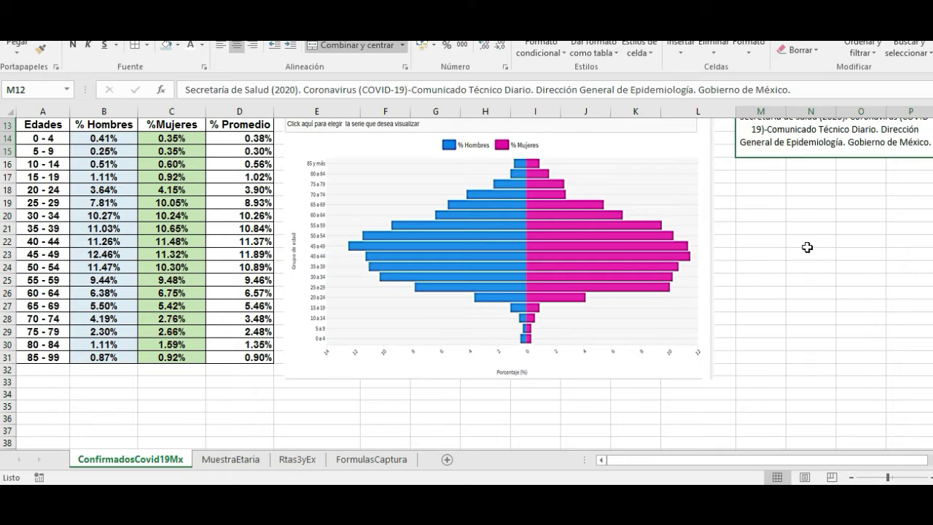
Enter the formula =(B14+C14)/2 in D14 to average the men's and women's percentages for ages 0 - 4
scroll(811, 253, up, 1)
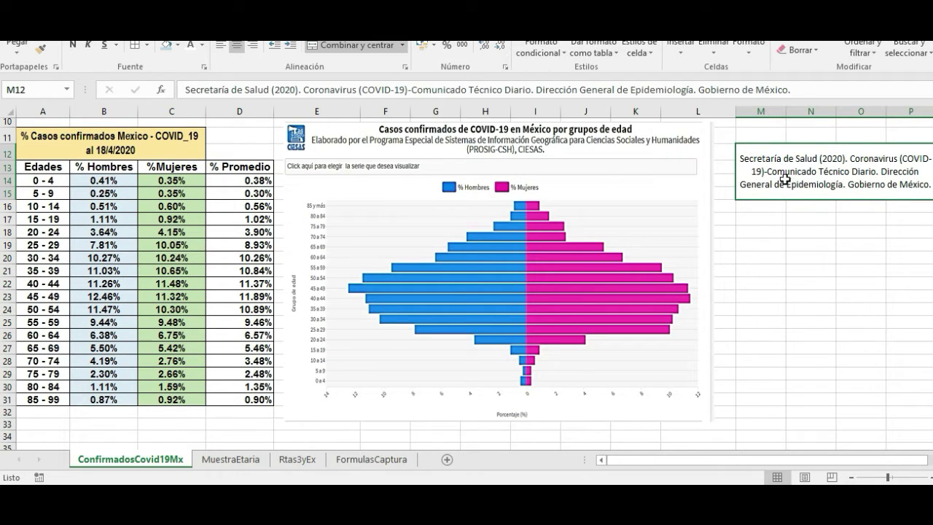
click(228, 182)
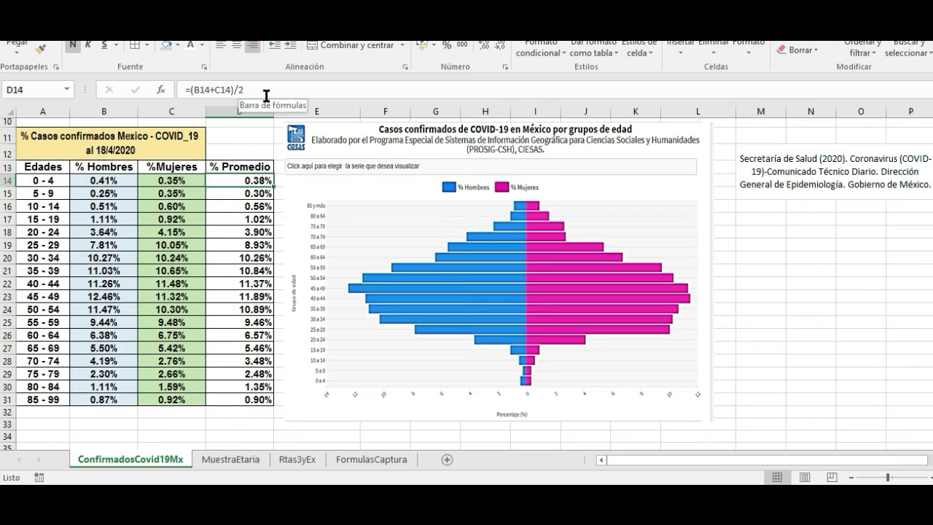
drag(118, 183, 152, 285)
click(222, 180)
text(=()
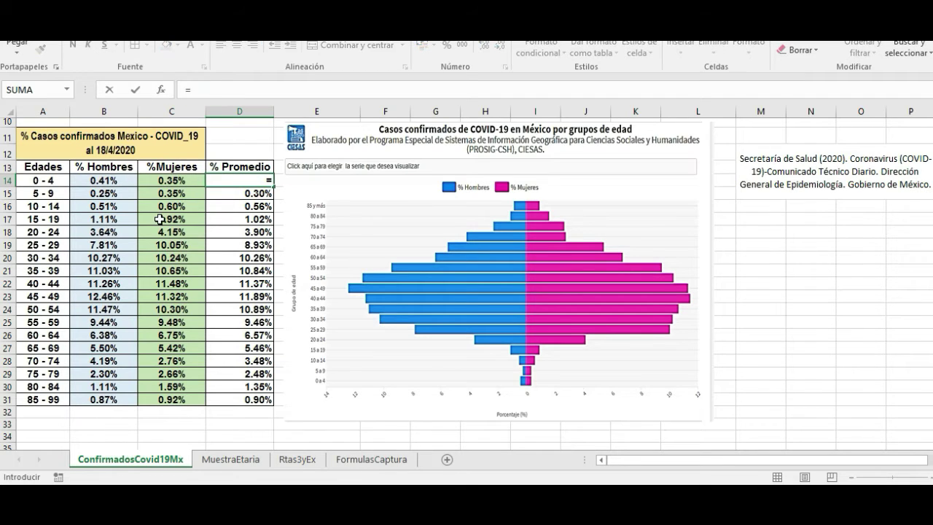
click(105, 183)
text(+)
click(160, 182)
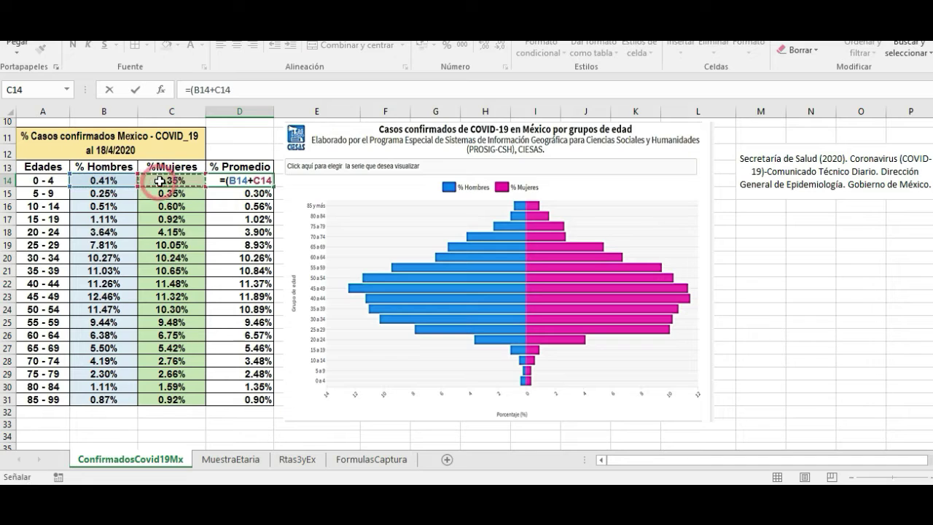
text()/2)
key(Return)
Format cell D14 as Porcentaje with 2 decimal places
click(227, 180)
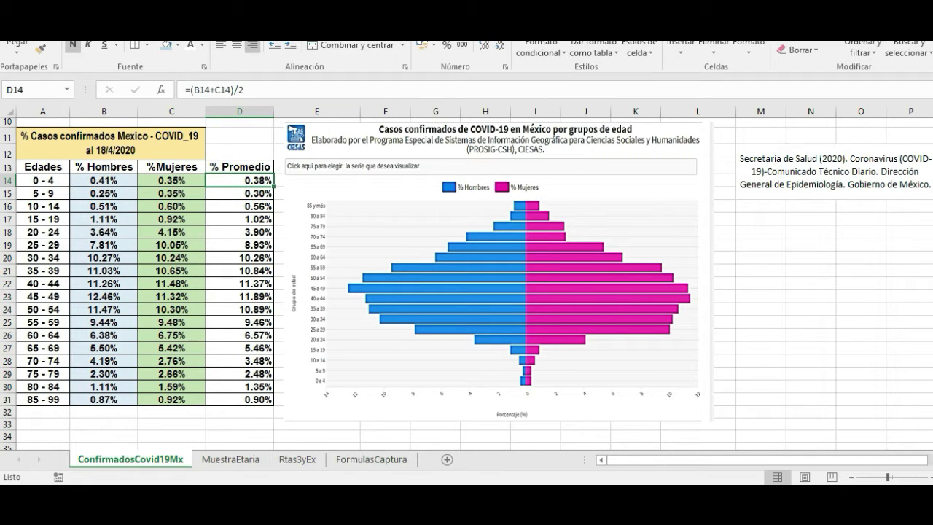
click(500, 38)
click(481, 358)
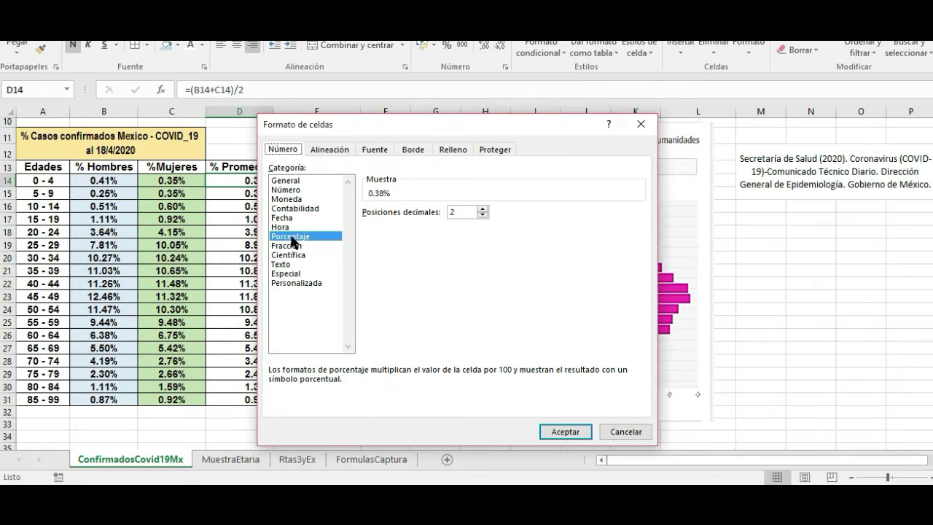
click(482, 208)
click(482, 215)
click(565, 431)
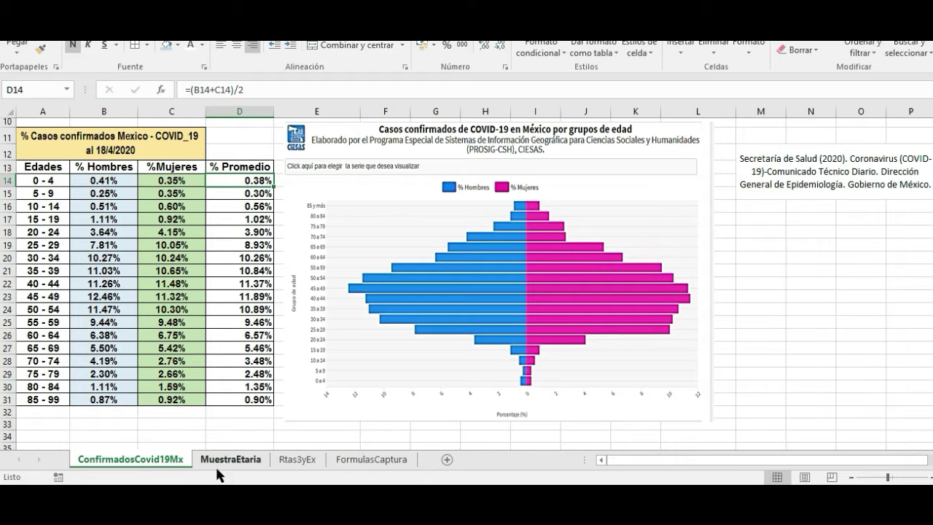
Review the total cases chart and the total infections and Mexico population rows at the head of the sheet
scroll(478, 284, up, 3)
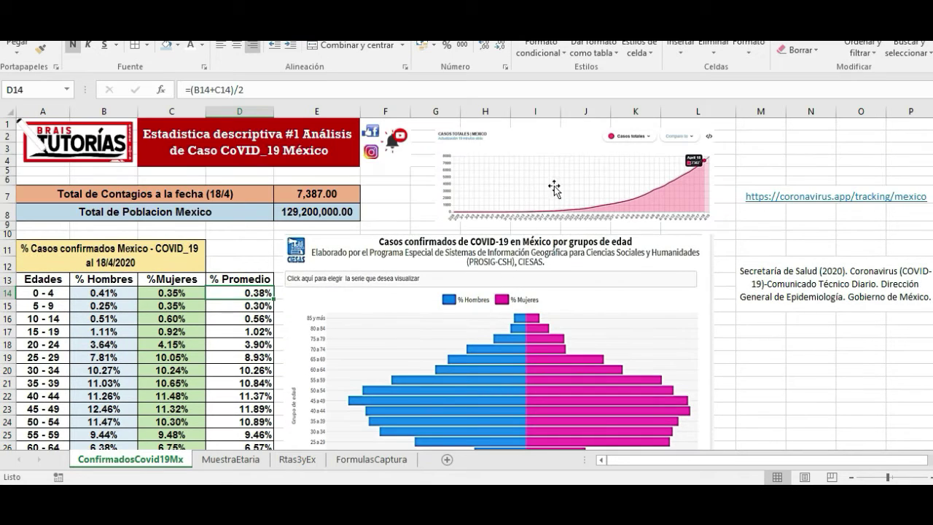
click(592, 184)
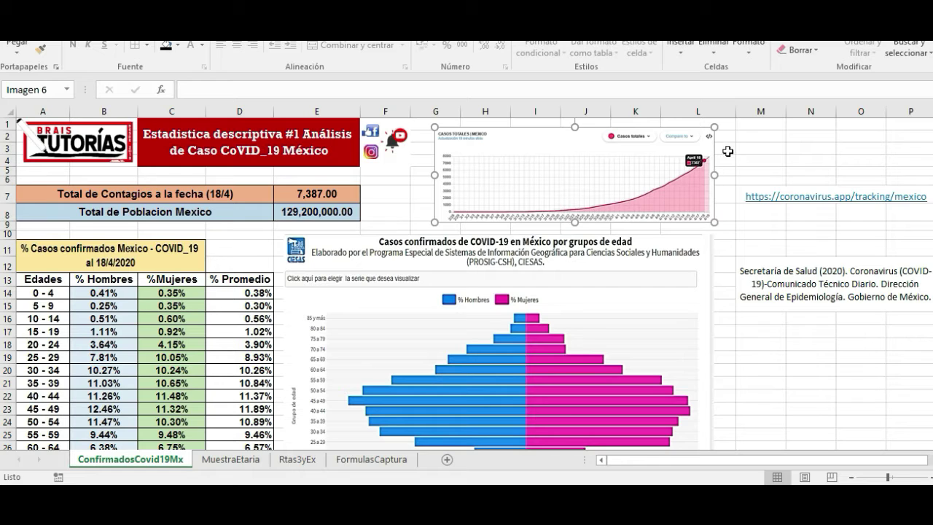
click(102, 192)
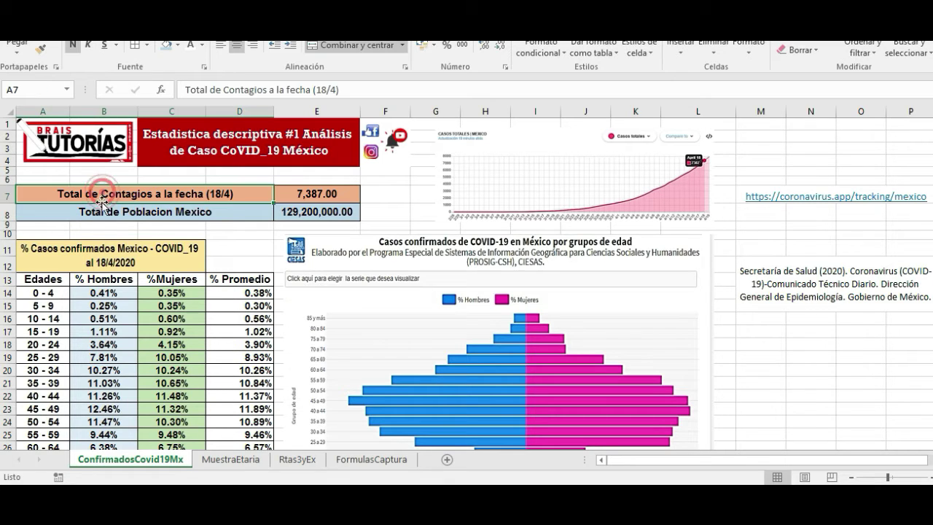
click(101, 213)
click(106, 199)
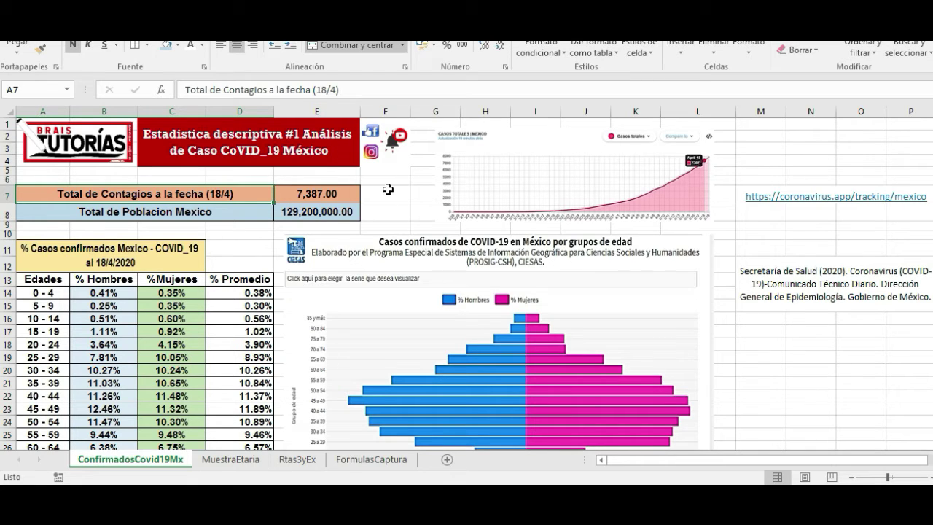
Compare the Xinf and XSup columns on the MuestraEtaria sheet with the Edades ranges on ConfirmadosCovid19Mx
click(216, 461)
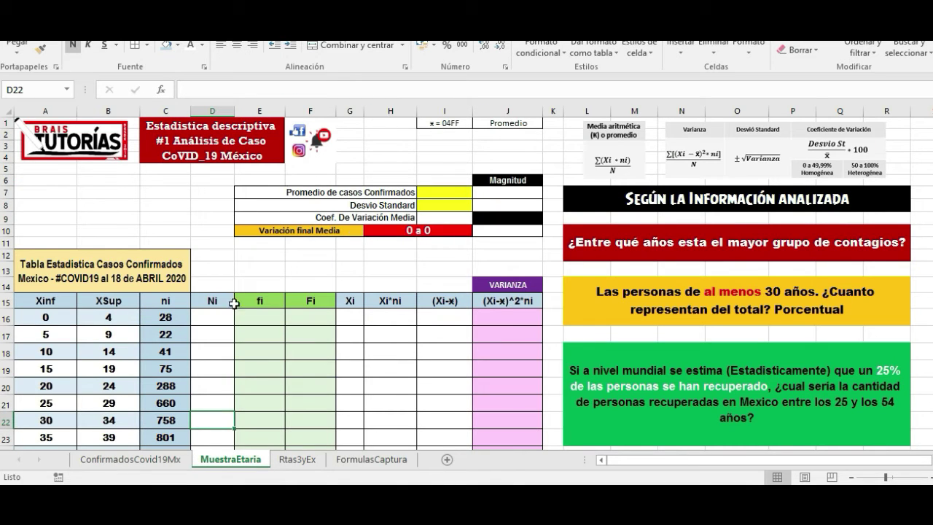
scroll(218, 304, down, 2)
click(25, 231)
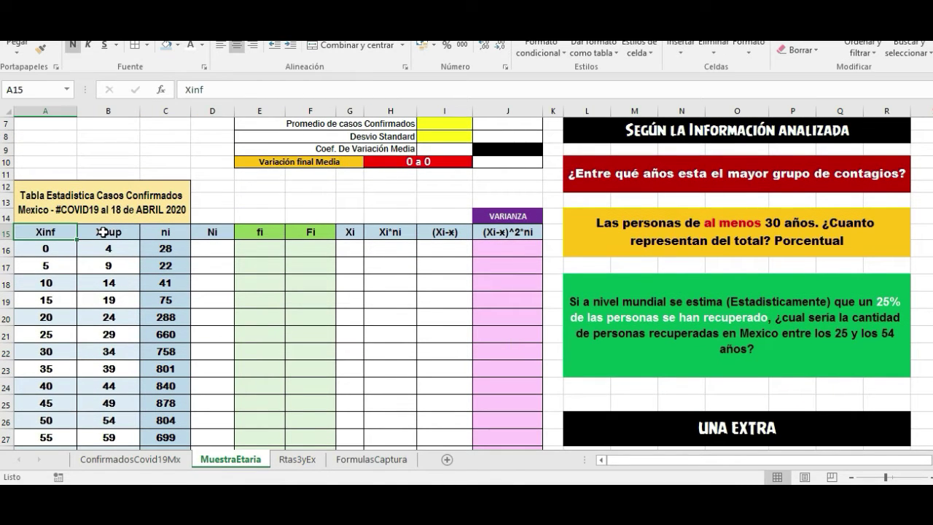
click(56, 248)
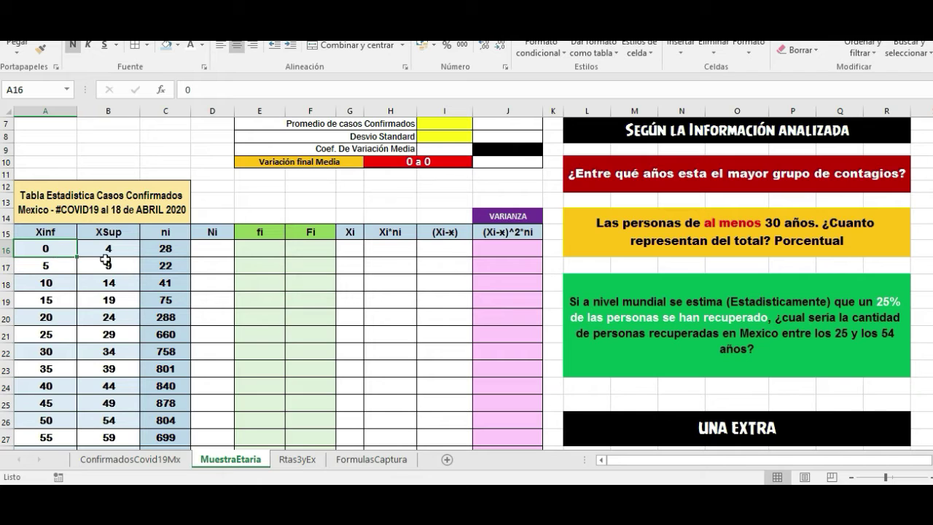
click(146, 459)
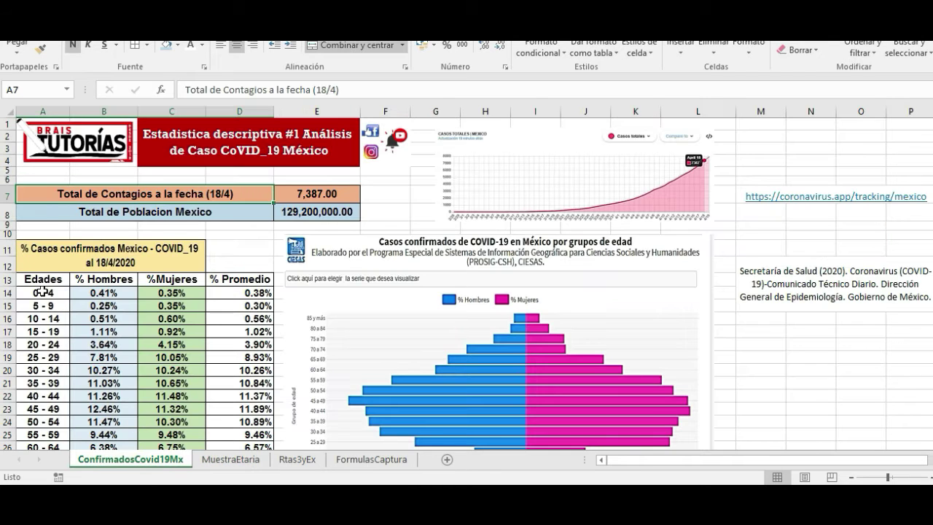
click(49, 344)
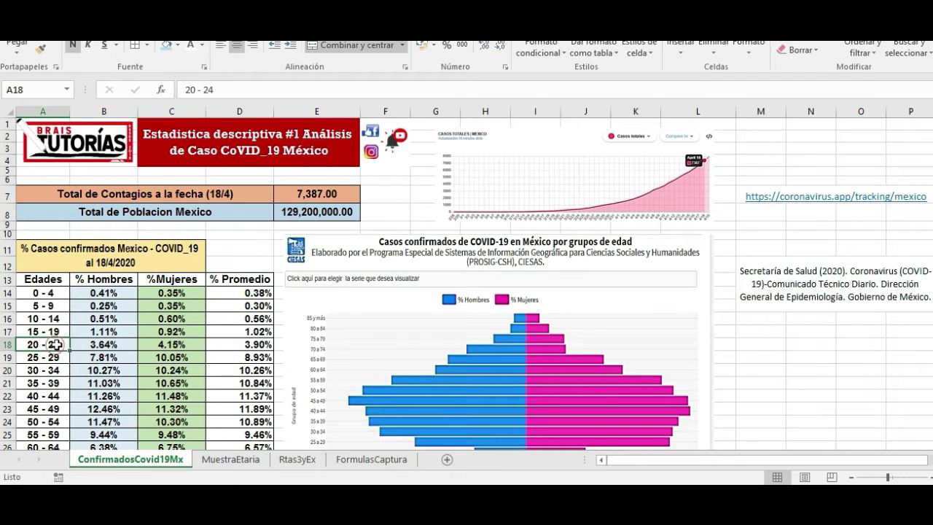
click(223, 459)
click(99, 315)
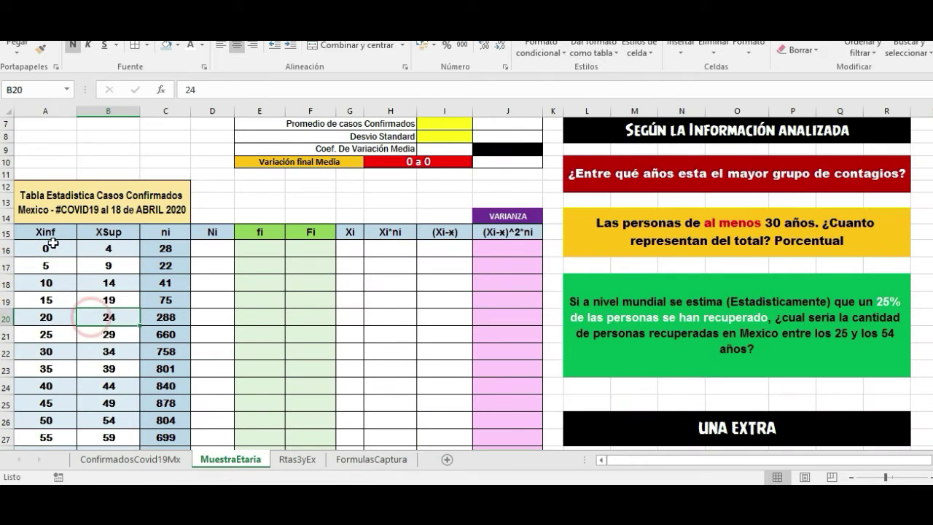
Try to extract the lower age limit into A16 of MuestraEtaria with =EXTRAE(ConfirmadosCovid19Mx!A14;0;2)
click(57, 248)
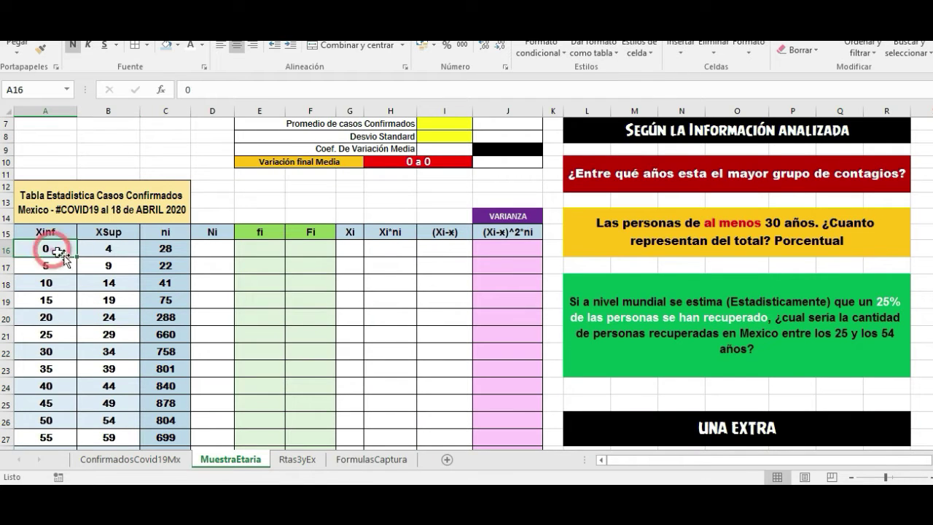
click(175, 89)
text(=EXTRAE()
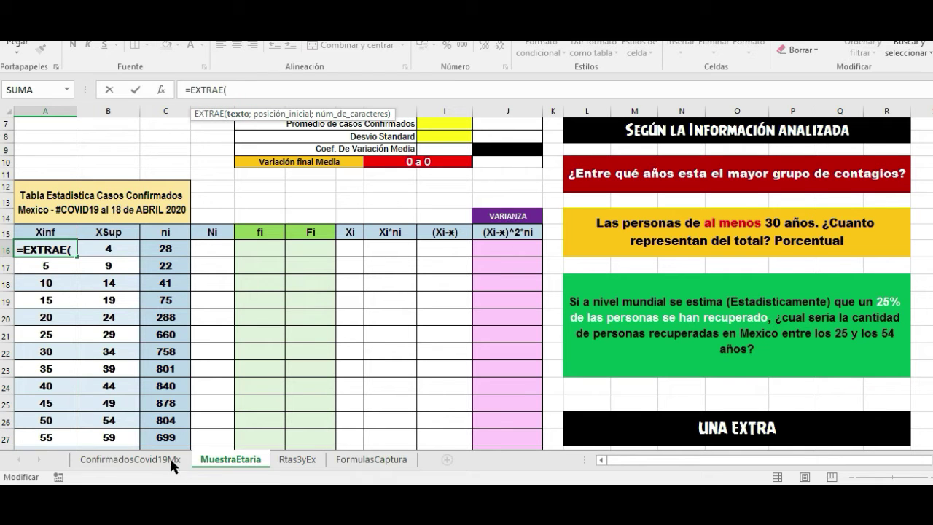
click(111, 461)
click(43, 293)
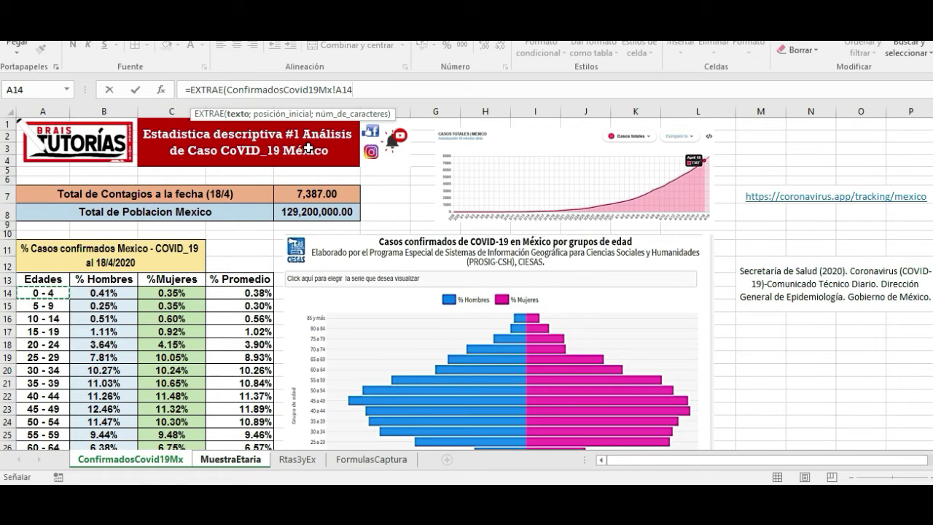
text(;)
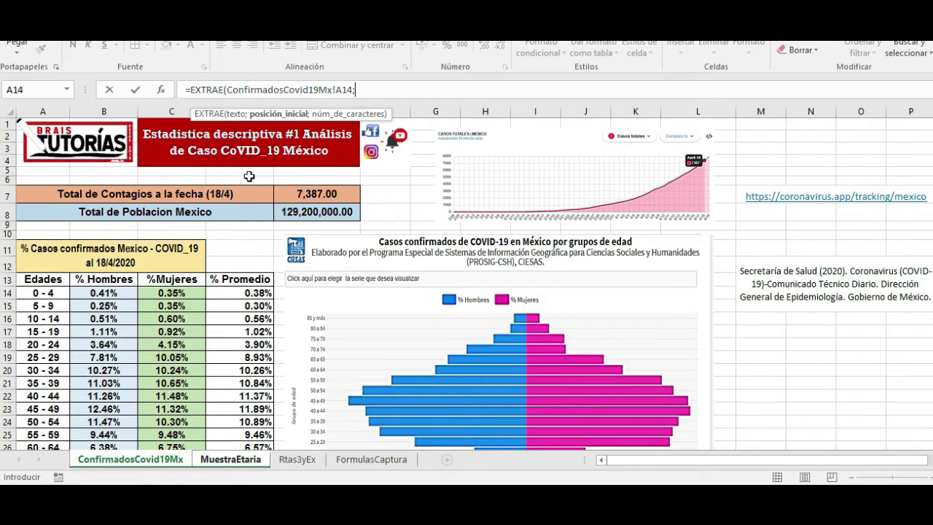
text(0;2)
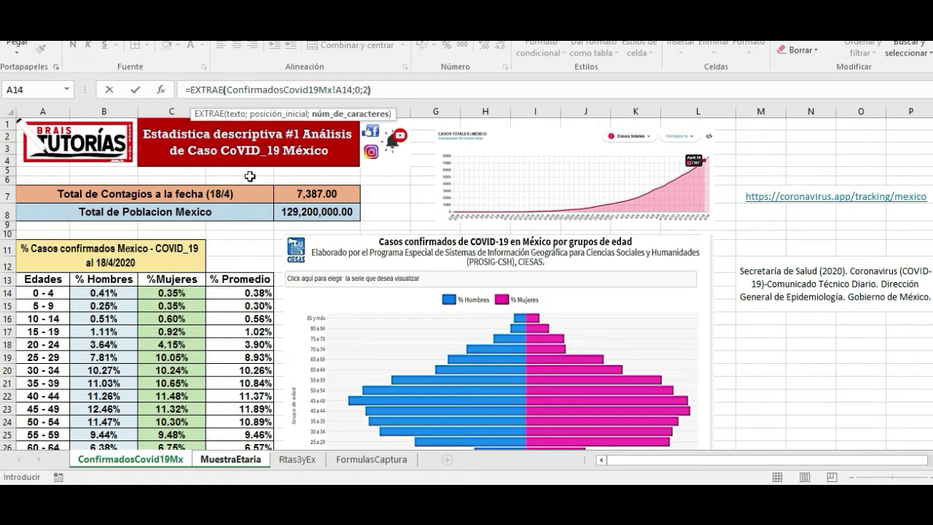
key(Return)
click(58, 247)
click(356, 89)
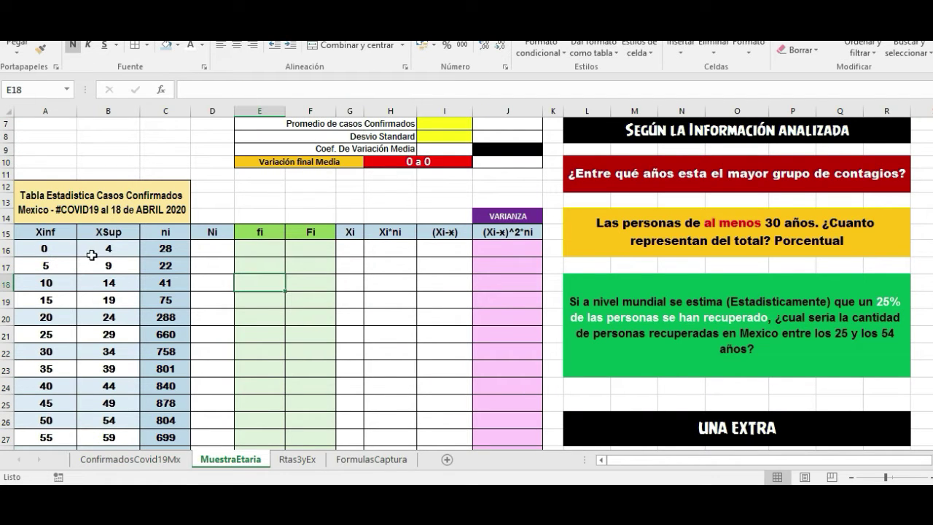
Enter the formula =EXTRAE(ConfirmadosCovid19Mx!A14;1;2) in A16 of MuestraEtaria as the first Xinf value
click(59, 250)
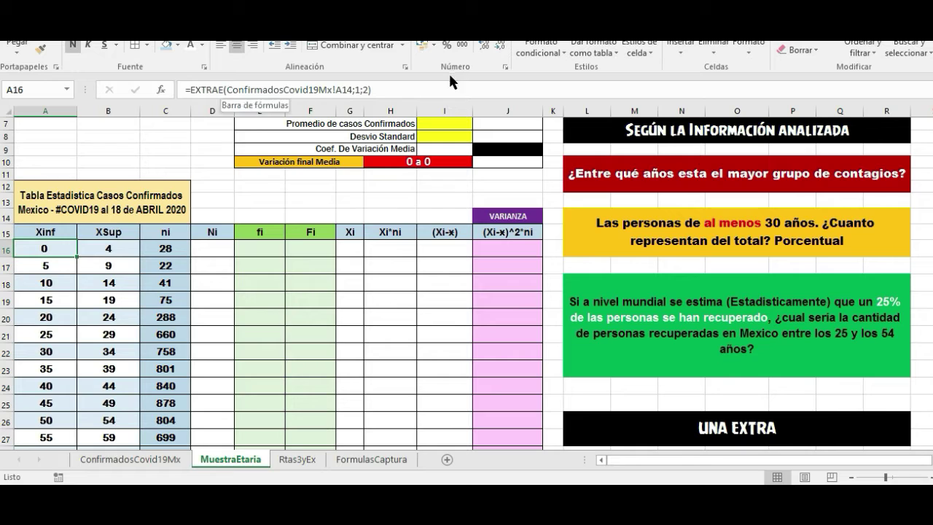
text(=EXTRAE)
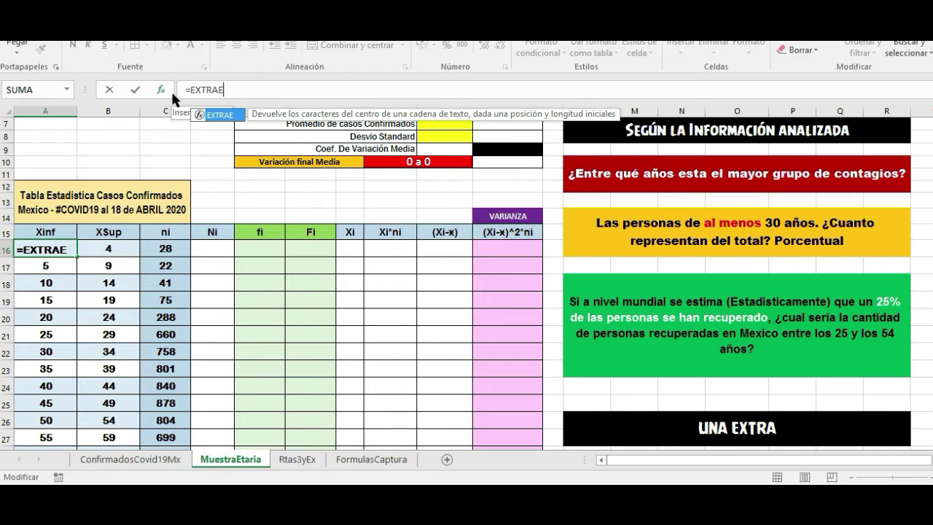
double_click(215, 116)
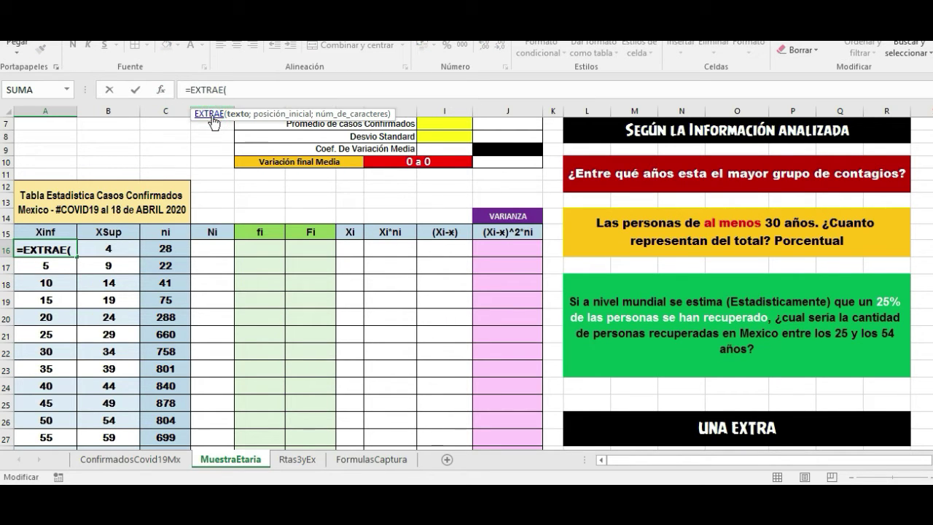
click(125, 459)
click(49, 293)
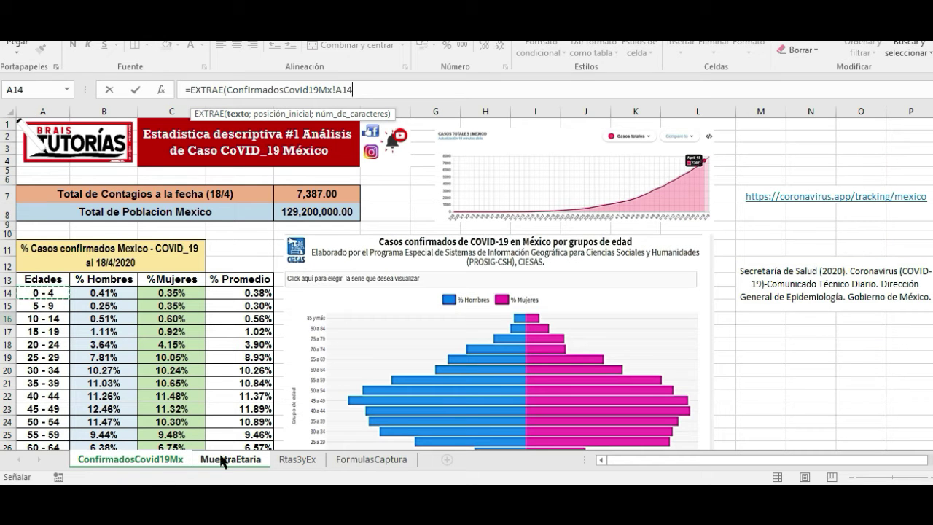
text(;1;)
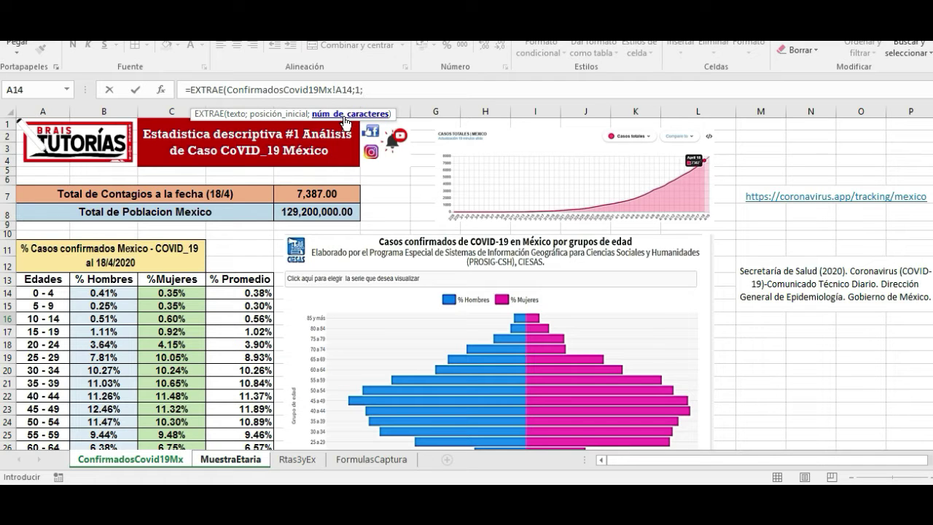
text(2))
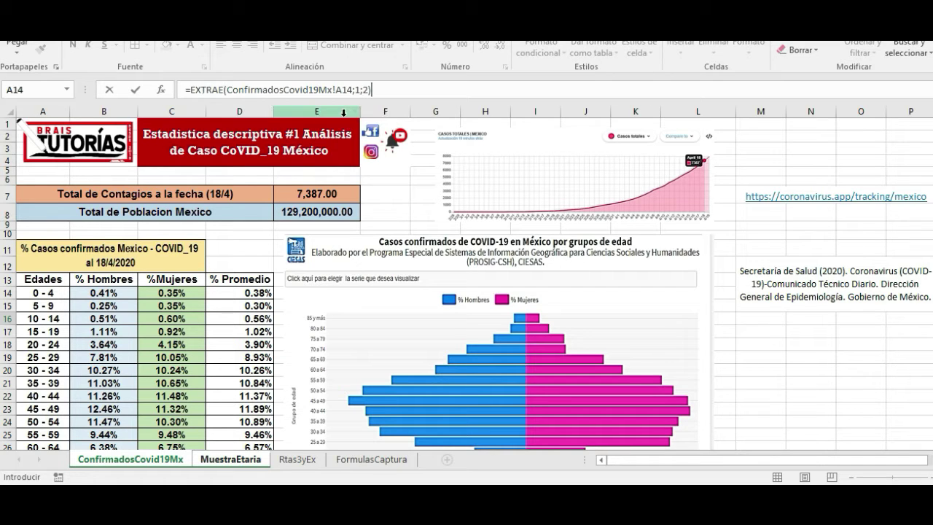
key(Return)
click(45, 248)
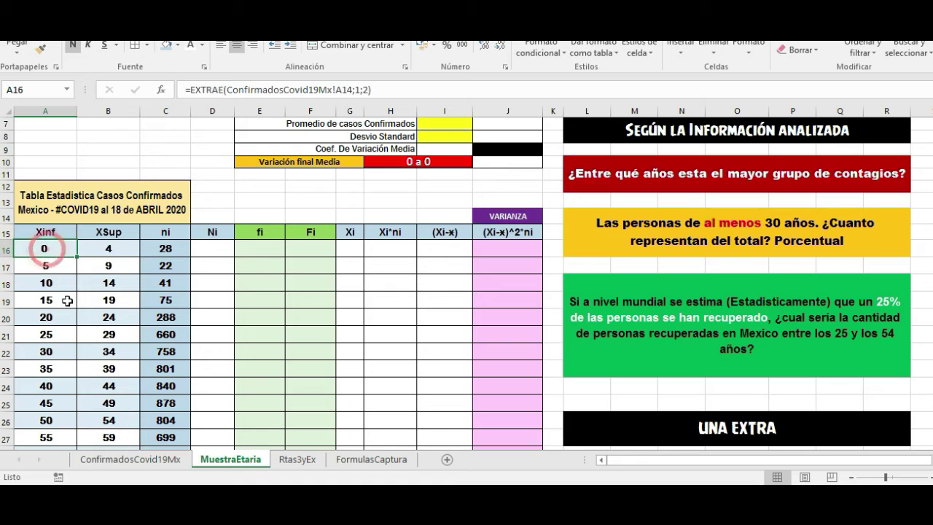
Check the source age range in A14 of ConfirmadosCovid19Mx against the EXTRAE formula in A16 of MuestraEtaria
click(175, 461)
click(33, 293)
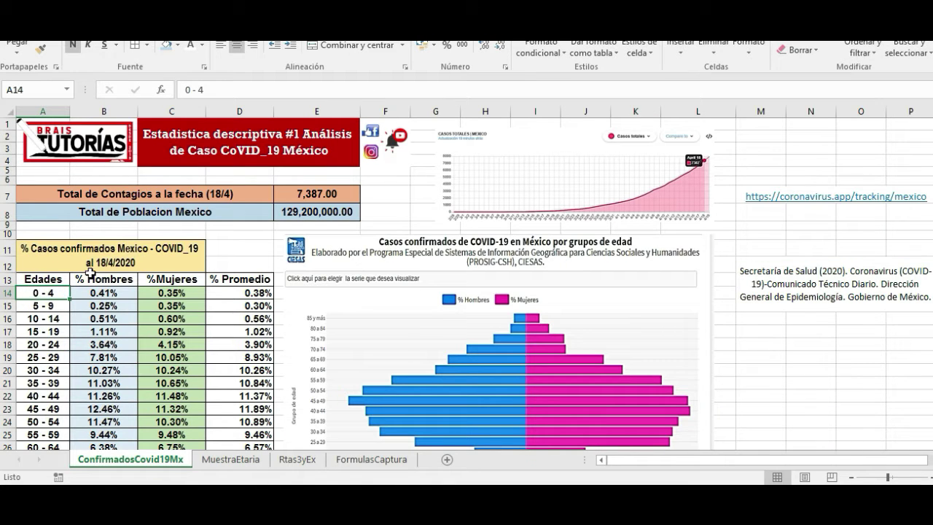
click(219, 460)
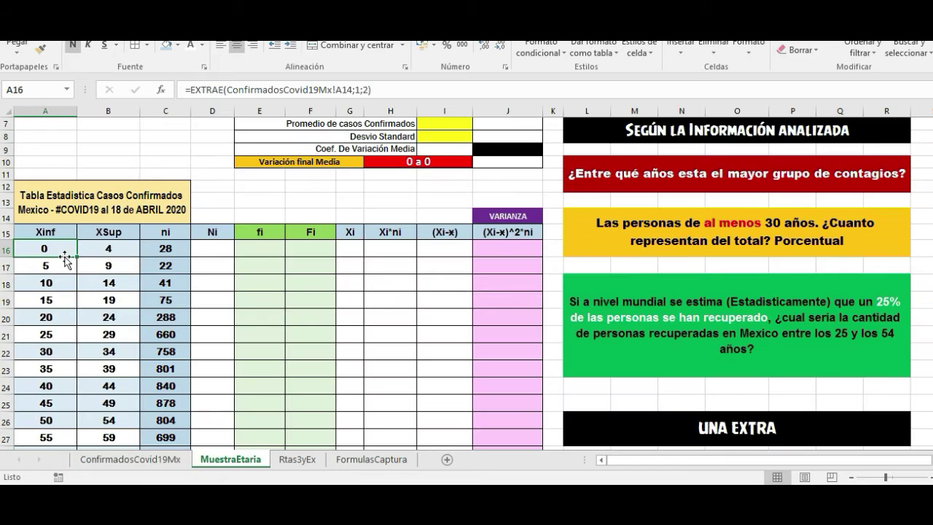
double_click(62, 255)
key(Return)
Replace the EXTRAE formula in A16 of MuestraEtaria with the plain value 0
click(88, 252)
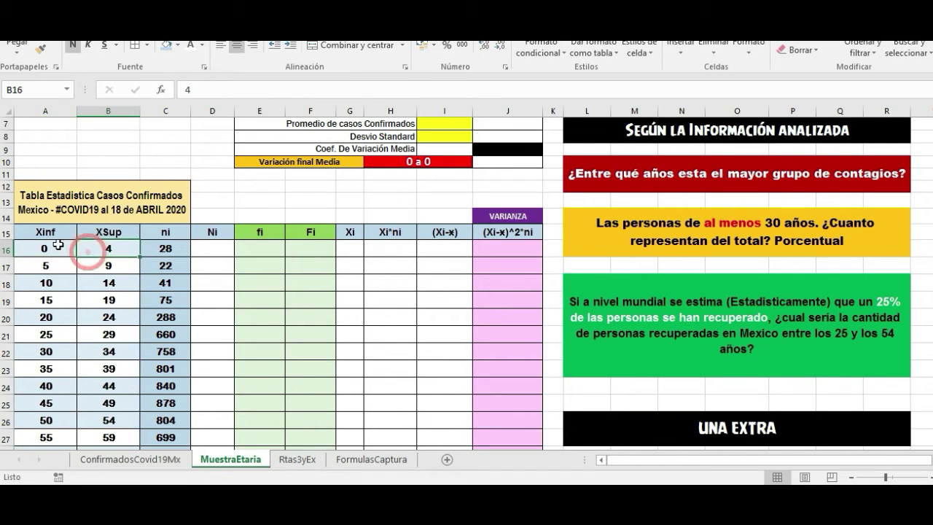
click(56, 245)
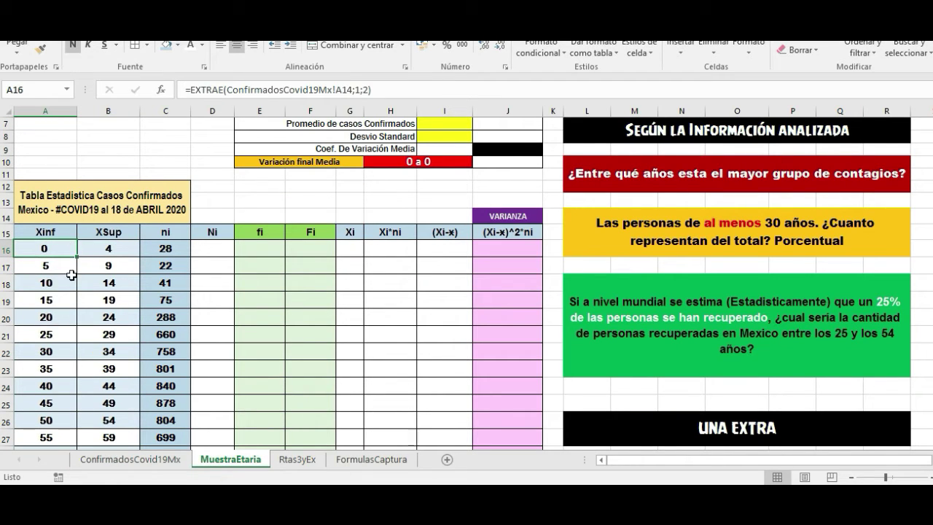
drag(386, 87, 128, 76)
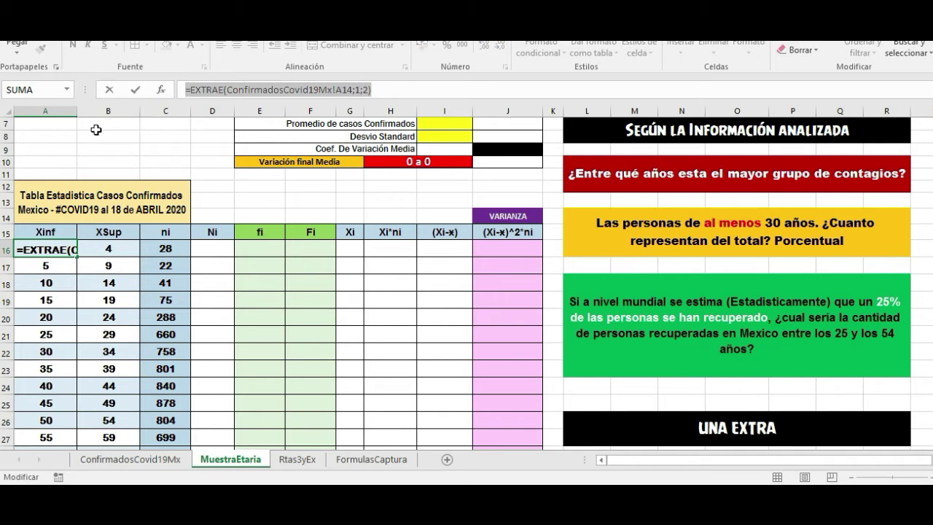
text(0)
click(71, 285)
click(52, 246)
Compare the Xinf and XSup limits on MuestraEtaria with the Edades ranges listed in ConfirmadosCovid19Mx
click(82, 281)
click(51, 364)
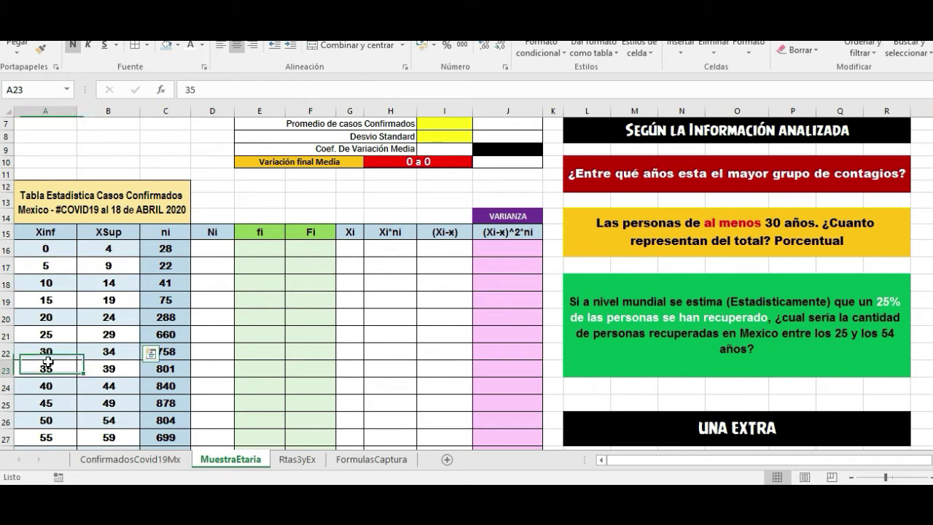
click(67, 401)
click(97, 402)
click(129, 458)
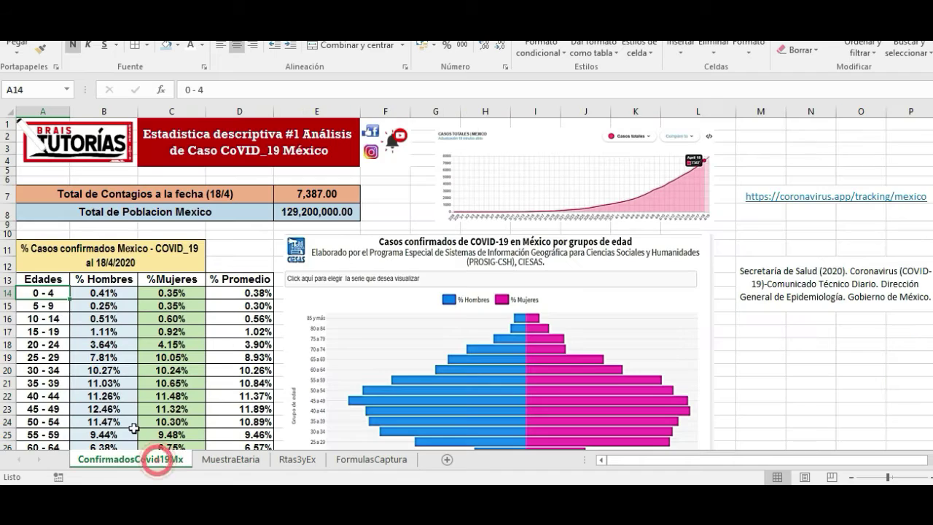
click(48, 318)
scroll(51, 318, down, 2)
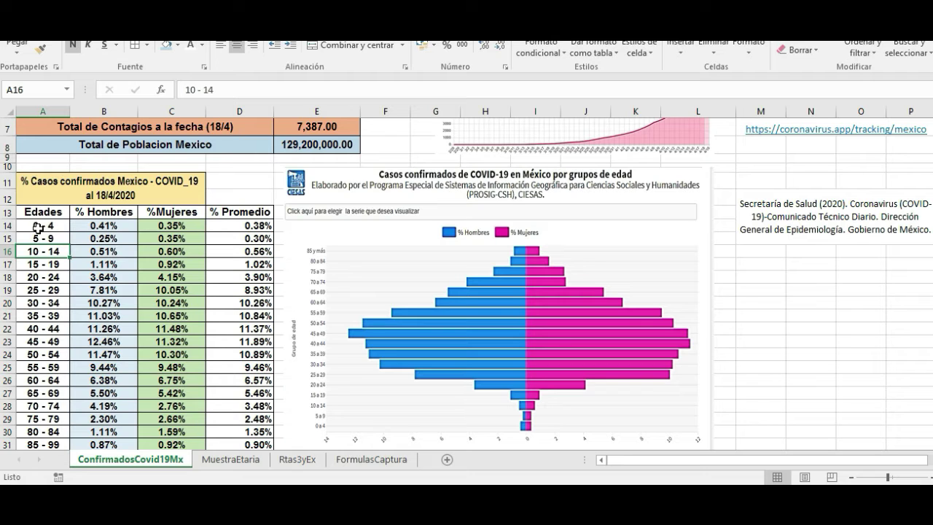
click(39, 227)
click(40, 264)
key(Down)
key(Down)
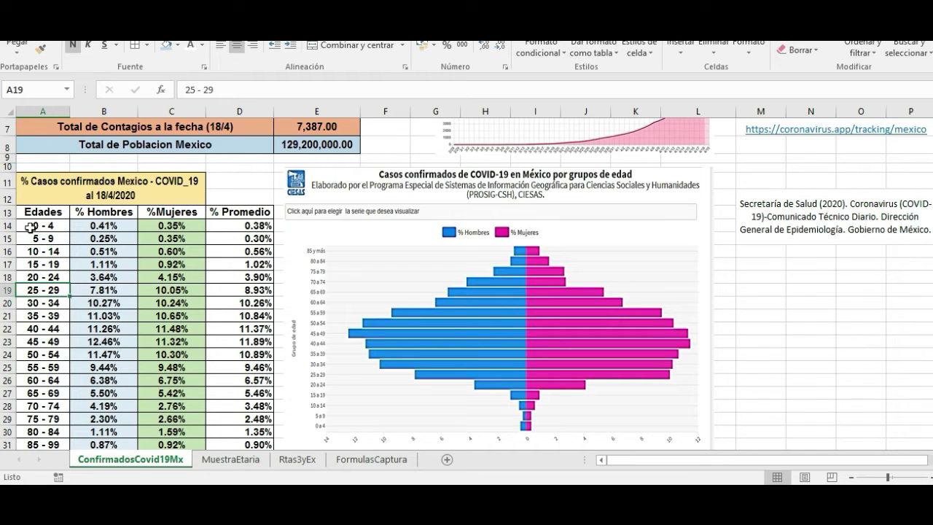
Examine the % Promedio column on ConfirmadosCovid19Mx and the averaging formula in D16
click(232, 460)
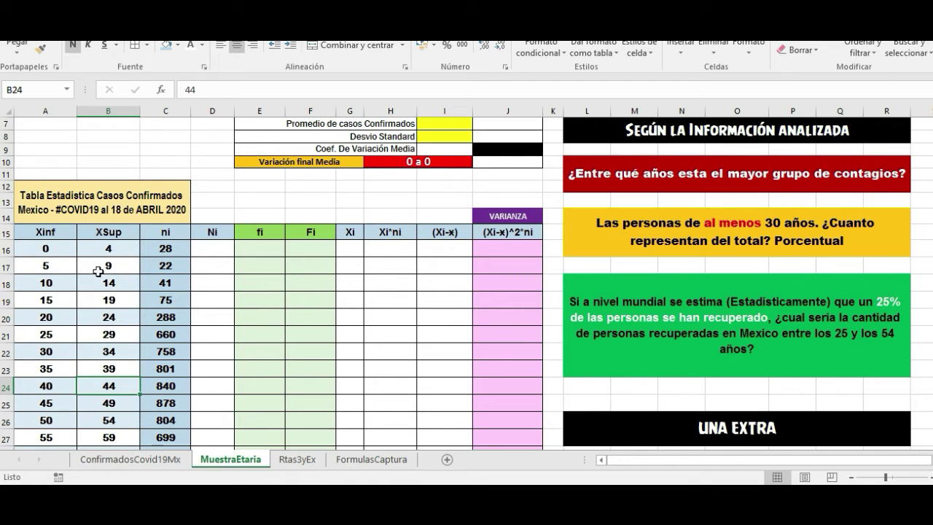
click(163, 460)
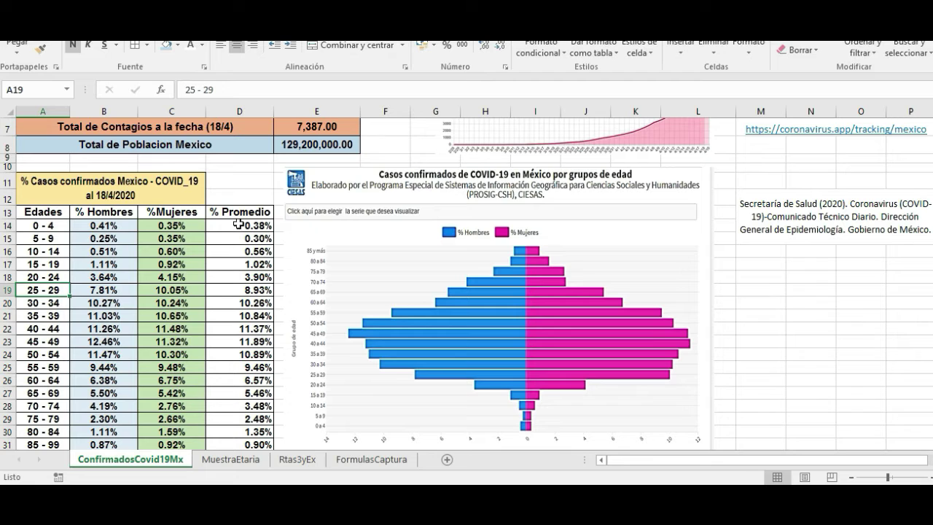
drag(239, 225, 235, 443)
click(144, 251)
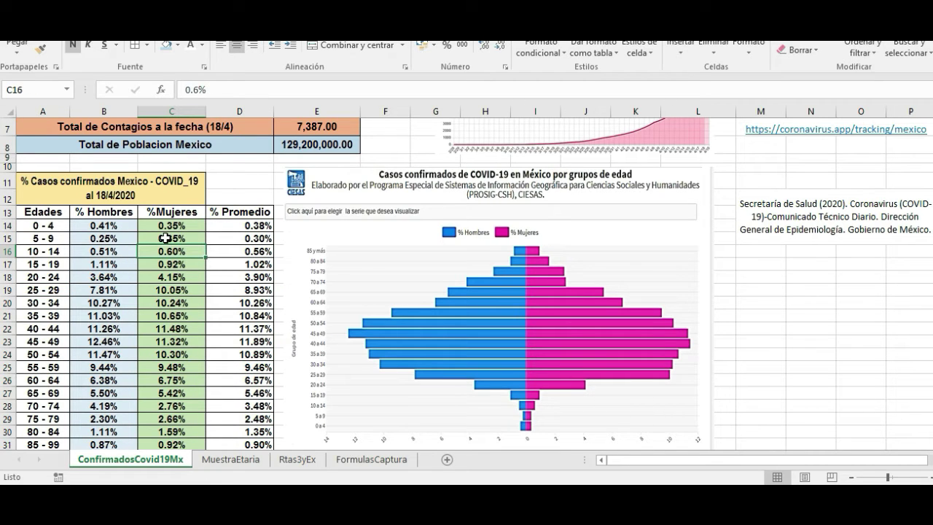
click(219, 252)
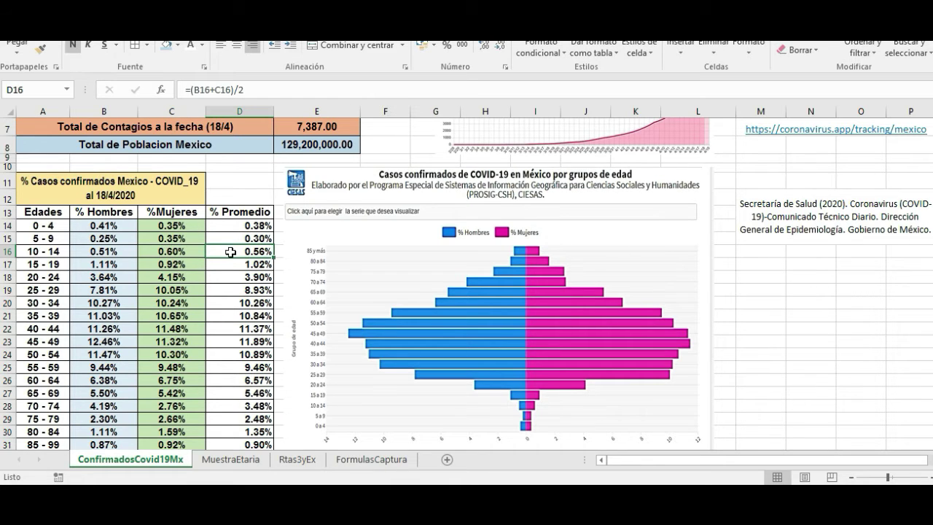
Review the statistical table's column headings on MuestraEtaria, from Xinf through (Xi-x)^2*ni
key(ctrl+Page_Down)
scroll(292, 223, up, 2)
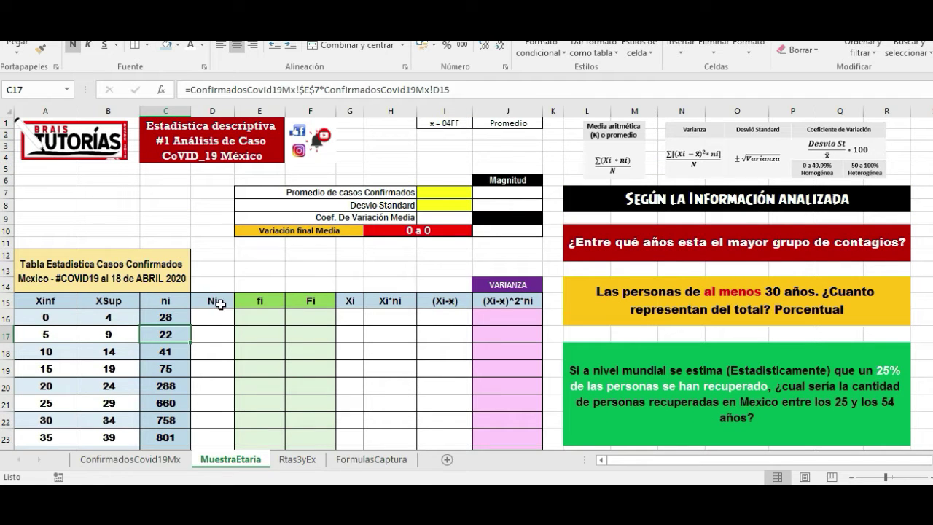
click(164, 304)
drag(50, 299, 521, 300)
click(312, 350)
scroll(207, 301, down, 2)
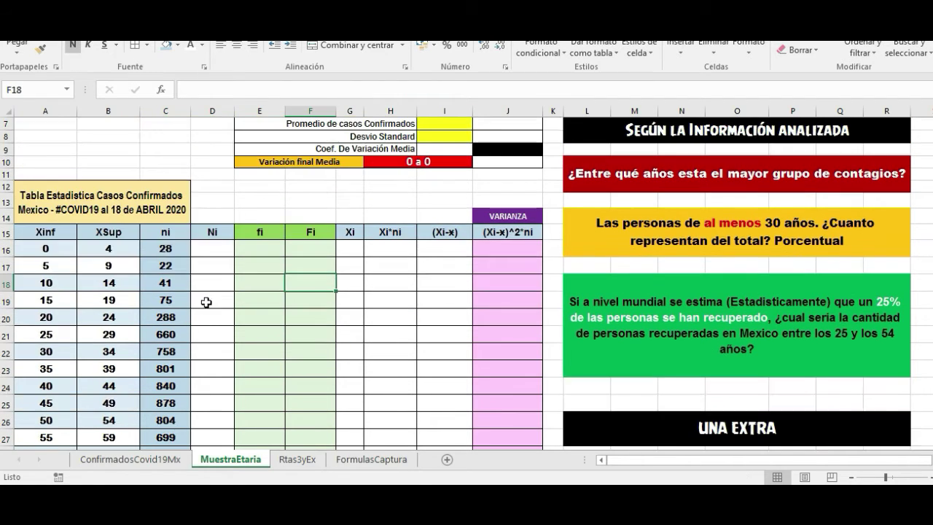
click(165, 231)
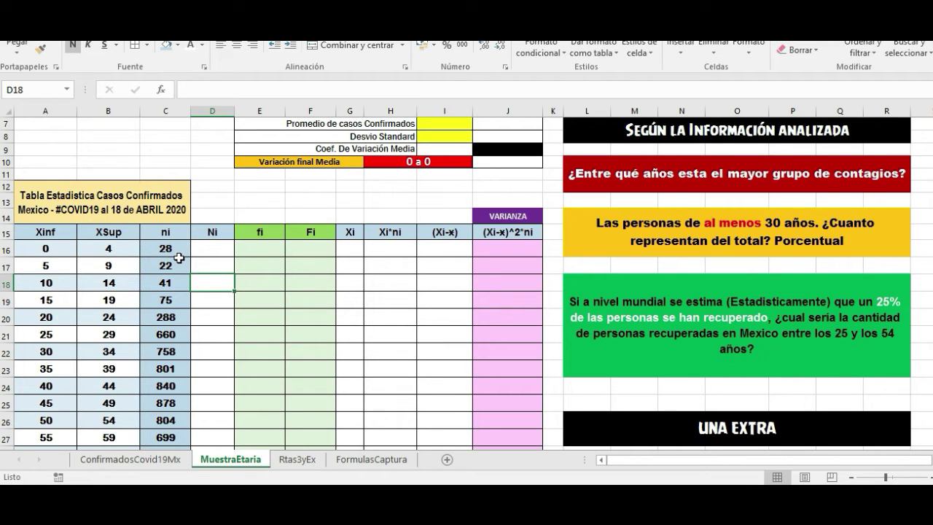
Trace the ni formula in C16 of MuestraEtaria to the total cases in E7 and the % Promedio values on ConfirmadosCovid19Mx
click(169, 249)
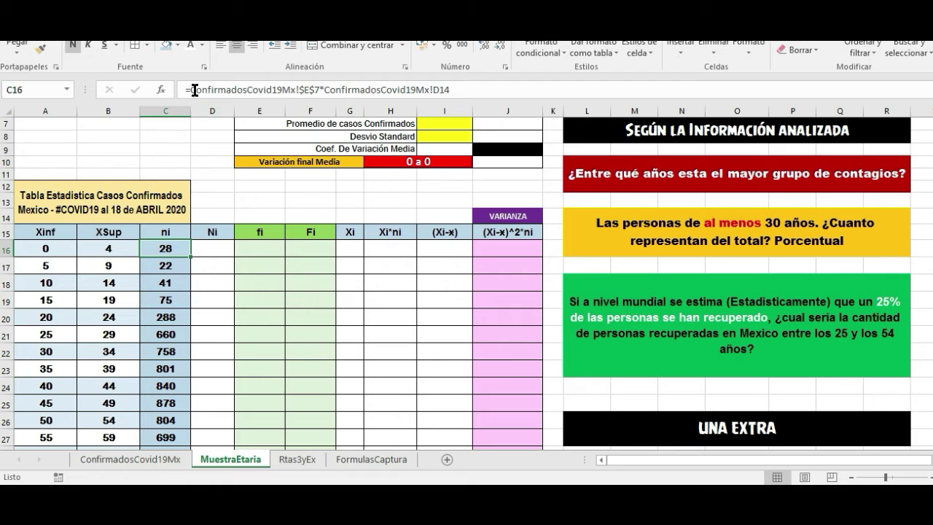
click(164, 460)
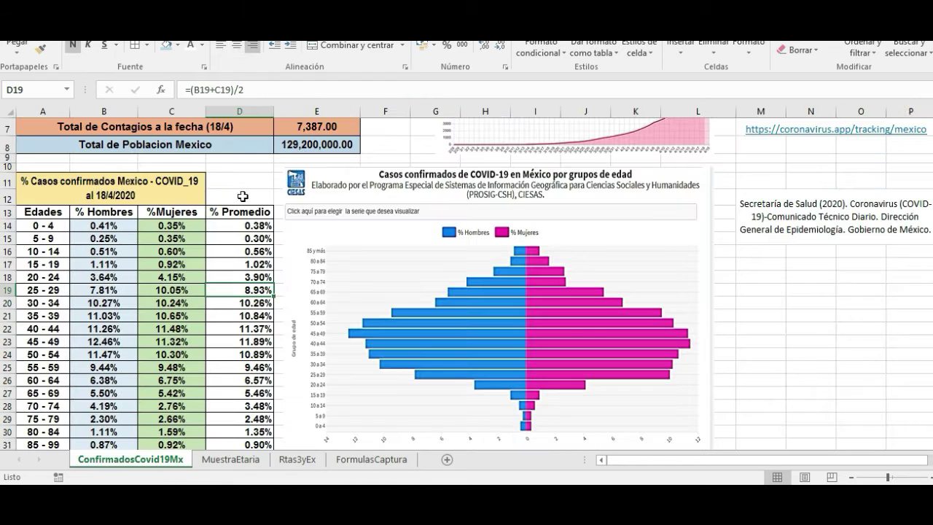
click(311, 127)
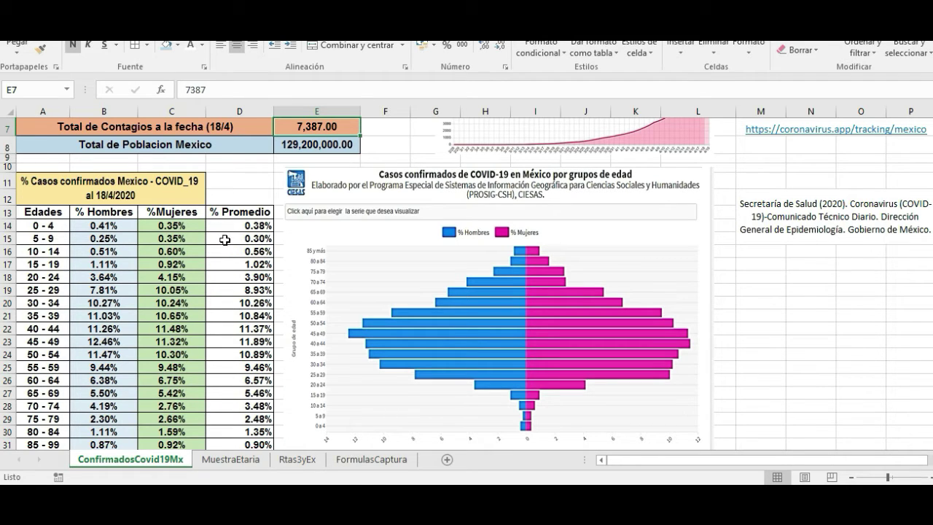
click(237, 302)
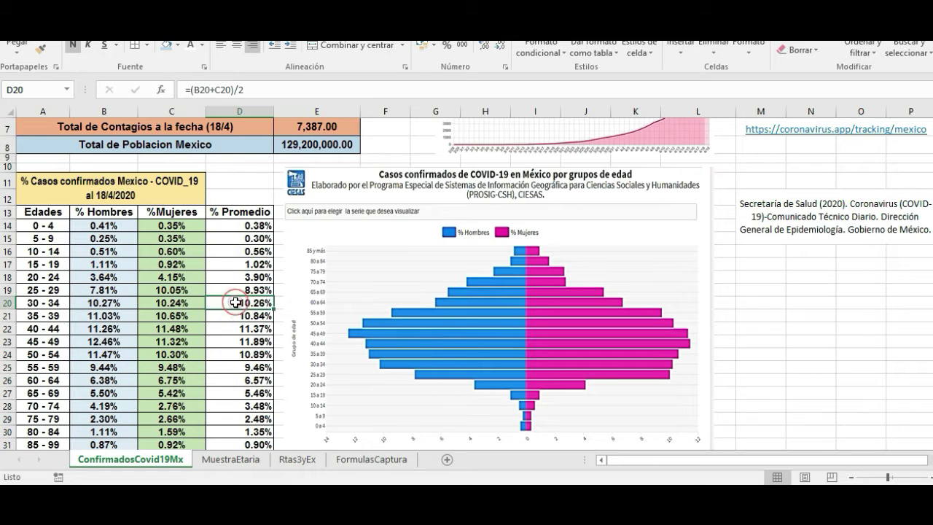
click(230, 241)
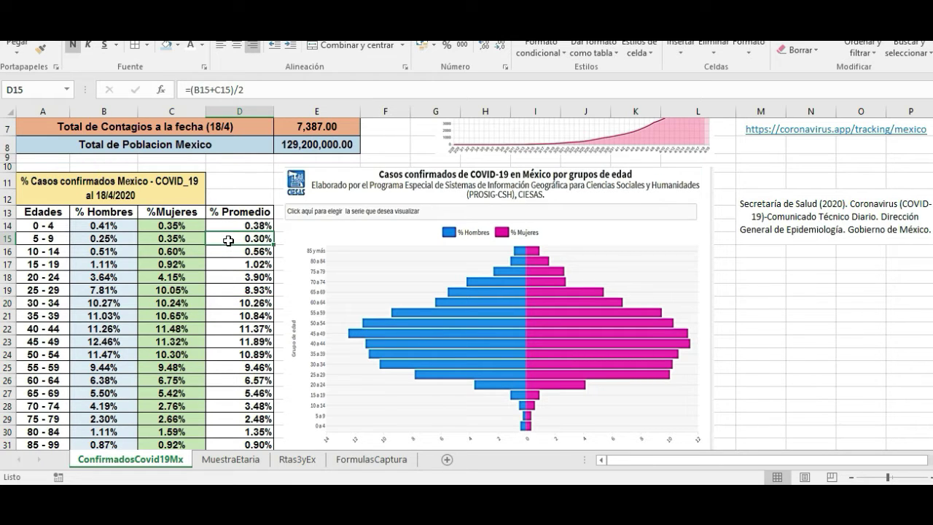
click(228, 303)
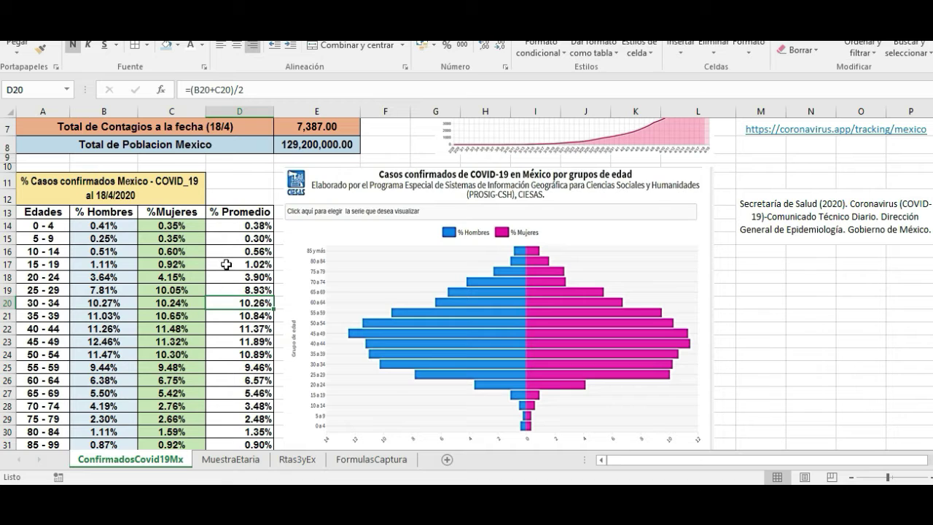
click(231, 459)
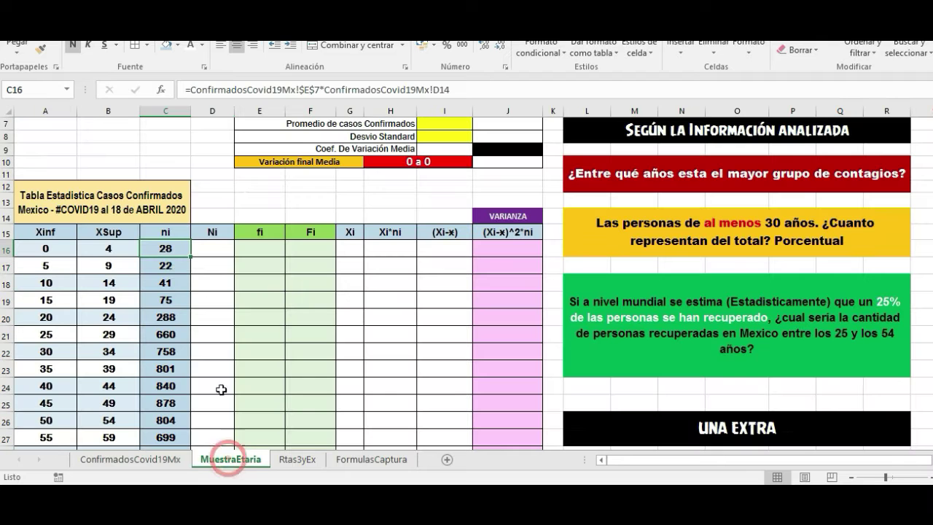
Inspect the ni formulas down column C of MuestraEtaria and the age intervals they belong to
click(161, 265)
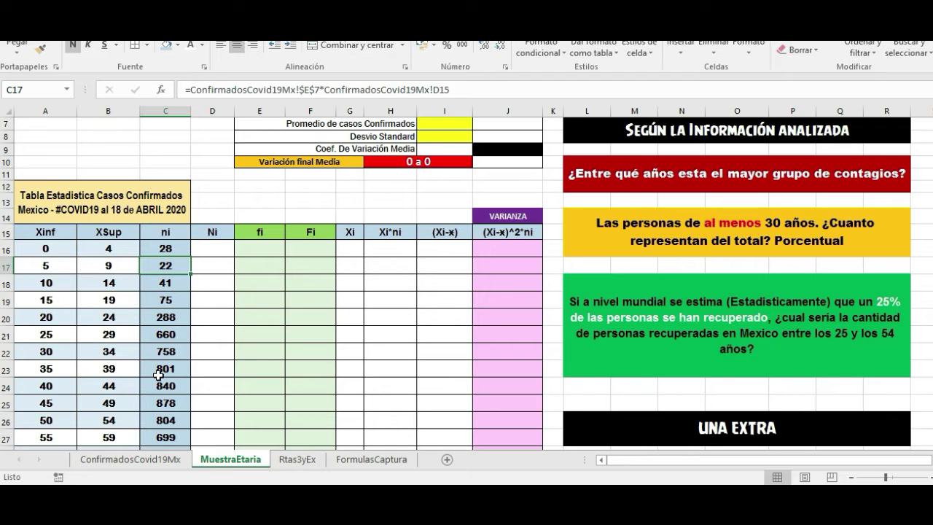
click(156, 351)
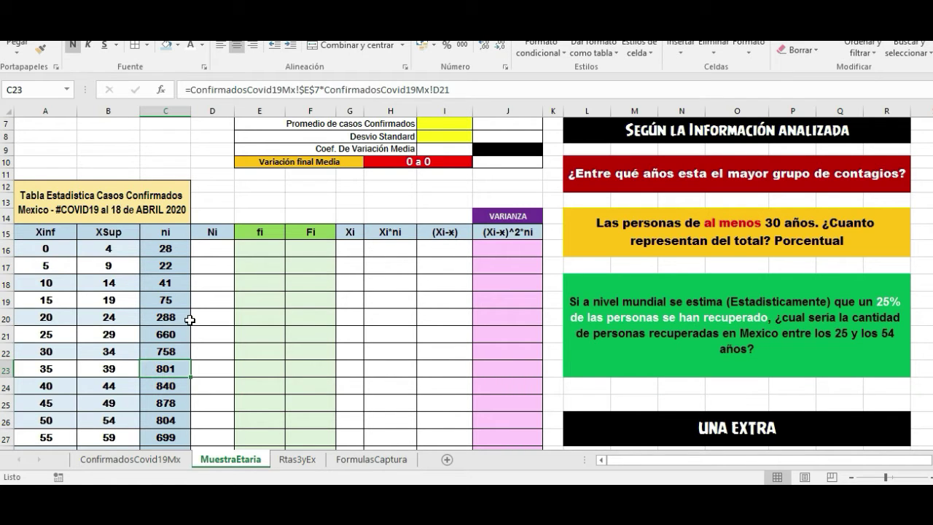
scroll(183, 321, down, 1)
drag(48, 330, 168, 332)
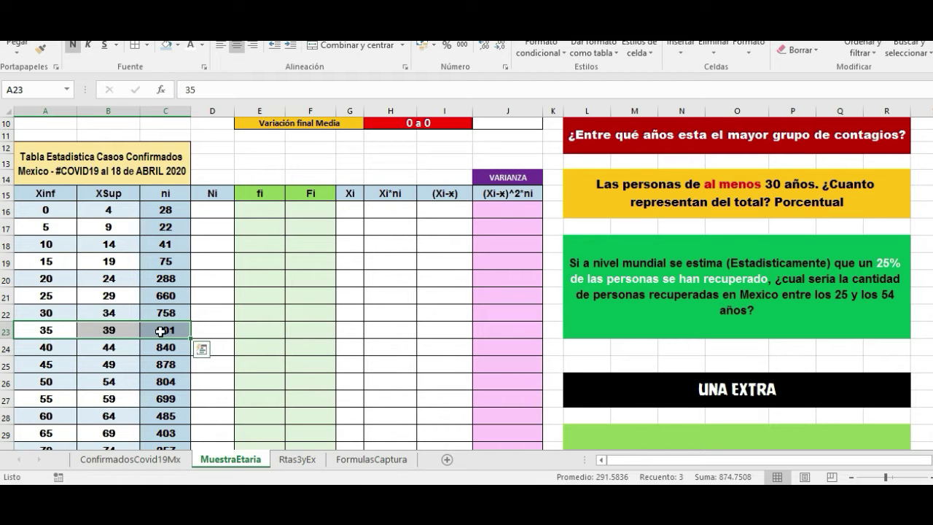
click(64, 227)
click(106, 227)
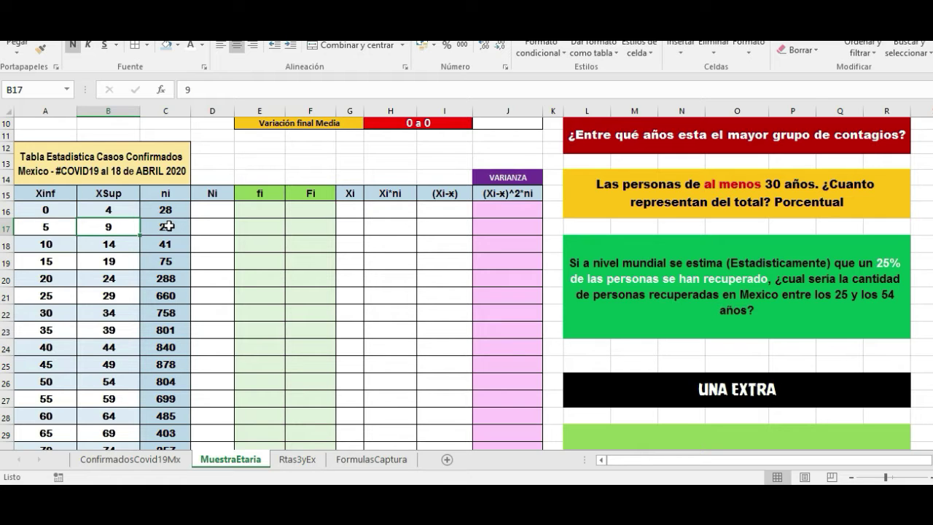
drag(45, 210, 164, 433)
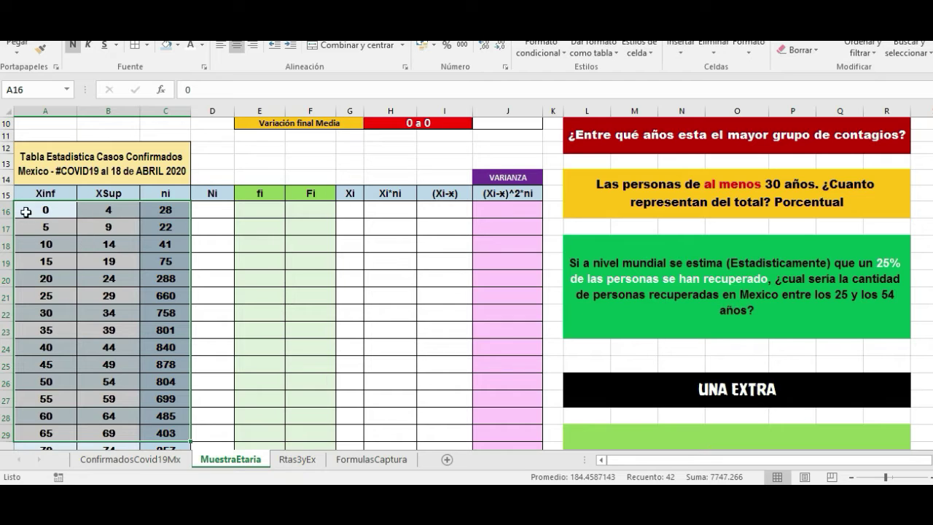
click(166, 210)
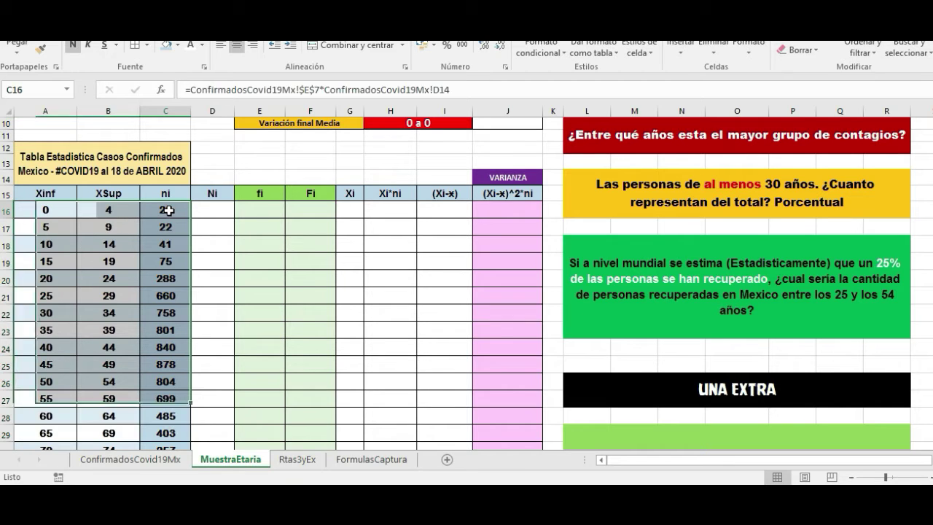
Enter the first cumulative frequency in D16 of the Ni column with the formula =C16
click(219, 211)
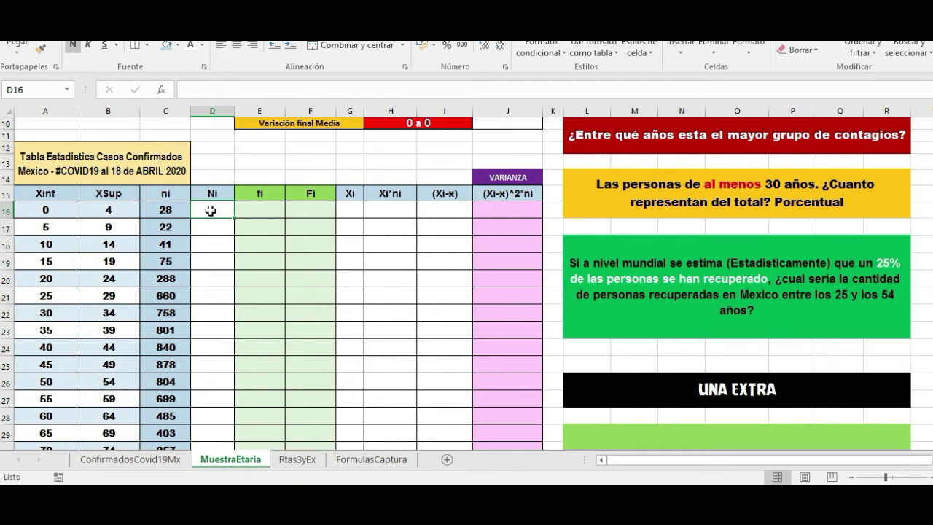
text(=)
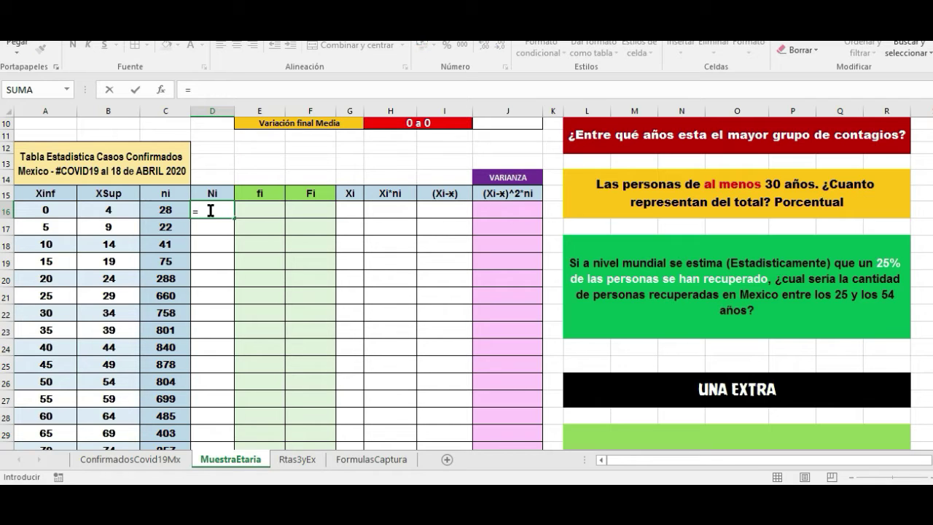
click(162, 208)
key(Return)
key(Up)
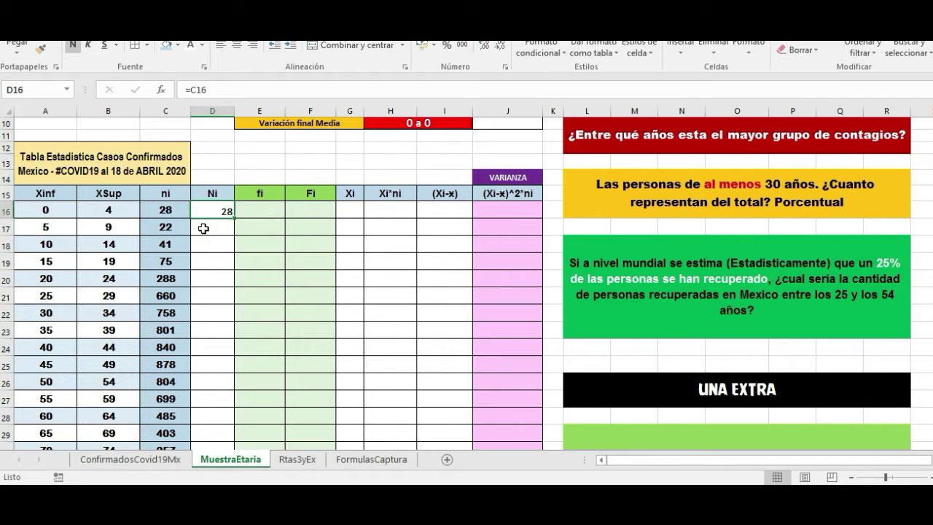
Enter the formula =D16+C17 in D17 to accumulate the second Ni value
click(204, 228)
text(=)
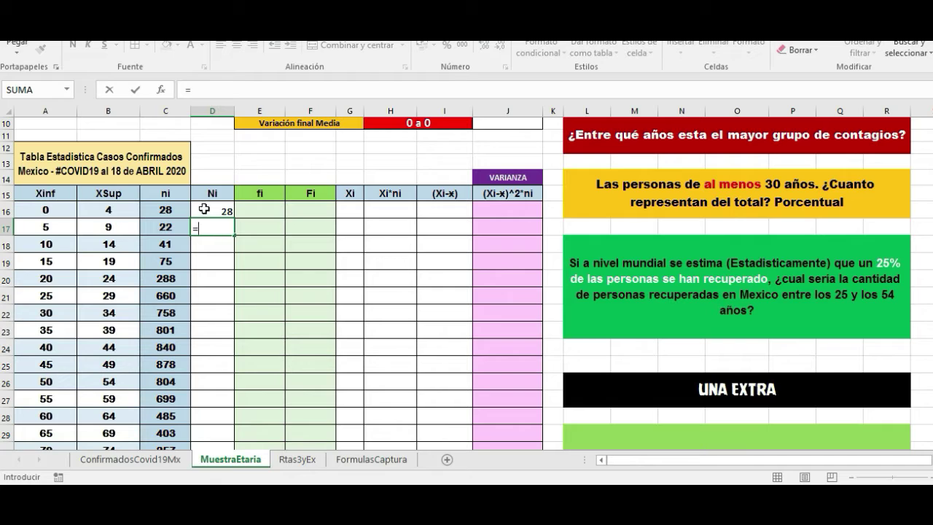
click(205, 209)
text(+)
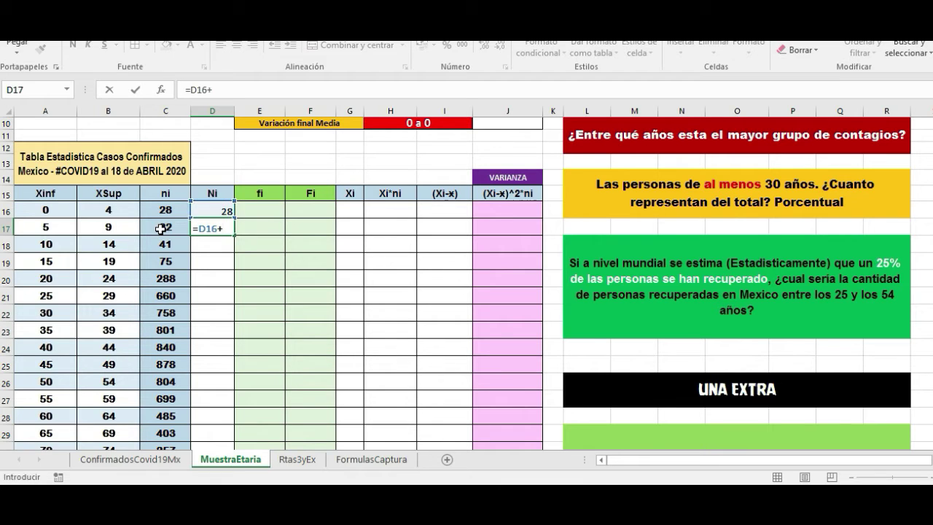
click(161, 228)
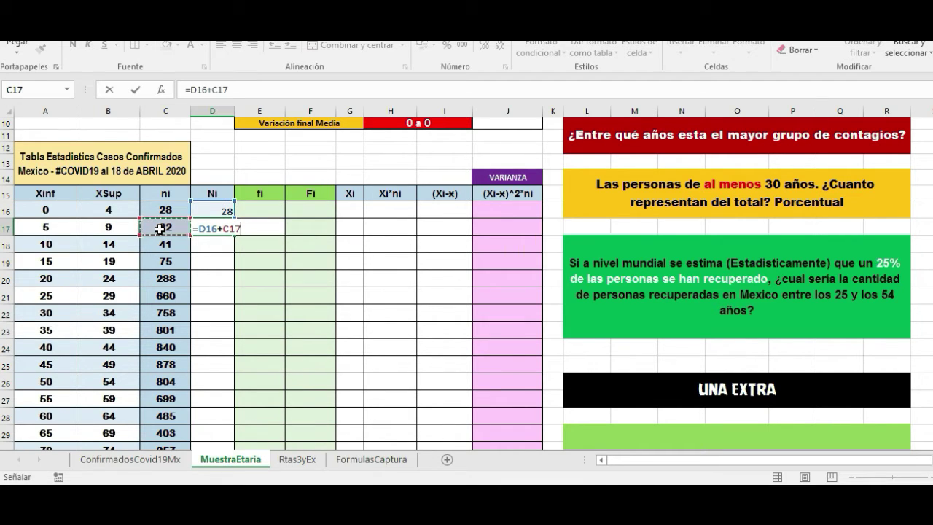
key(Return)
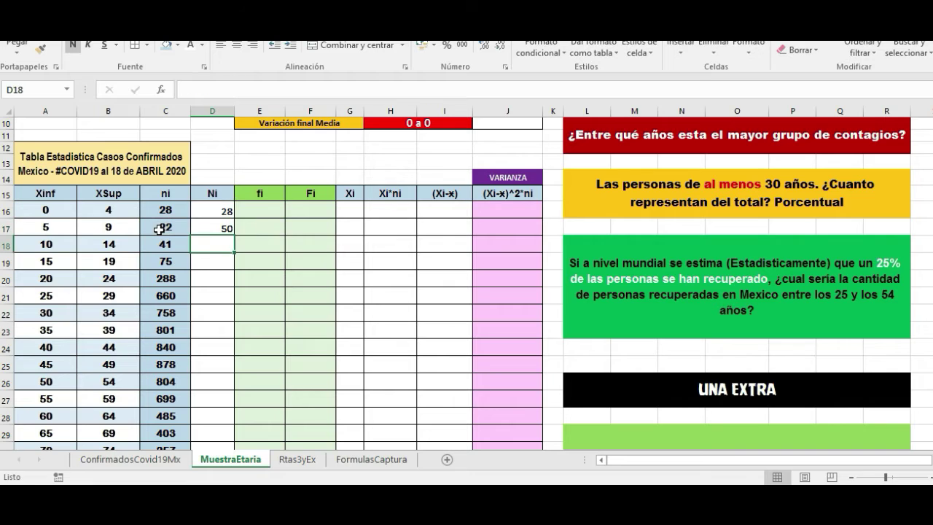
click(208, 229)
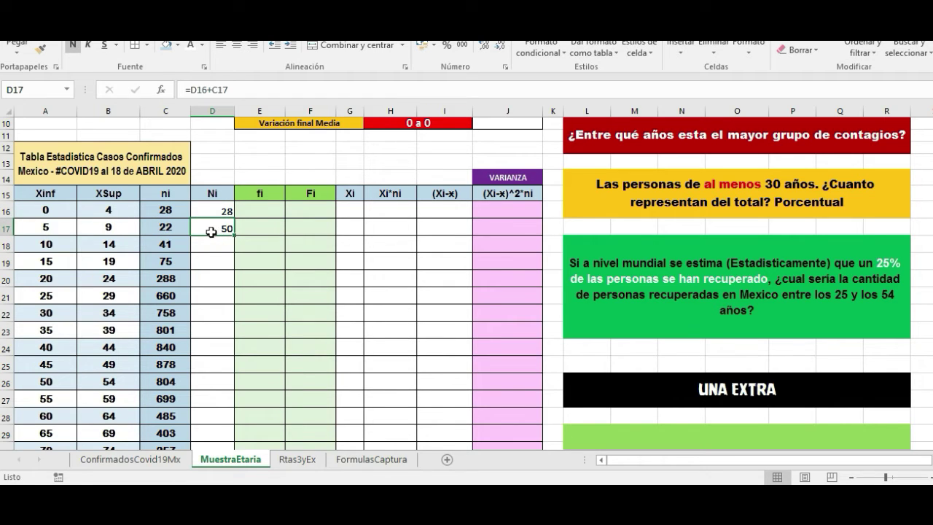
Fill the cumulative frequency formula from D17 down the Ni column to D33
click(97, 226)
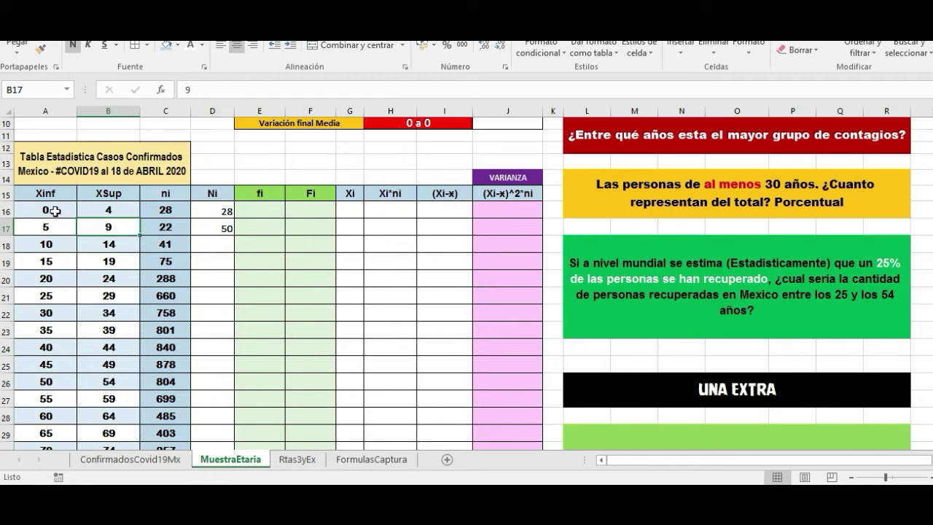
drag(55, 210, 99, 226)
click(229, 228)
scroll(231, 229, down, 1)
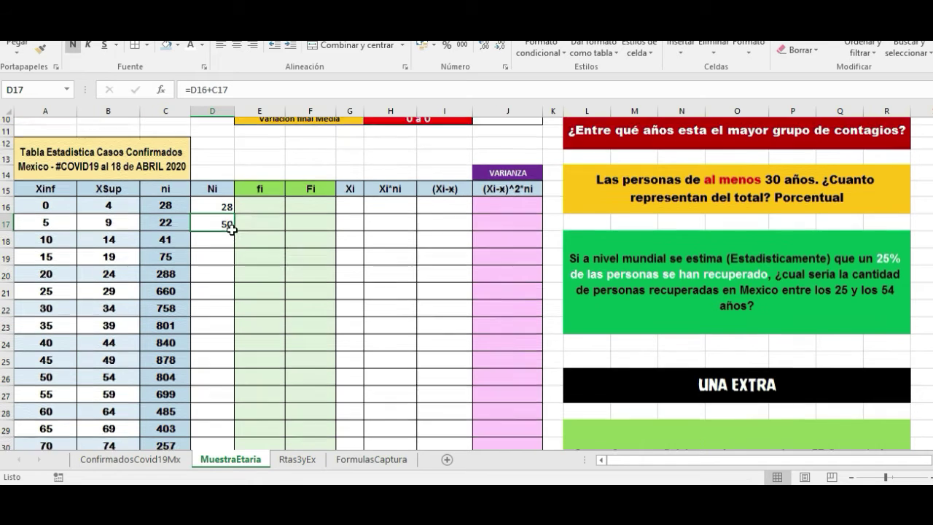
scroll(231, 229, down, 1)
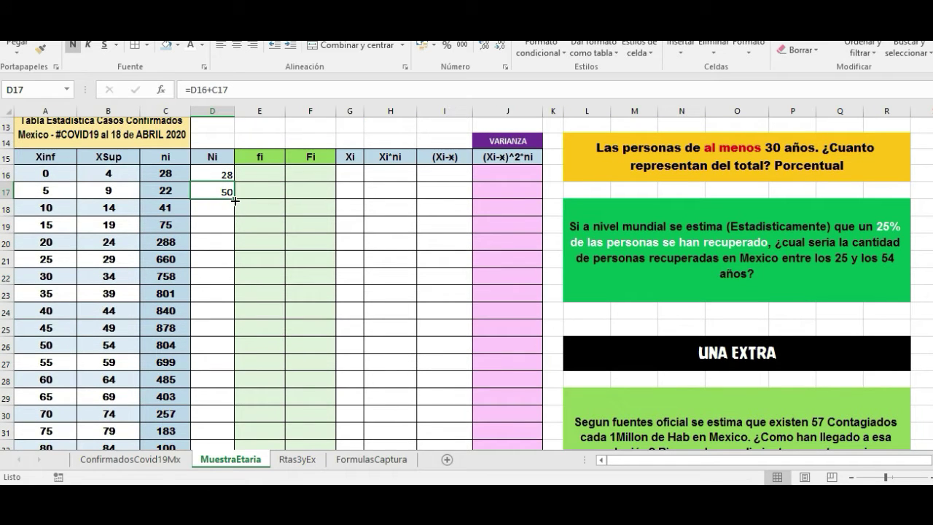
drag(235, 200, 227, 409)
Compare the last cumulative frequency in D33 with the sample total in C34
click(179, 417)
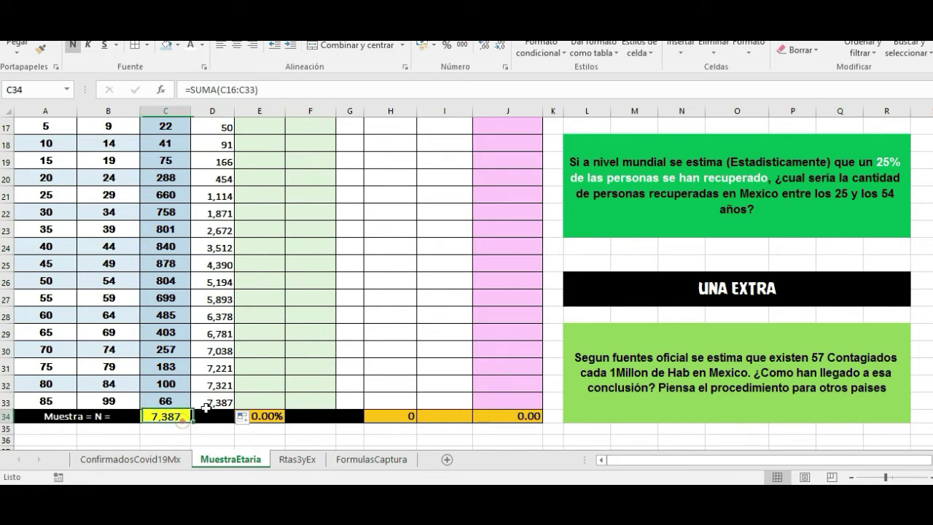
click(207, 405)
click(184, 416)
click(200, 403)
click(202, 415)
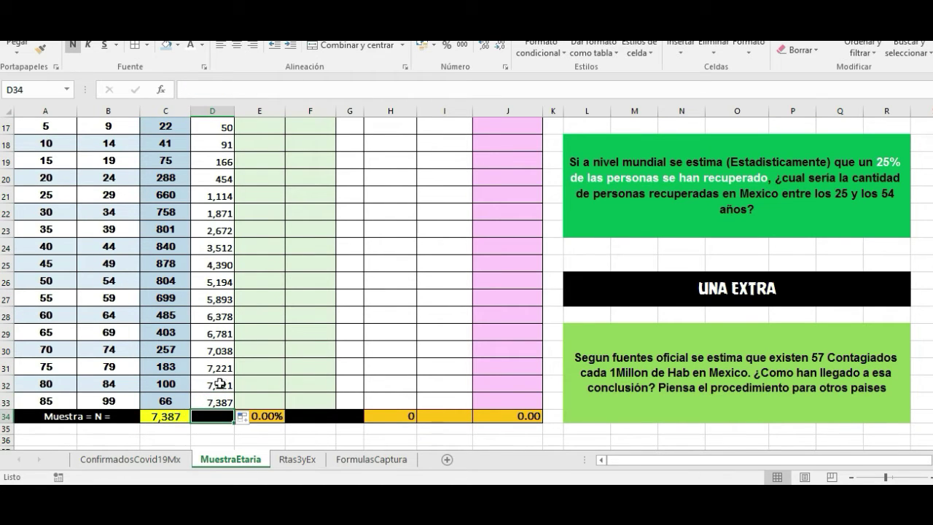
click(206, 403)
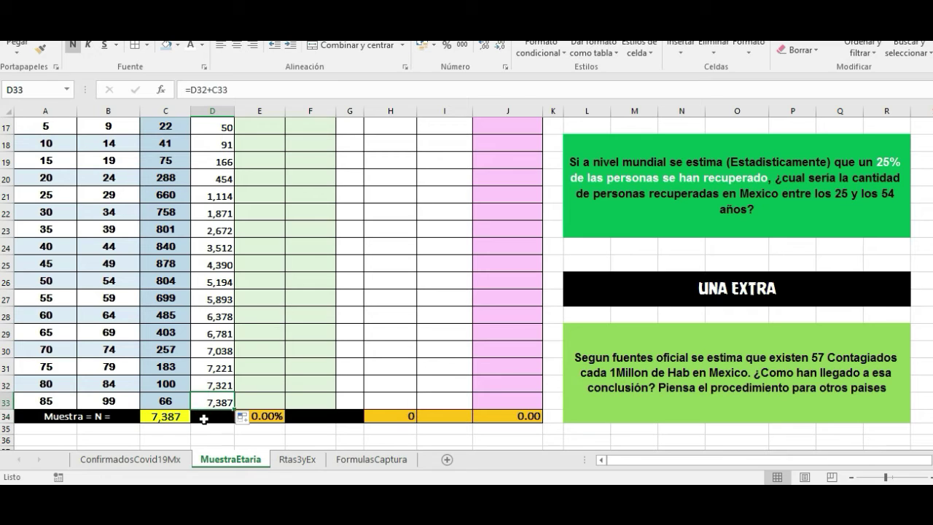
click(204, 418)
click(205, 403)
click(202, 416)
click(177, 414)
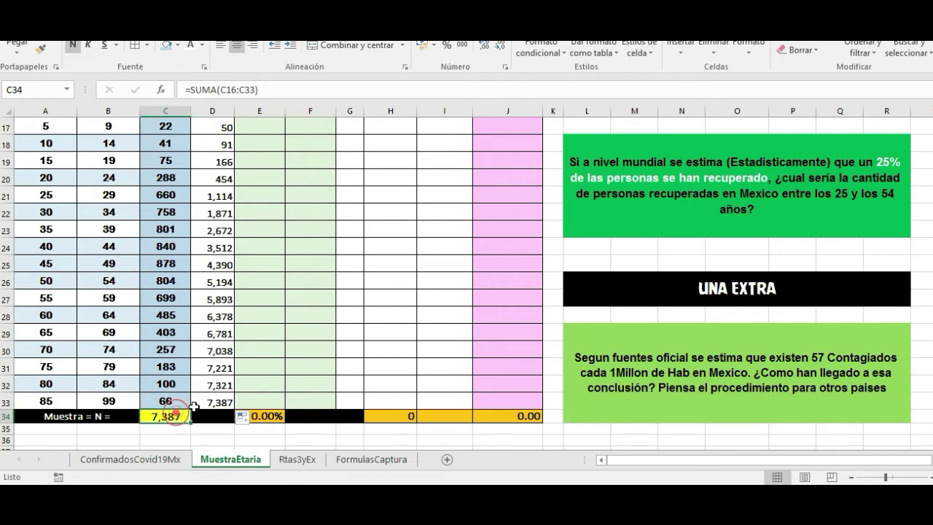
click(210, 405)
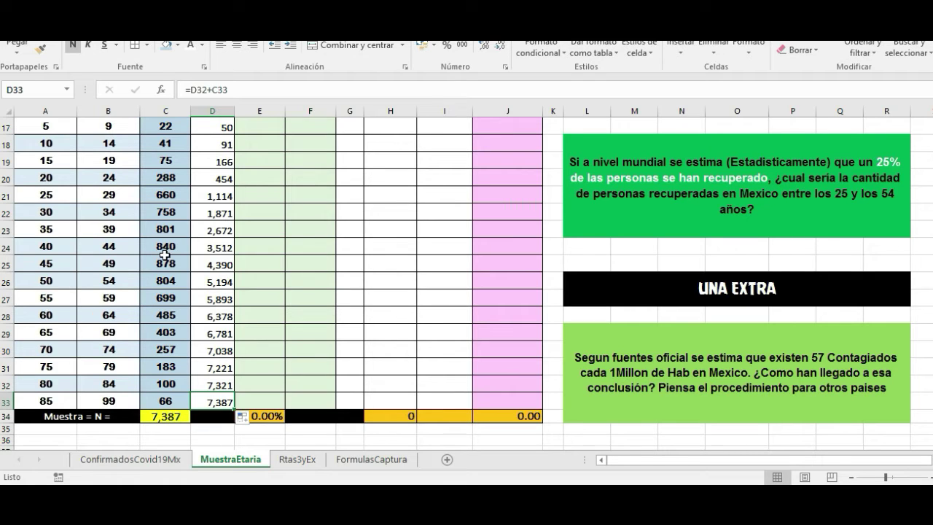
click(208, 417)
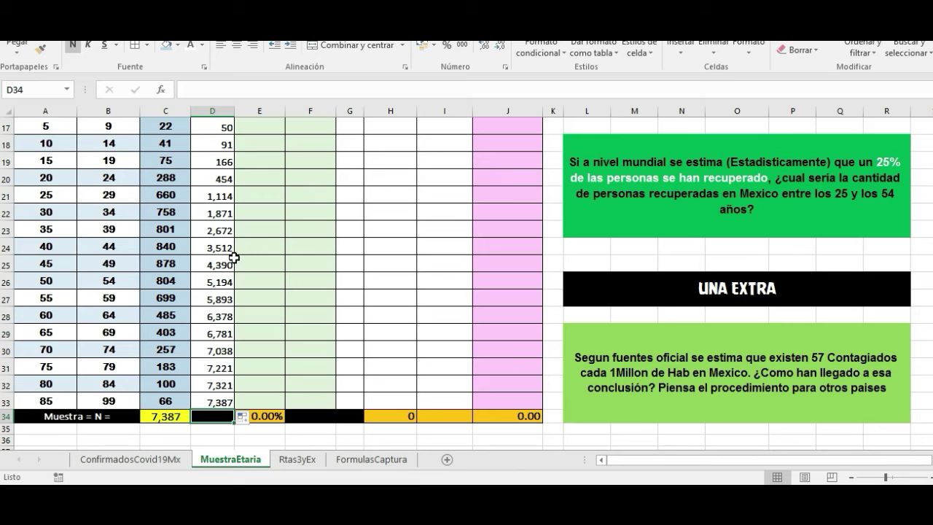
Examine the Ni values of individual rows against the age intervals they accumulate, from 0 up to 74 years
scroll(231, 269, up, 1)
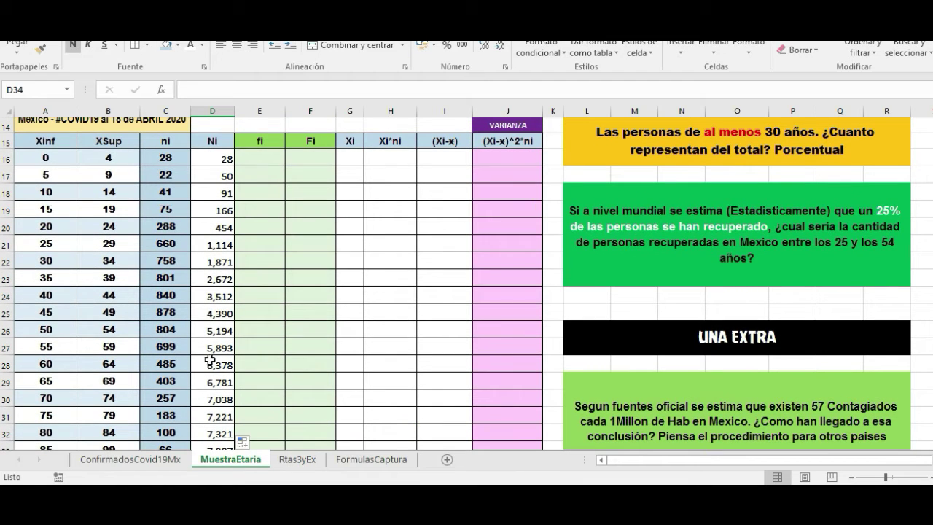
click(210, 398)
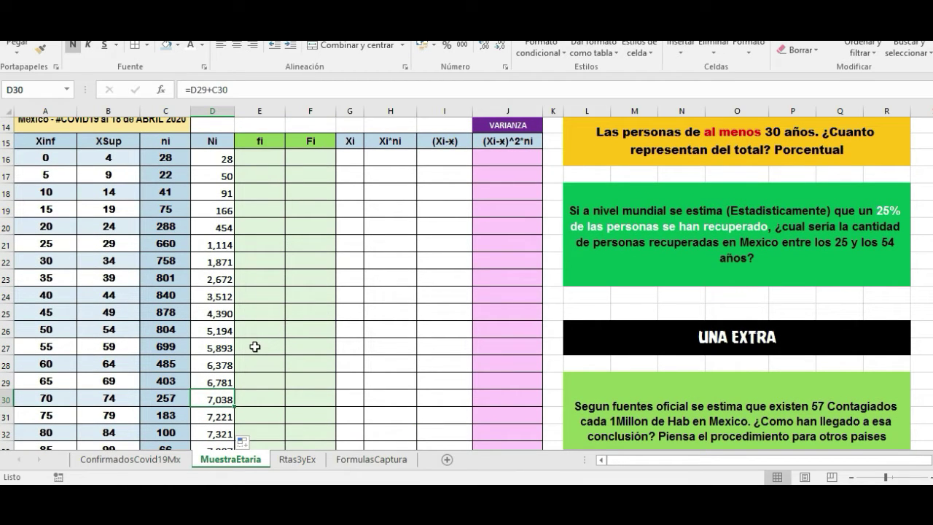
scroll(251, 338, down, 1)
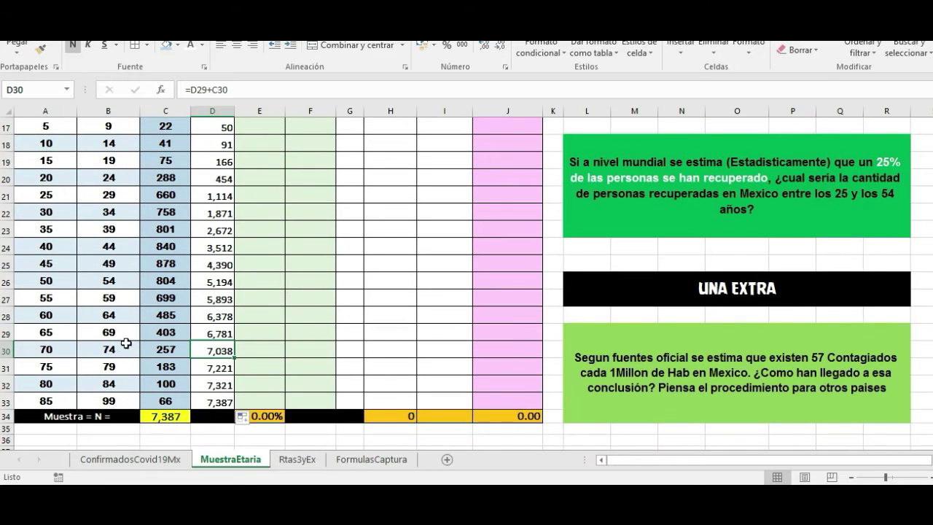
scroll(56, 185, up, 1)
drag(55, 158, 115, 391)
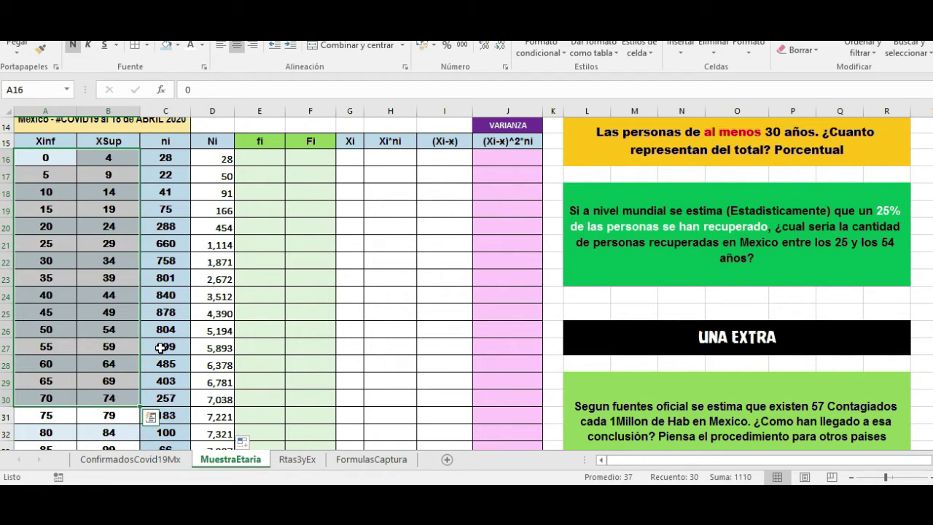
scroll(207, 374, down, 1)
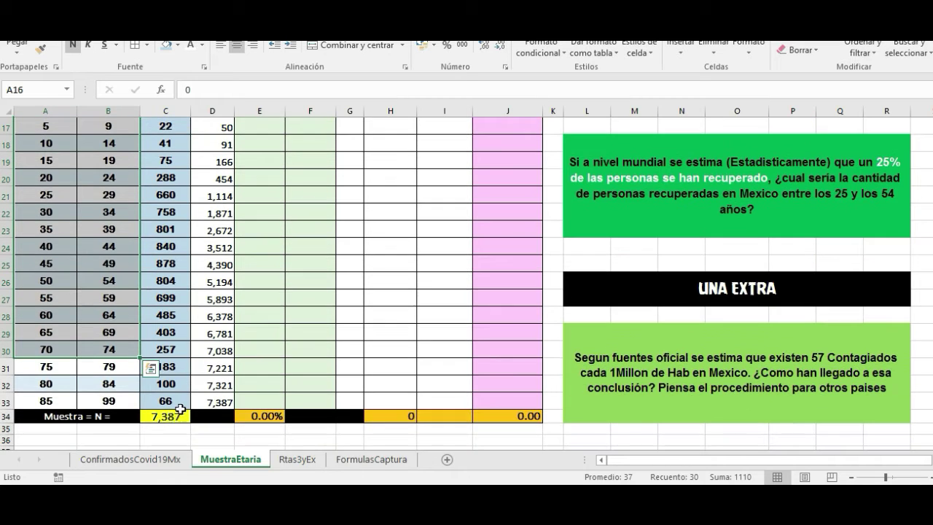
click(219, 248)
Merge and center E14:F14 above the fi and Fi headers and label it "relativa"
scroll(264, 337, up, 1)
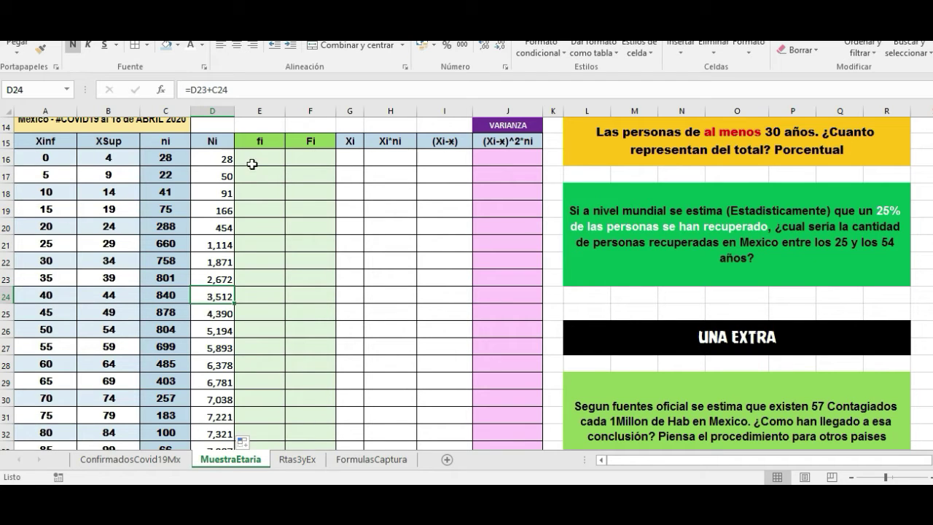
click(250, 156)
click(250, 145)
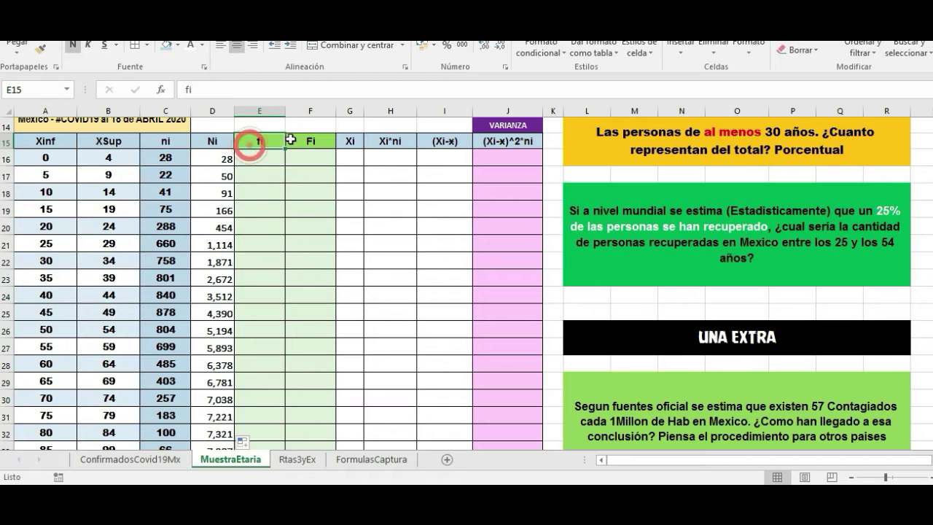
click(292, 140)
click(246, 158)
drag(263, 124, 298, 122)
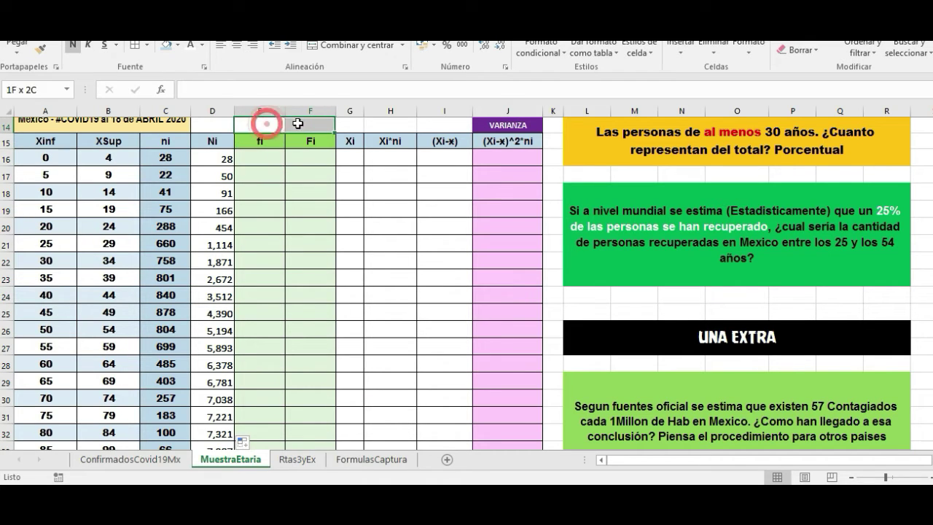
click(330, 47)
text(relativa)
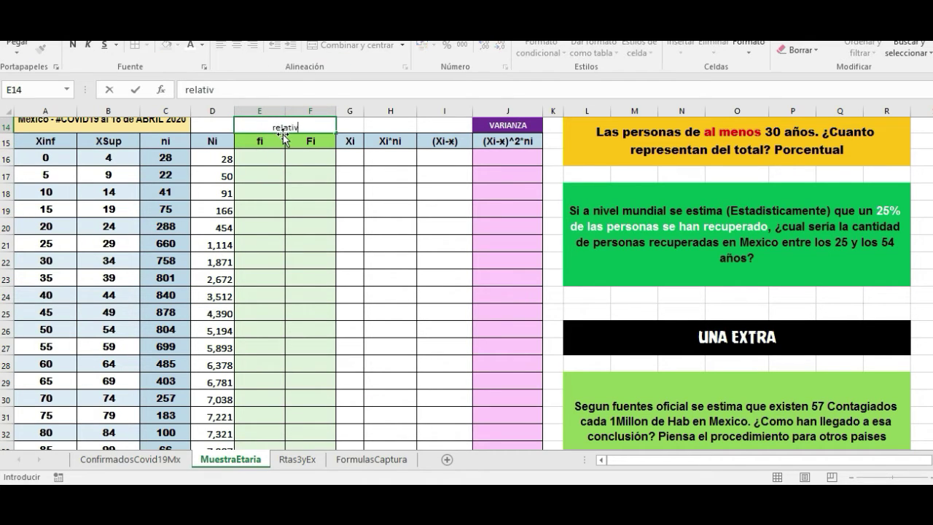
key(Return)
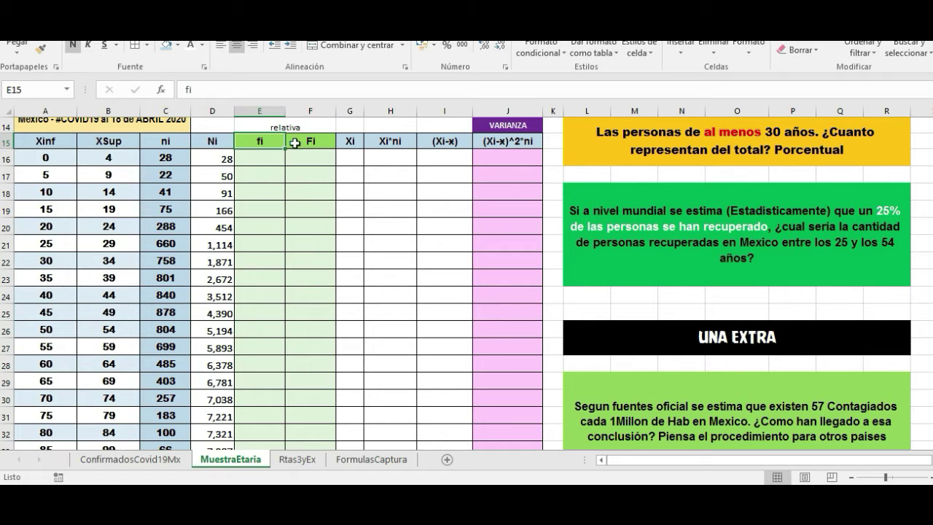
Enter the first relative frequency in E16 of the fi column with the formula =C16/C34
click(273, 176)
click(255, 157)
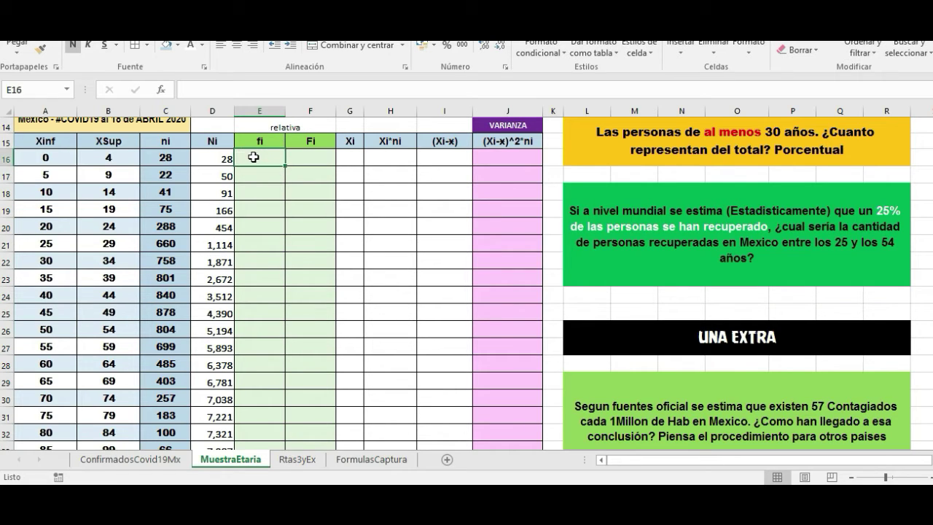
click(251, 177)
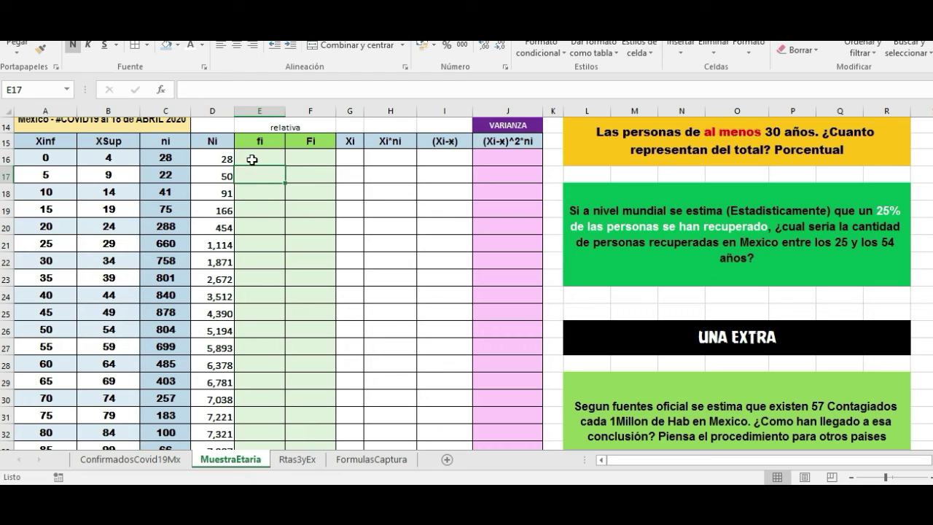
click(250, 159)
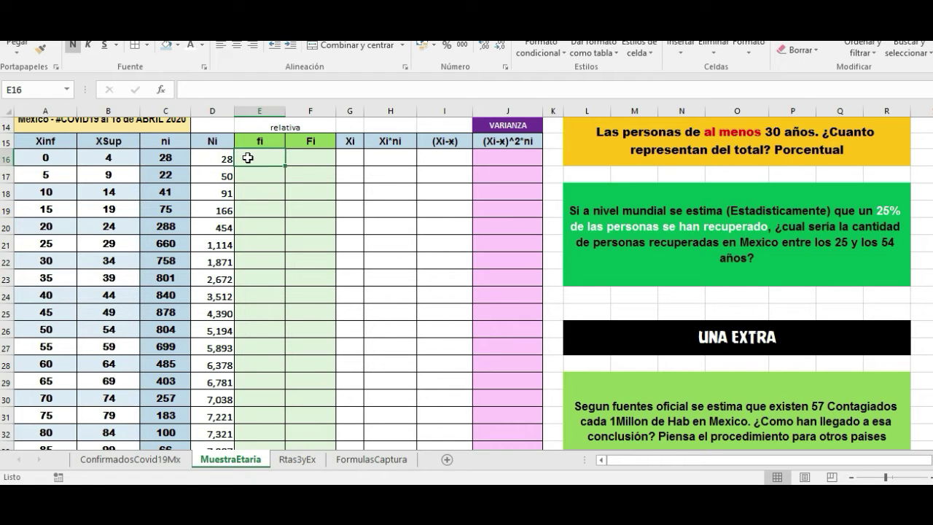
text(=)
click(149, 159)
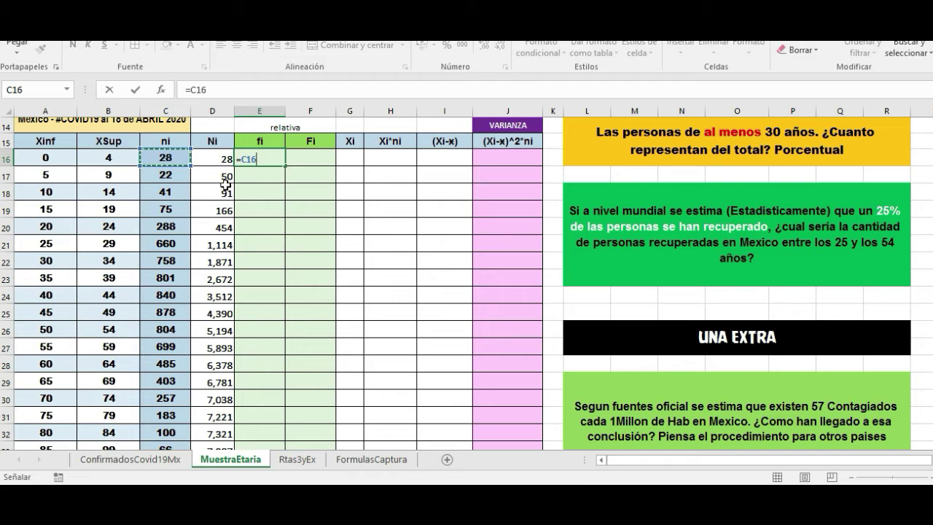
text(/)
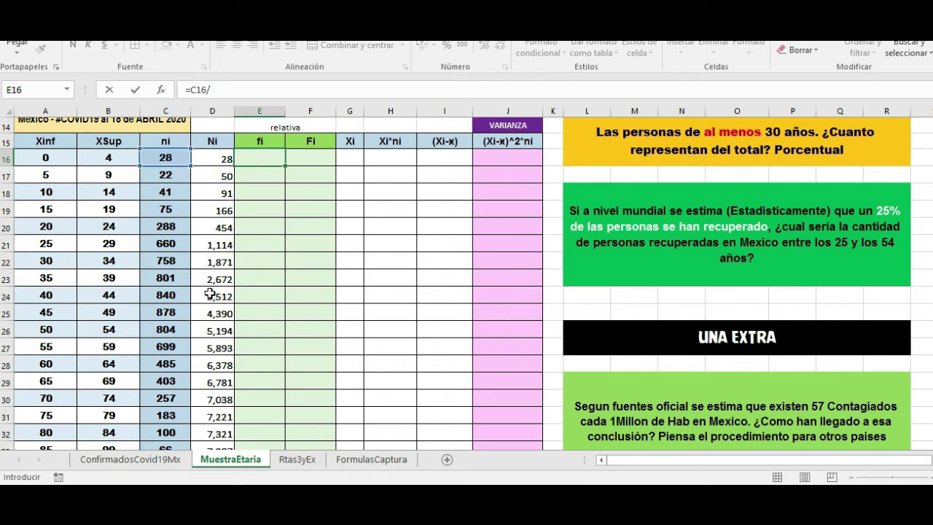
scroll(211, 235, down, 3)
click(165, 313)
click(218, 90)
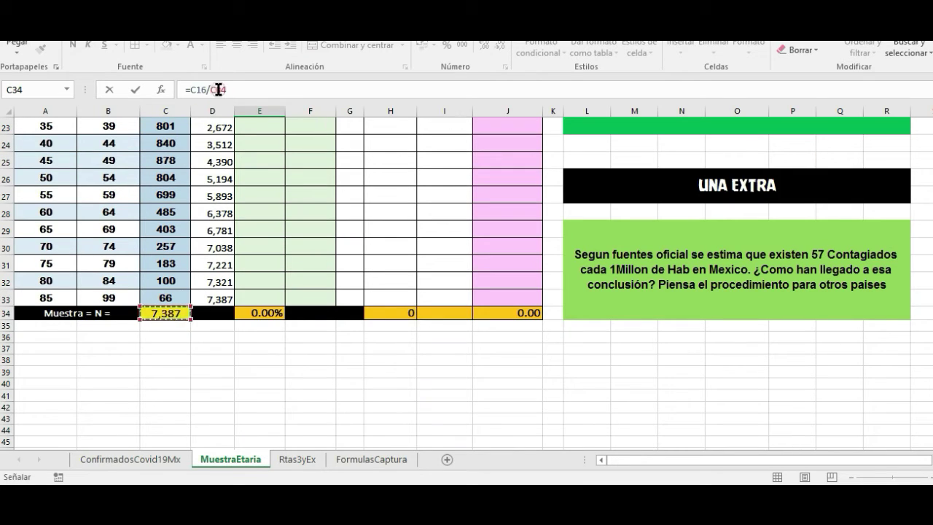
key(Return)
Compare the fi result in E16 with the % Promedio value for ages 0 - 4 on ConfirmadosCovid19Mx
scroll(240, 138, up, 4)
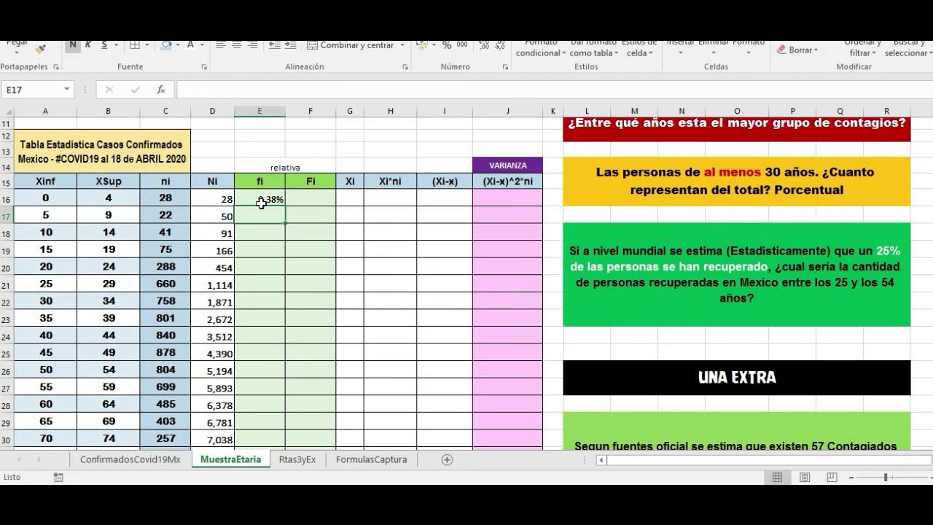
click(264, 199)
click(157, 459)
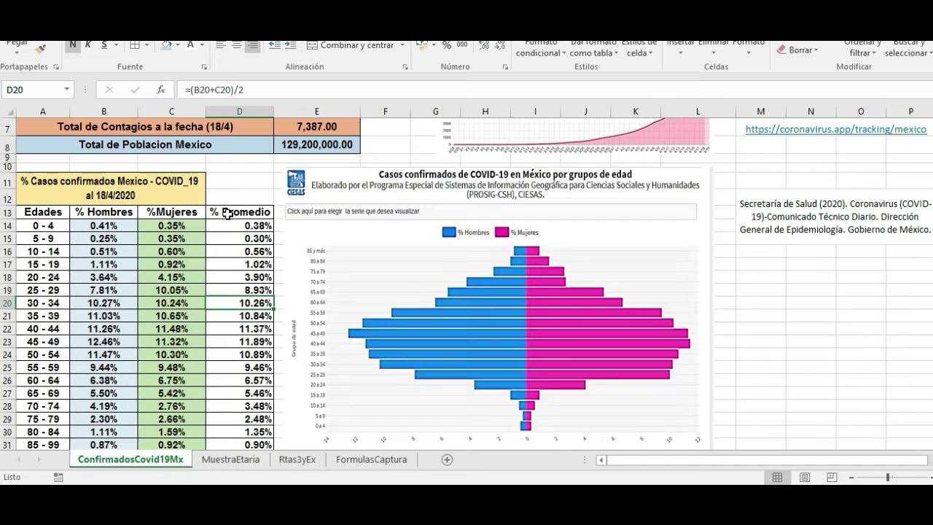
click(222, 459)
Fill the fi formula from E16 down to E19 and trace the cell that E19 divides by against the total in C34
drag(284, 206, 277, 256)
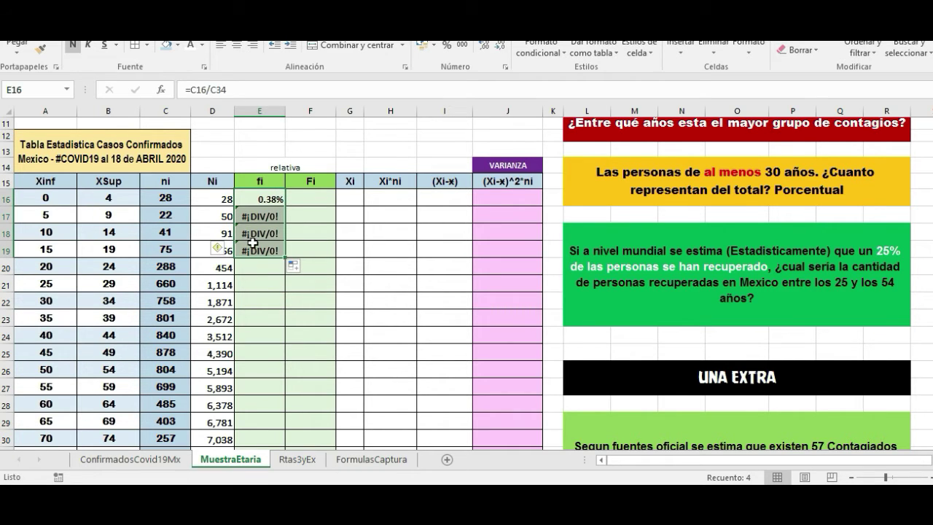
click(252, 246)
scroll(251, 245, down, 2)
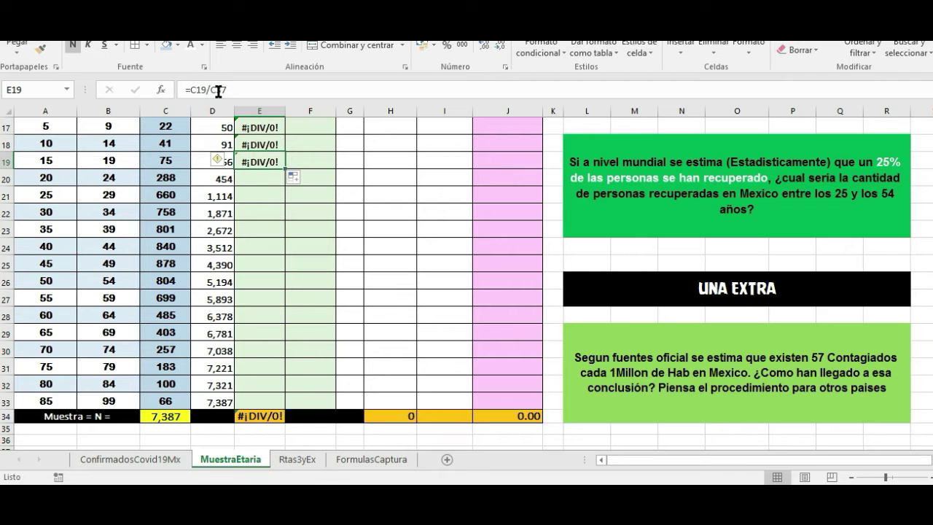
scroll(151, 406, down, 1)
click(161, 400)
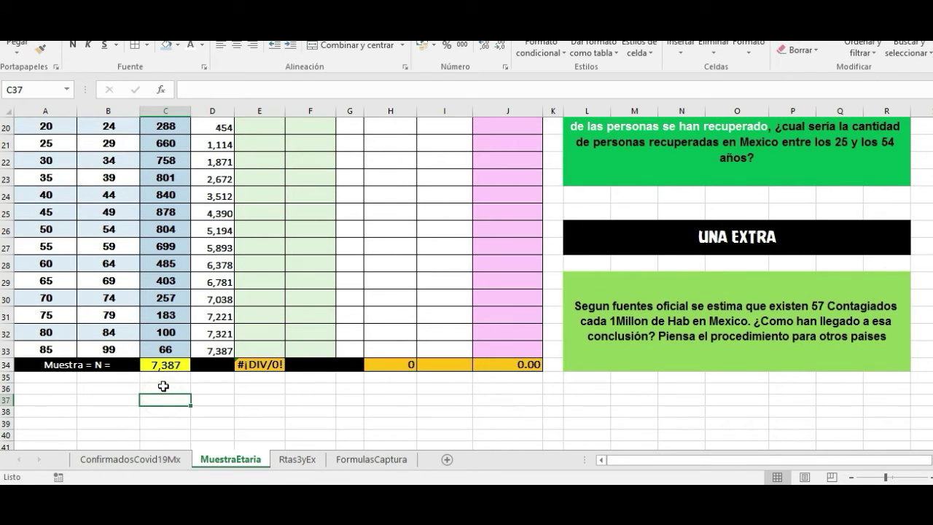
drag(165, 377, 165, 423)
click(150, 364)
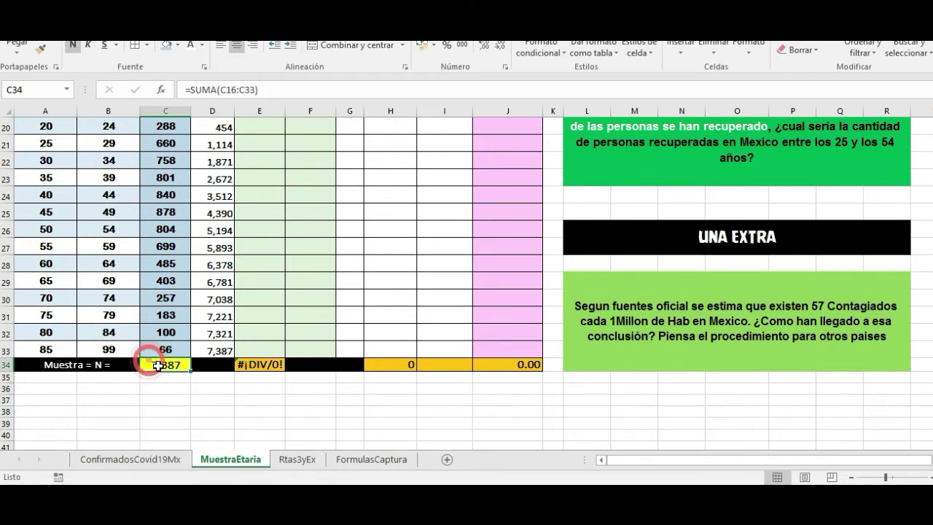
scroll(245, 202, up, 2)
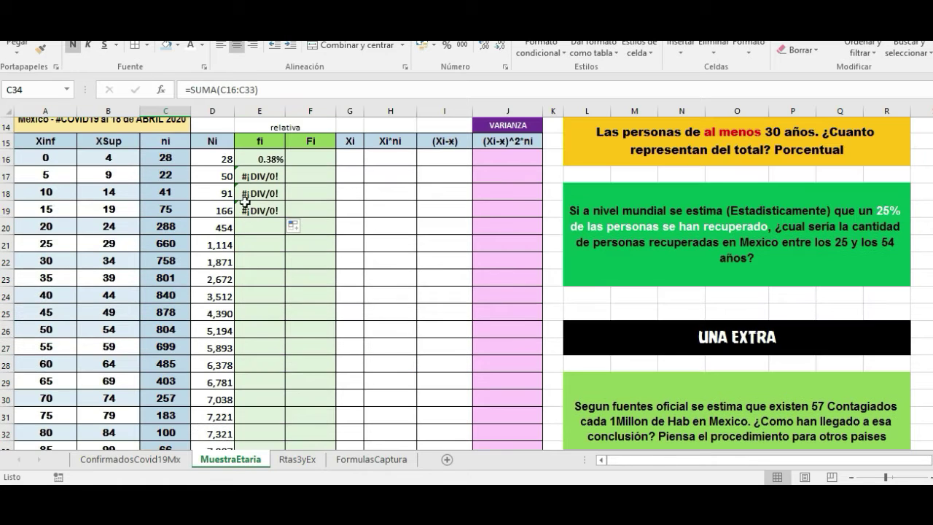
Make the total reference in E16 absolute so that the fi formula reads =C16/$C$34
click(259, 155)
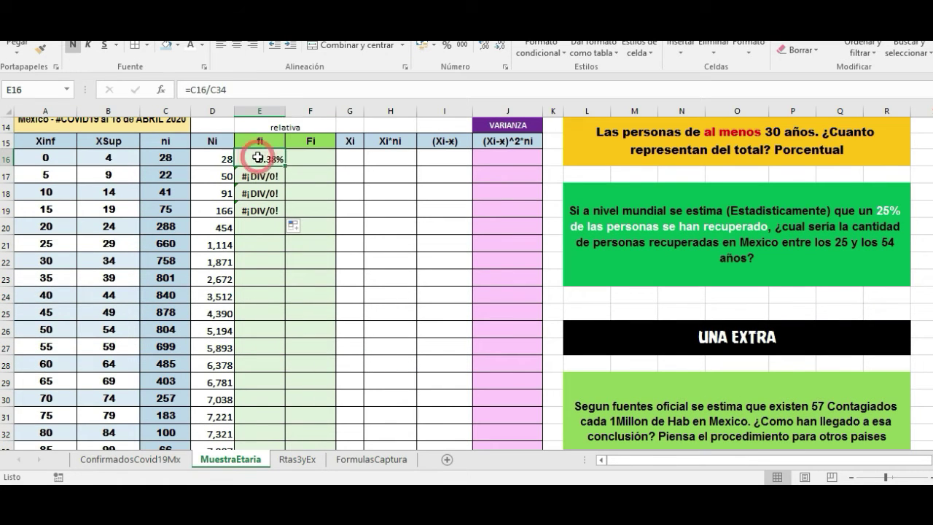
click(218, 89)
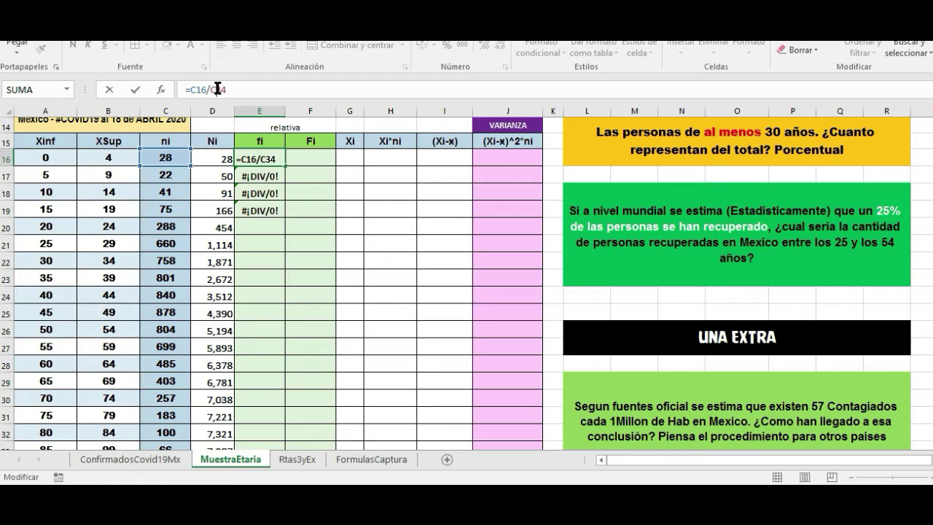
key(F4)
click(247, 86)
key(Return)
click(262, 160)
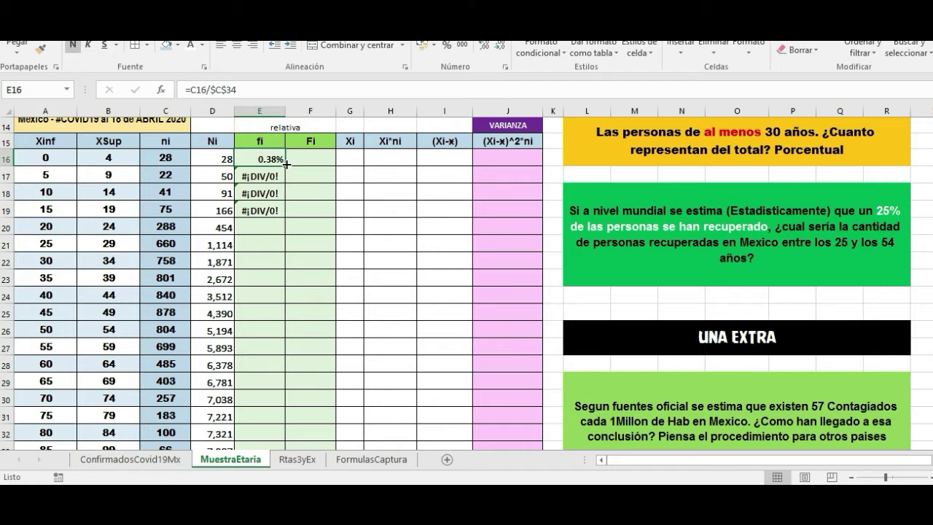
Fill the fi formula from E16 down to E33 and check the copied formulas along the column
drag(287, 165, 272, 409)
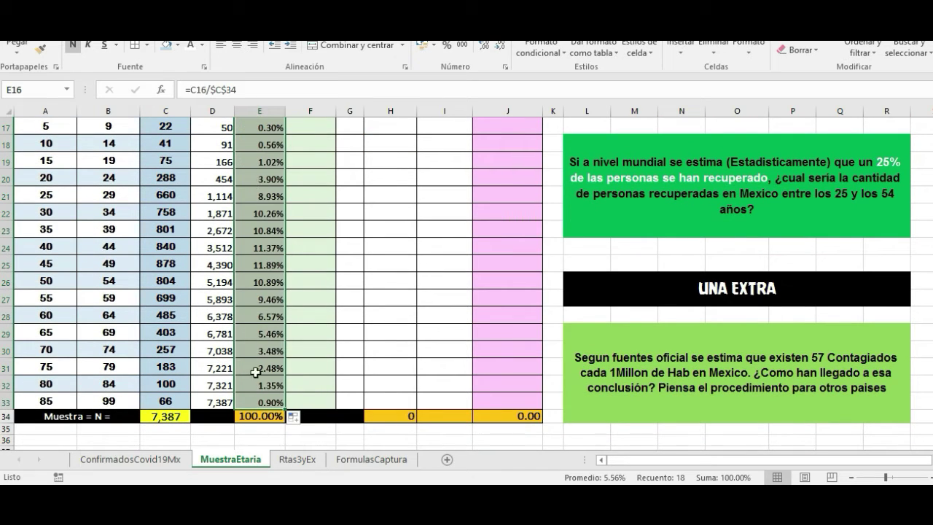
scroll(255, 371, up, 3)
click(267, 269)
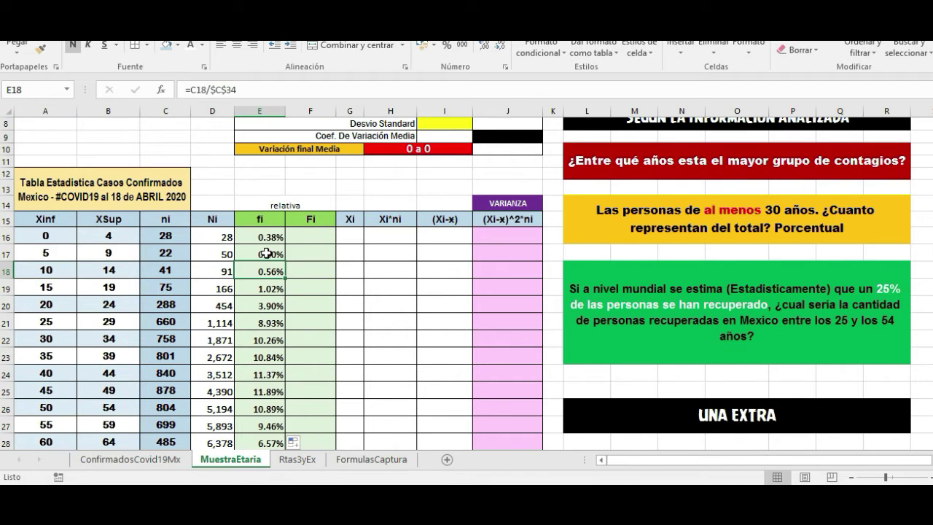
click(258, 352)
click(266, 415)
click(267, 335)
drag(267, 331, 270, 307)
click(456, 252)
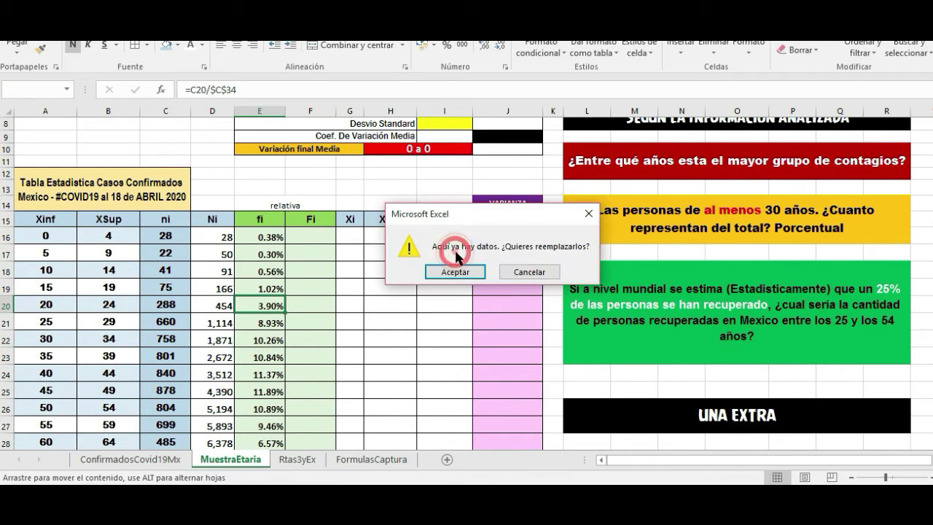
click(520, 271)
Compare the fi column with the % Promedio values on ConfirmadosCovid19Mx and inspect the fi sum in E34 on MuestraEtaria
scroll(291, 291, down, 3)
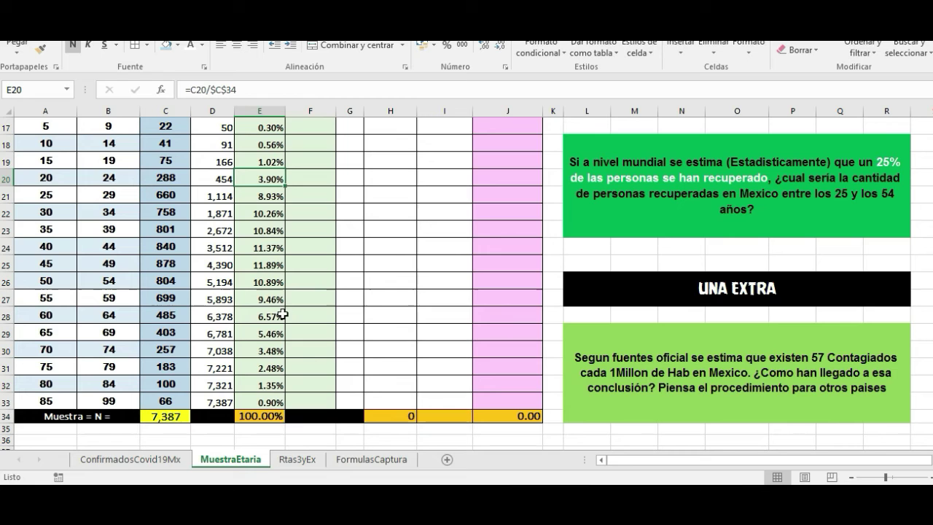
click(156, 461)
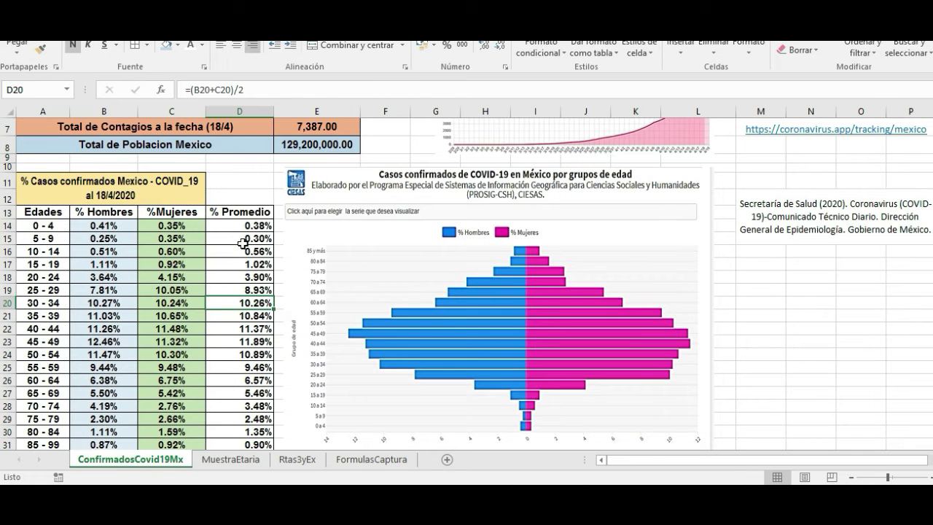
click(219, 459)
click(250, 416)
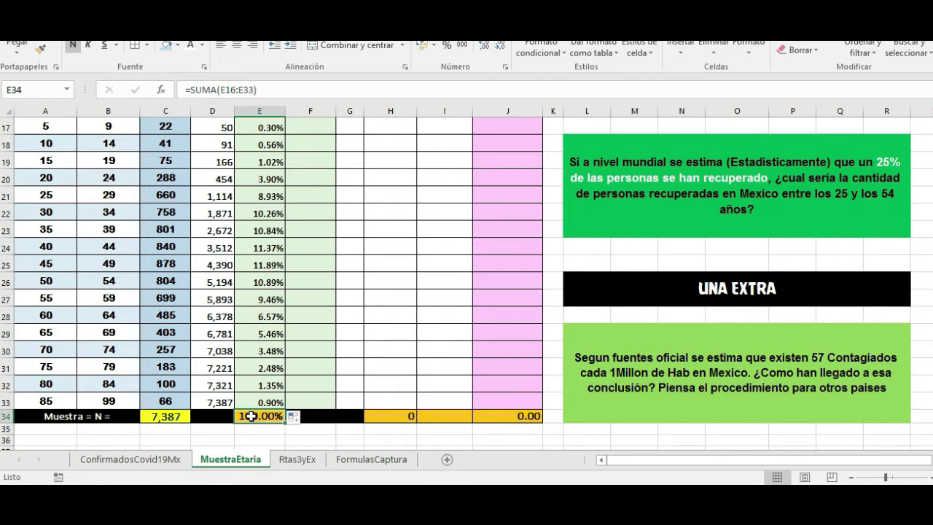
click(244, 403)
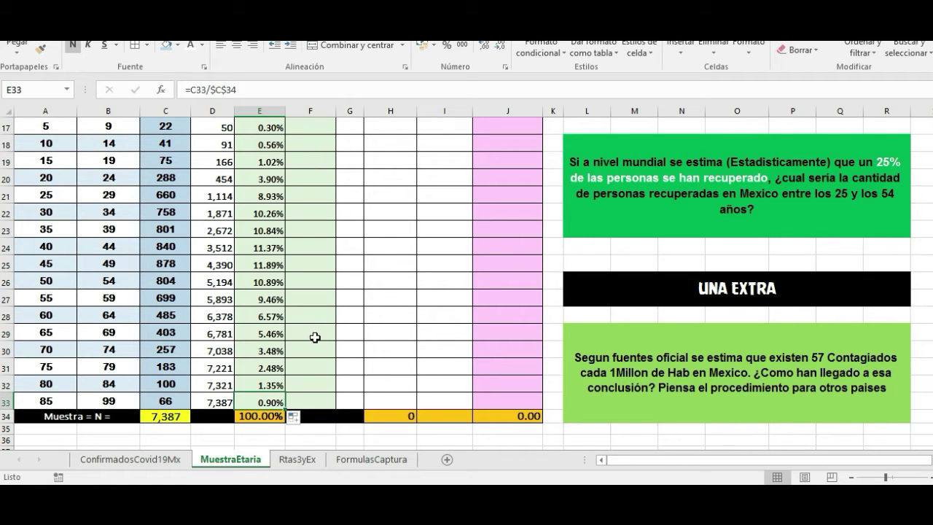
Enter the first cumulative relative frequency in F16 of the Fi column with the formula =E16
scroll(315, 338, up, 2)
click(312, 199)
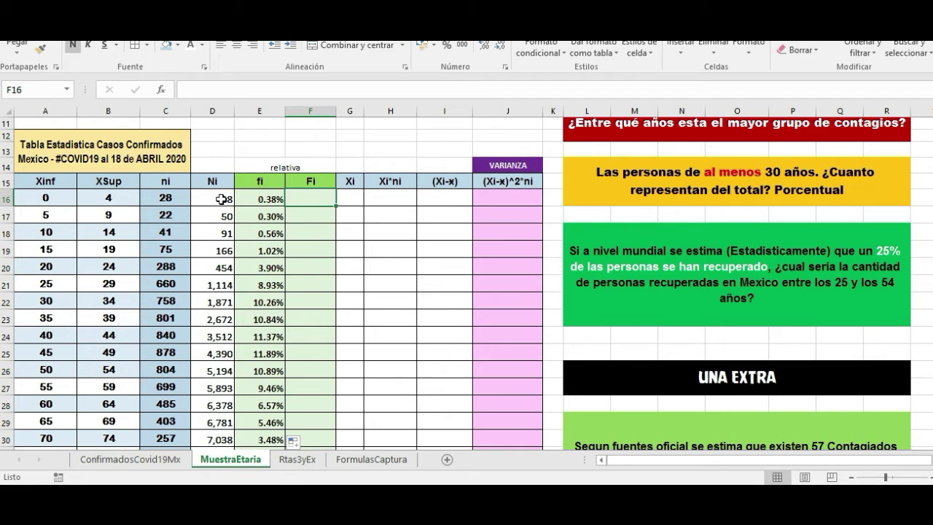
text(=)
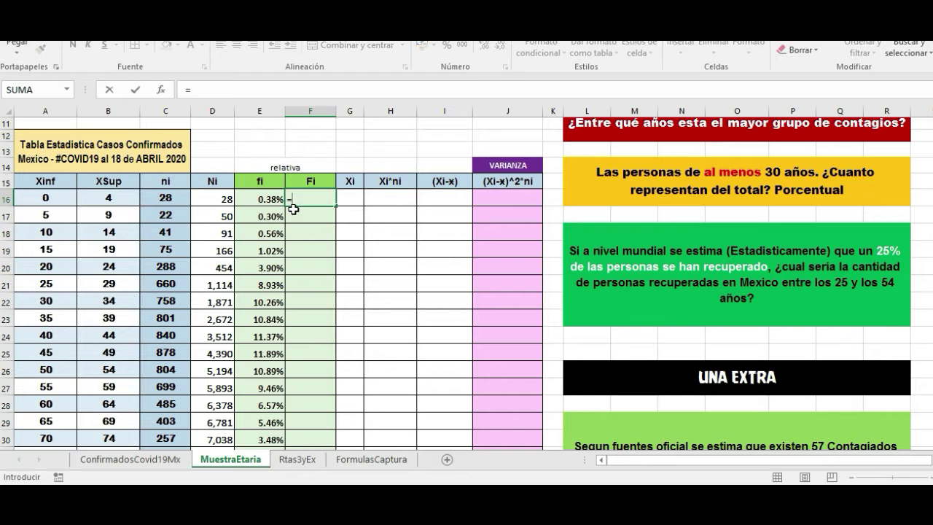
click(255, 202)
key(Return)
Enter the formula =F16+E17 in F17 and fill it down the Fi column to F33
text(=)
click(309, 199)
text(+)
click(266, 217)
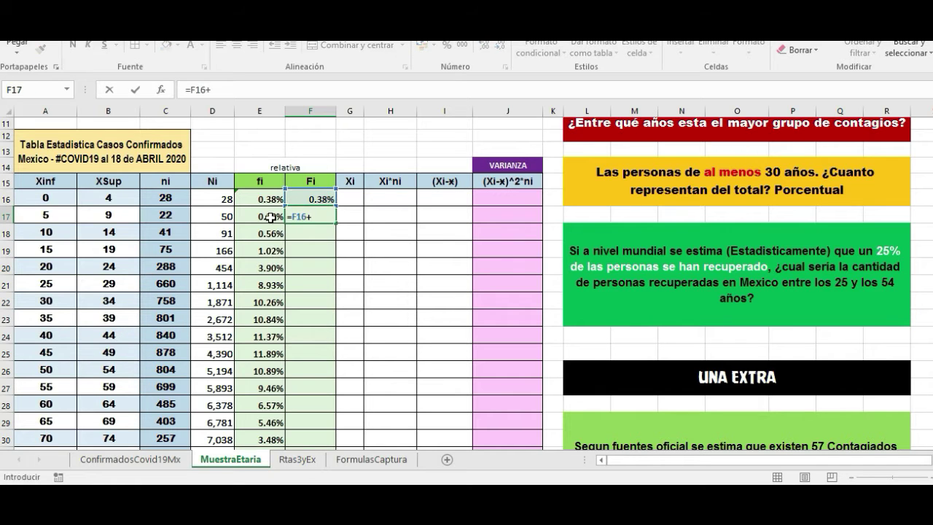
key(Return)
click(314, 216)
drag(337, 226, 313, 401)
Examine the cumulative Fi percentages against their age limits, including the 15–19 and 25–29 rows and the end of the column
scroll(308, 333, up, 1)
click(263, 211)
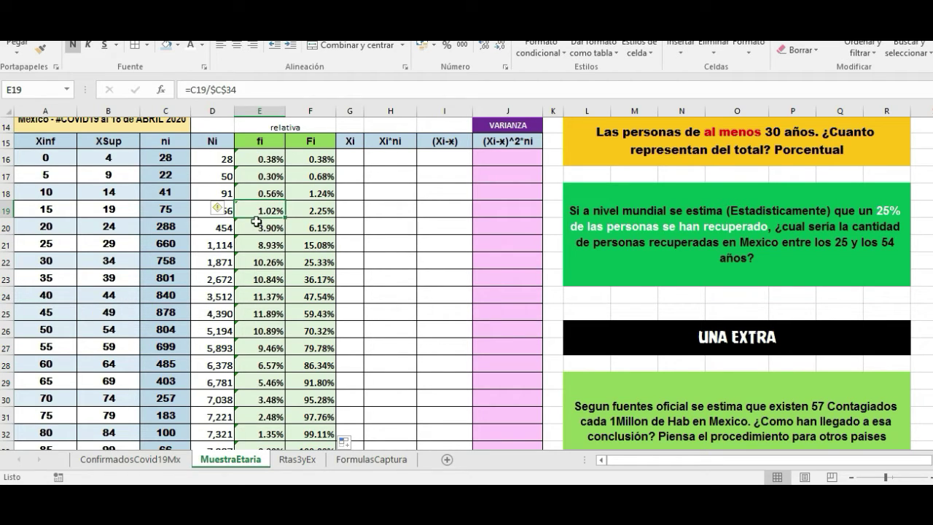
click(67, 210)
click(100, 207)
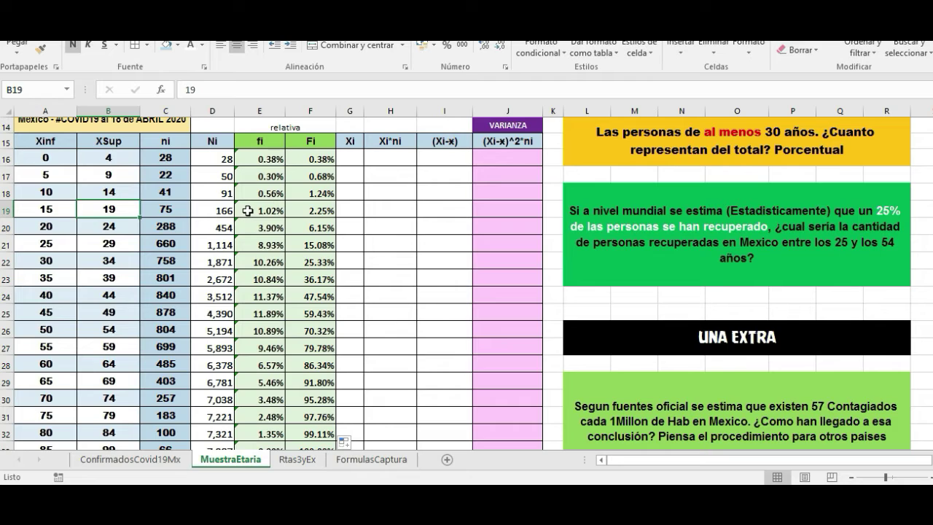
click(61, 158)
click(100, 210)
scroll(325, 338, down, 1)
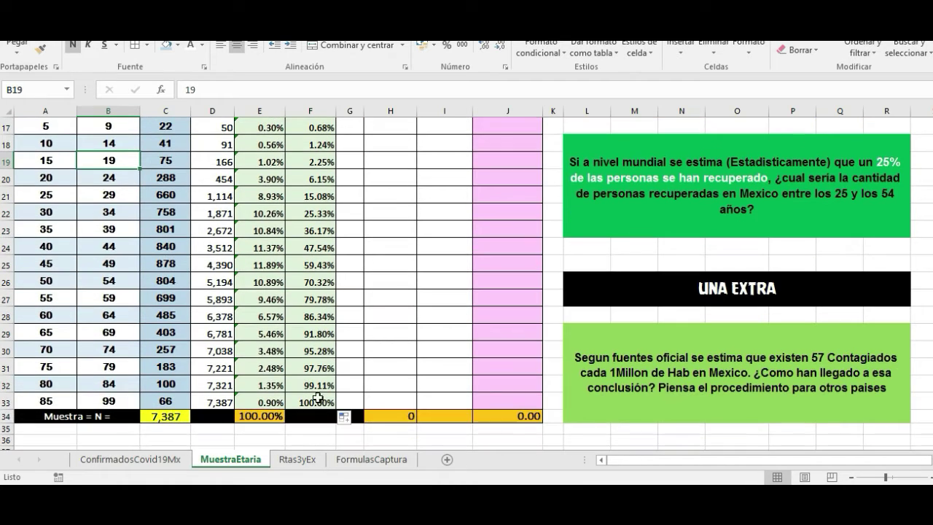
click(309, 282)
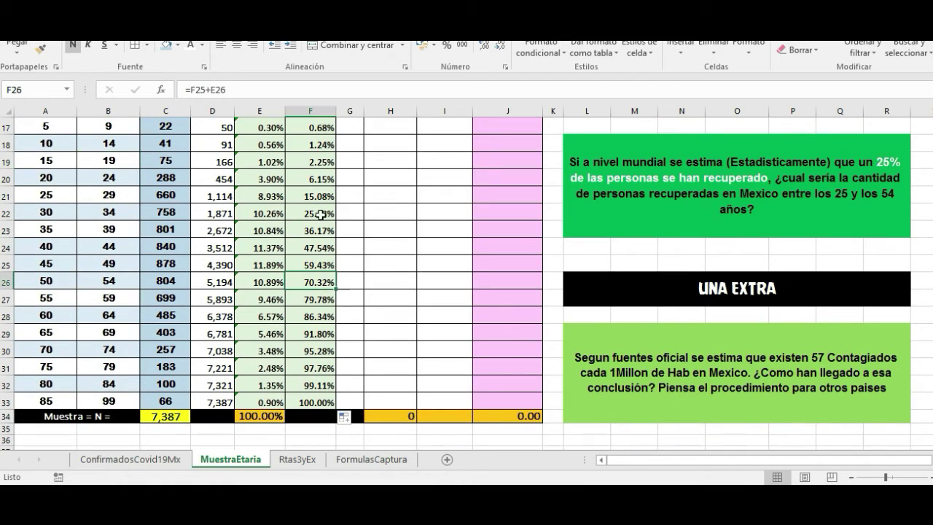
click(309, 197)
scroll(296, 211, up, 1)
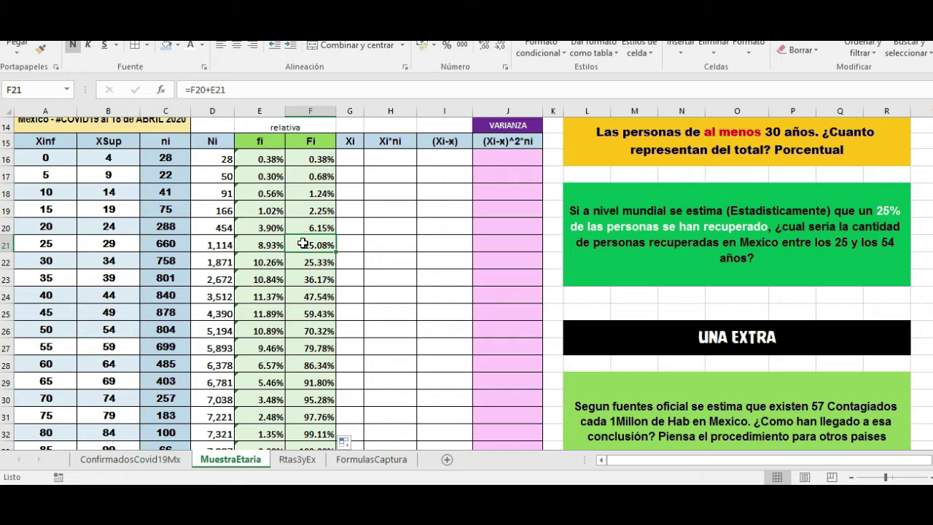
click(117, 244)
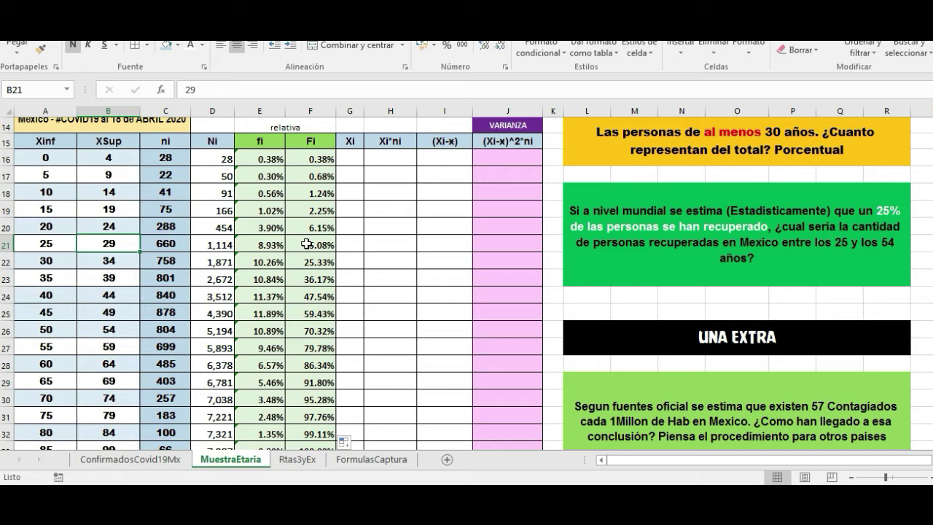
scroll(302, 275, down, 1)
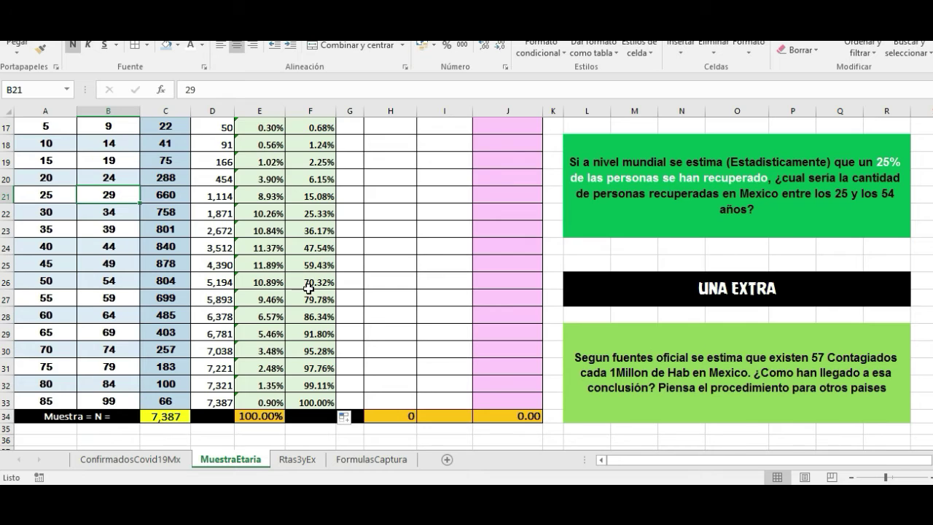
Inspect the empty Xi column and the first interval's lower and upper limits in A16:B16
scroll(312, 288, up, 2)
click(342, 202)
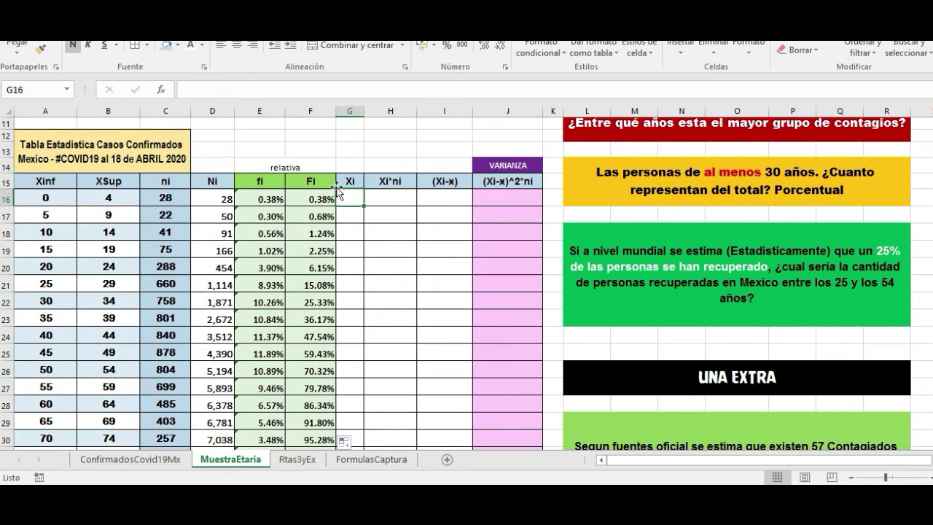
click(359, 183)
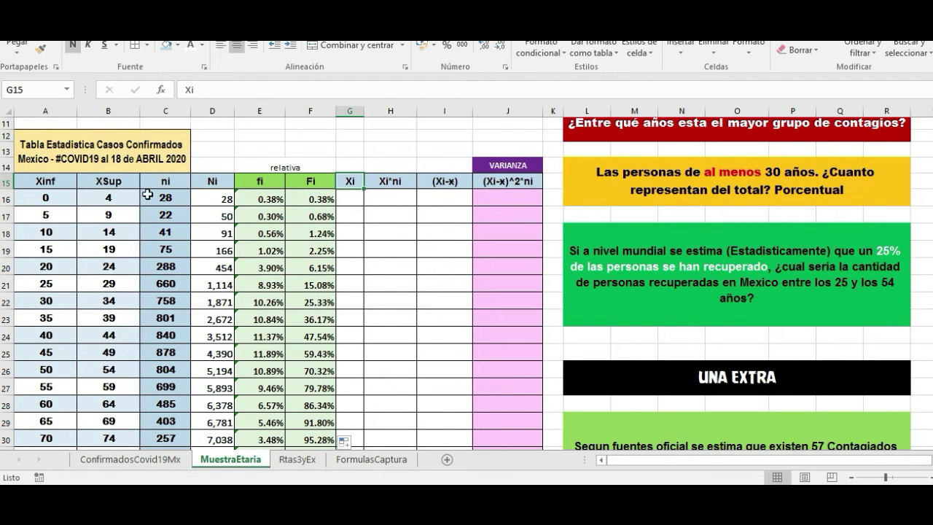
click(353, 216)
click(347, 165)
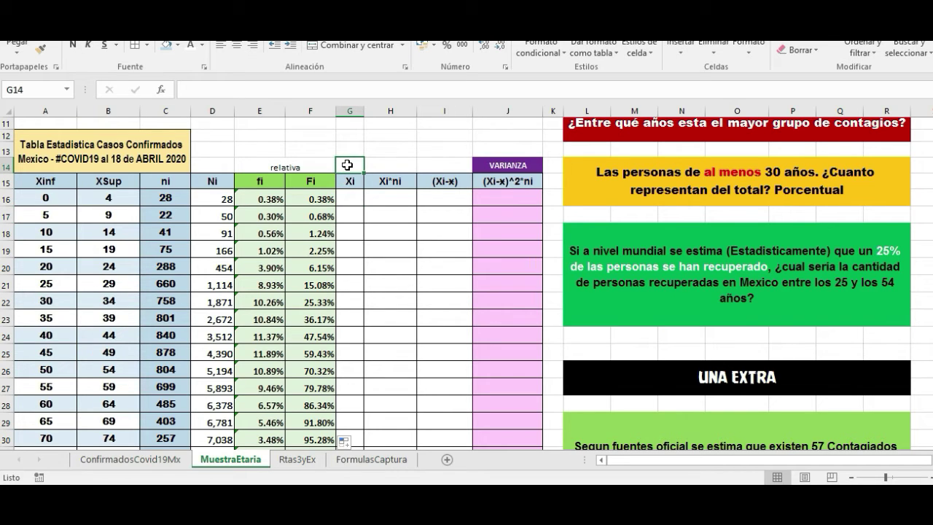
drag(45, 197, 91, 196)
Review the age ranges in the Edades column and the % Promedio values on ConfirmadosCovid19Mx
click(130, 458)
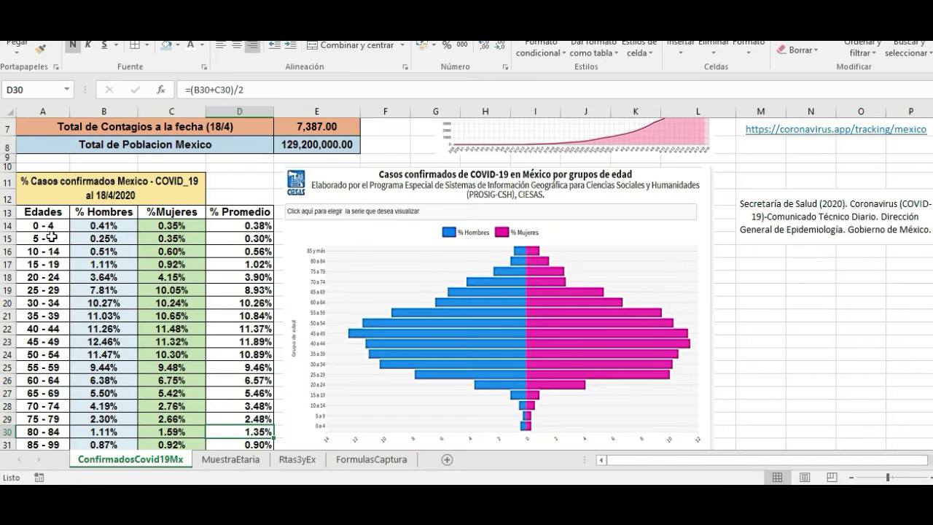
drag(48, 226, 40, 431)
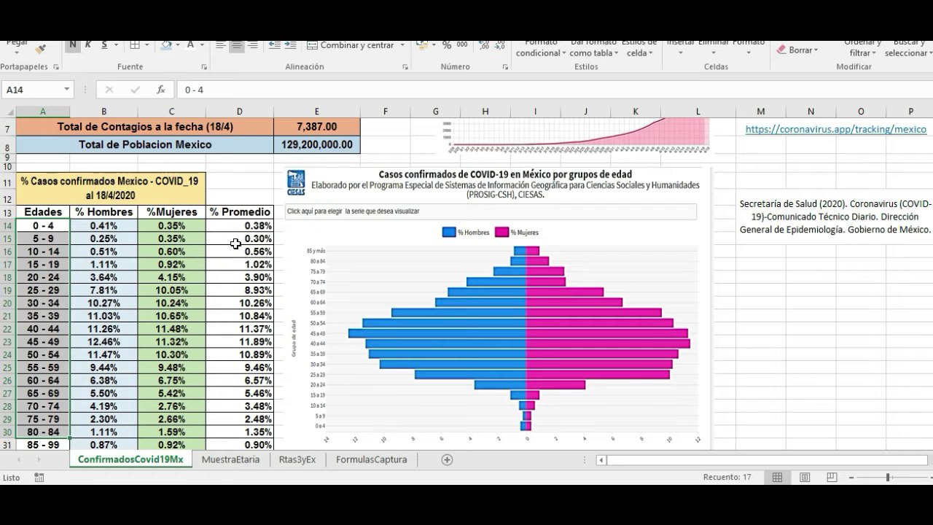
click(233, 239)
drag(234, 212, 226, 340)
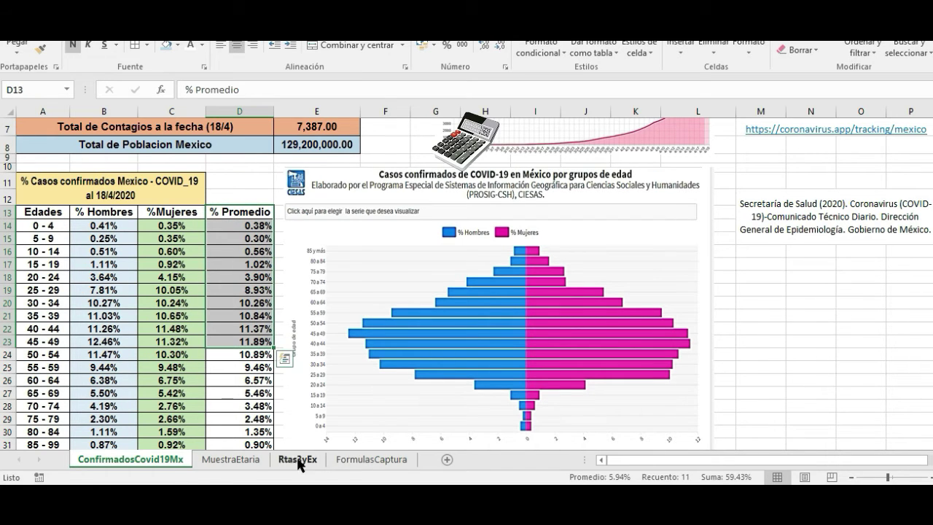
On MuestraEtaria, enter the first class mark in G16 of the Xi column with the formula =(A16+B16)/2
click(232, 459)
click(360, 197)
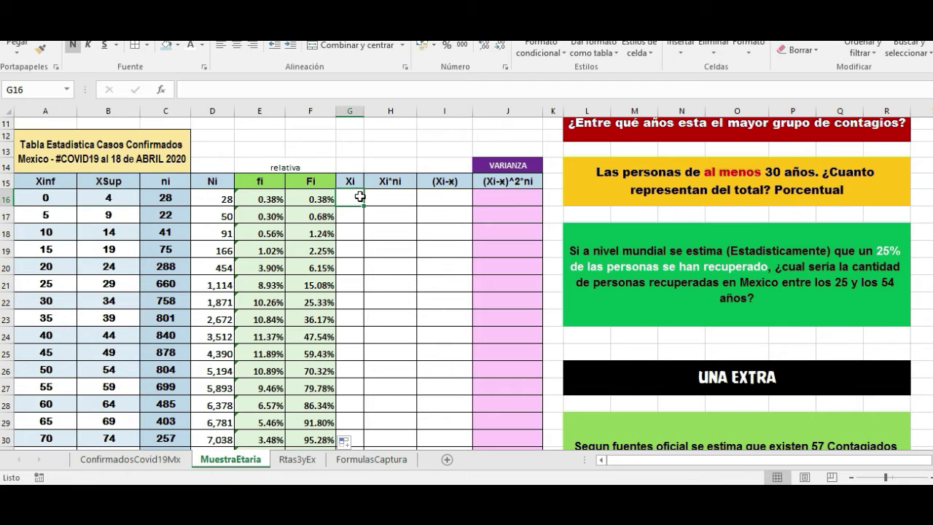
text(=()
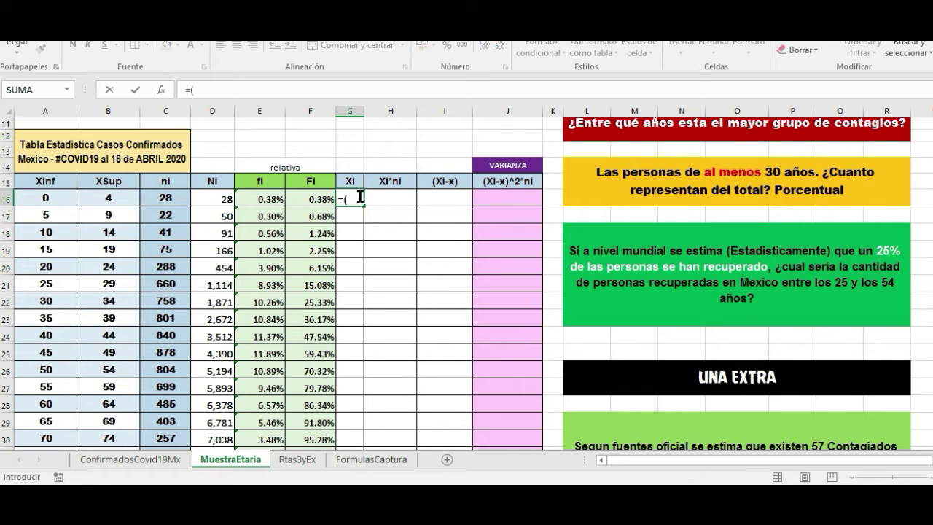
click(46, 197)
text(+)
click(81, 199)
text()/2)
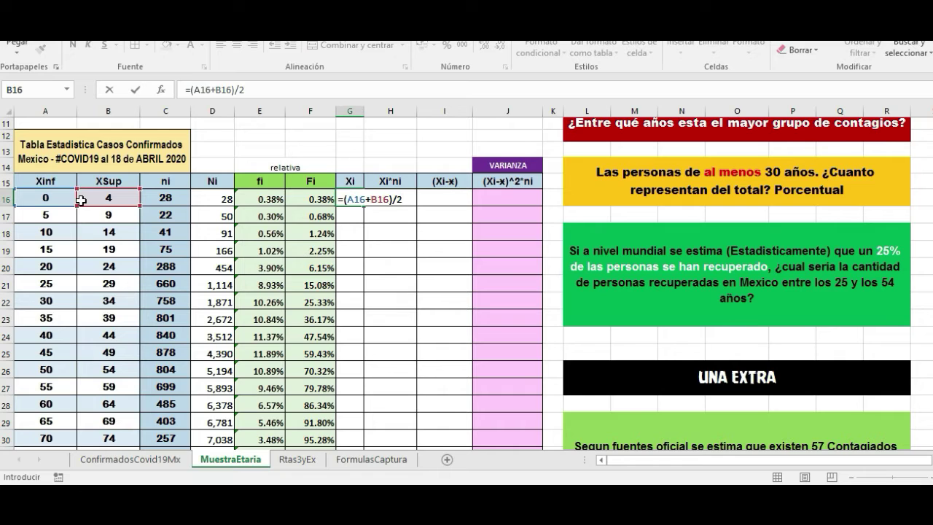
key(Return)
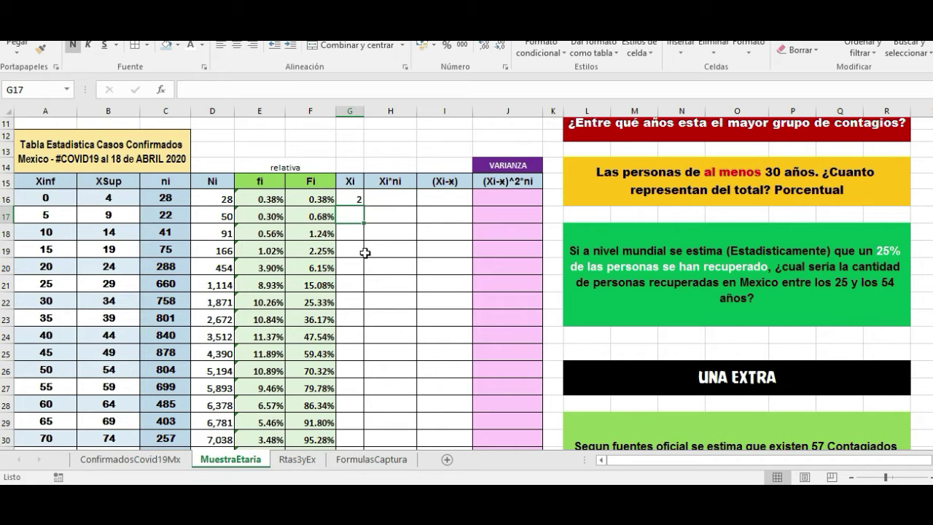
Review the class mark formula in G16 and fill it down the Xi column to G33
click(351, 197)
click(218, 89)
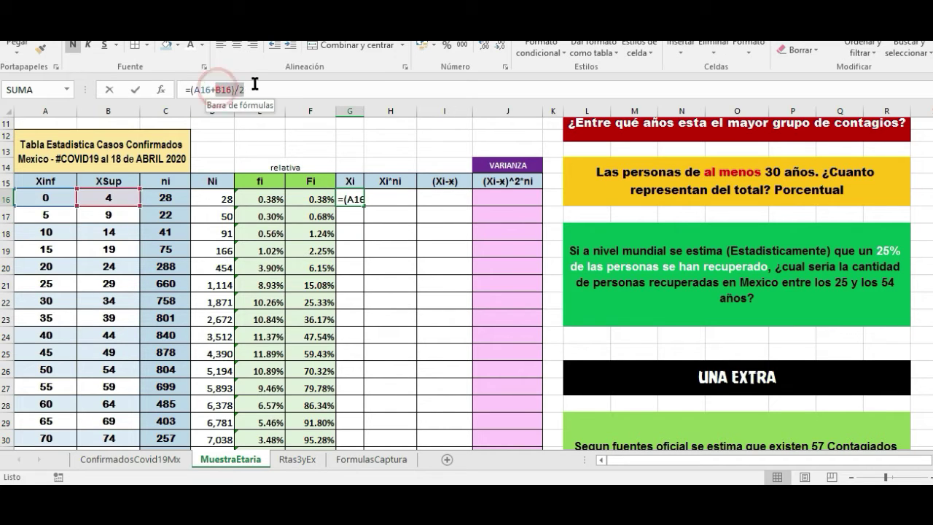
key(Return)
click(354, 196)
scroll(354, 196, down, 1)
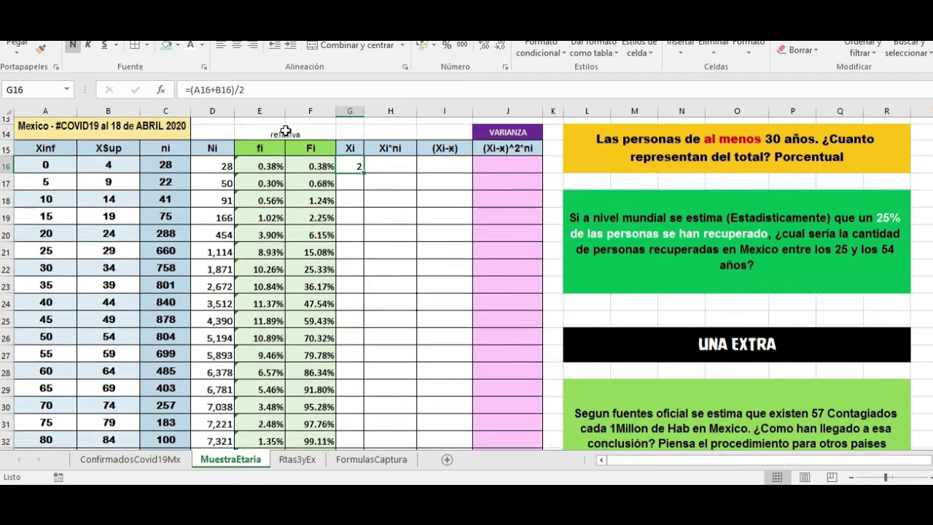
drag(365, 167, 360, 413)
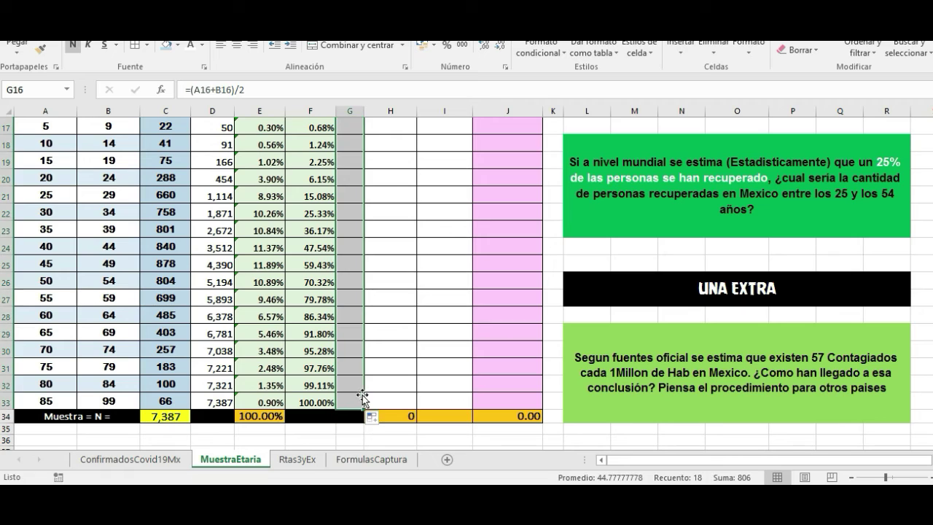
Check the Xi class marks in rows 29, 32 and 33 against their interval limits and look over the table's upper rows
click(350, 333)
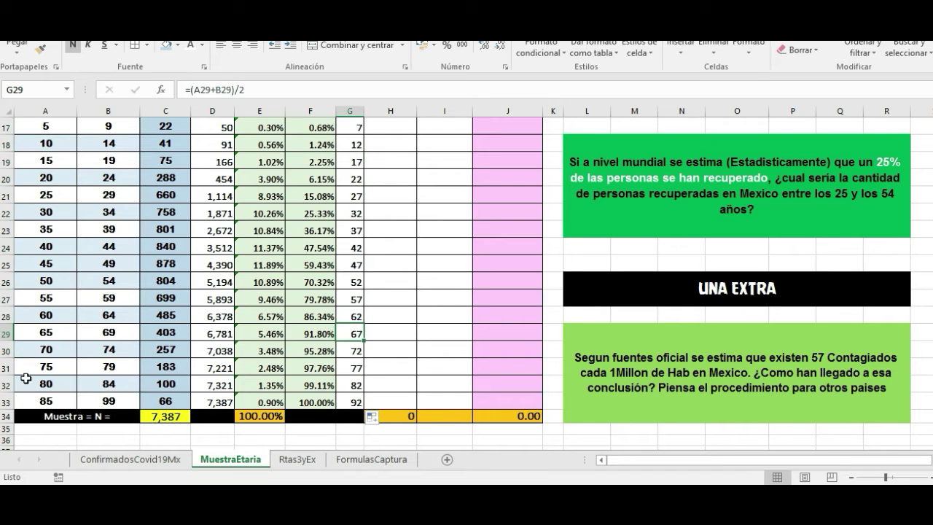
click(358, 383)
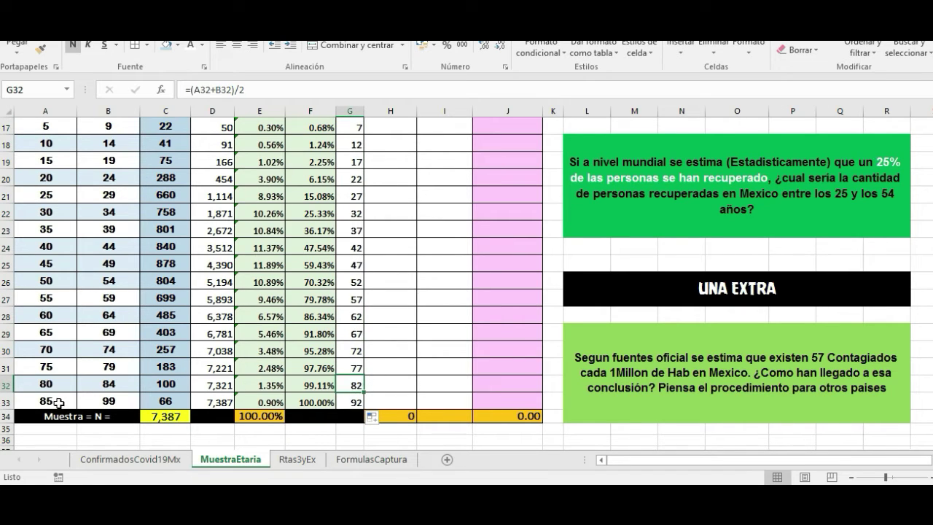
click(92, 403)
click(351, 403)
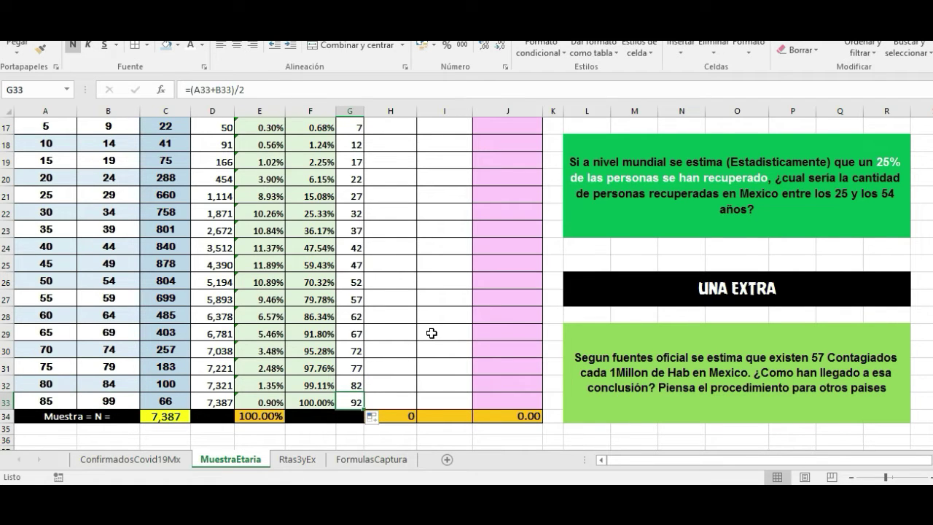
scroll(395, 305, up, 1)
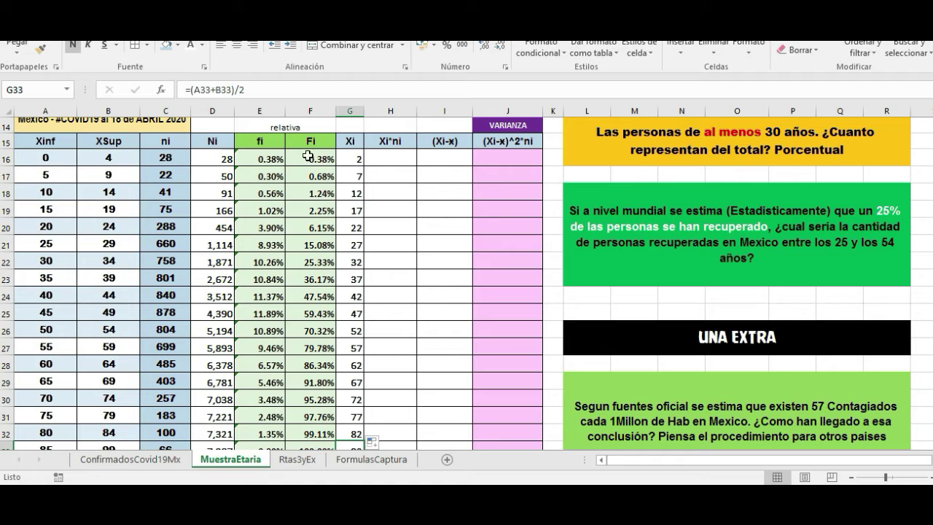
drag(350, 156, 45, 312)
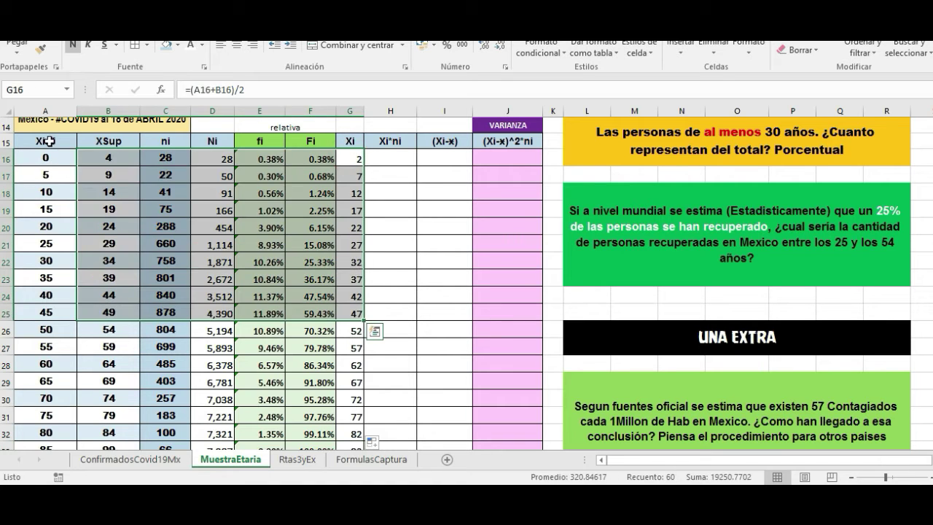
Review the completed column headers from Xinf to Xi and read the recovered-people and at-least-30-years analysis questions
drag(48, 140, 349, 141)
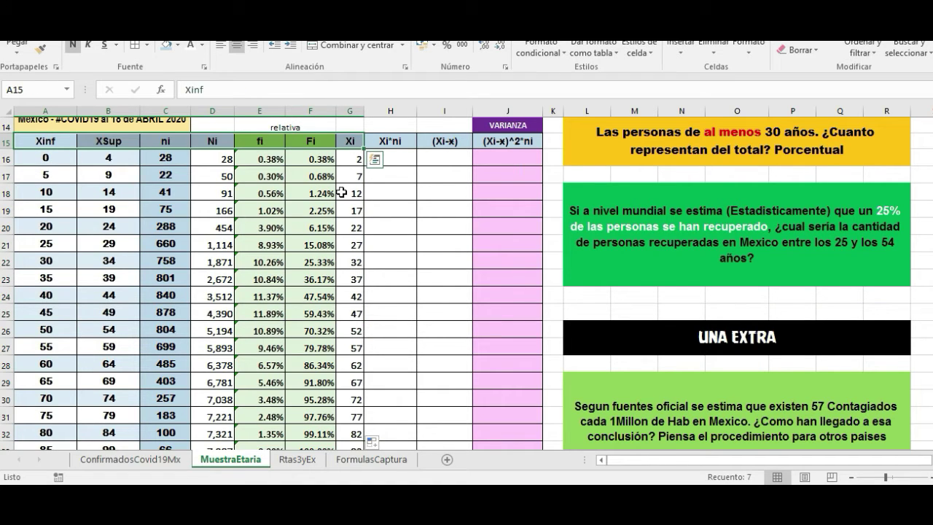
click(223, 211)
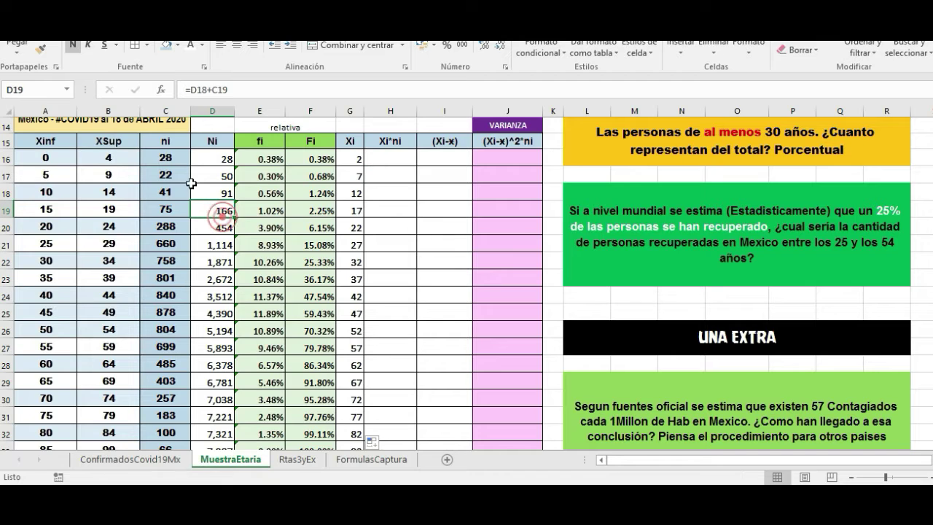
drag(65, 140, 172, 147)
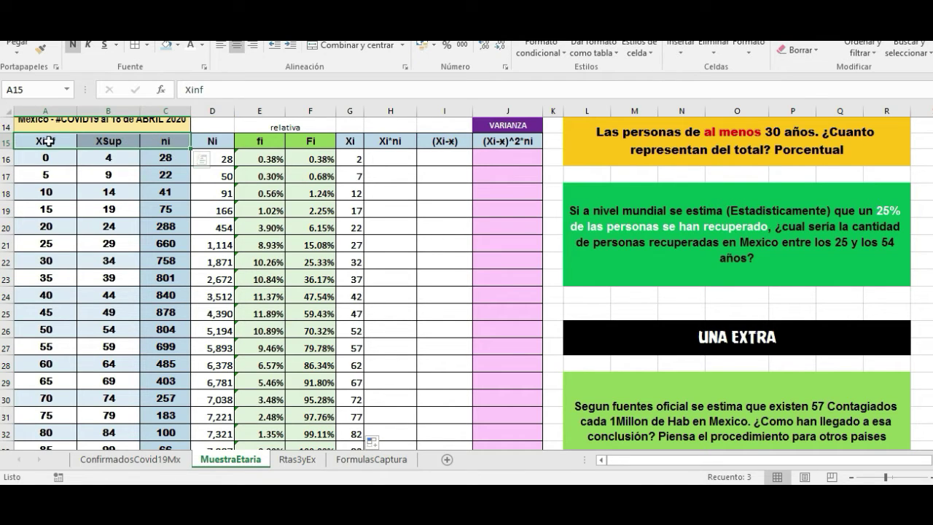
drag(48, 141, 353, 139)
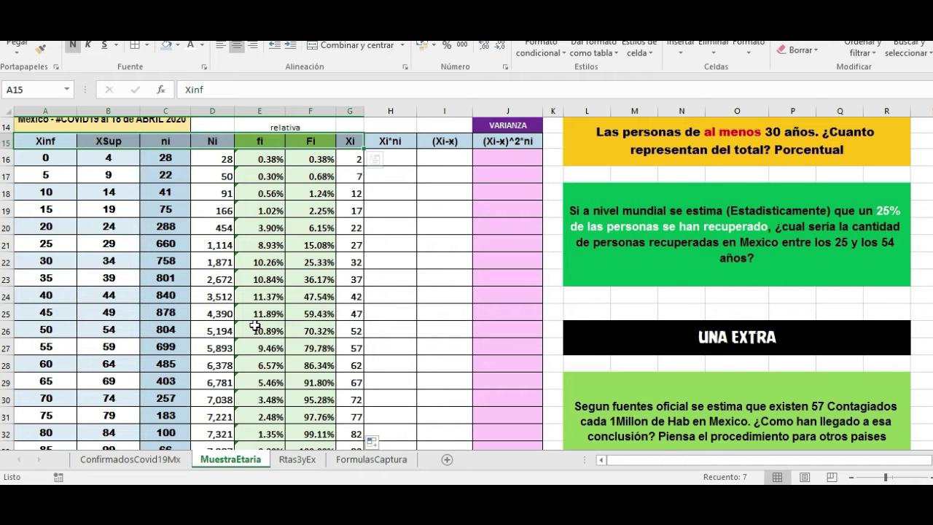
click(612, 216)
scroll(616, 191, up, 2)
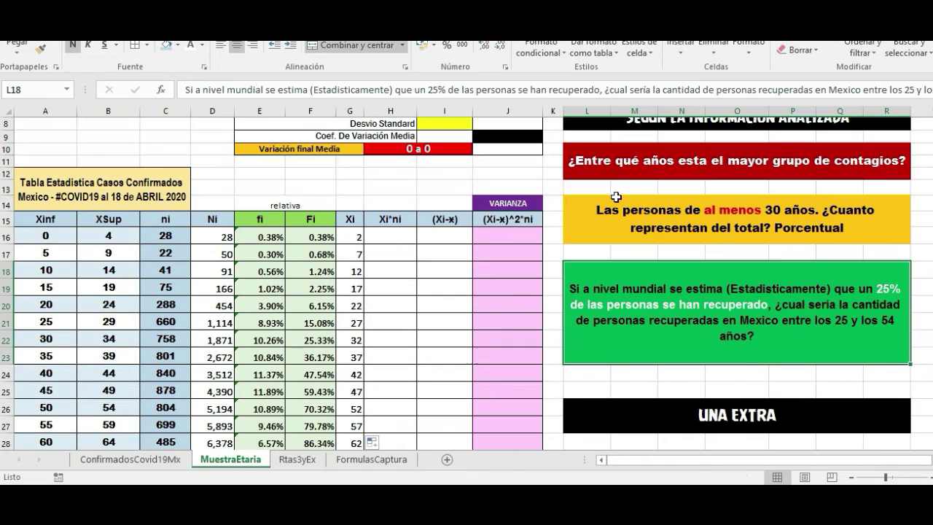
click(616, 202)
scroll(616, 202, up, 2)
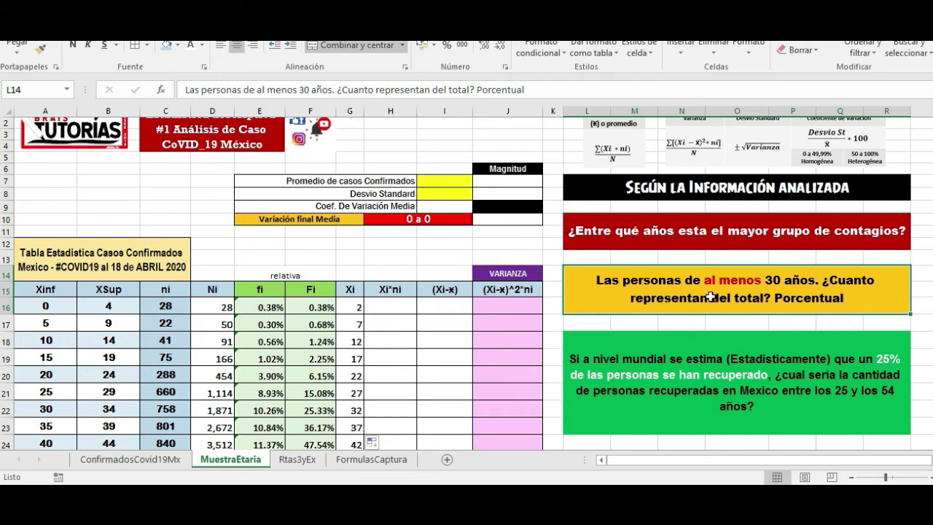
Examine the fi and Fi headers and the 30 to 34 age row to locate the data for the at-least-30-years question
click(280, 290)
drag(280, 289, 314, 290)
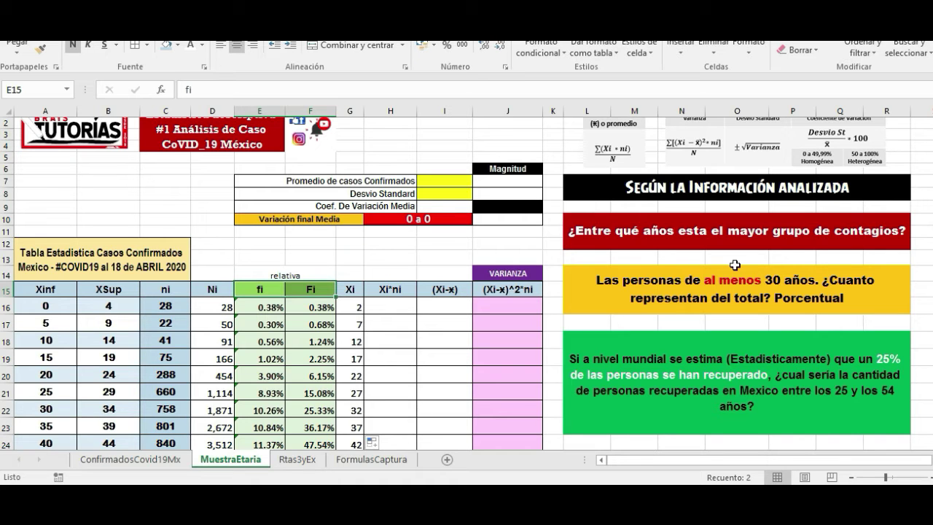
scroll(350, 306, down, 2)
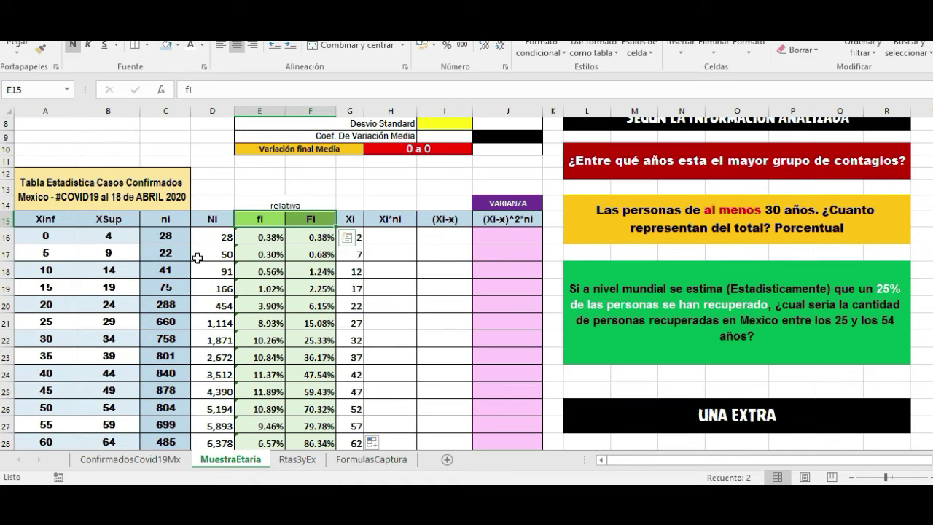
scroll(197, 257, down, 1)
click(49, 297)
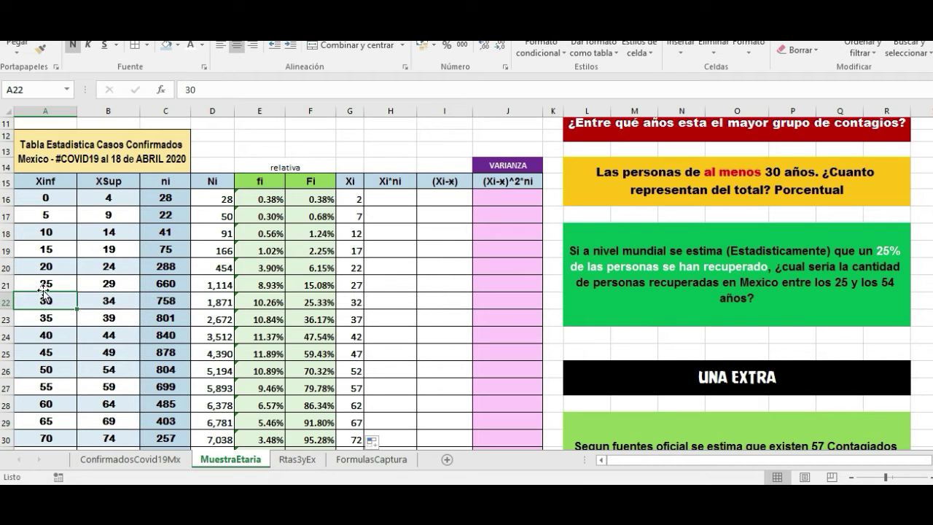
click(43, 285)
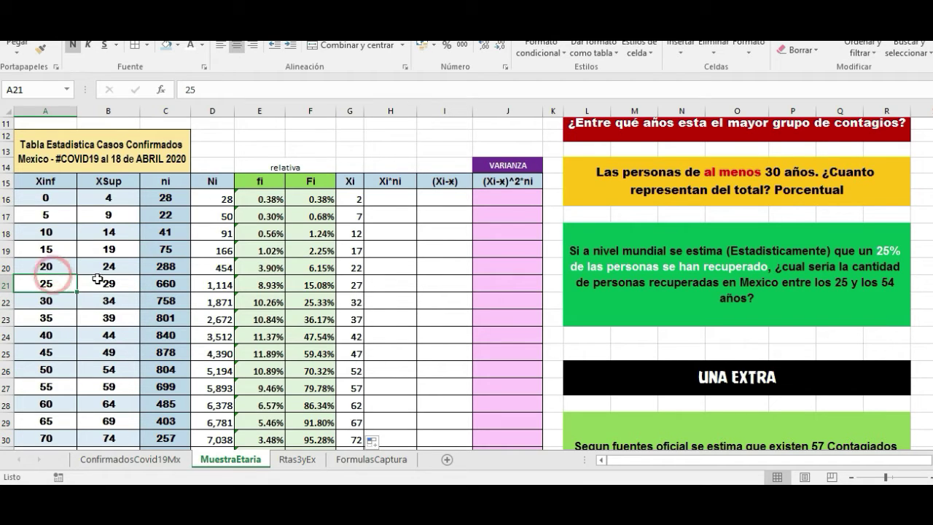
click(57, 305)
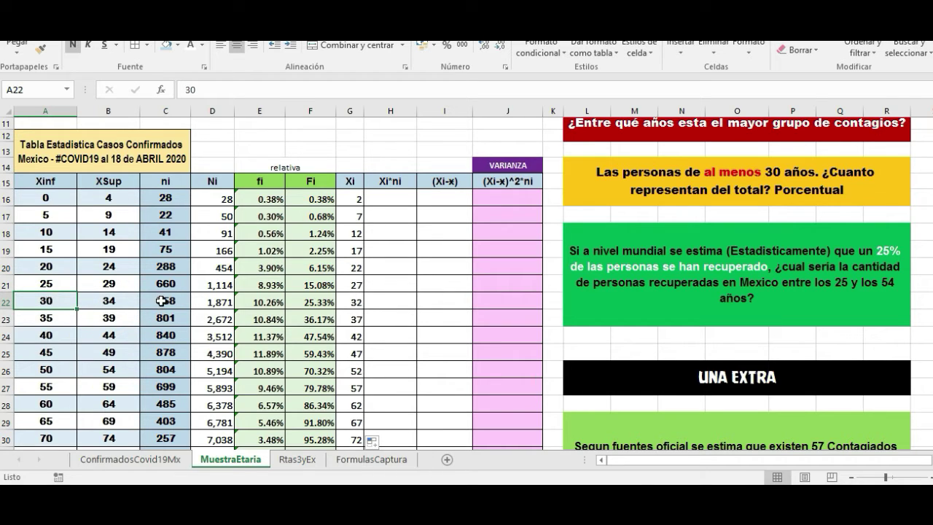
drag(159, 301, 351, 301)
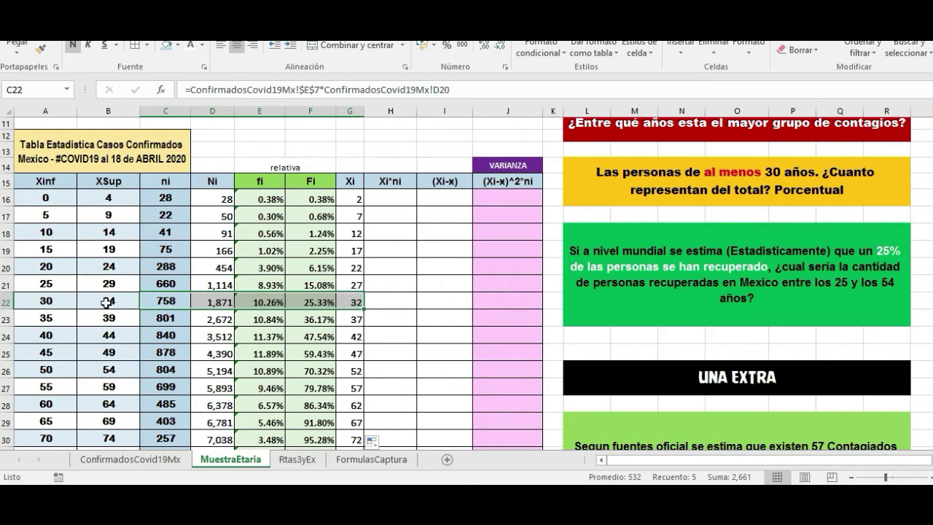
click(45, 305)
Check the combined fi relative frequency for ages 30 and over across E22:E33, and inspect Fi cells F21 and F33
scroll(200, 274, down, 1)
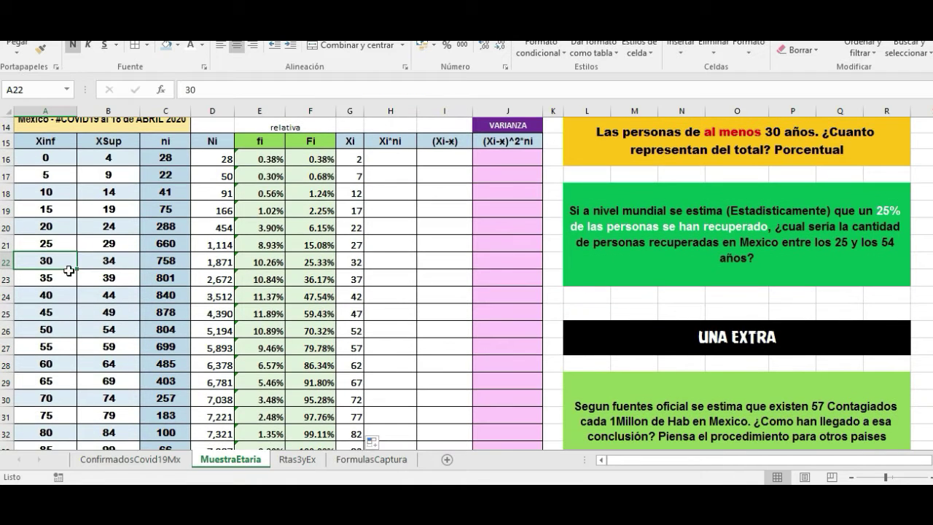
click(267, 139)
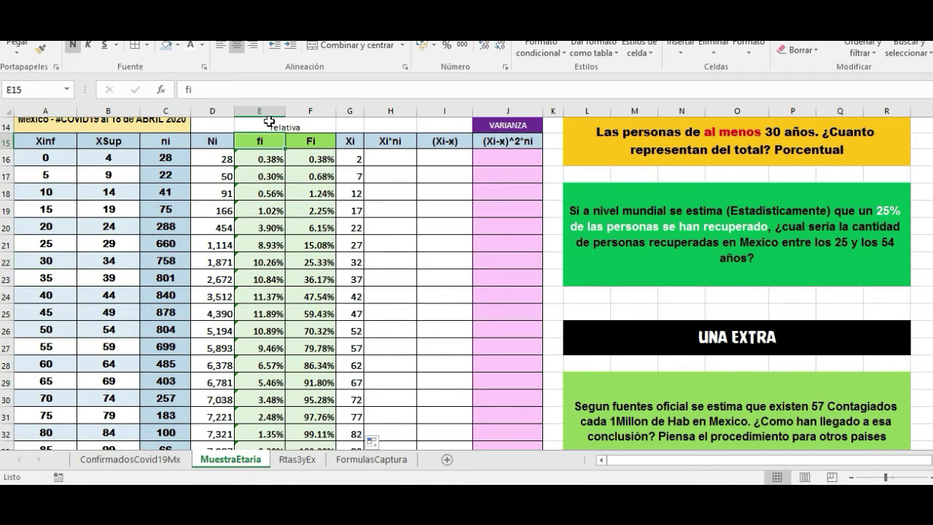
click(248, 267)
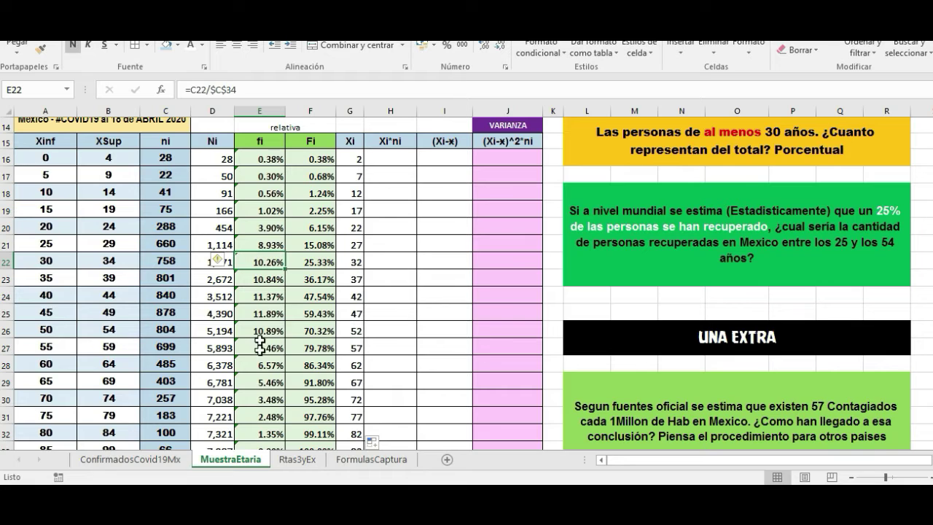
scroll(271, 279, down, 1)
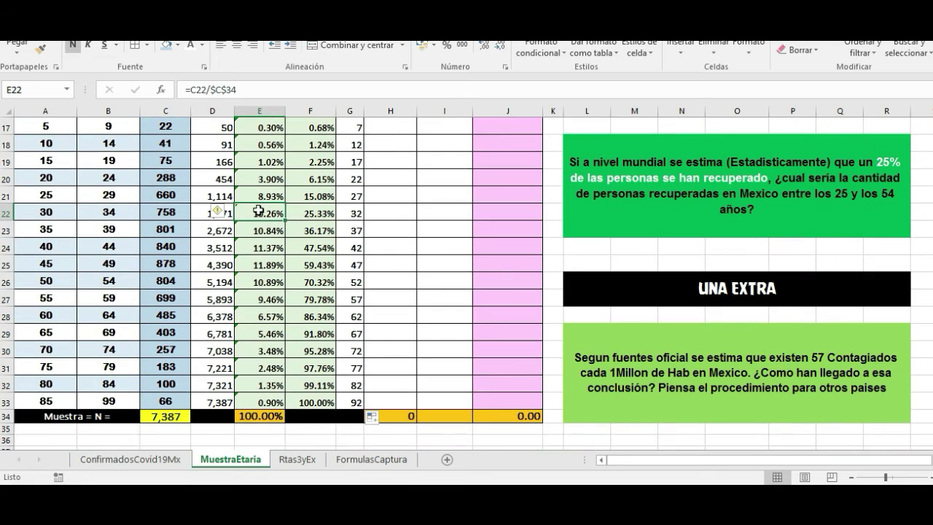
drag(250, 211, 252, 403)
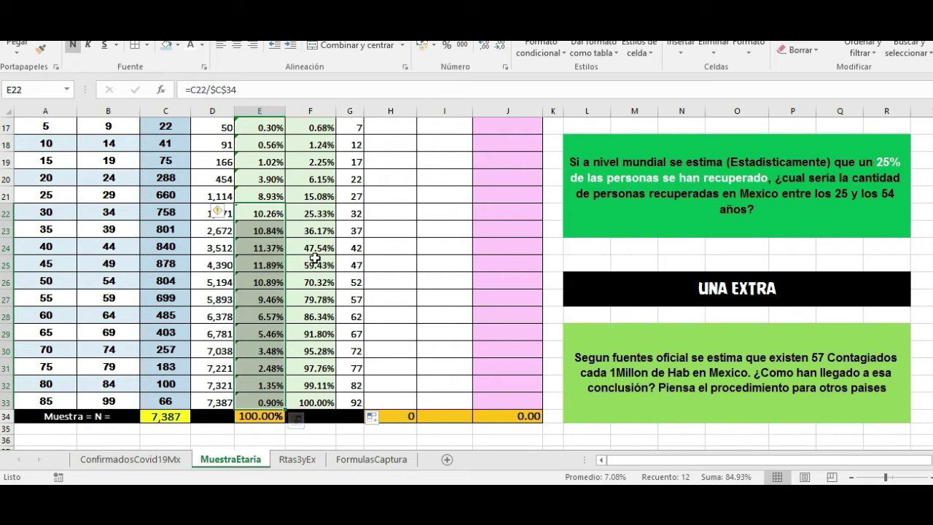
click(297, 196)
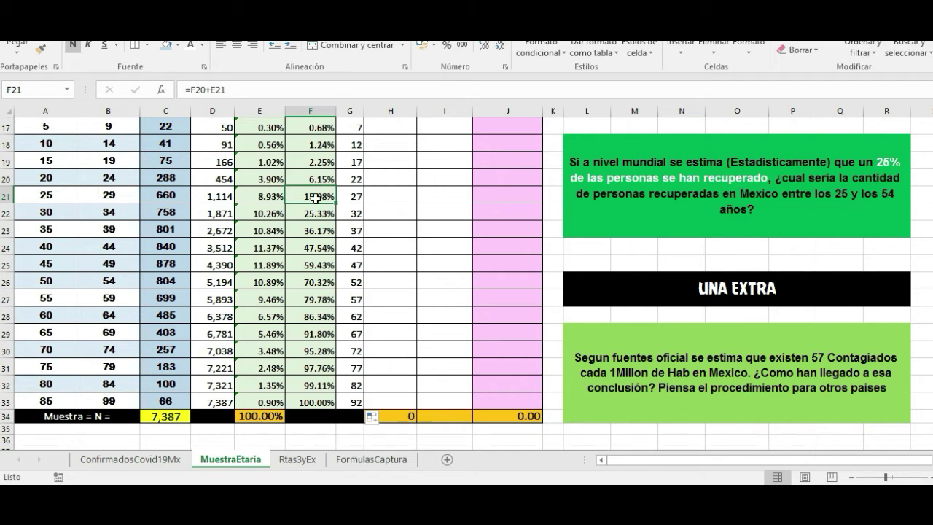
click(314, 402)
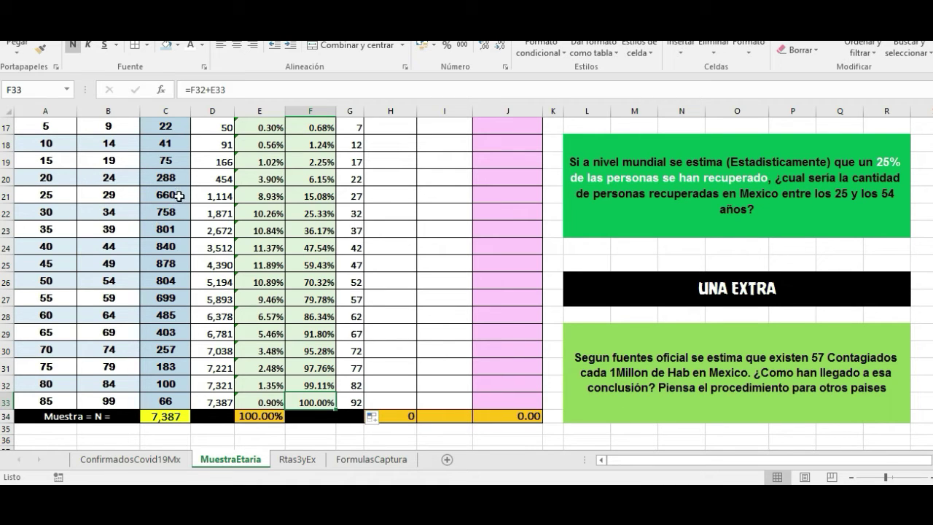
Review the pending Xi*ni, (Xi-x) and (Xi-x)^2*ni headers and the Xi class marks that feed them
scroll(503, 278, up, 1)
scroll(503, 279, up, 1)
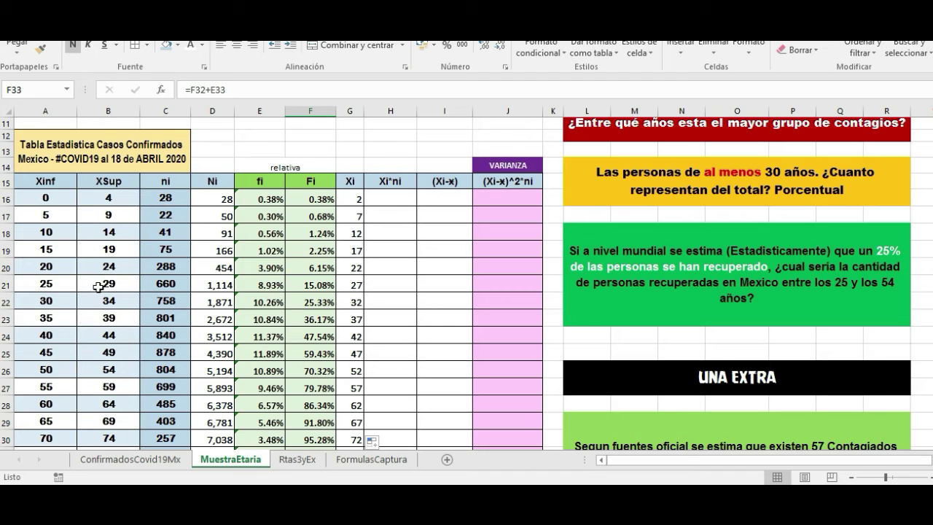
scroll(66, 199, up, 2)
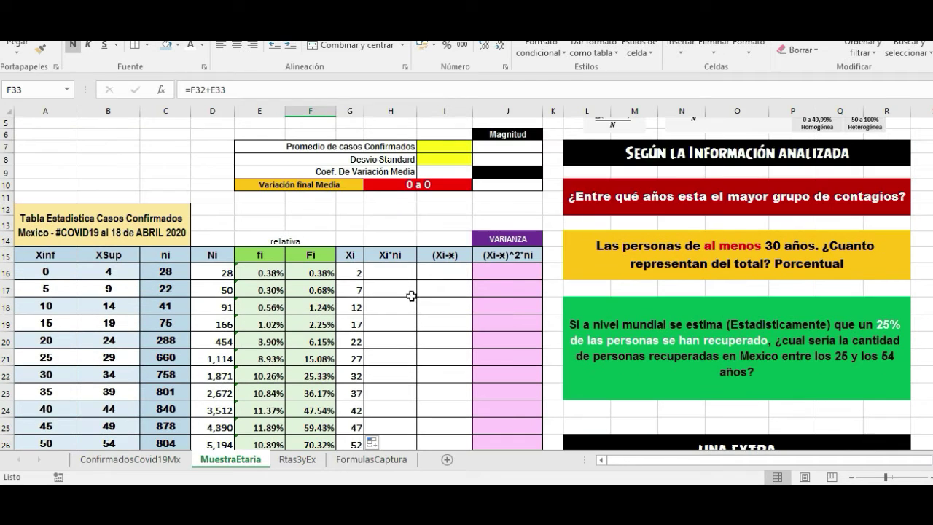
click(409, 295)
drag(390, 256, 514, 254)
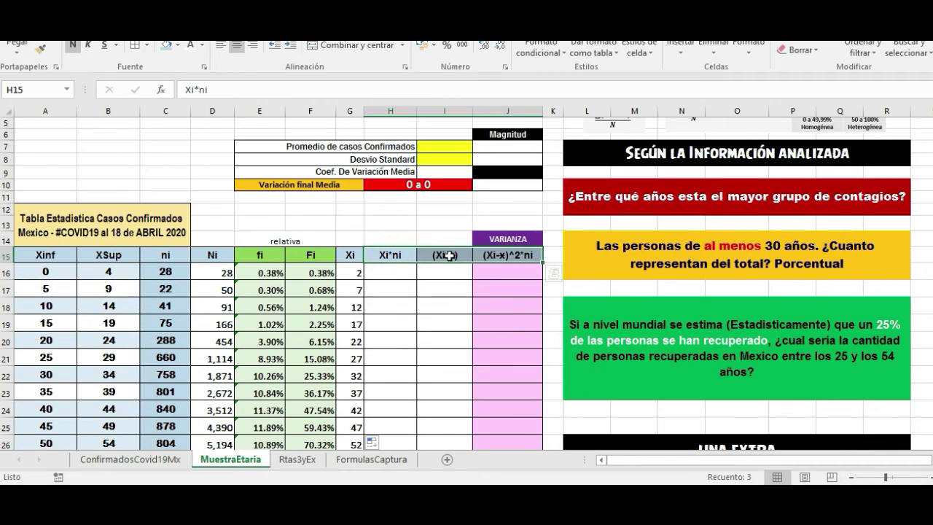
click(387, 271)
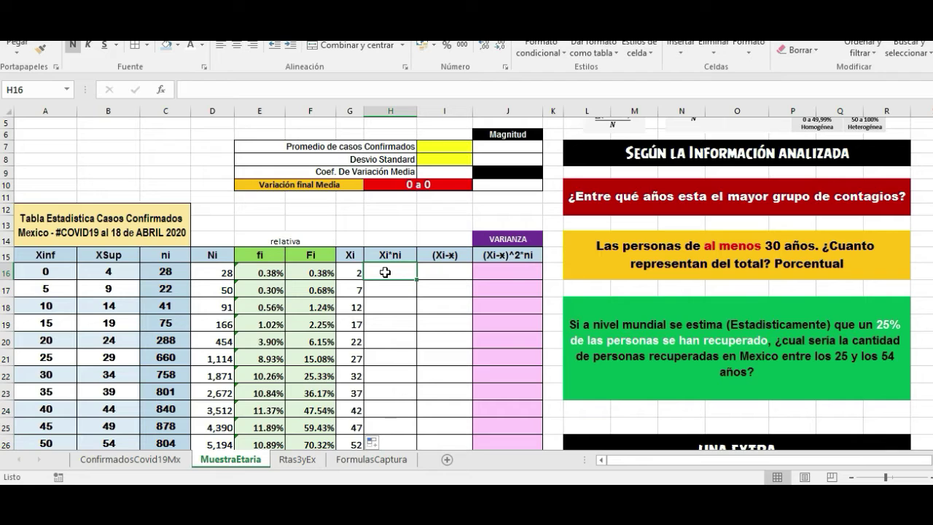
key(Left)
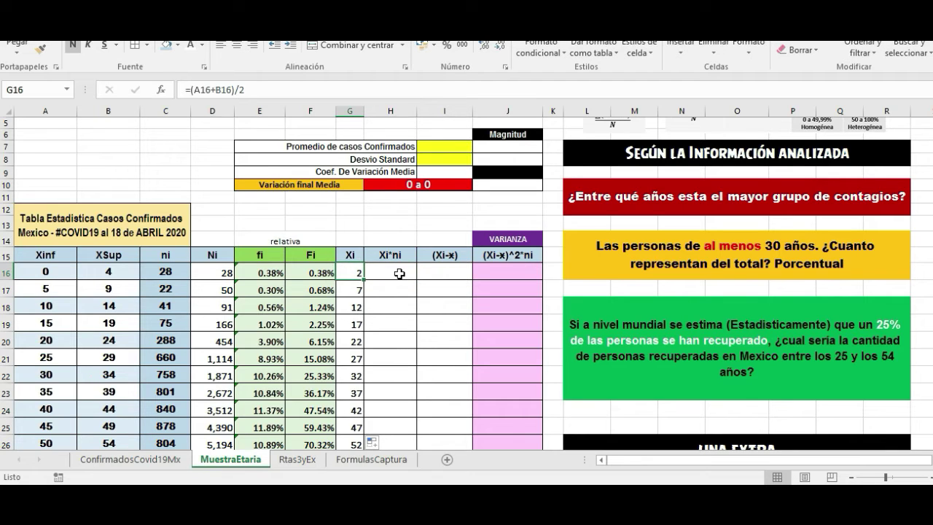
click(391, 252)
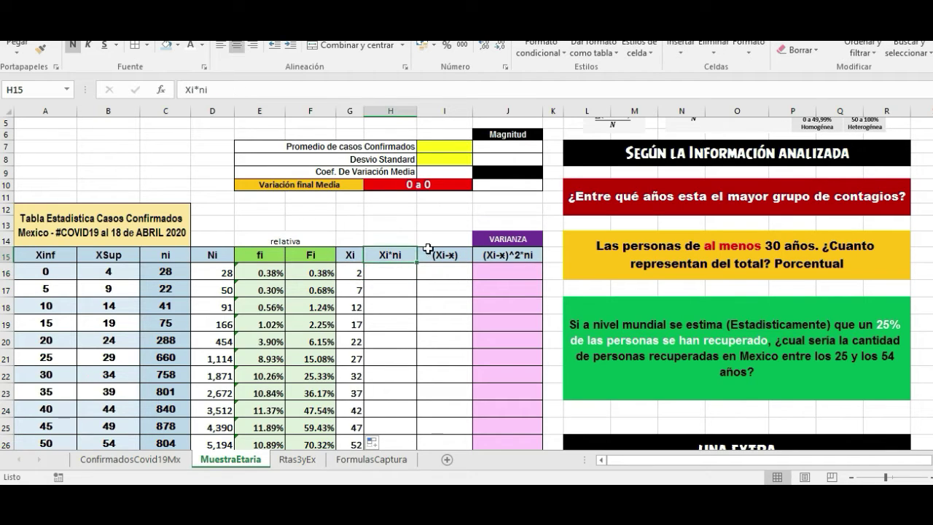
click(355, 269)
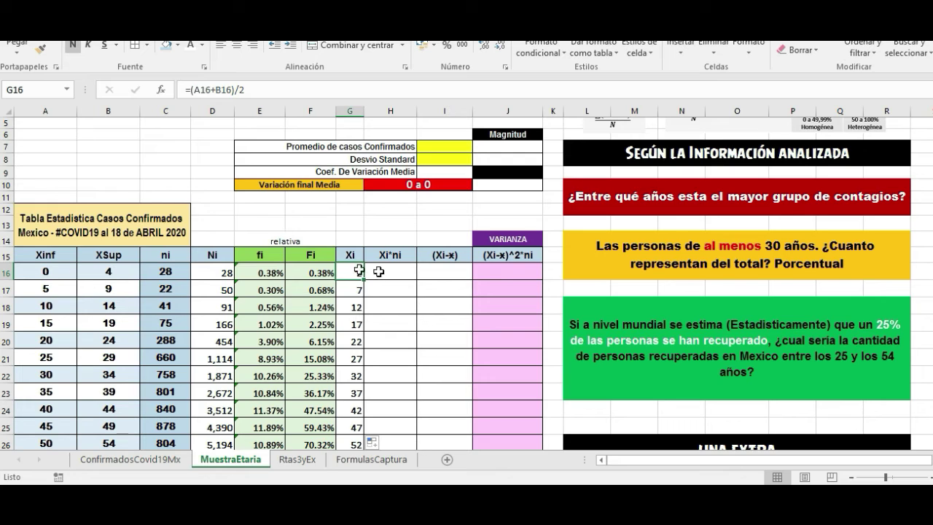
drag(355, 271, 351, 358)
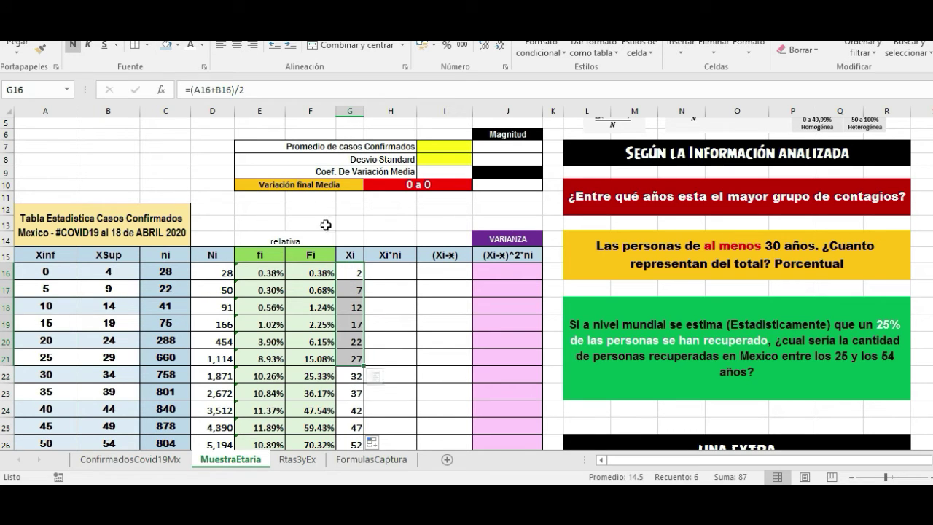
Fill cell G14 above the Xi header with red to mark the class mark column
click(347, 241)
click(178, 45)
click(178, 156)
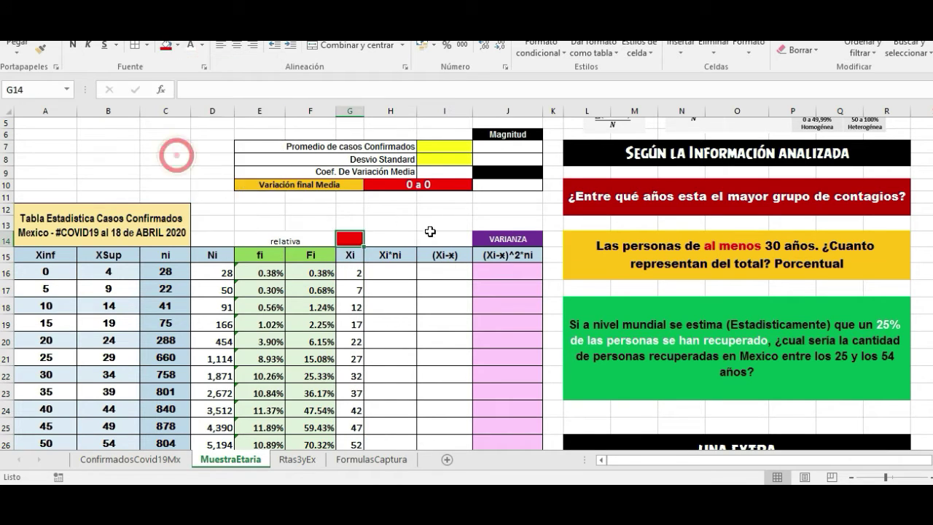
click(445, 223)
click(349, 237)
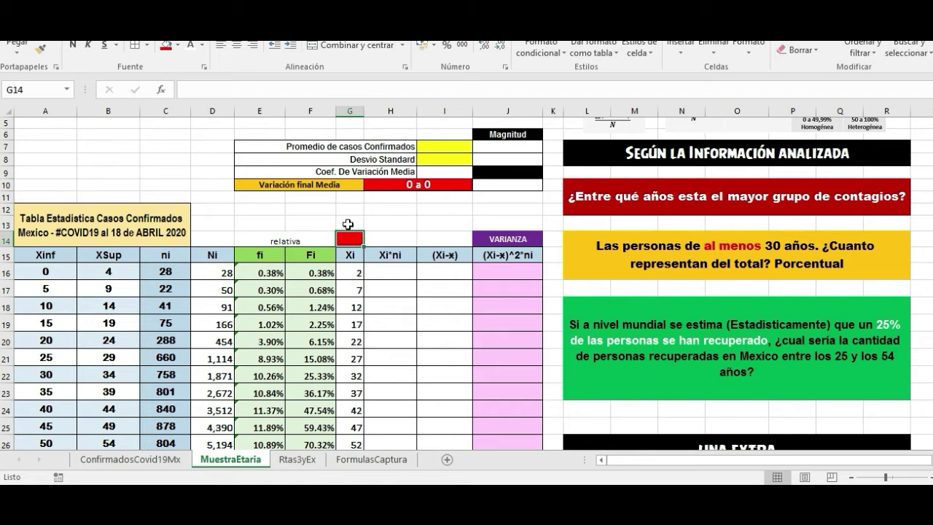
click(175, 253)
Enter the formula =G16*C16 in H16 of the Xi*ni column and fill it down to H33
click(370, 275)
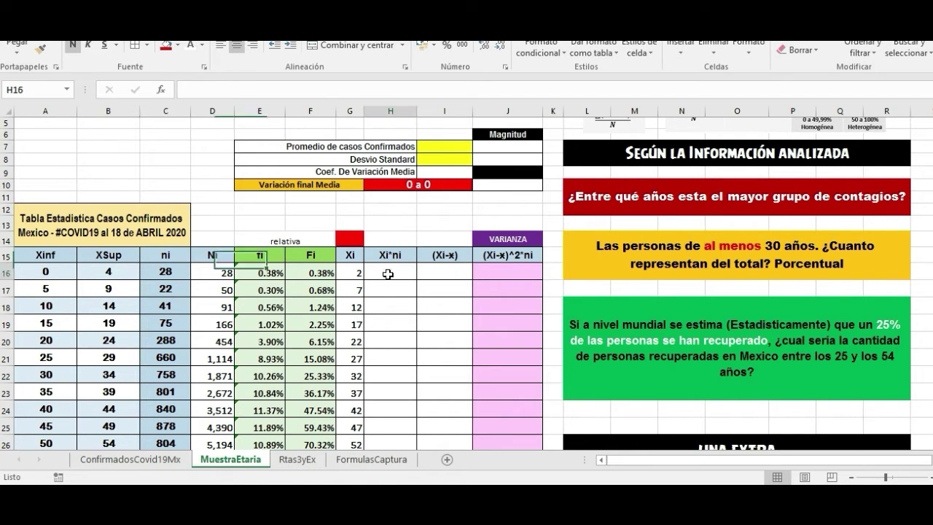
text(=G16*C16)
key(Return)
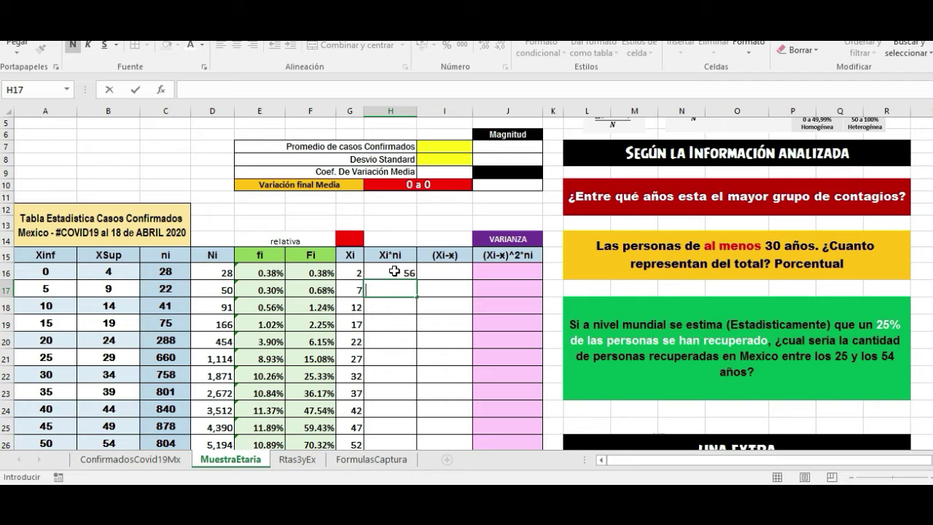
click(390, 274)
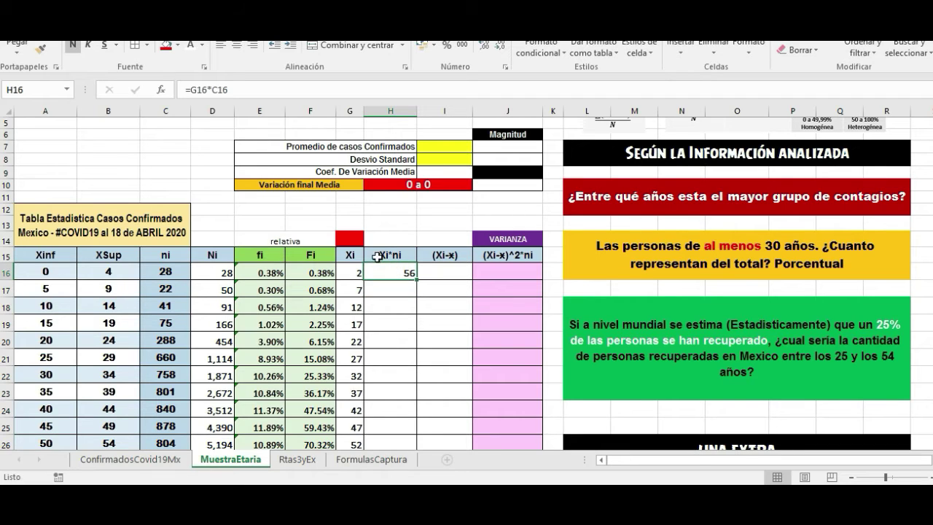
drag(420, 281, 415, 403)
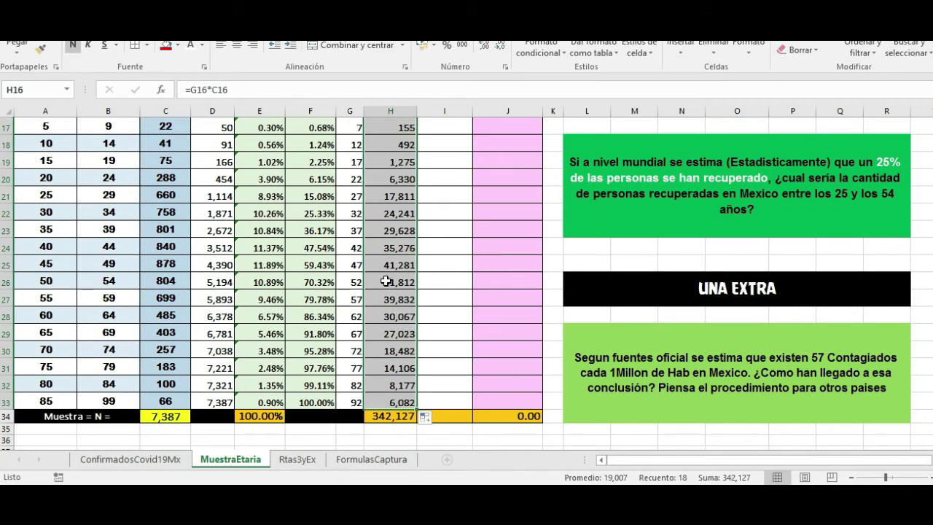
Check the Xi*ni formula in H16 against the ni frequency in C16
scroll(385, 273, up, 3)
click(392, 238)
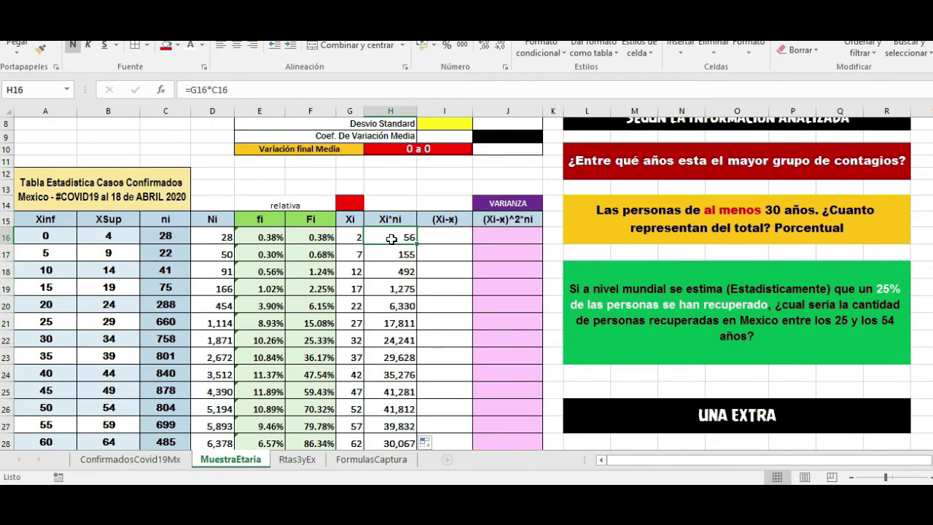
click(177, 234)
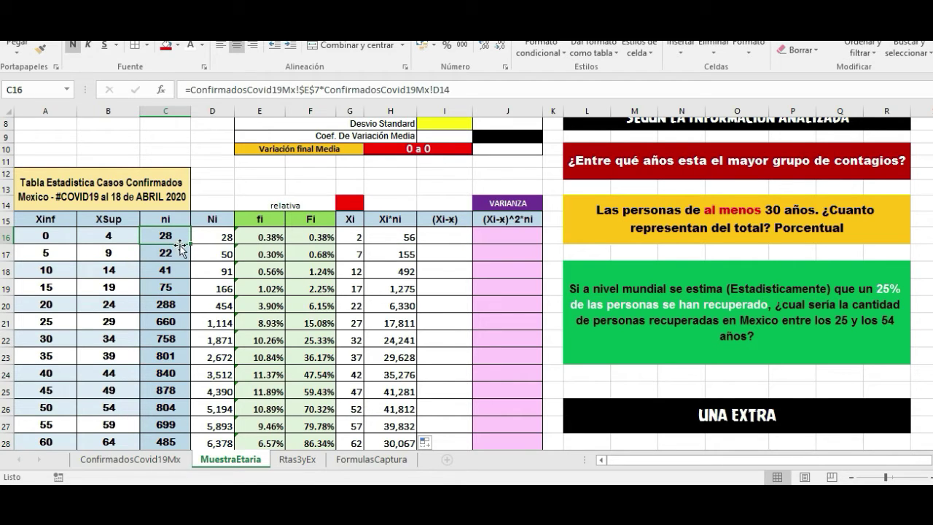
Check the % Promedio formula in D14 of the ConfirmadosCovid19Mx sheet that feeds the ni frequencies, and return to MuestraEtaria
click(168, 460)
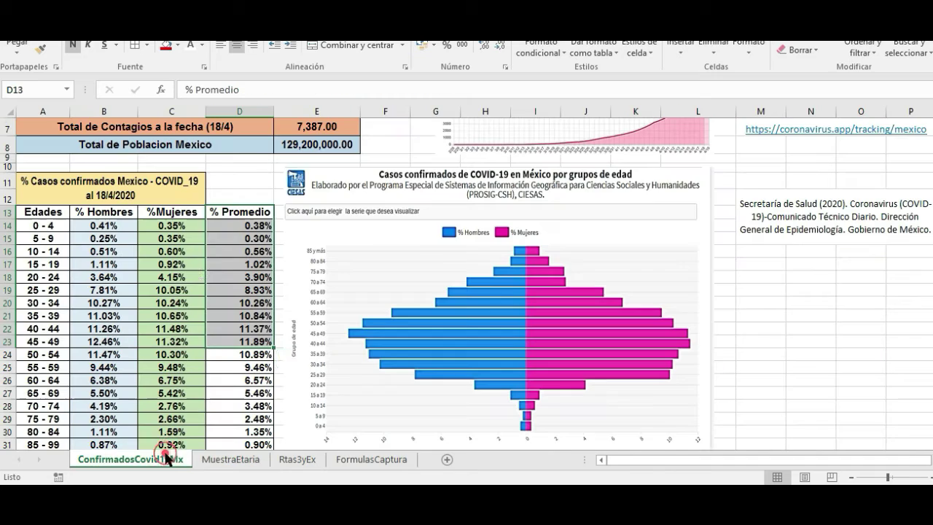
click(239, 224)
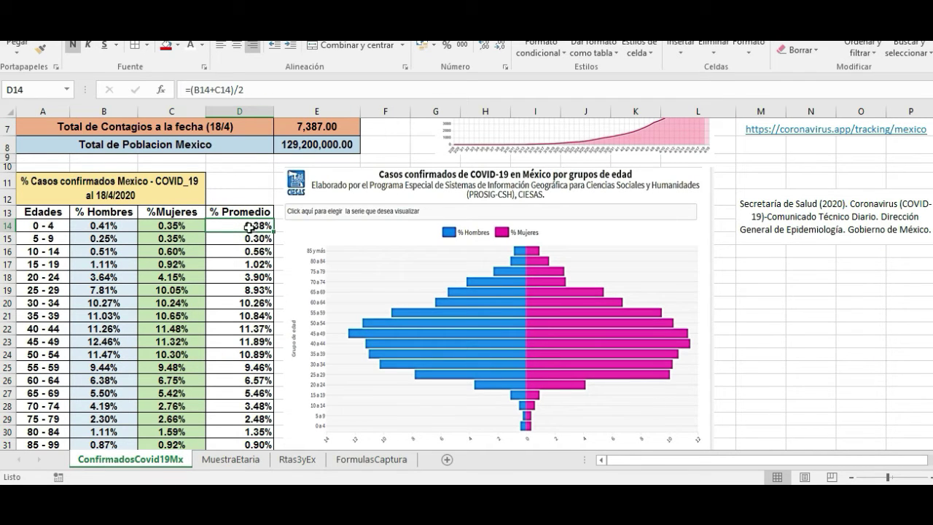
click(235, 464)
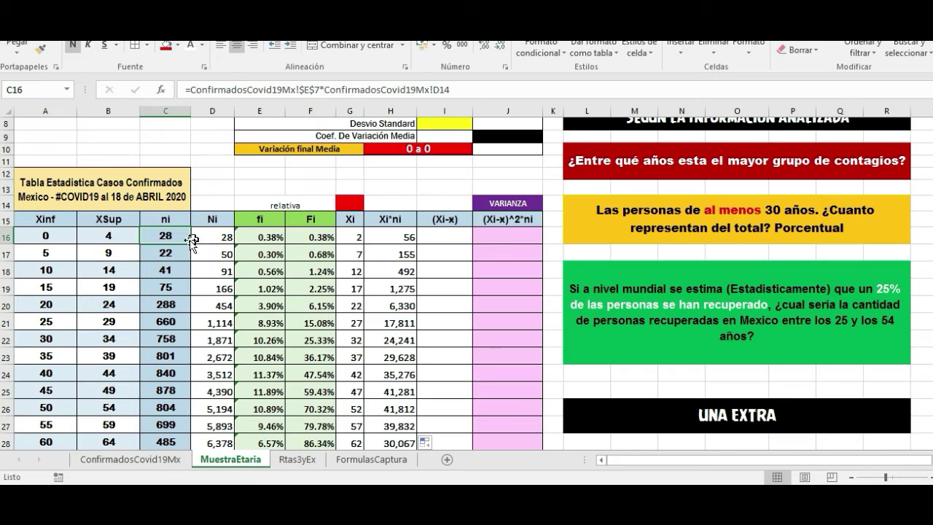
Try extra decimal places in the number format of ni cell C16 and return it to 0 decimals
click(503, 28)
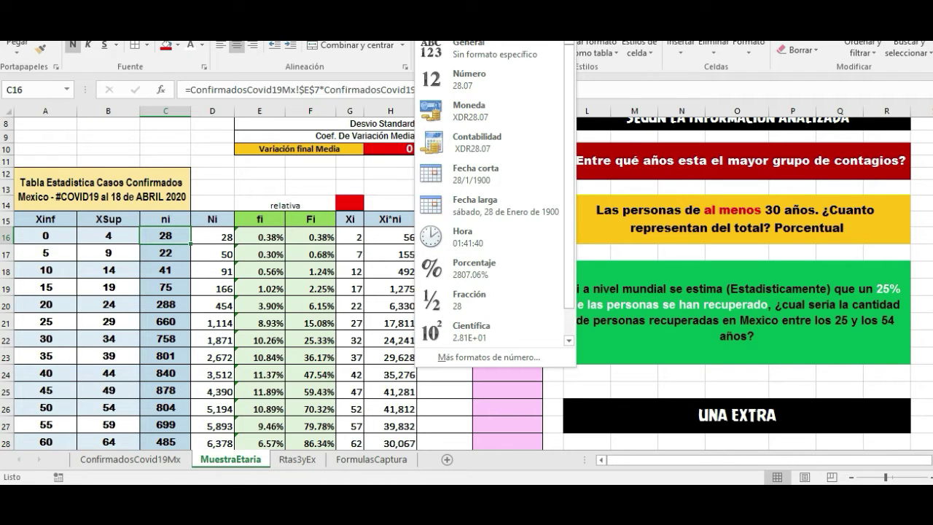
click(540, 45)
click(505, 28)
click(489, 357)
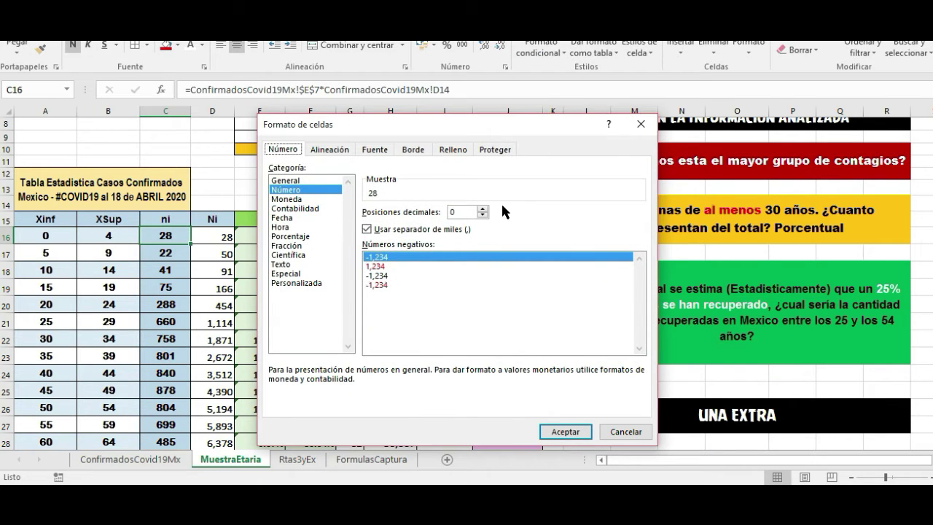
click(482, 207)
click(482, 208)
click(482, 215)
click(482, 215)
click(557, 433)
Compare the ni frequencies in C16:C25 with the Xi*ni formulas in H16 and H20
click(165, 254)
drag(164, 236, 160, 388)
click(161, 388)
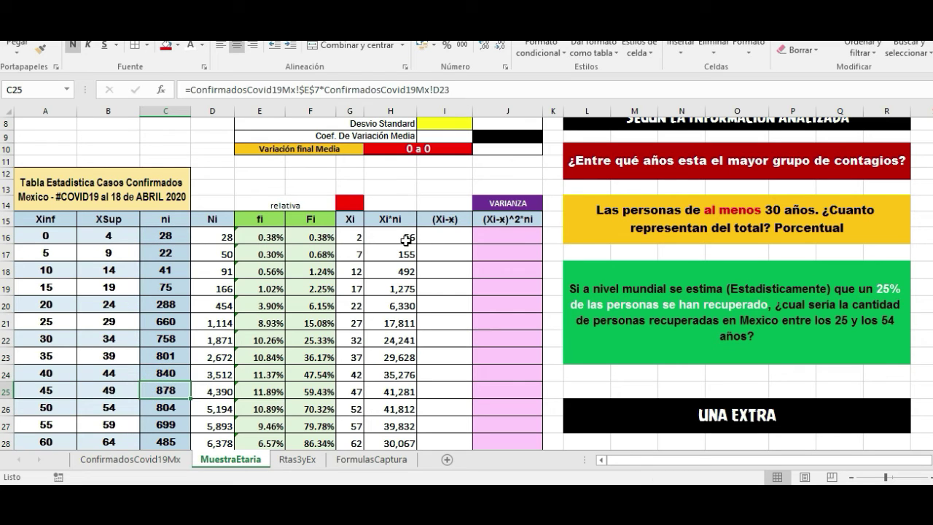
click(174, 238)
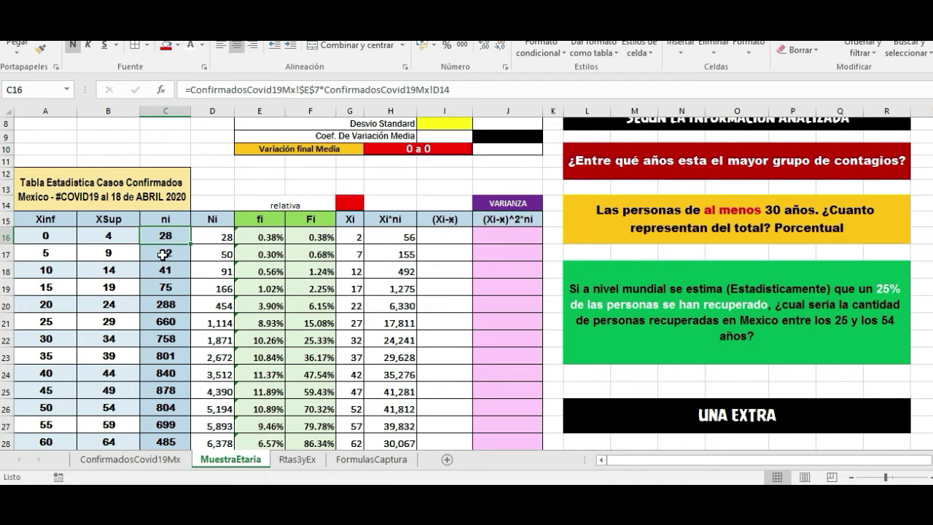
click(396, 240)
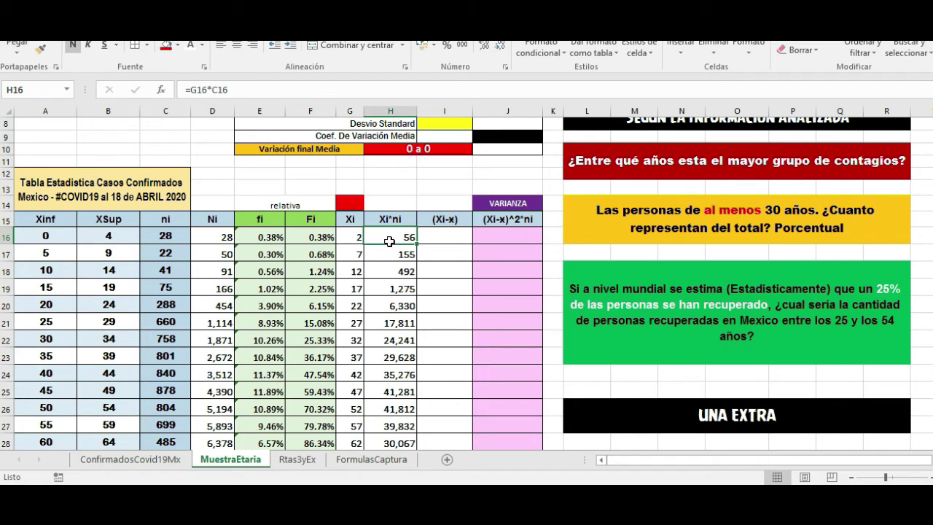
click(401, 307)
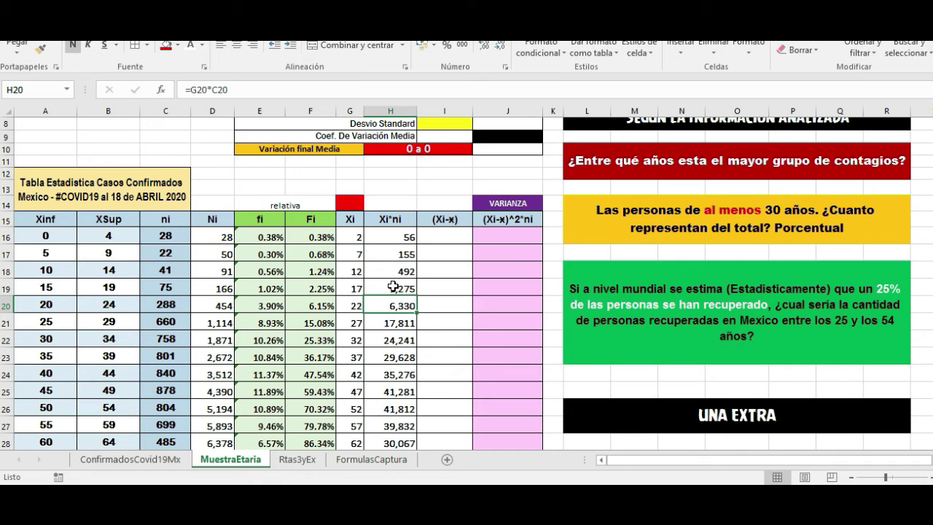
Try one decimal place in the number format of the Xi*ni products in H16:H33, and return it to 0 decimals
drag(404, 236, 393, 420)
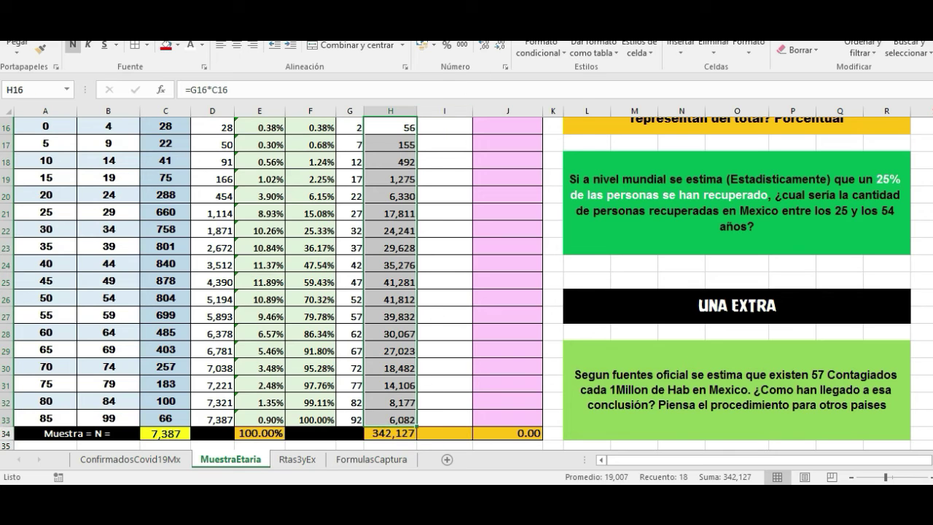
click(504, 27)
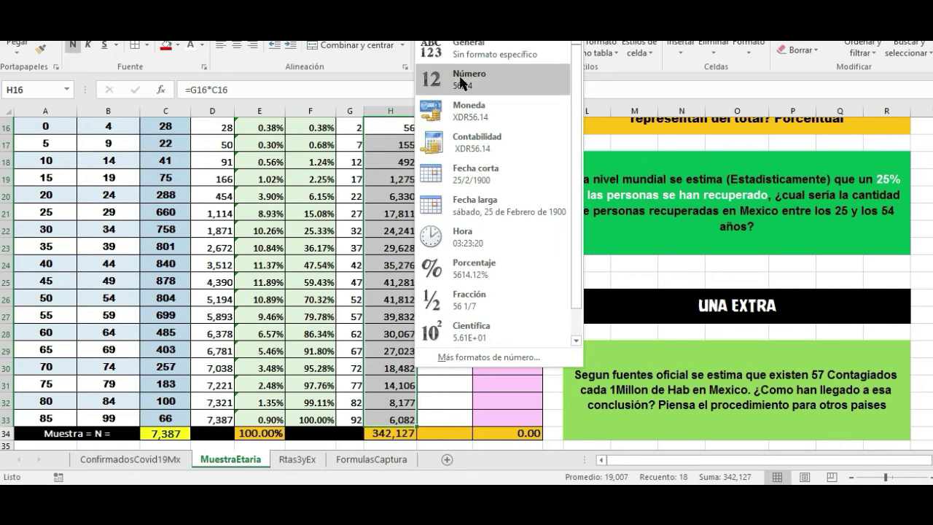
click(488, 357)
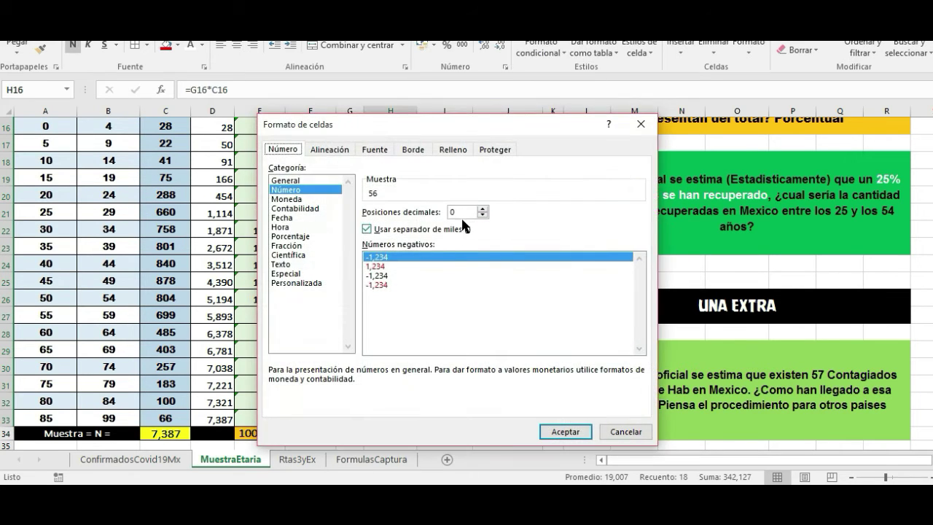
click(482, 209)
click(482, 215)
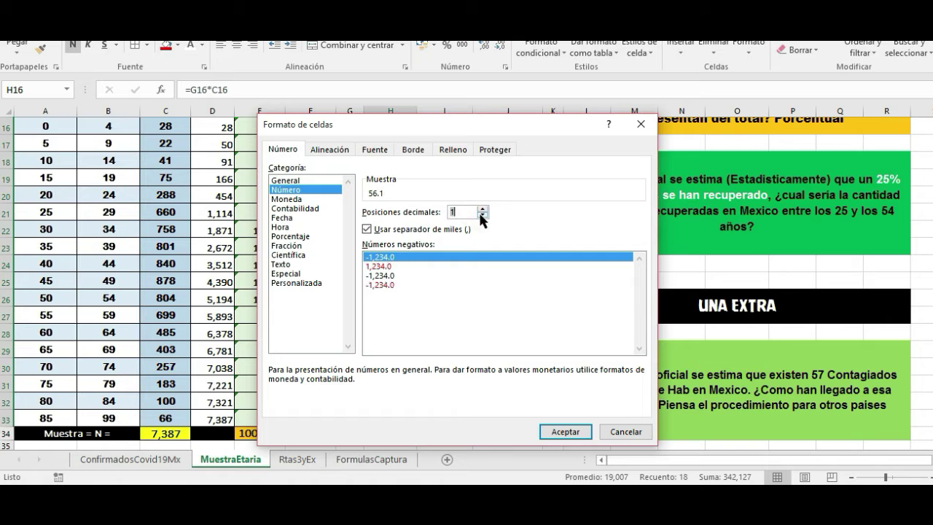
click(565, 431)
click(408, 266)
Check the ni formula in C19 and the Xi*ni formula in H16 against the empty (Xi-x) column
scroll(414, 291, up, 2)
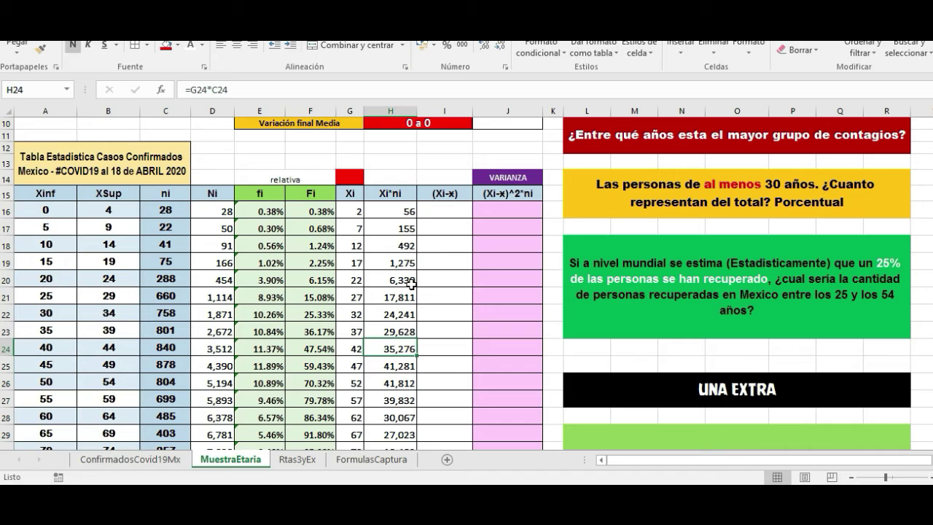
click(175, 262)
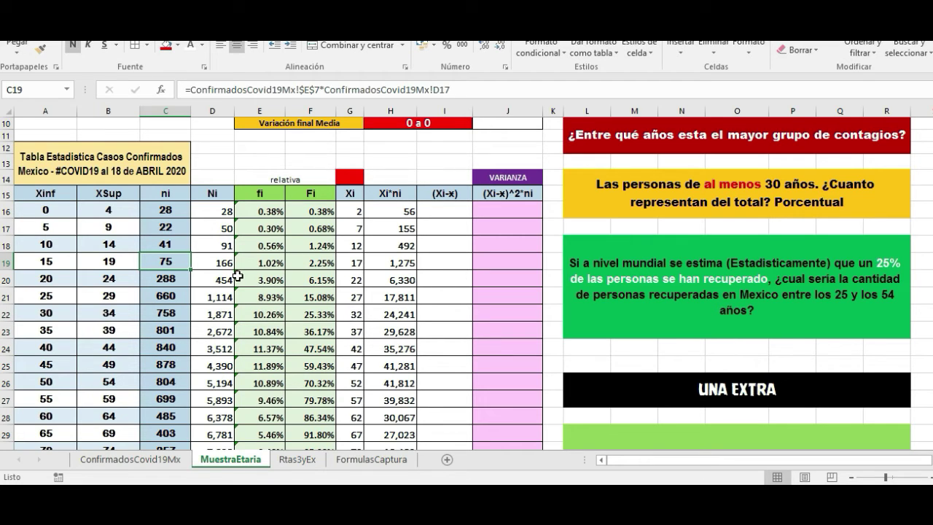
click(384, 215)
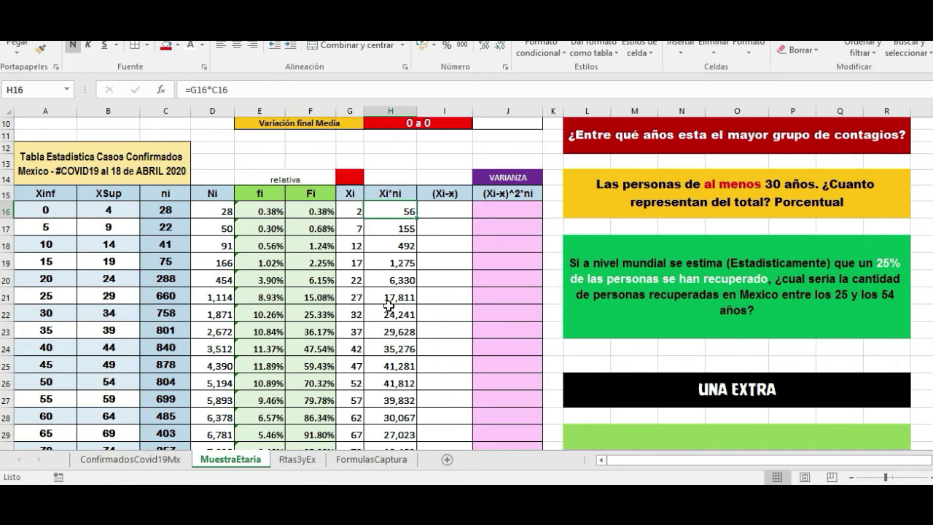
click(438, 210)
Re-enter the total of the Xi*ni column in H34 as =SUMA(H16:H33)
scroll(388, 232, down, 4)
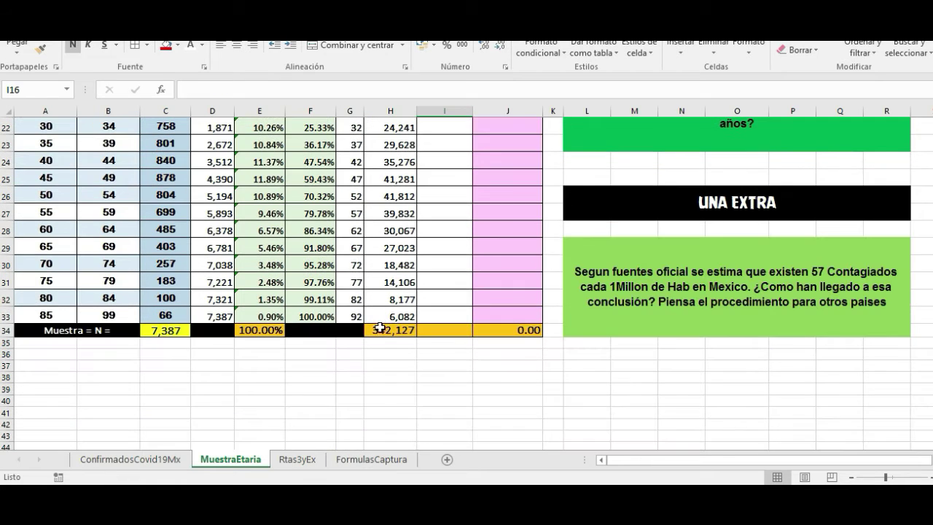
click(382, 330)
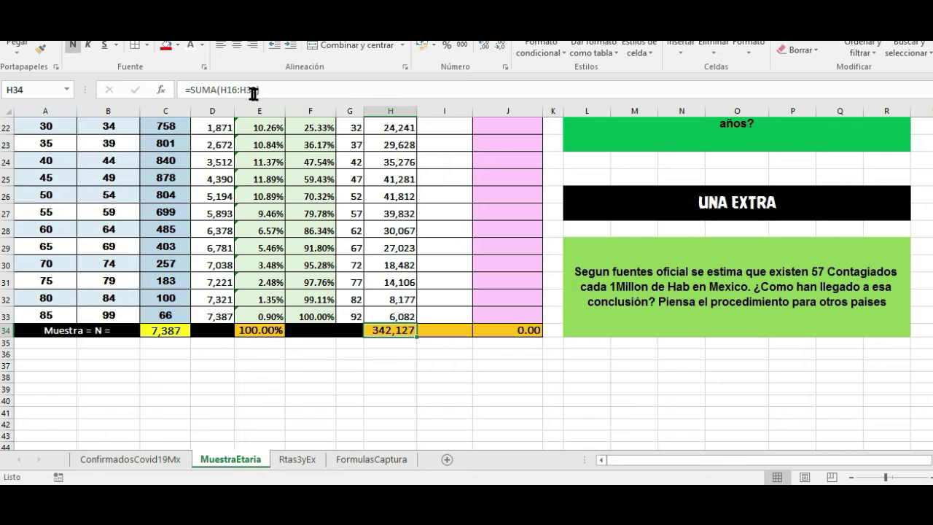
drag(268, 89, 188, 91)
key(BackSpace)
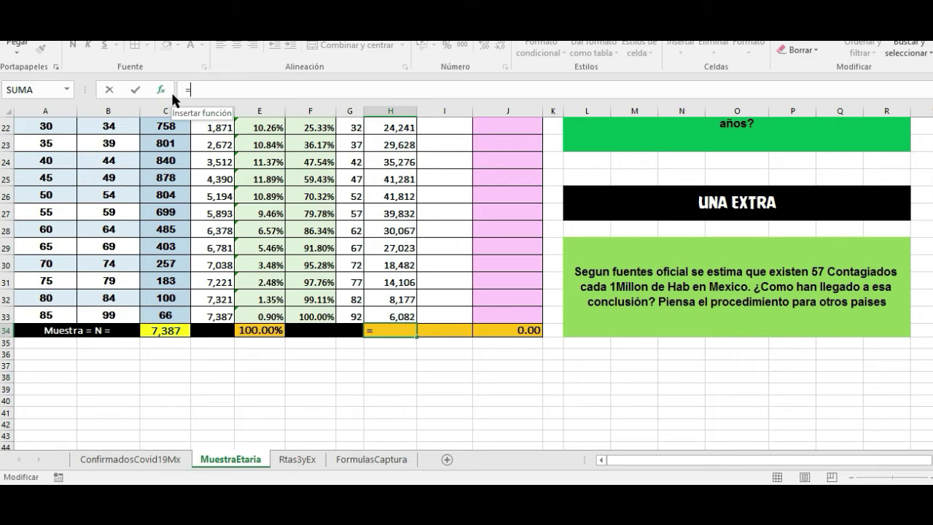
text(suma)
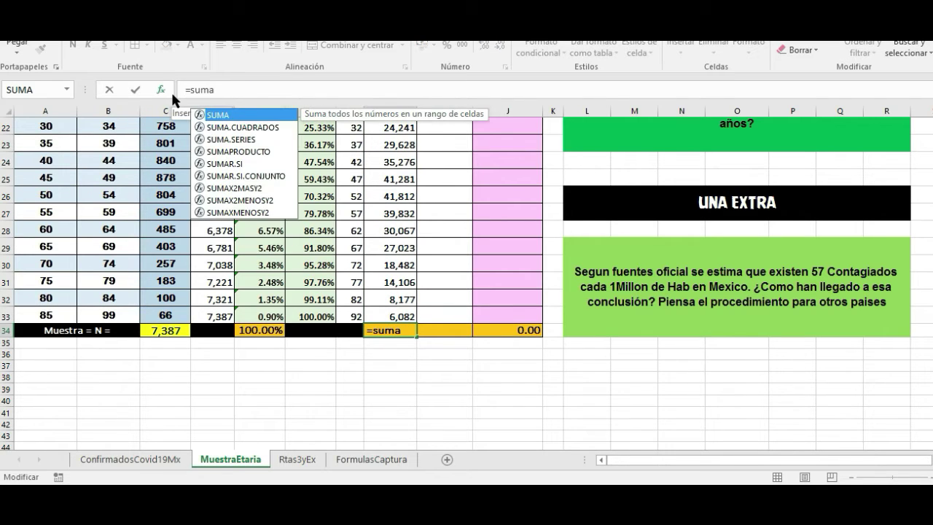
double_click(218, 116)
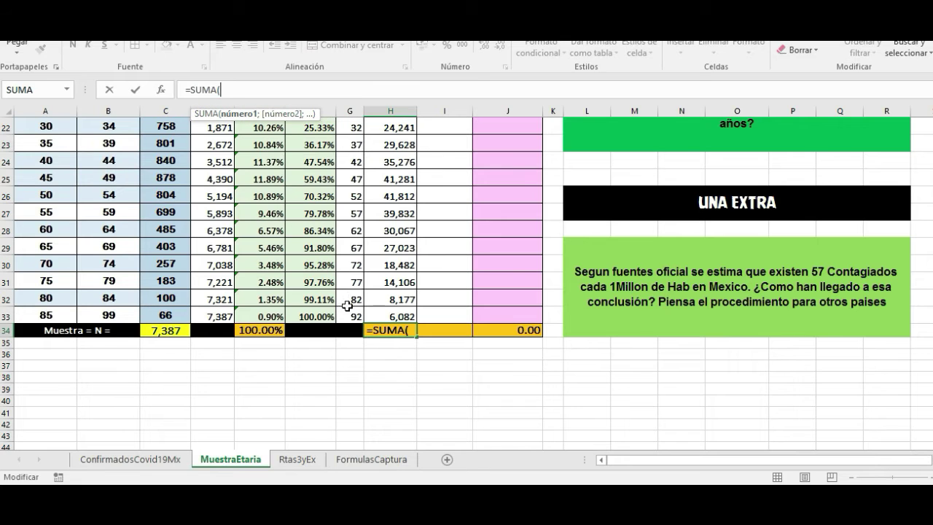
drag(387, 316, 392, 159)
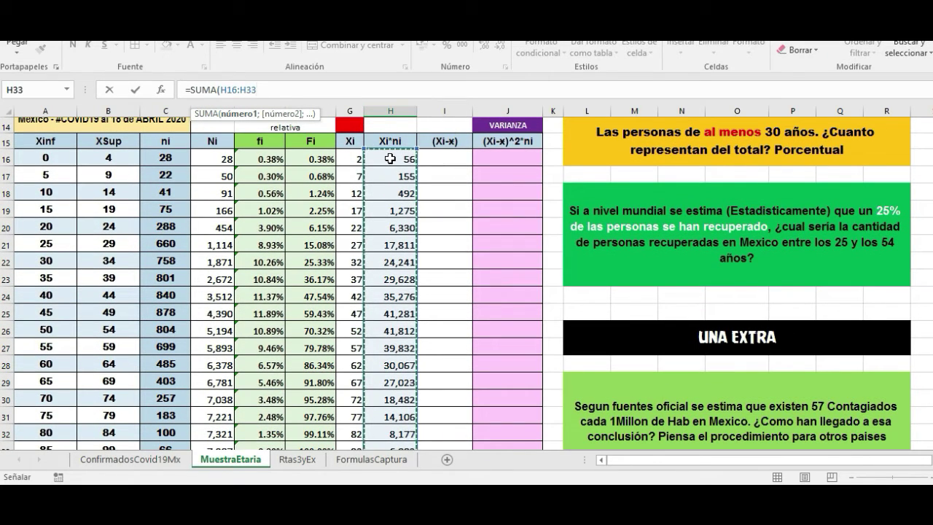
click(268, 91)
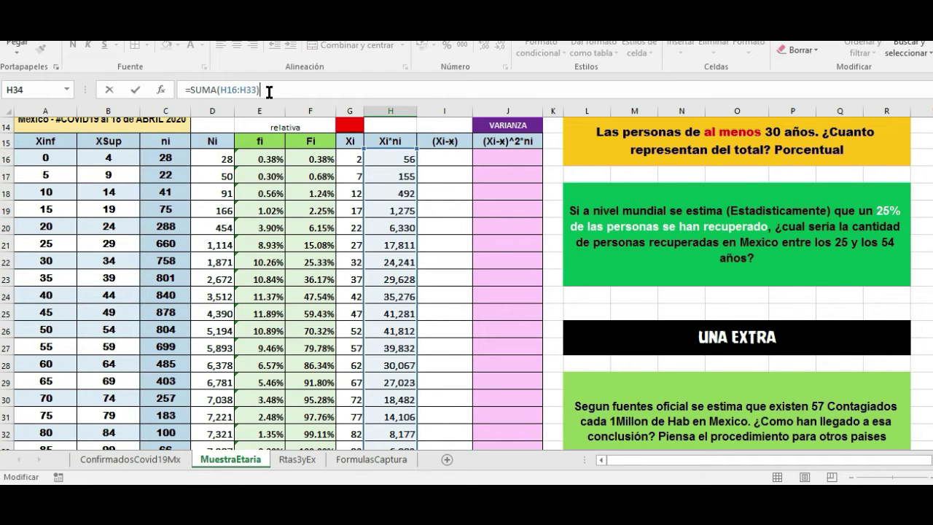
key(Return)
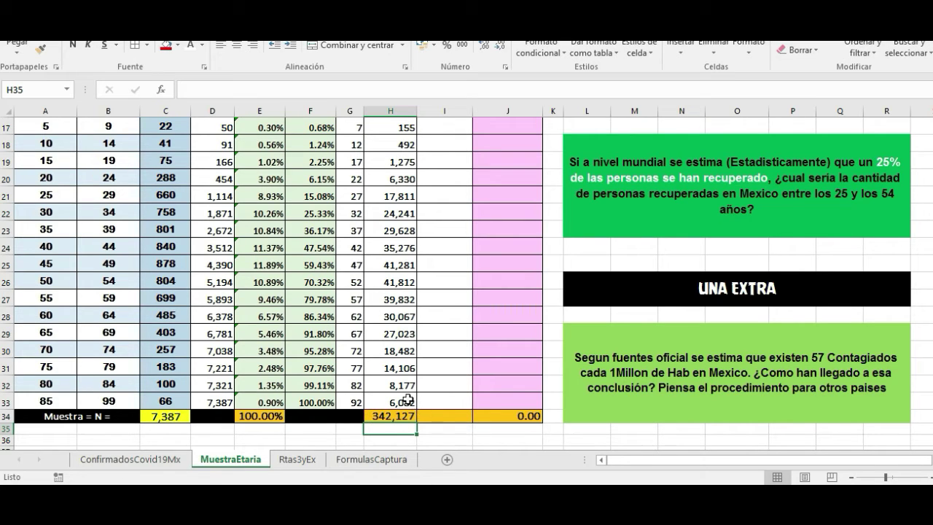
scroll(393, 297, down, 4)
click(381, 267)
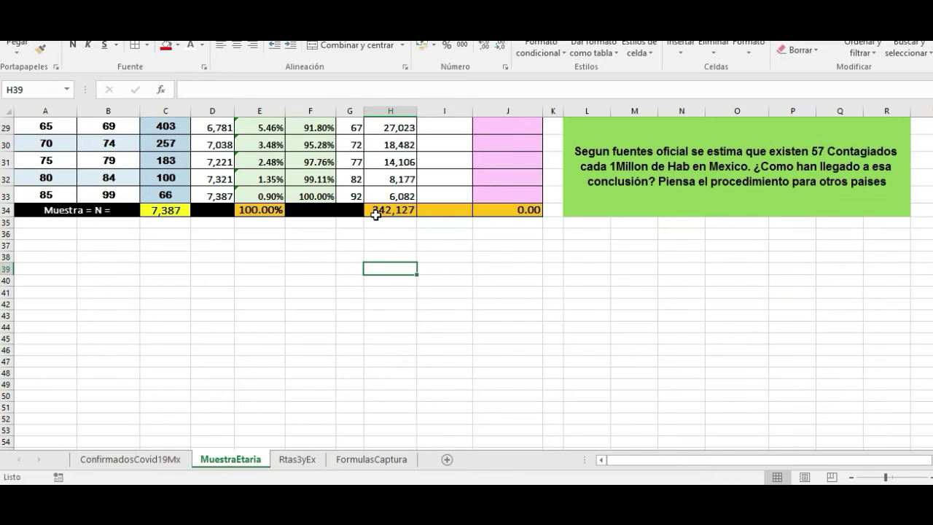
click(377, 210)
Review the summary block with the pending Promedio de casos Confirmados cell I7 and the Media aritmética formula image
scroll(412, 322, up, 4)
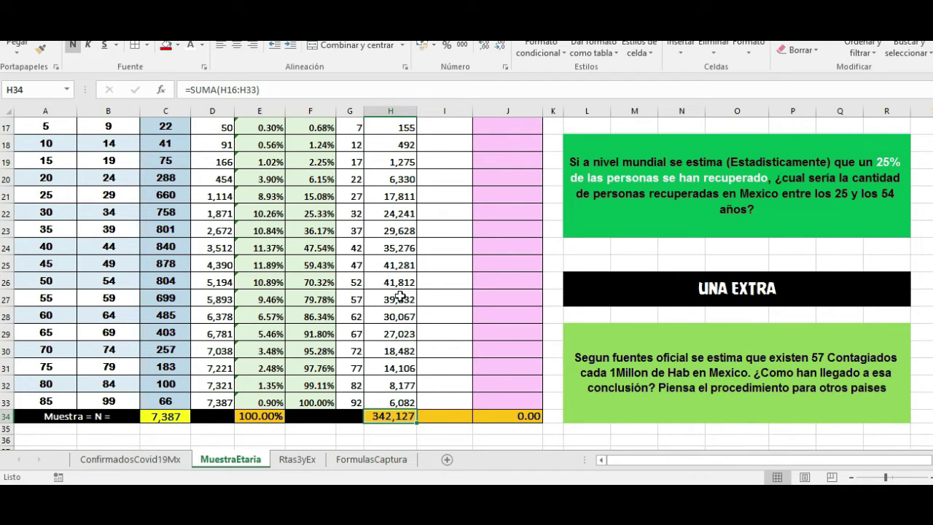
scroll(400, 321, up, 5)
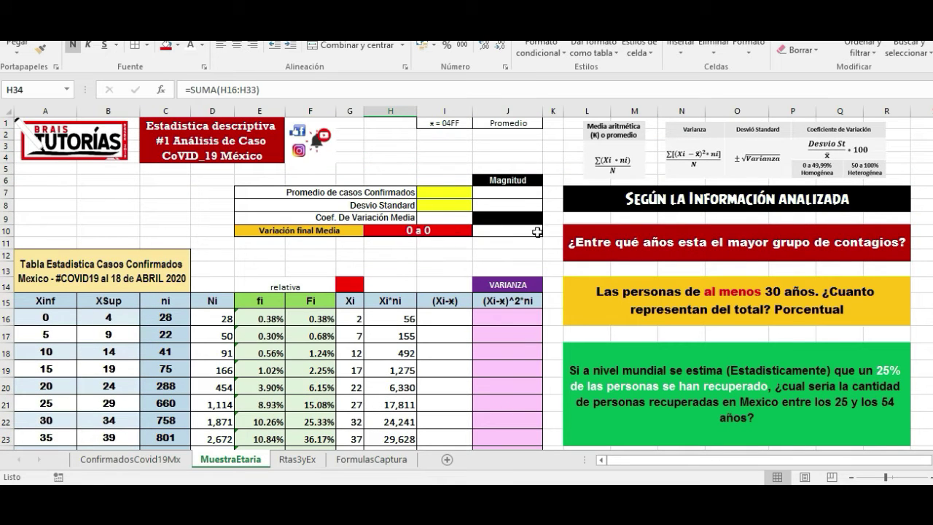
drag(320, 168, 550, 268)
click(502, 253)
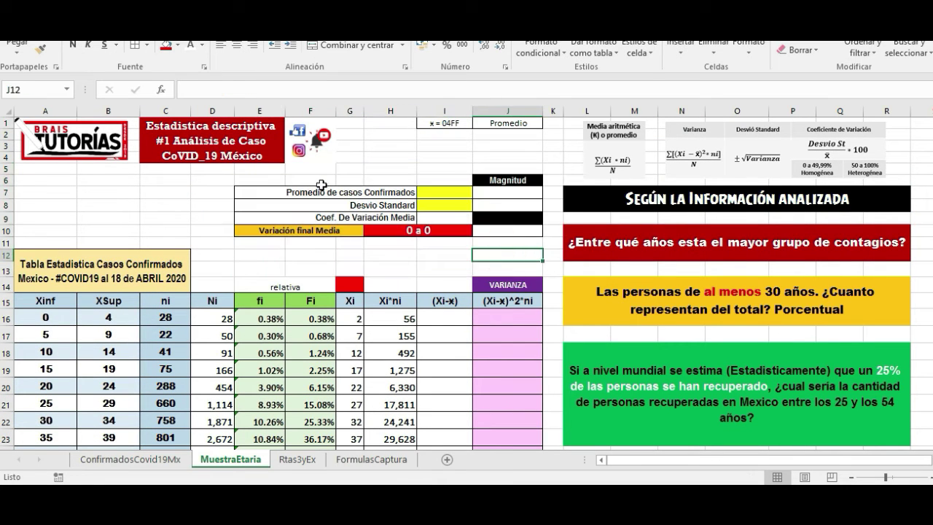
click(441, 193)
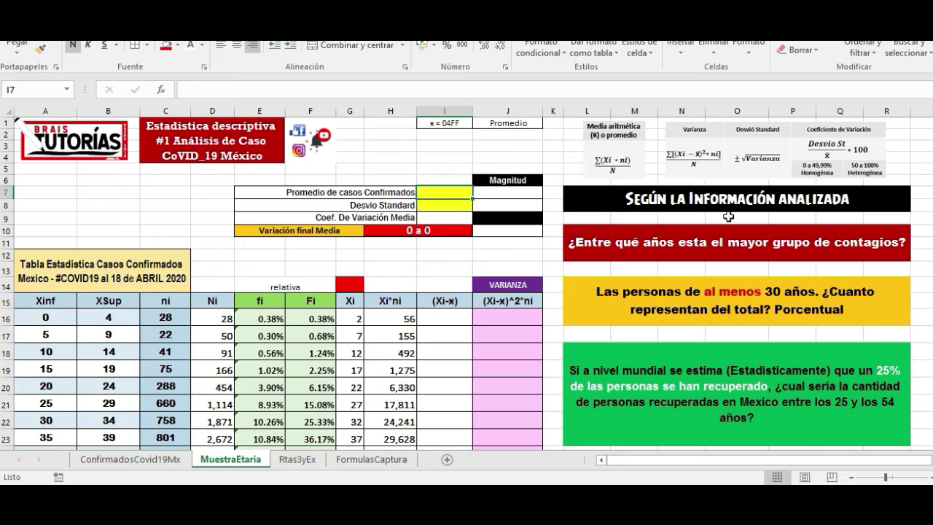
click(702, 134)
click(609, 142)
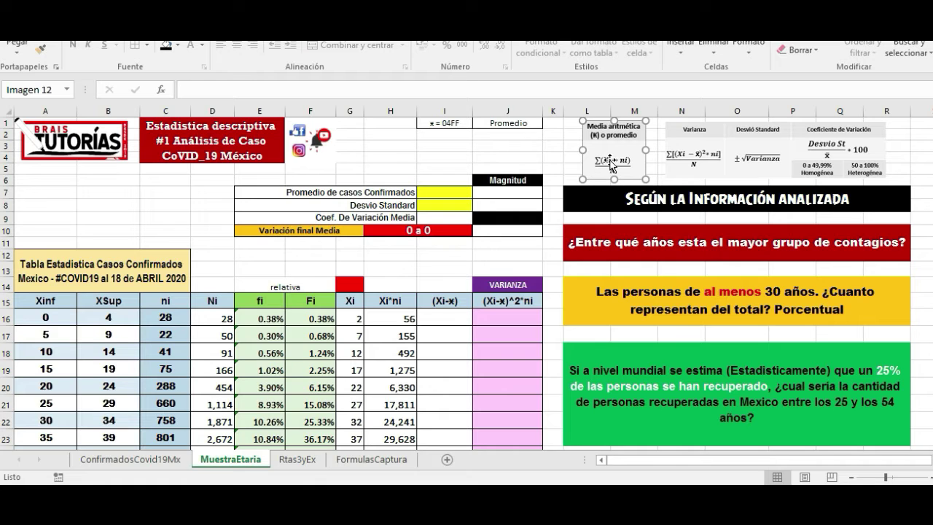
Examine the terms of the mean formula: the Xi*ni products, their total in H34 and the sample size N in C34
click(378, 302)
click(387, 334)
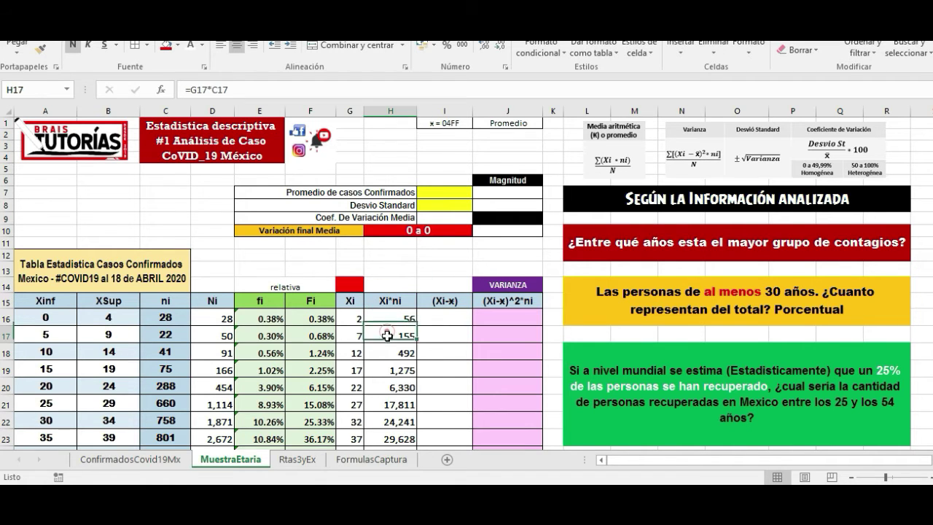
click(387, 390)
click(387, 424)
scroll(387, 321, down, 6)
click(375, 380)
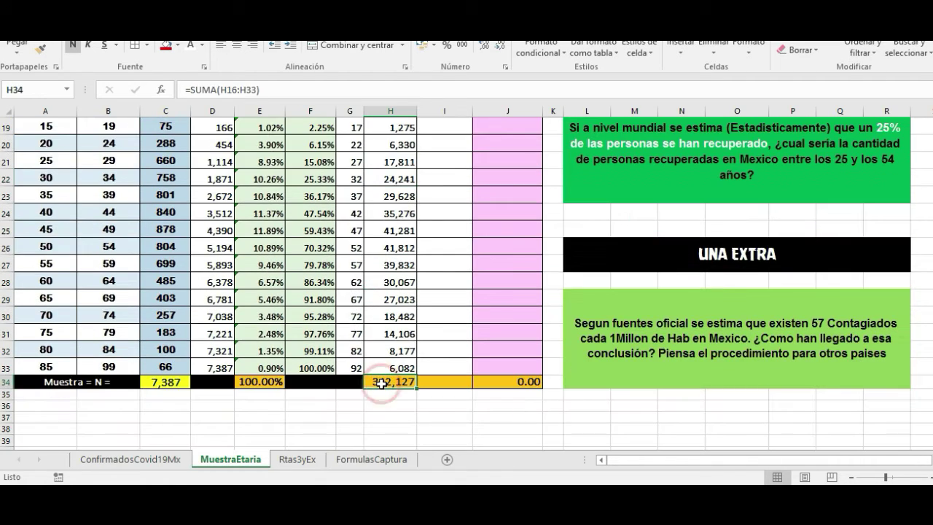
scroll(376, 379, up, 5)
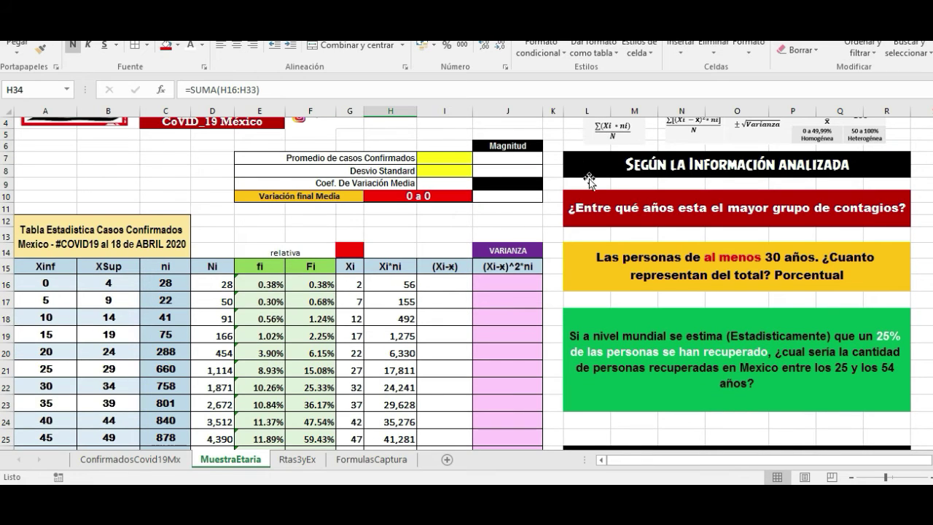
scroll(596, 179, up, 1)
scroll(121, 376, down, 7)
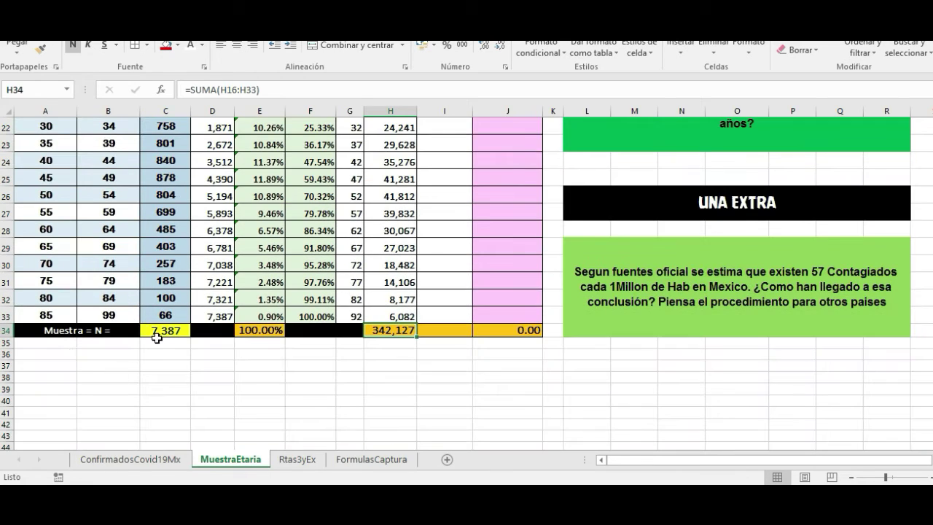
click(156, 331)
scroll(408, 299, up, 4)
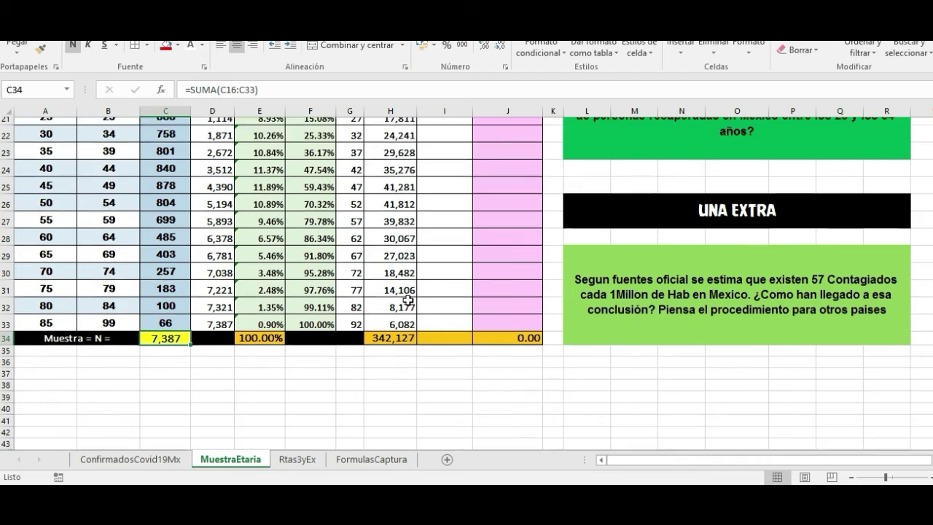
Calculate the Promedio de casos Confirmados in I7 as =H34/C34, dividing the Xi*ni total by the sample size N
scroll(439, 213, up, 3)
click(444, 191)
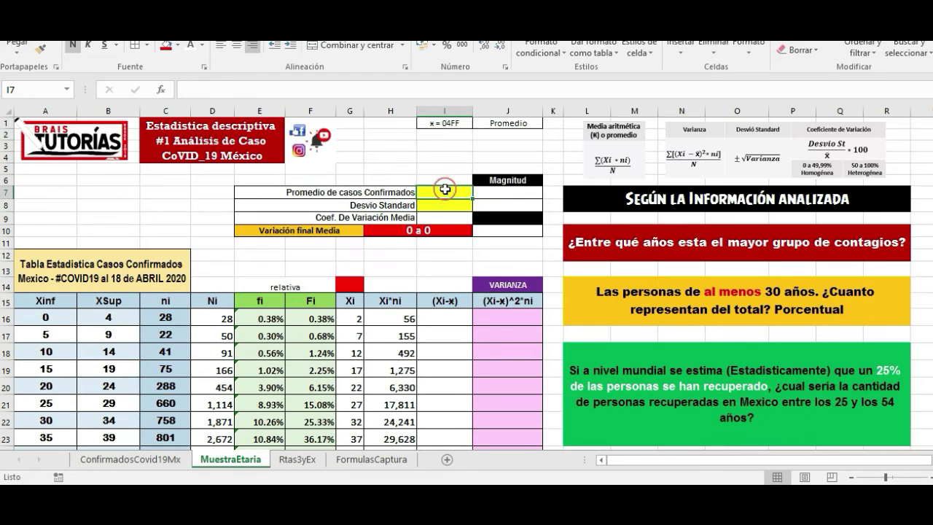
text(=)
scroll(441, 255, down, 6)
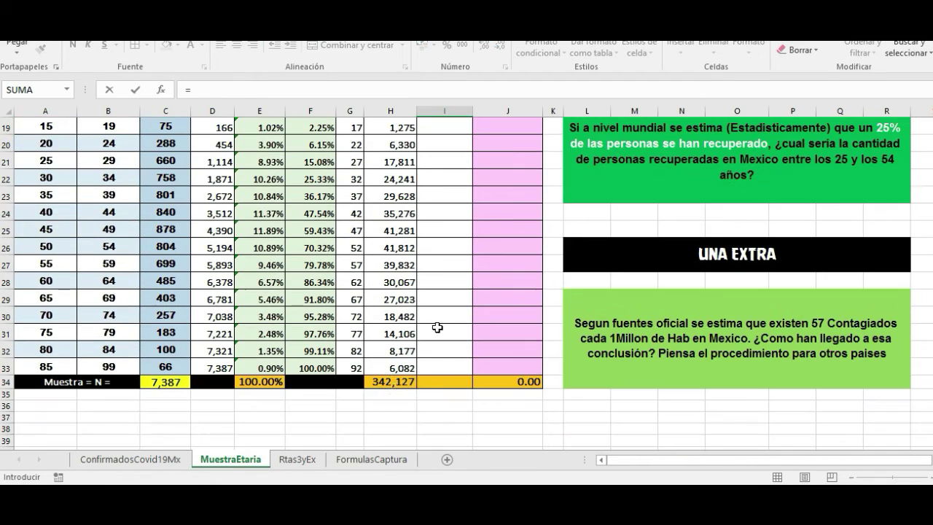
click(392, 384)
text(/)
click(170, 381)
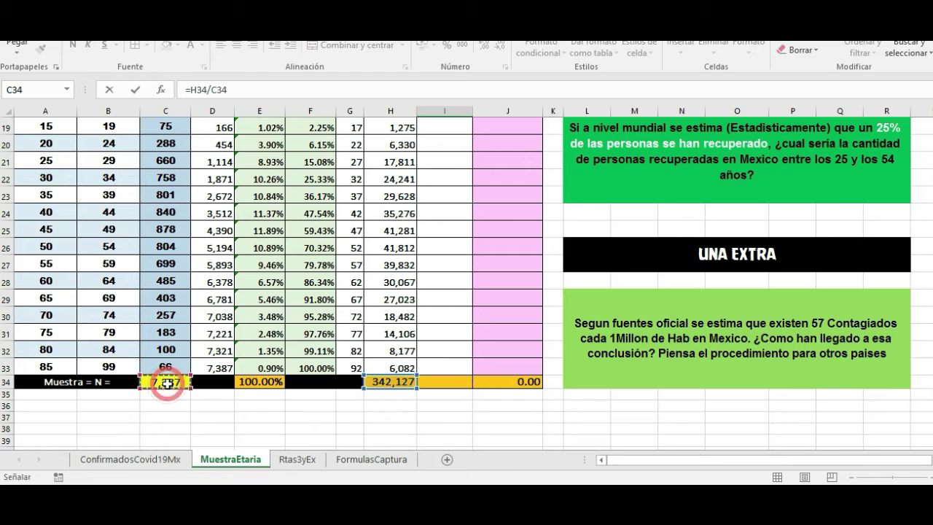
key(Return)
scroll(310, 358, up, 2)
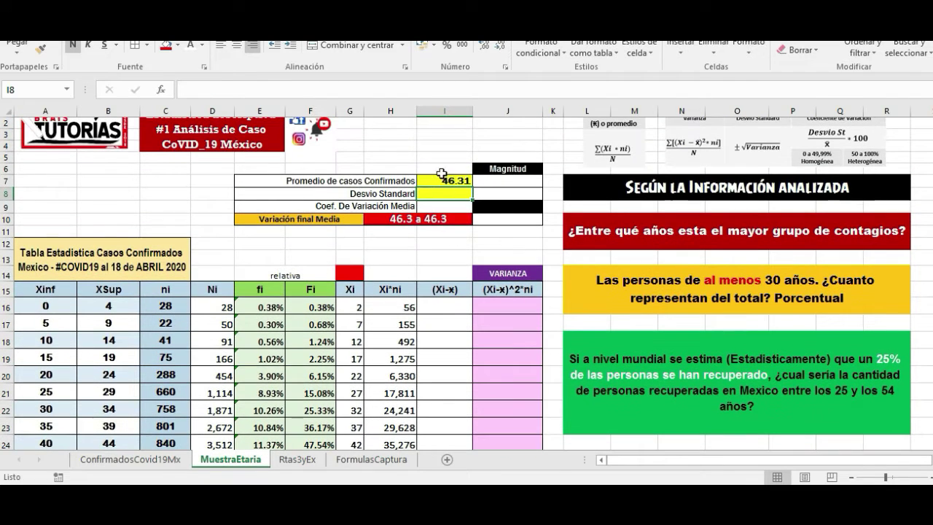
Check the mean formula in I7 and enter Años as its Magnitud in J7
click(431, 184)
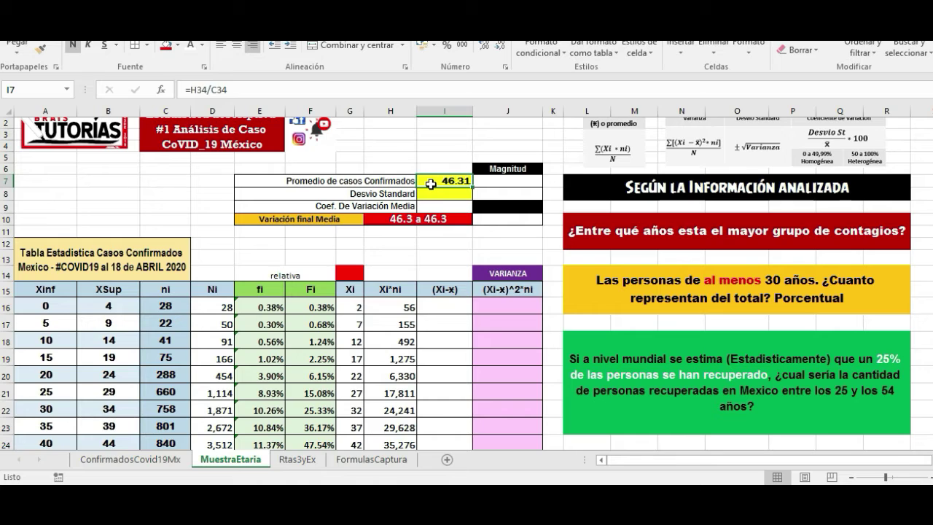
click(427, 197)
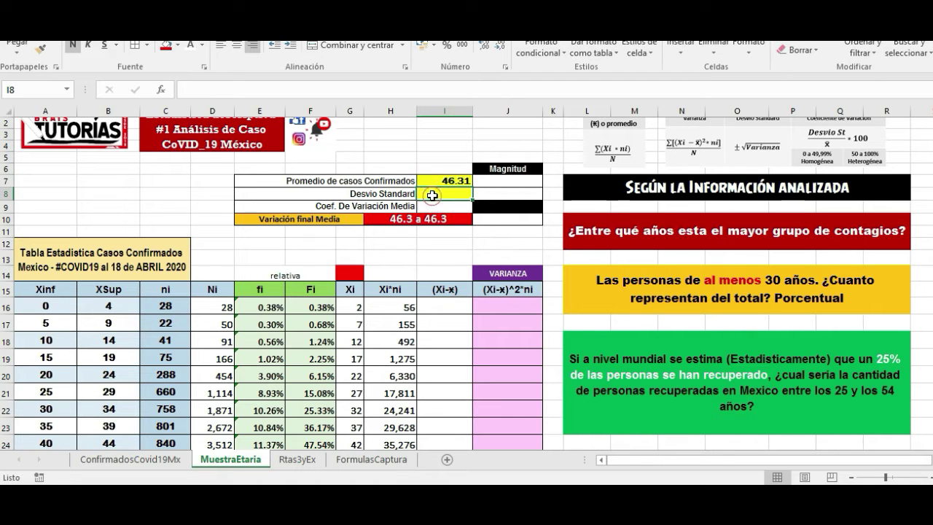
click(428, 180)
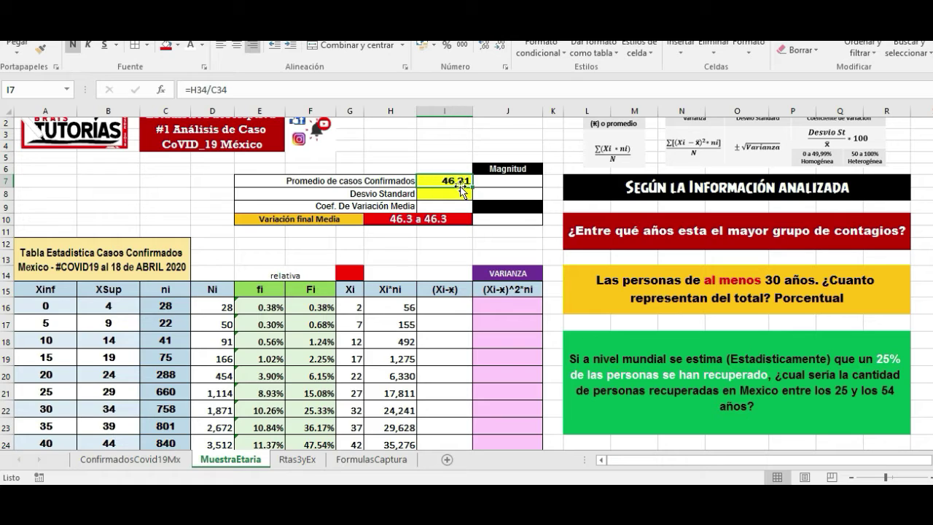
click(498, 168)
click(499, 182)
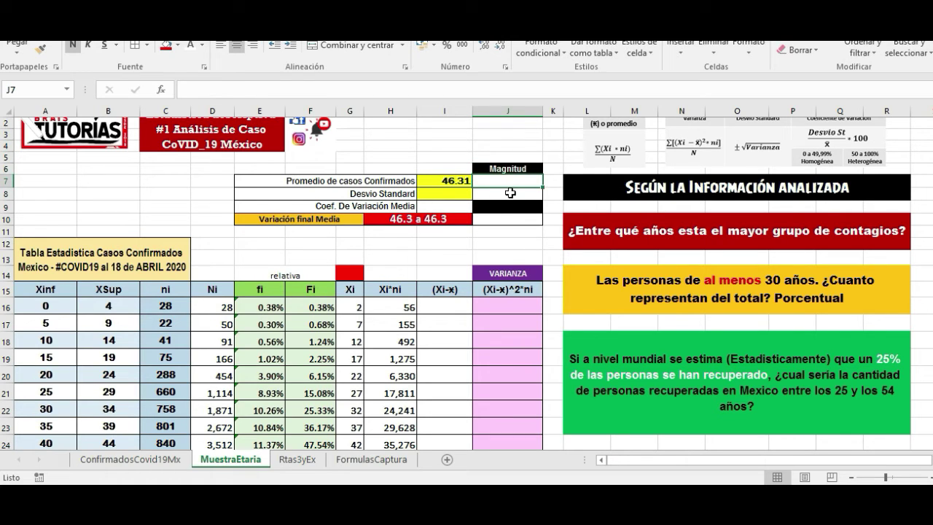
text(Años)
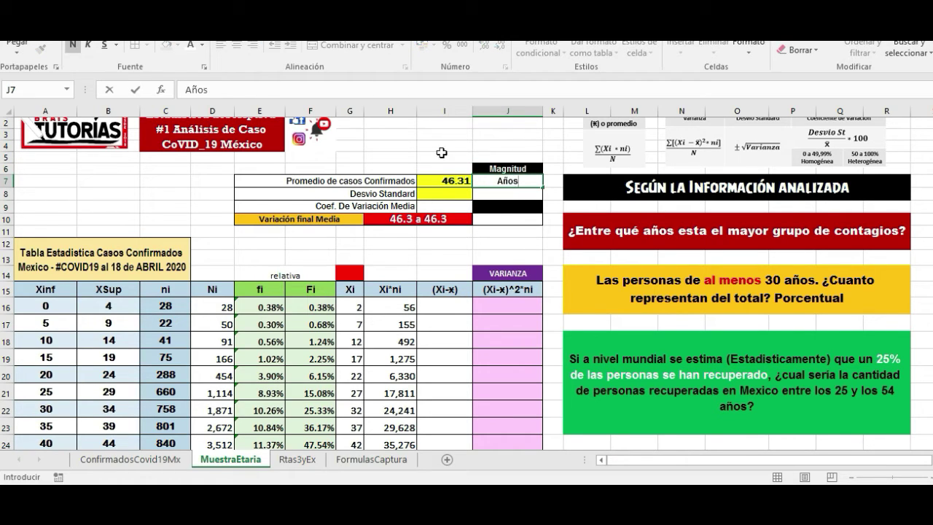
Examine the age groups under Edades, A14 to A31, in the ConfirmadosCovid19Mx sheet as the source of the mean's unit
click(132, 458)
click(102, 239)
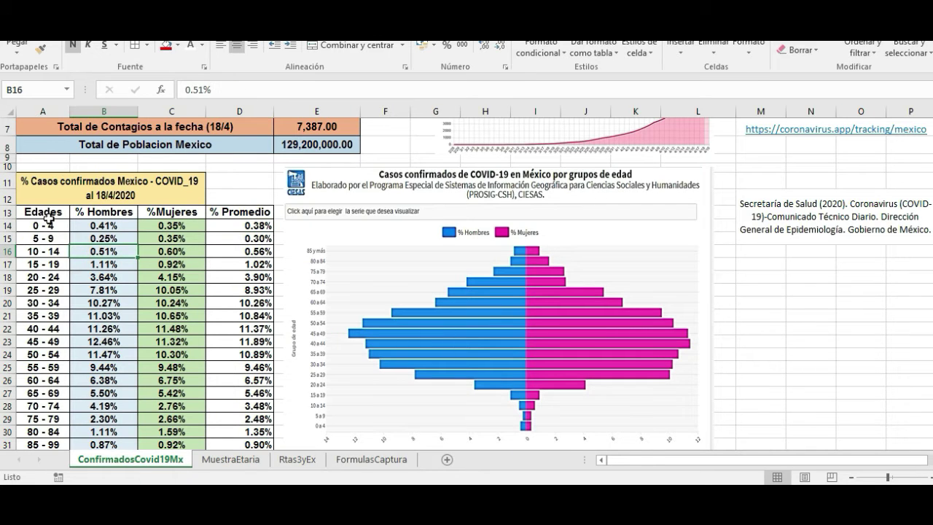
click(45, 213)
drag(46, 224, 43, 444)
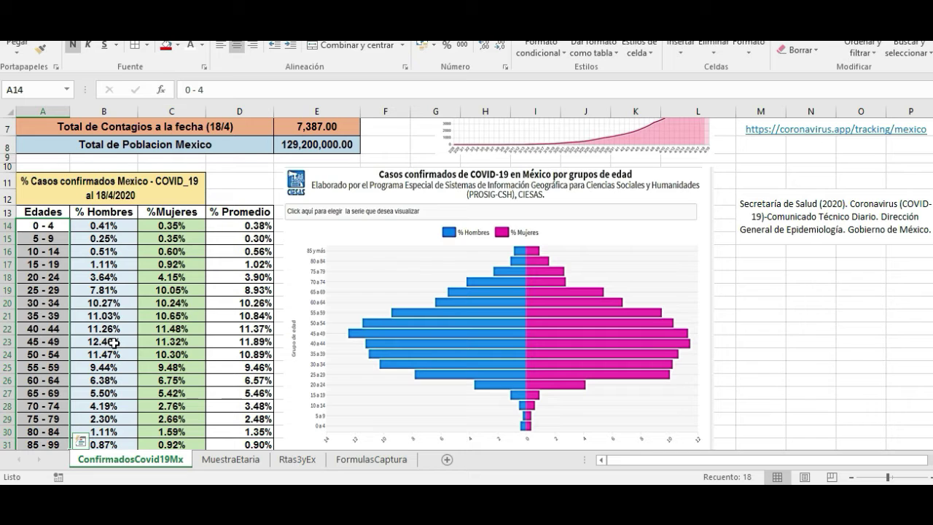
Examine the average age of confirmed cases on the MuestraEtaria sheet against the 45–49 age group in the frequency table
key(ctrl+Page_Down)
click(485, 181)
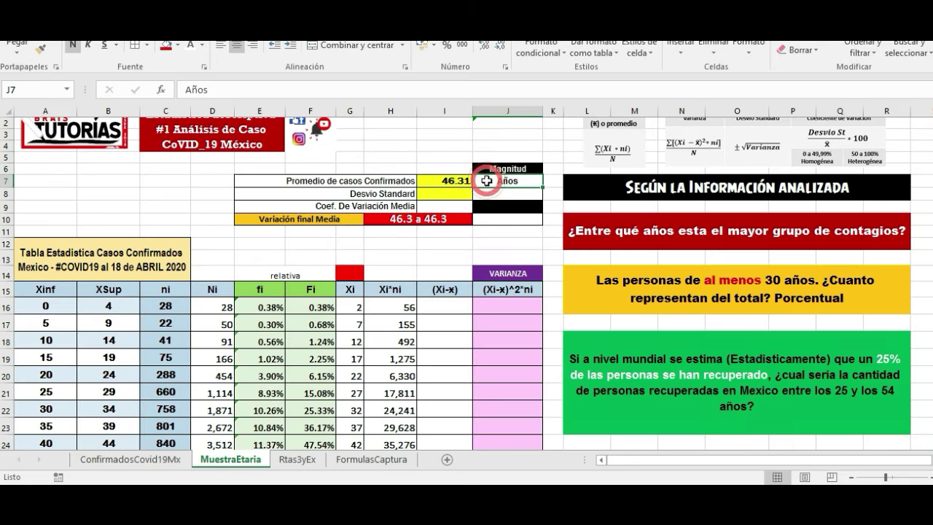
click(449, 181)
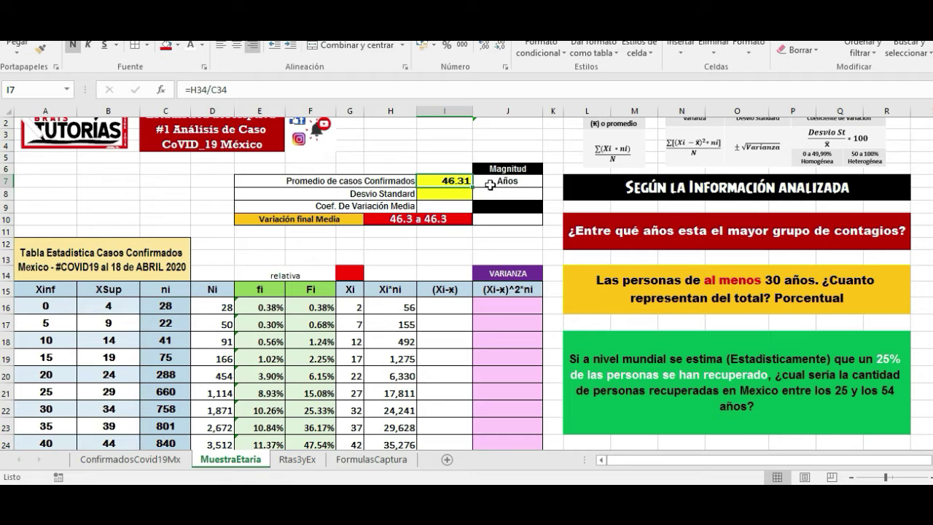
click(488, 182)
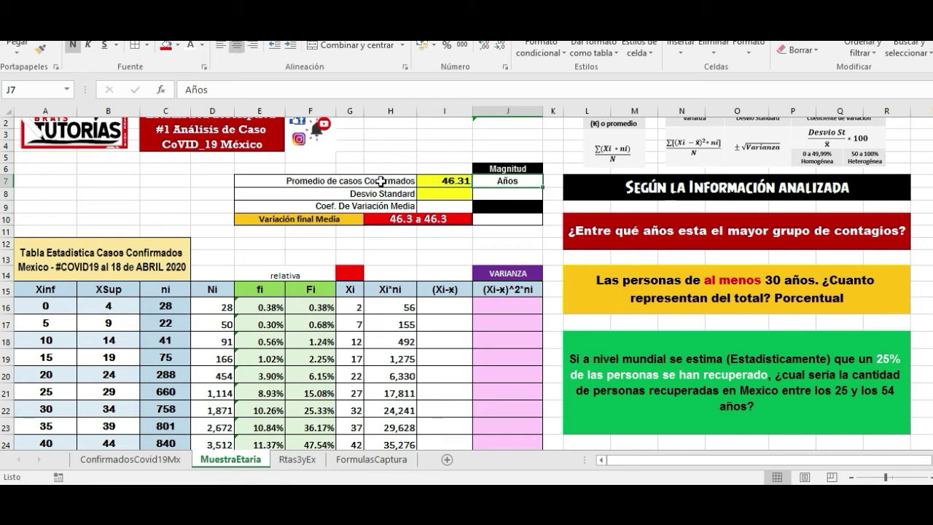
click(432, 184)
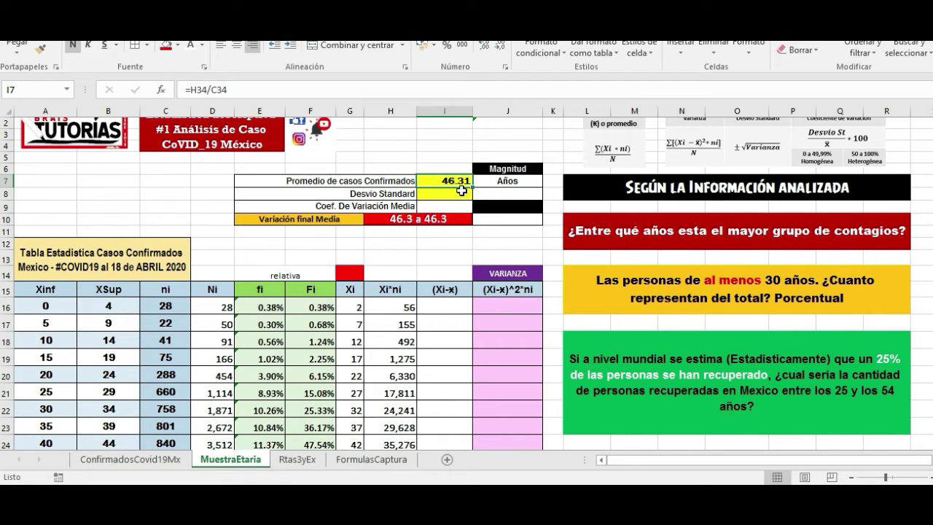
scroll(85, 303, down, 2)
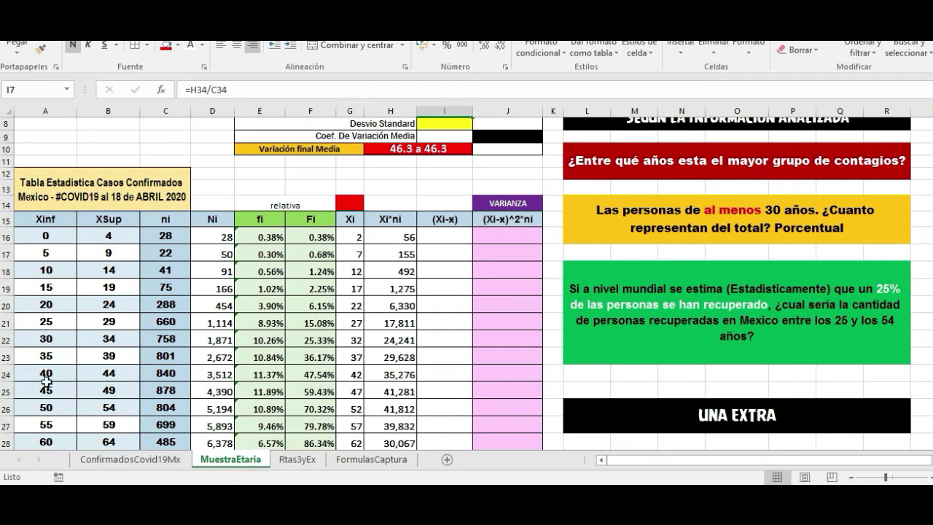
drag(50, 394, 106, 390)
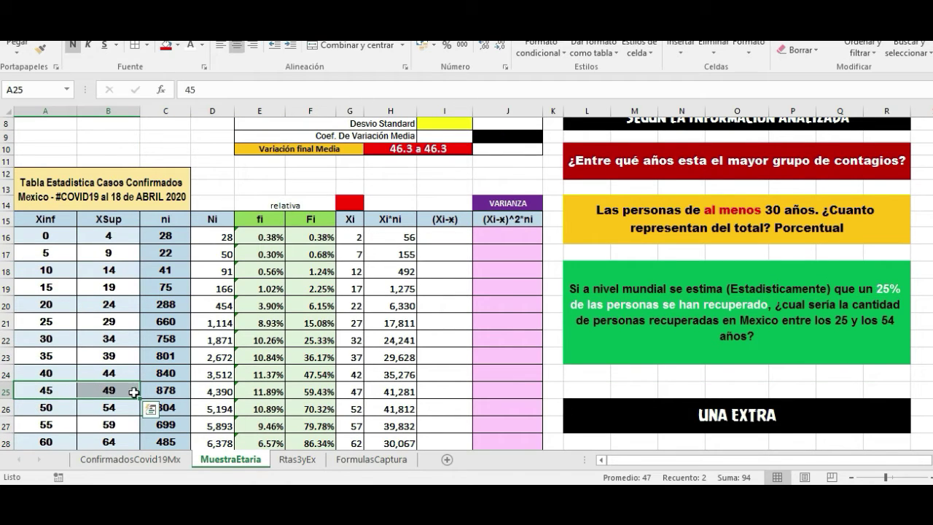
scroll(71, 346, down, 2)
scroll(79, 334, down, 1)
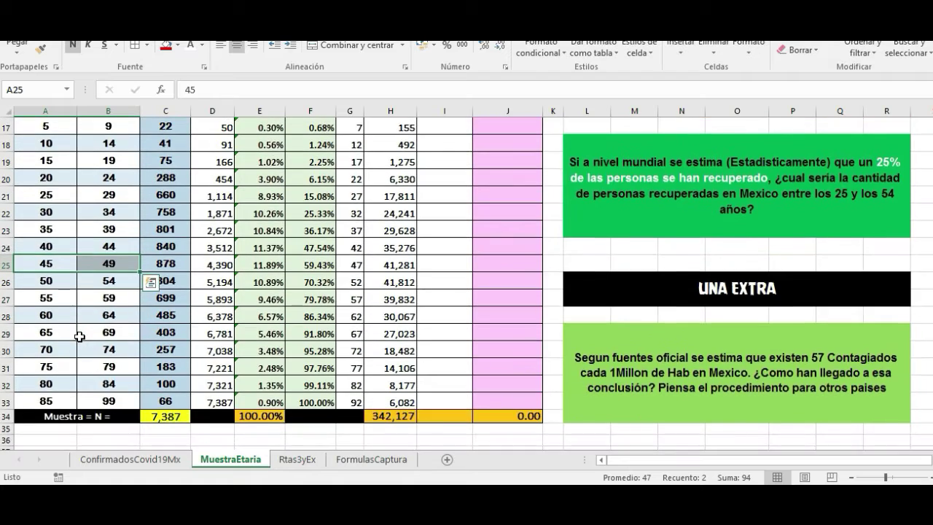
scroll(78, 333, up, 1)
scroll(128, 342, up, 1)
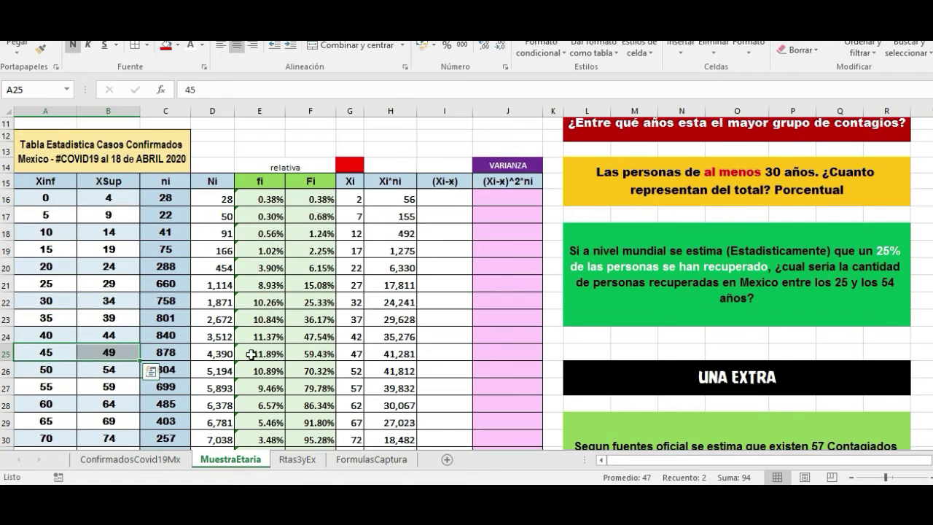
scroll(260, 355, up, 2)
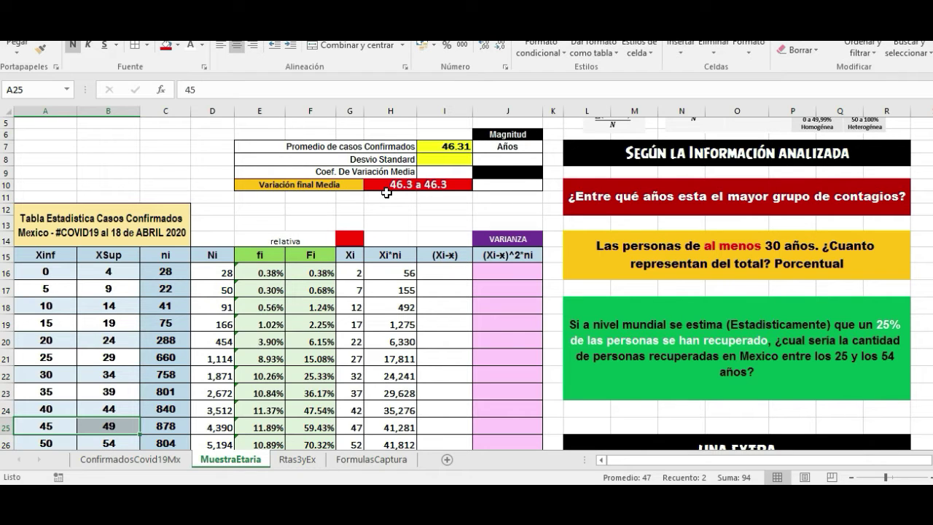
scroll(610, 264, up, 1)
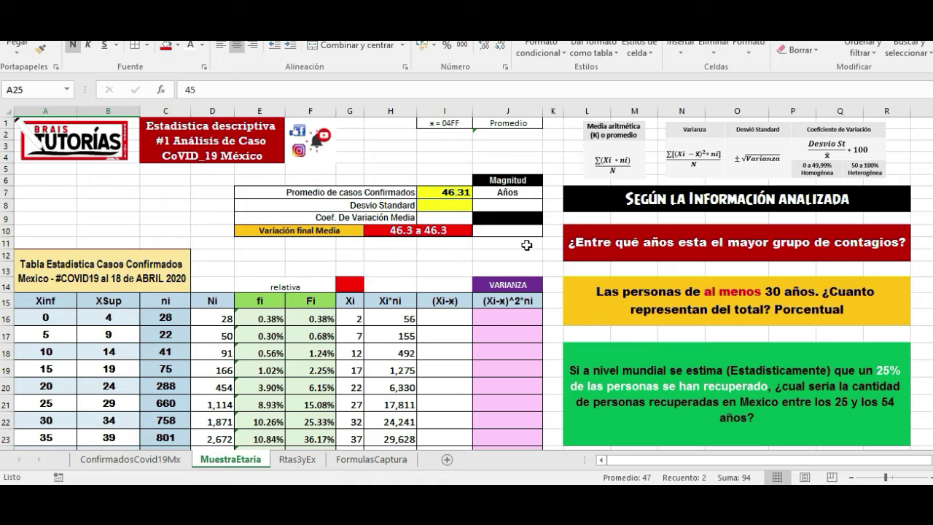
Review the standard deviation and variation coefficient rows, the completed table columns, and the variance column against the reference formulas
click(400, 207)
click(397, 218)
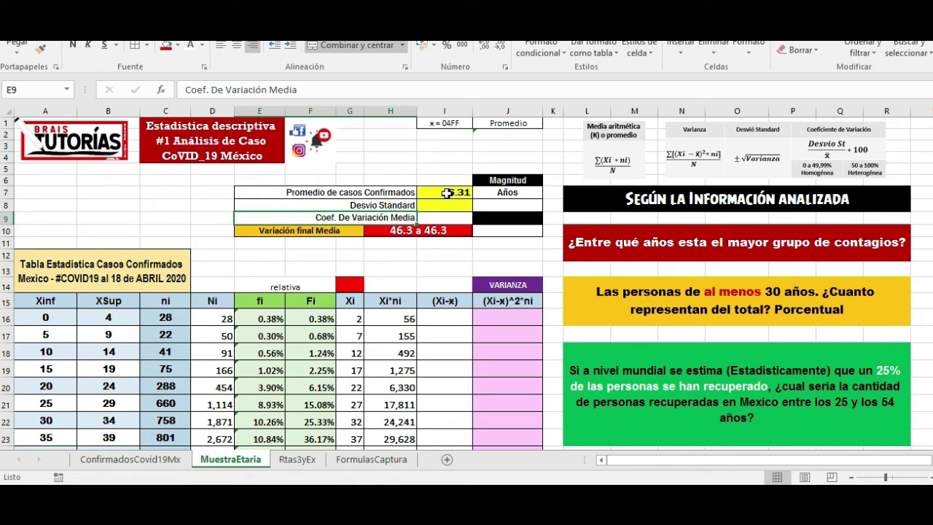
click(446, 193)
scroll(615, 254, down, 2)
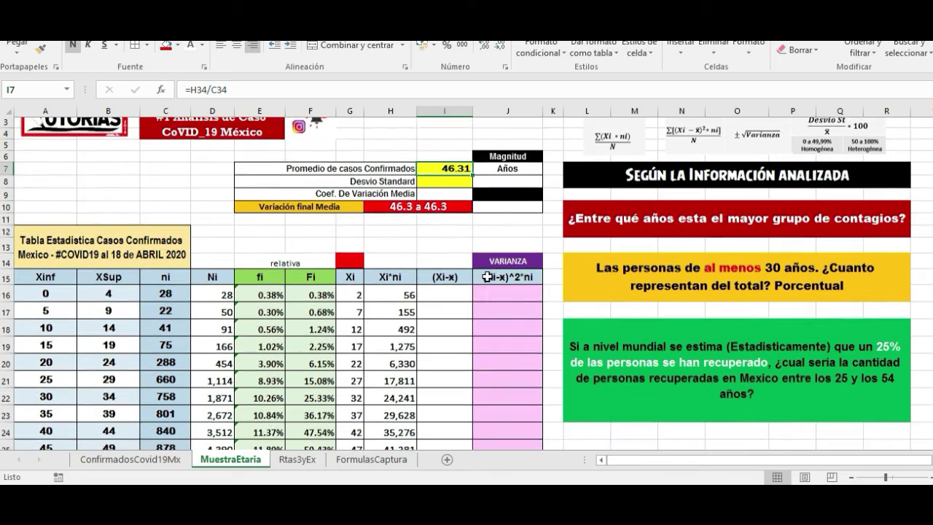
click(391, 209)
scroll(392, 209, down, 2)
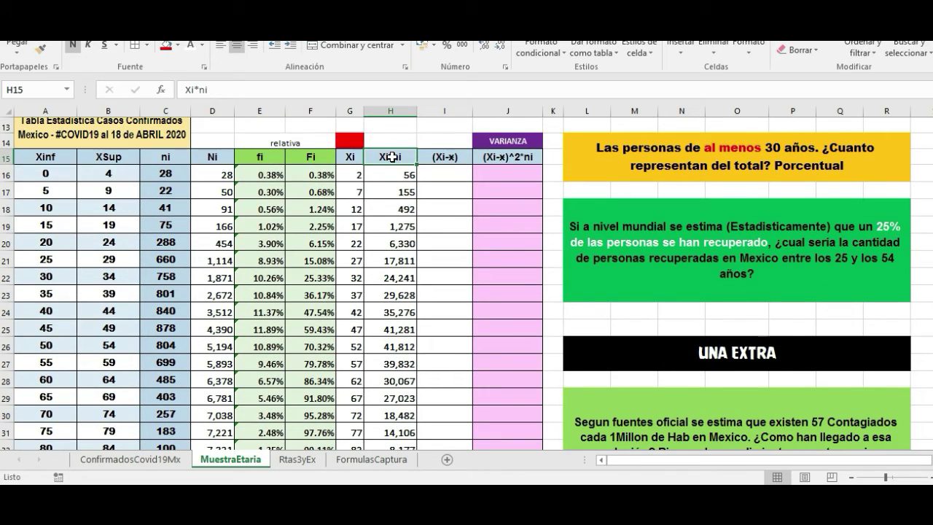
drag(391, 158, 51, 419)
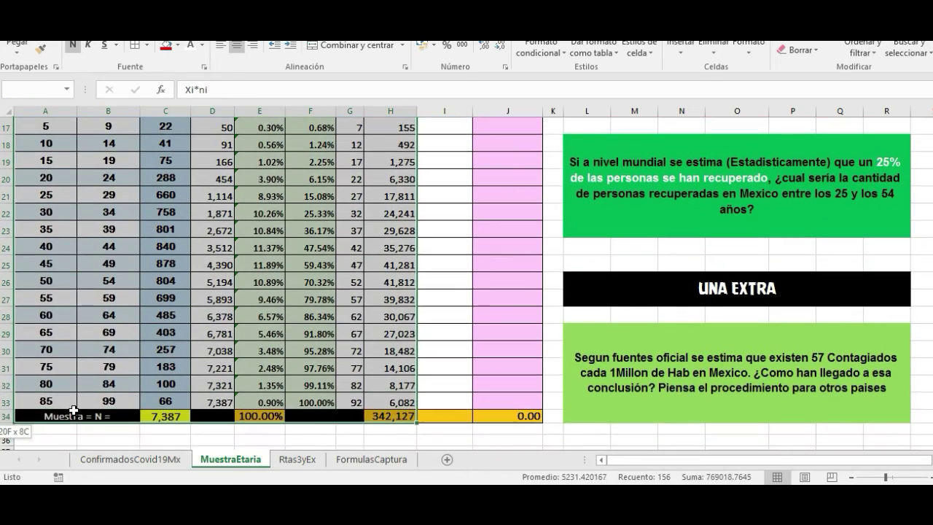
click(470, 257)
scroll(452, 256, up, 3)
click(498, 220)
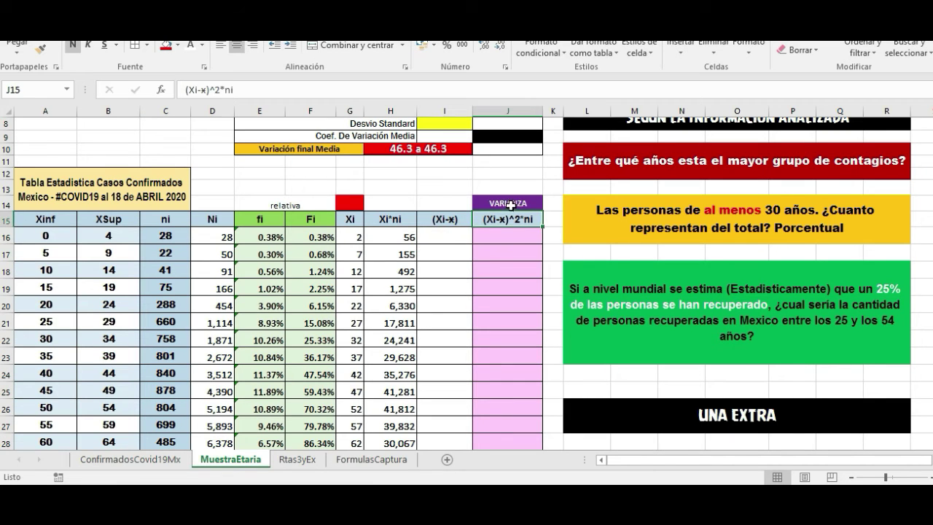
scroll(627, 241, up, 3)
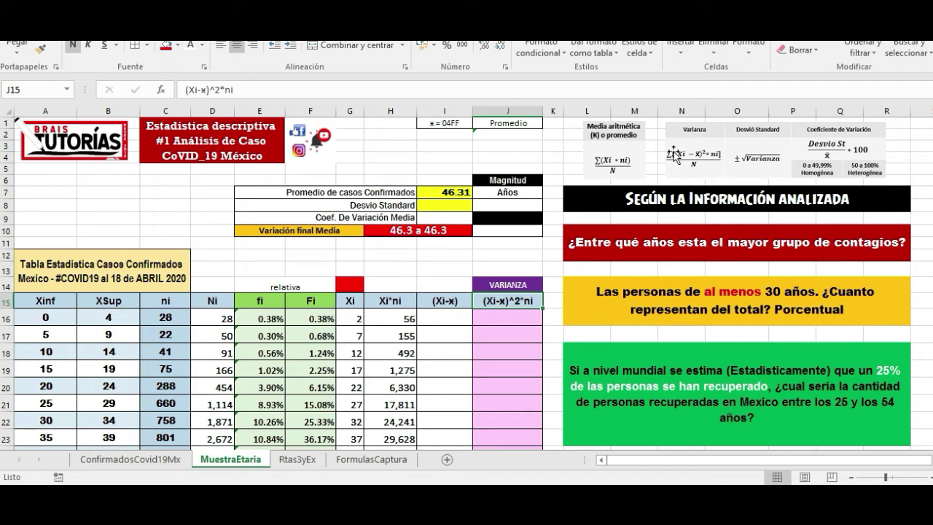
click(626, 155)
scroll(516, 234, down, 2)
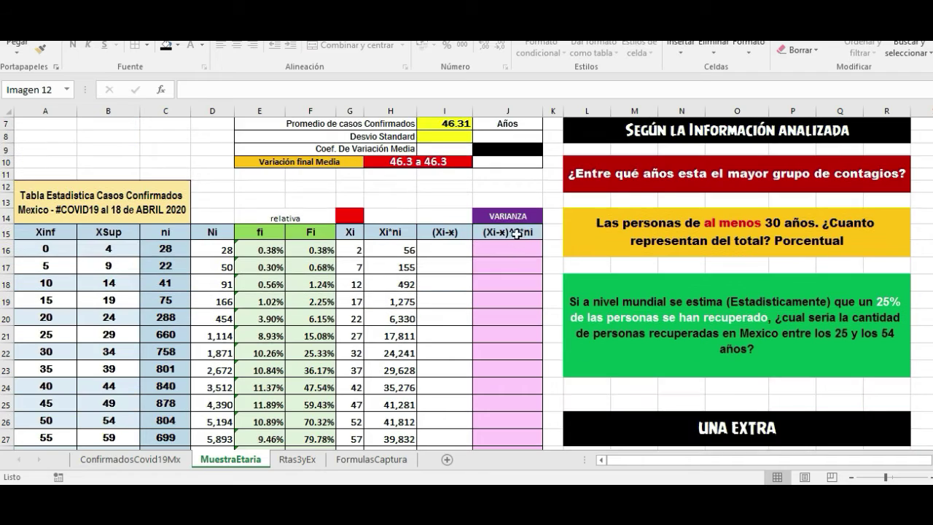
Examine the (Xi-ӿ) and (Xi-ӿ)^2*ni column headings and how they relate to the variance formula
click(453, 232)
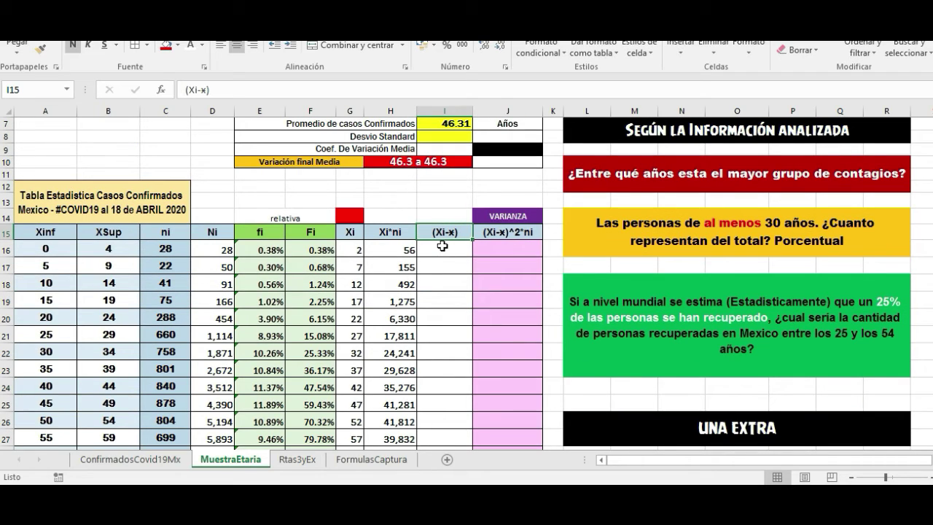
click(441, 250)
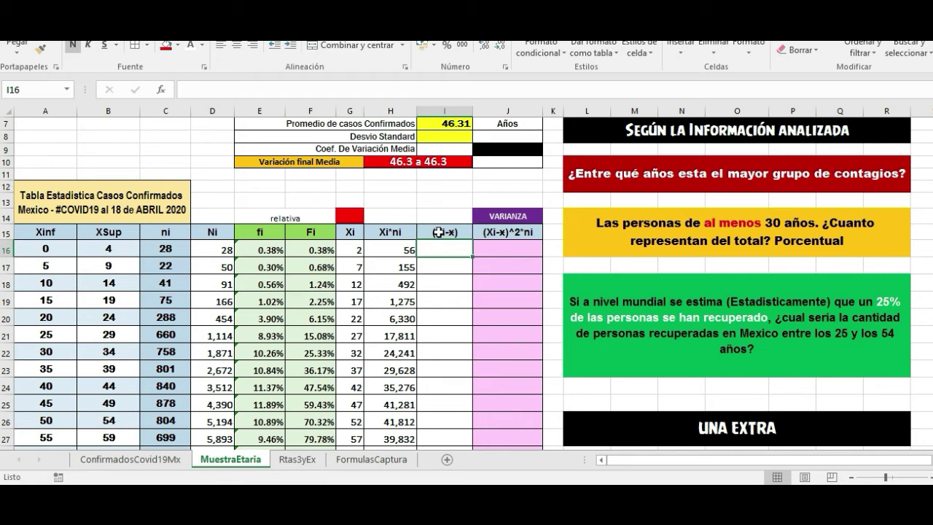
click(452, 233)
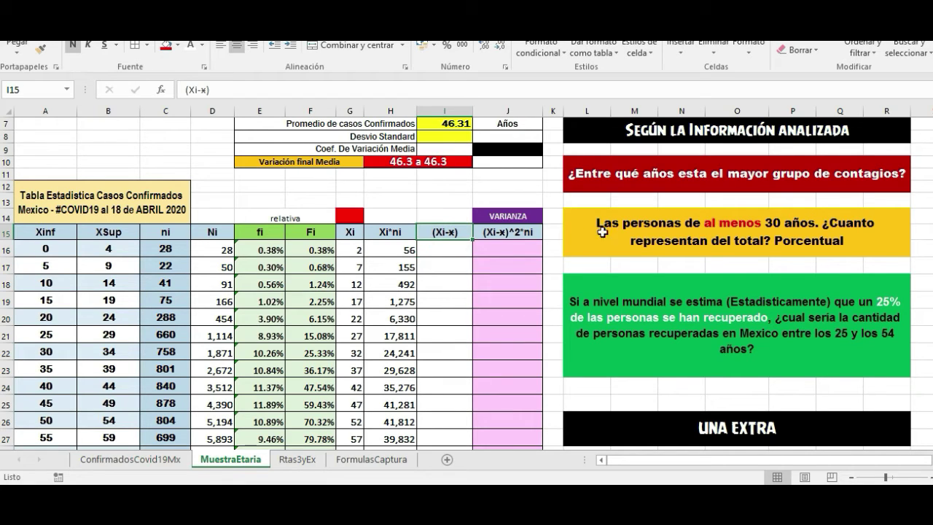
click(553, 235)
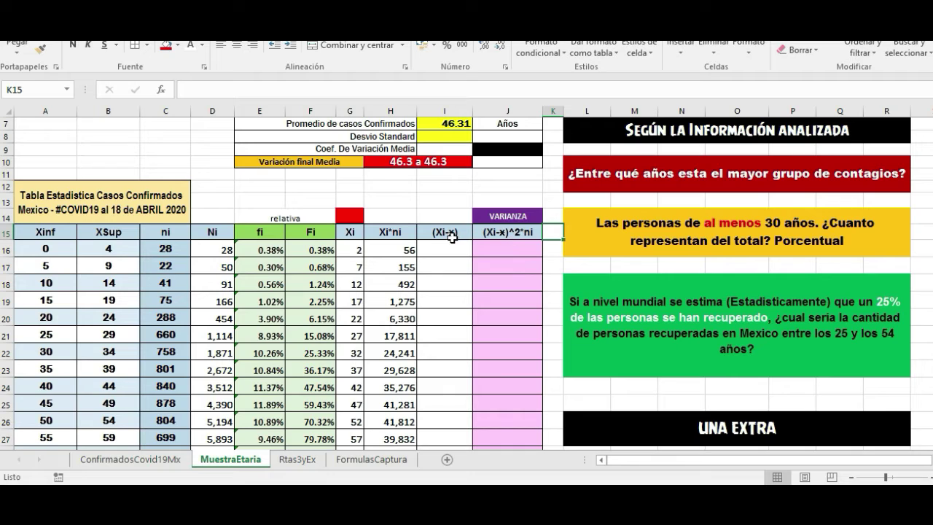
click(482, 236)
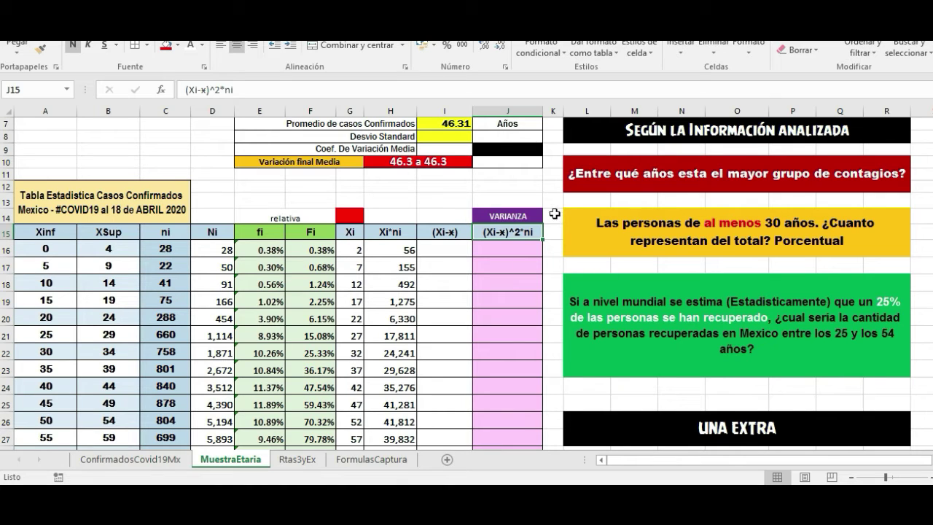
click(448, 248)
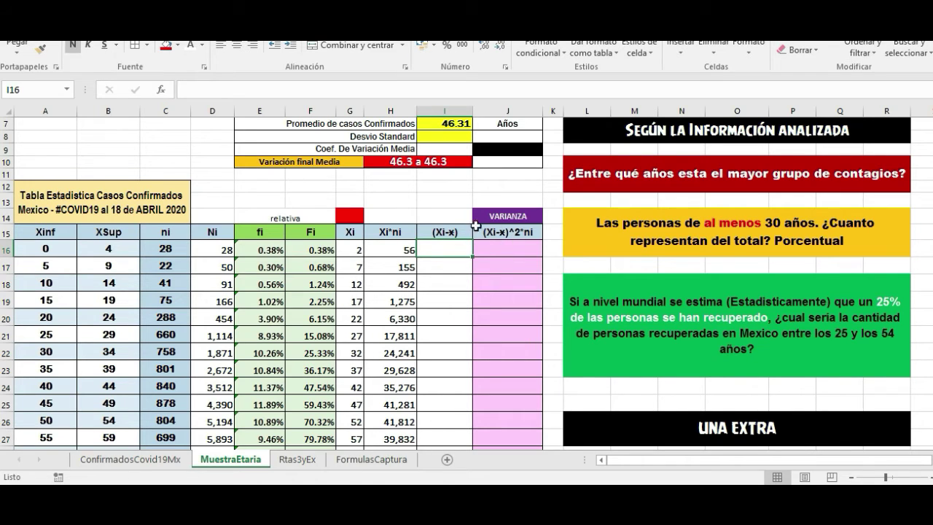
click(450, 231)
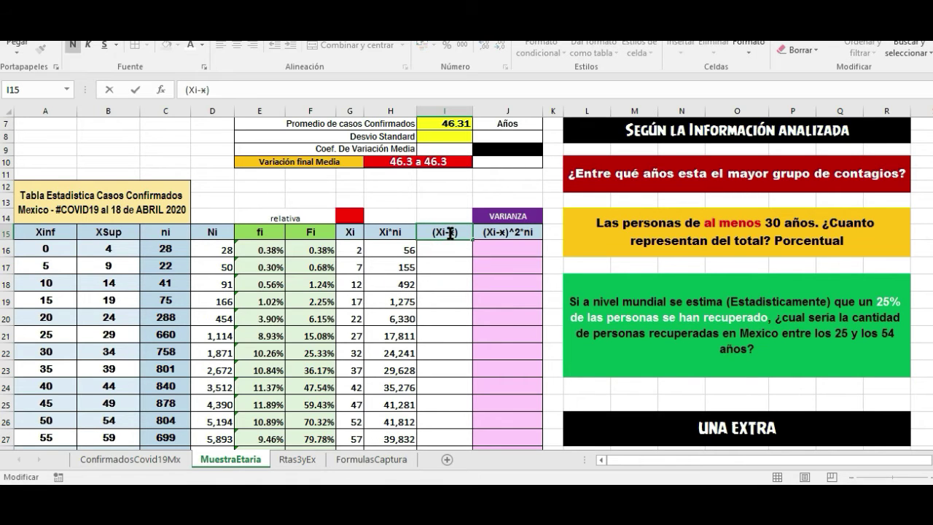
click(448, 250)
scroll(470, 261, up, 2)
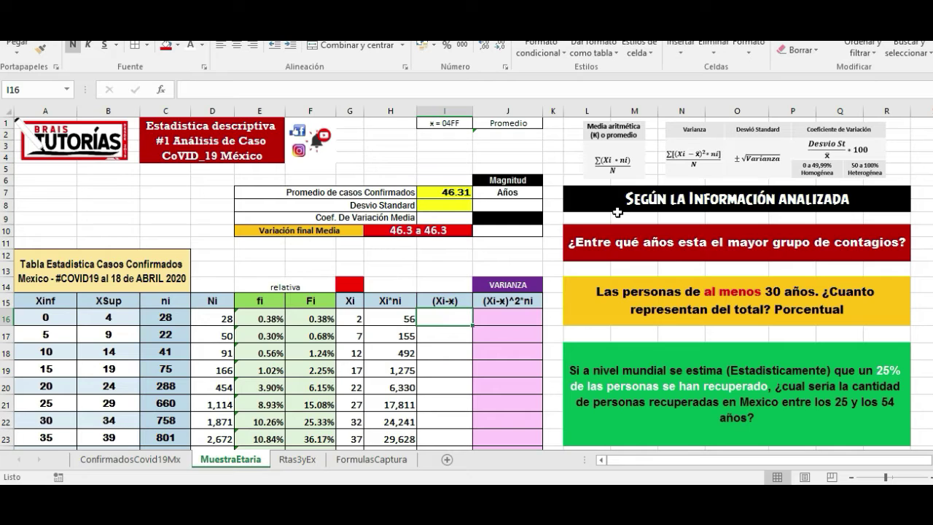
click(453, 302)
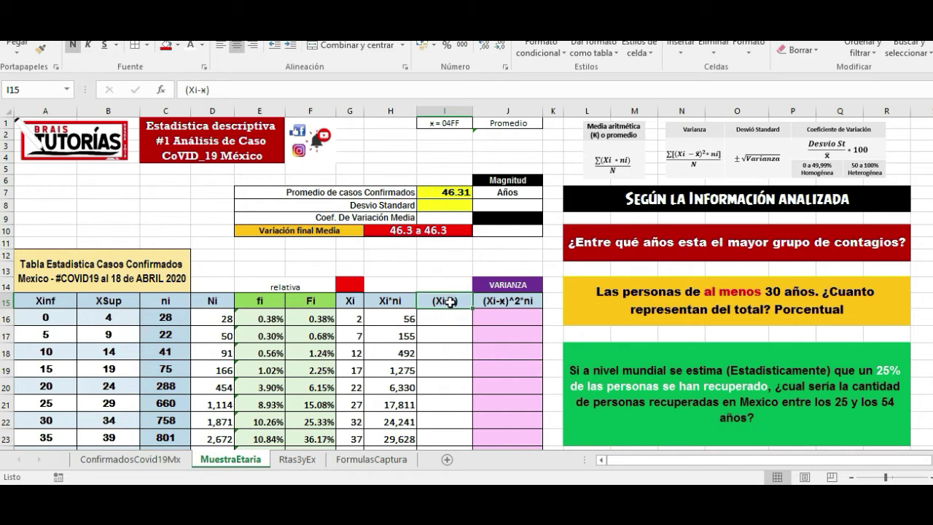
Try inserting the mean symbol ӿ with character code 04FF into cell I16, and undo the entry
click(444, 316)
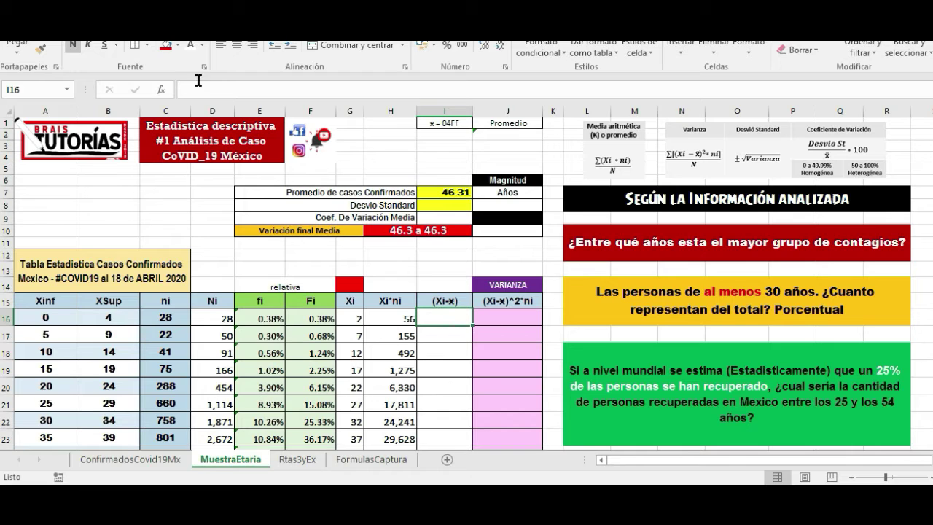
click(94, 14)
click(904, 35)
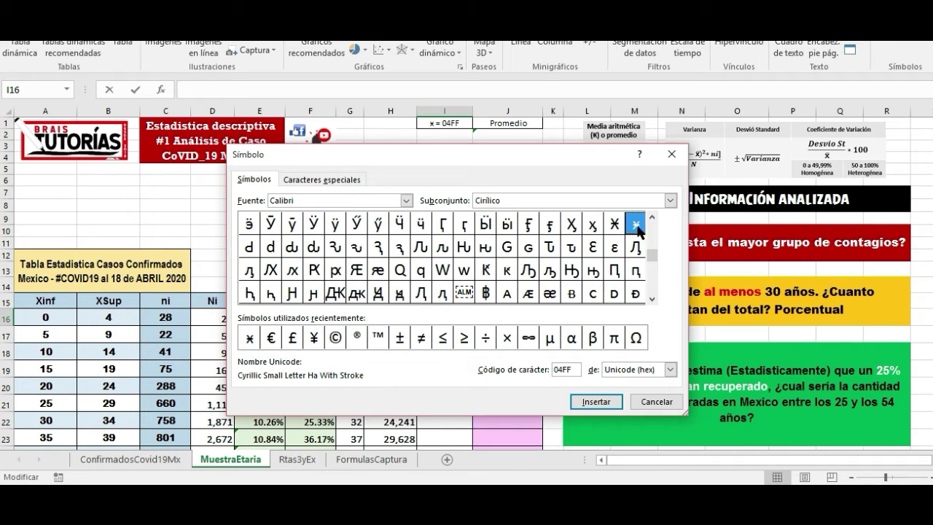
double_click(573, 372)
text(4527)
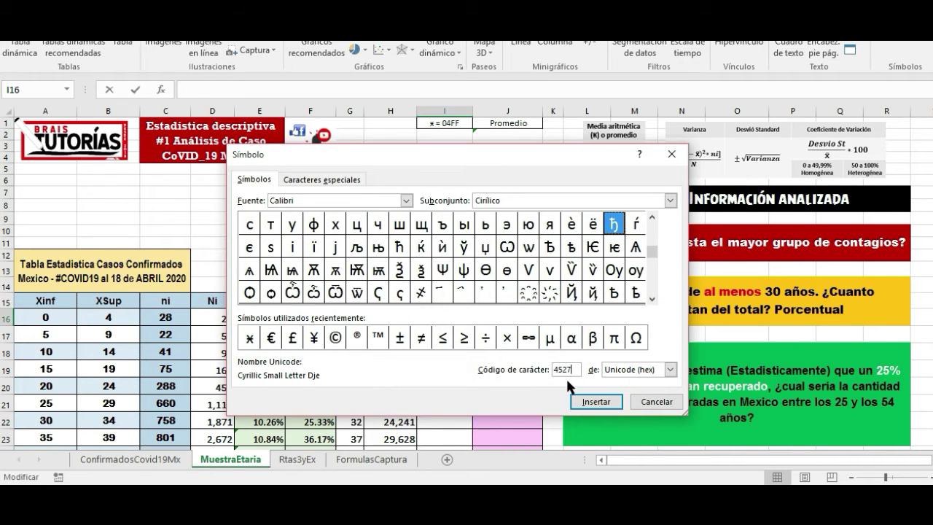
drag(573, 370, 548, 374)
text(04FF)
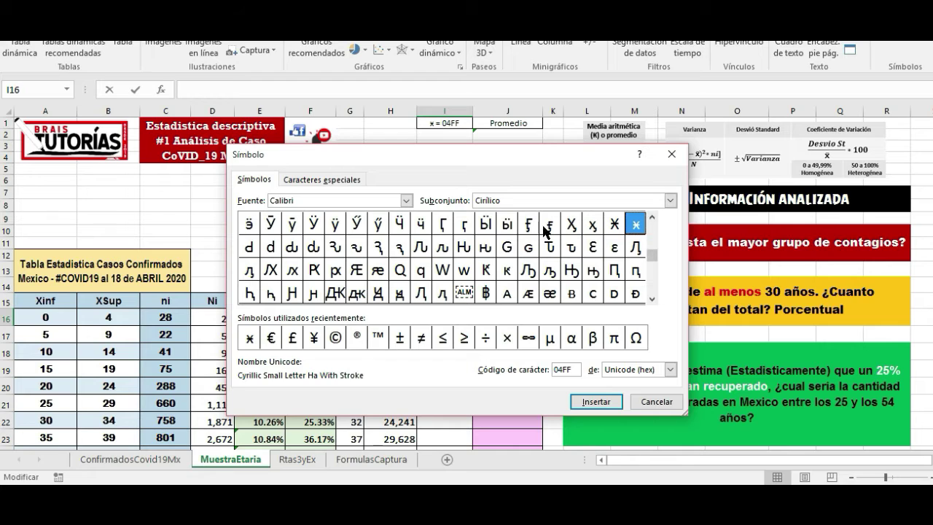
click(607, 406)
click(657, 402)
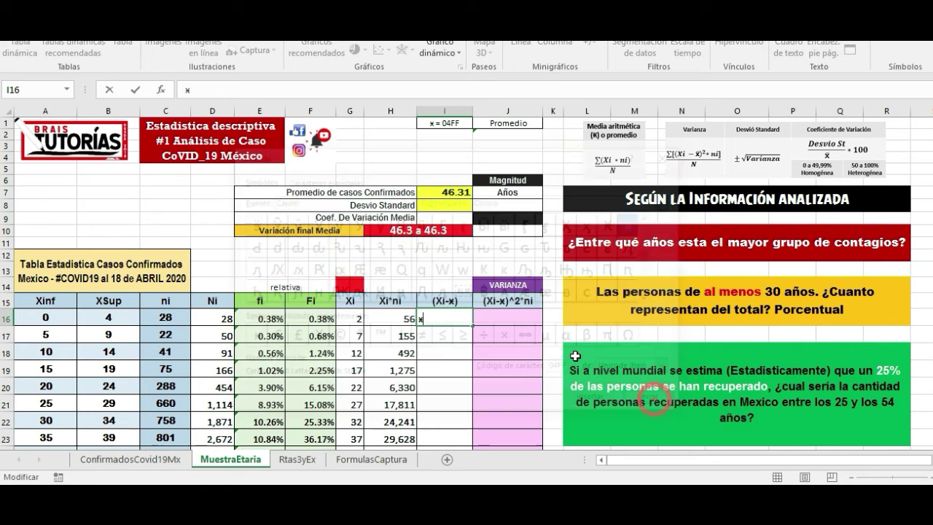
click(429, 331)
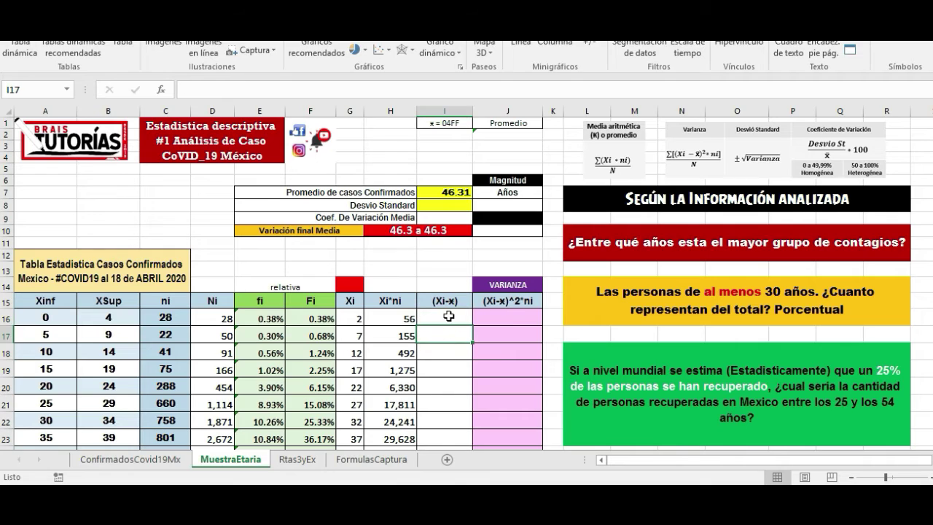
key(ctrl+z)
Enter the formula =G16-I7 in cell I16 to subtract the average age from the first class midpoint
click(451, 301)
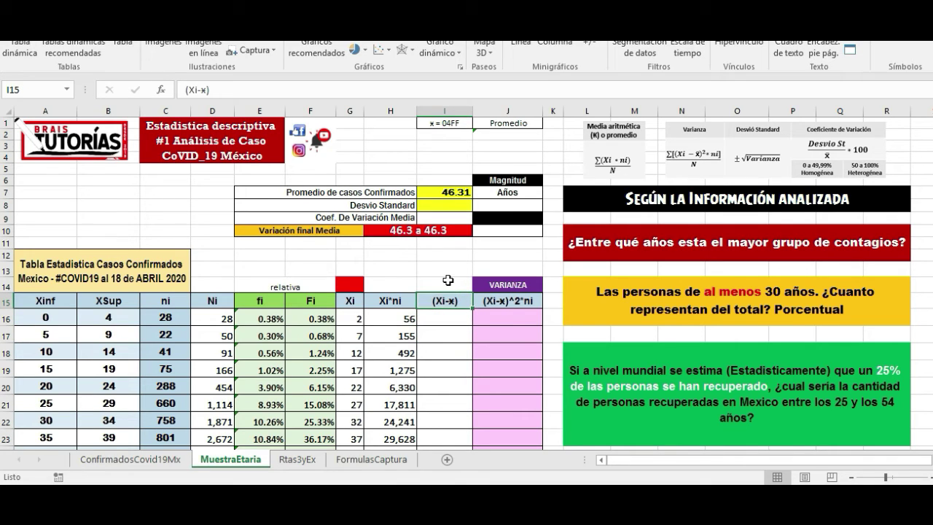
click(451, 133)
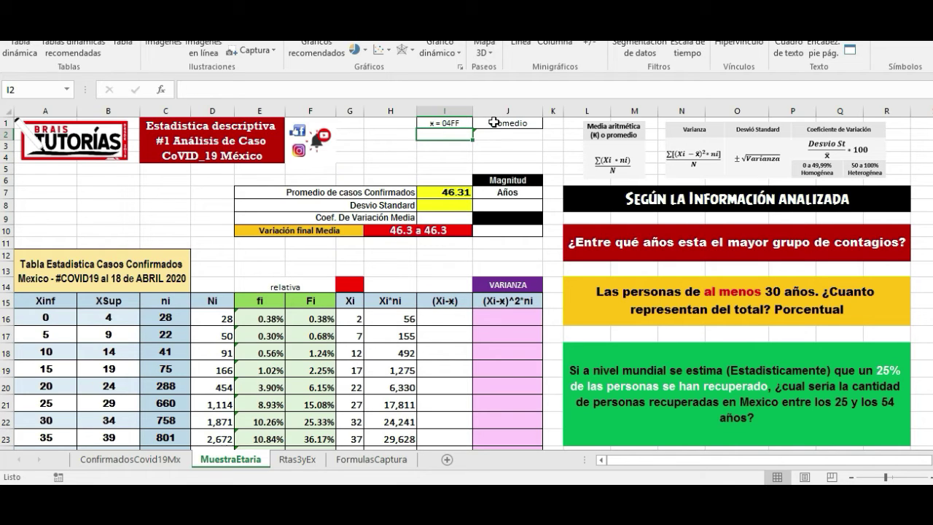
click(442, 316)
text(=)
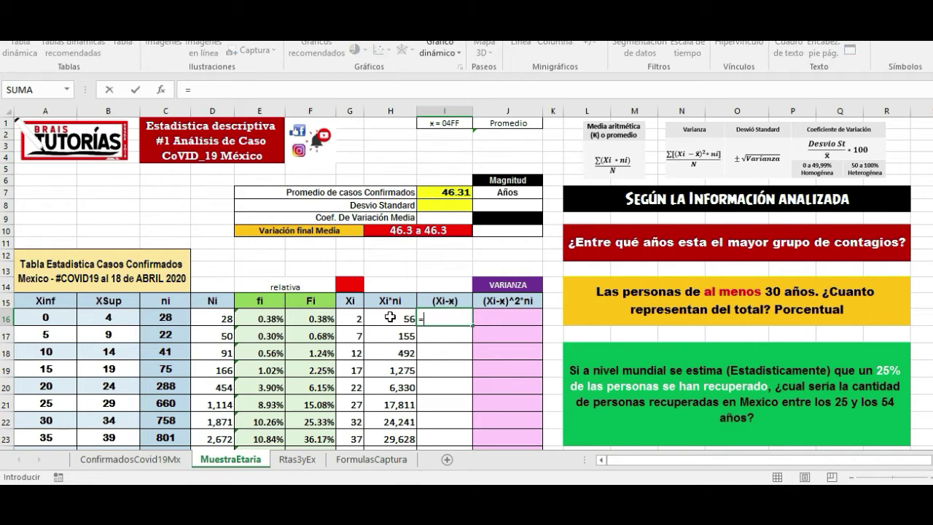
click(346, 318)
text(-)
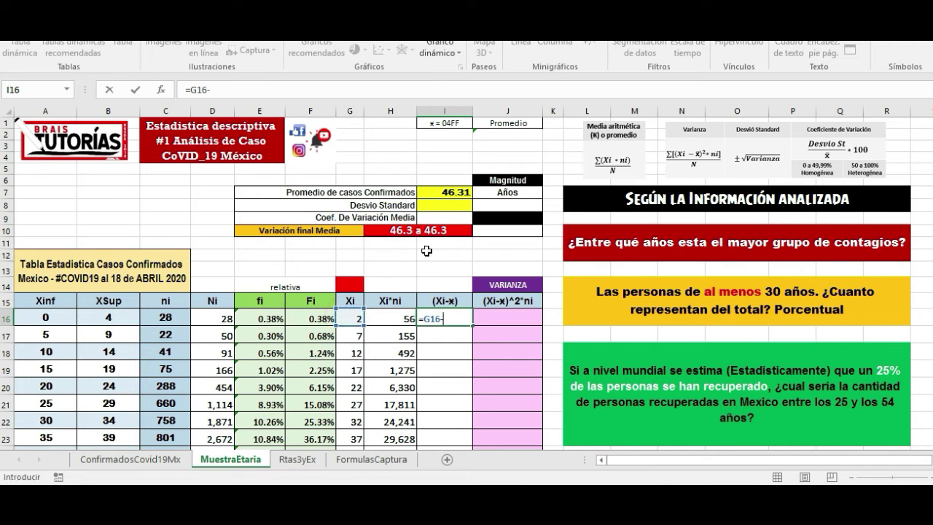
click(441, 192)
key(Return)
Try filling the I16 formula with its relative reference to the average down the (Xi-ӿ) column to row 33
click(452, 321)
scroll(452, 321, down, 3)
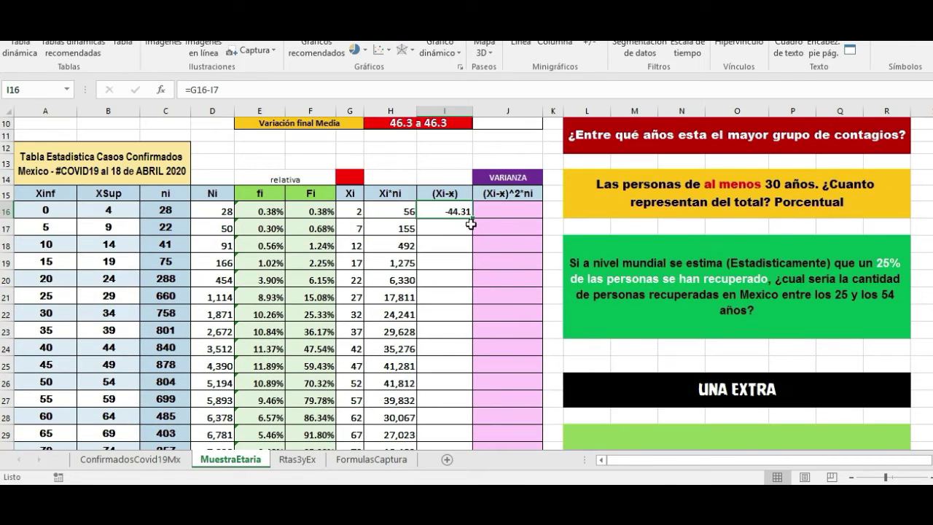
drag(471, 218, 457, 401)
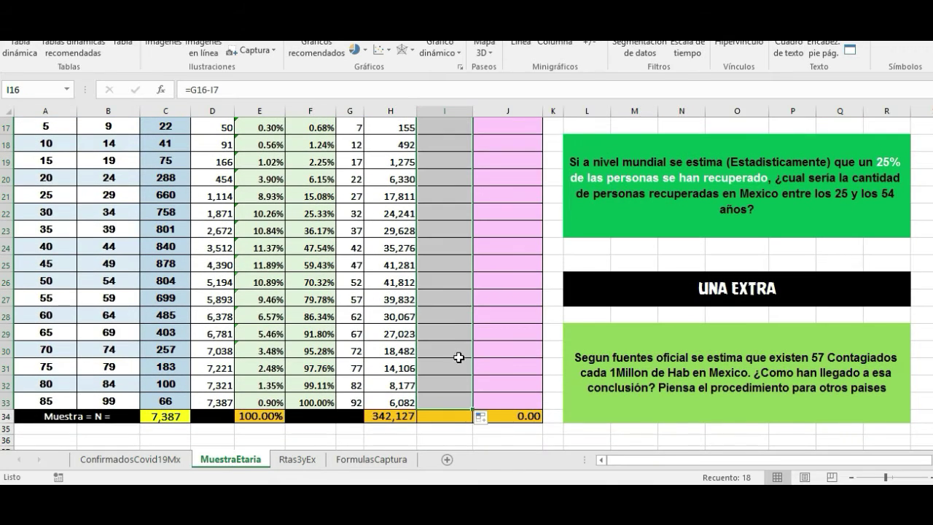
scroll(457, 316, up, 4)
Make the reference to the average absolute in cell I16 so that the formula reads =G16-$I$7
click(450, 272)
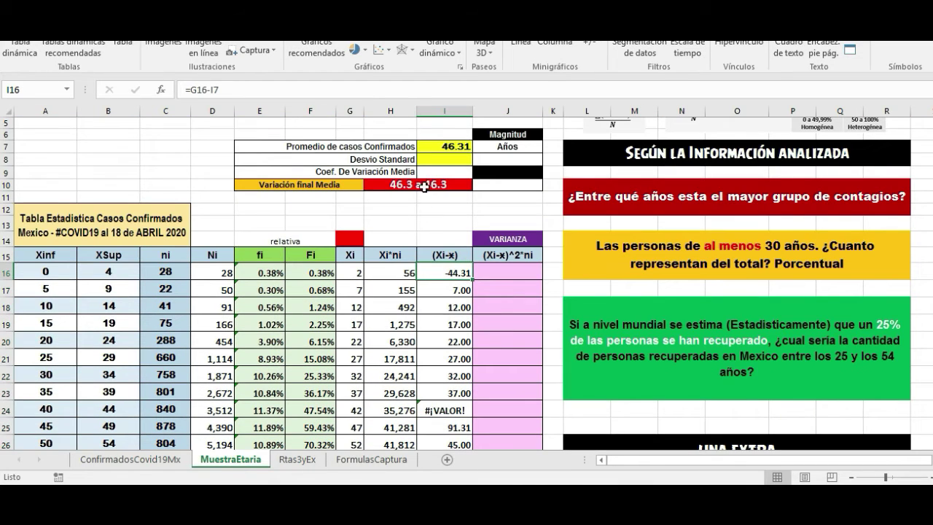
click(214, 91)
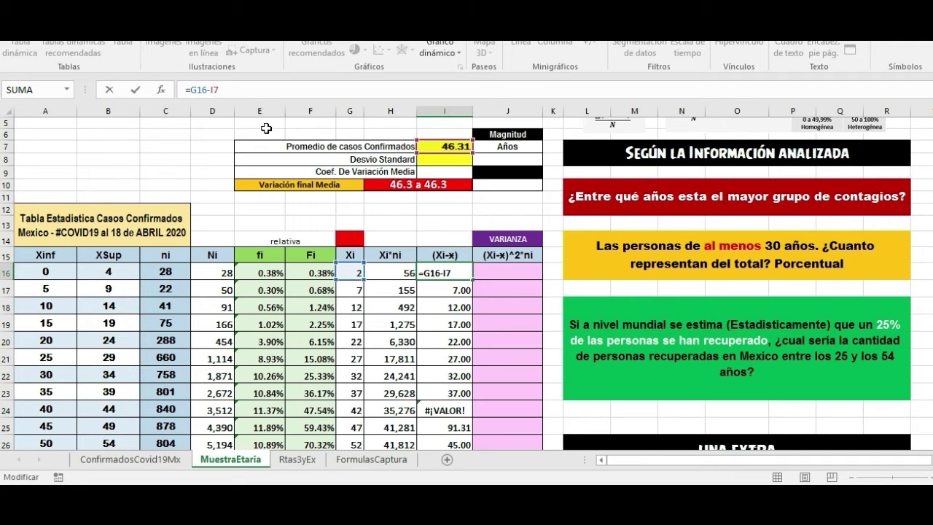
key(shift+Left)
key(shift+Left)
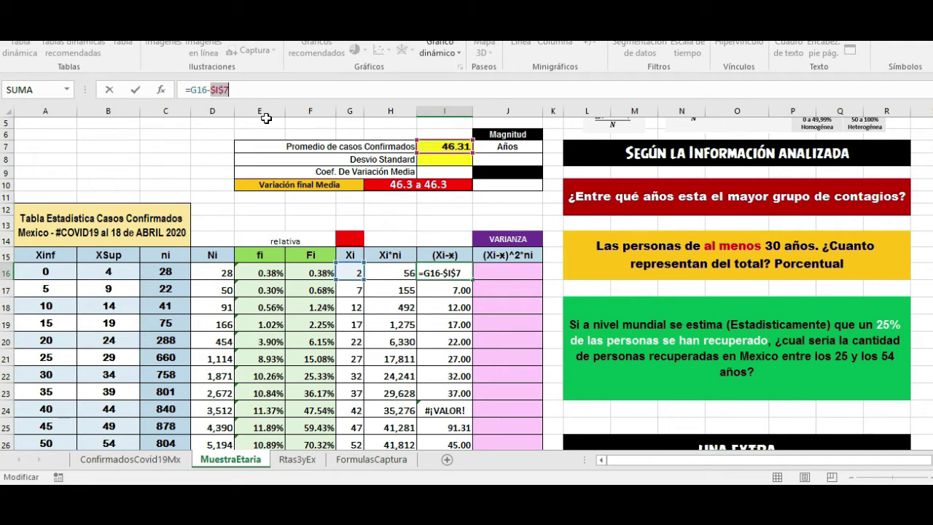
key(Return)
Fill the corrected formula from I16 down the (Xi-ӿ) column to row 33
click(462, 277)
drag(472, 280, 449, 405)
scroll(432, 277, up, 5)
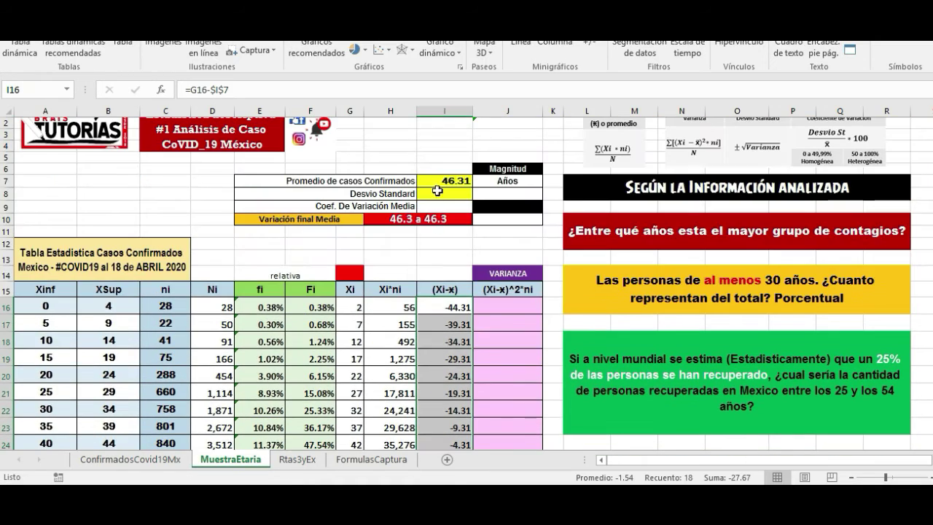
Examine the deviations in the (Xi-ӿ) column against the Xi midpoints and the average age of confirmed cases
click(440, 307)
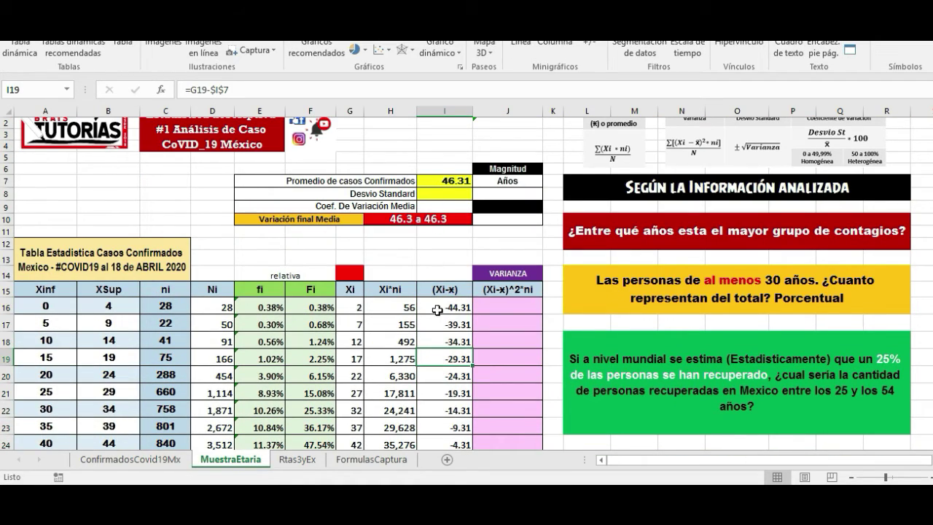
drag(350, 307, 353, 444)
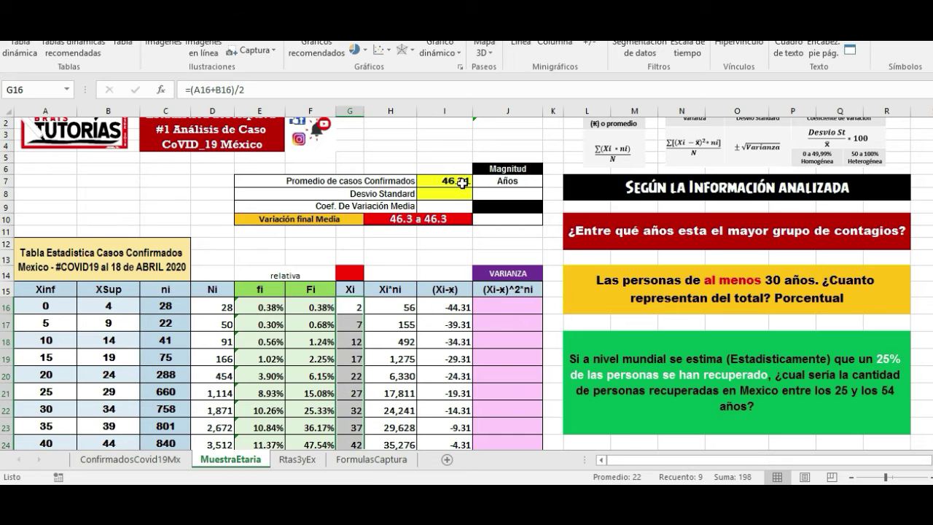
click(456, 177)
scroll(343, 226, down, 2)
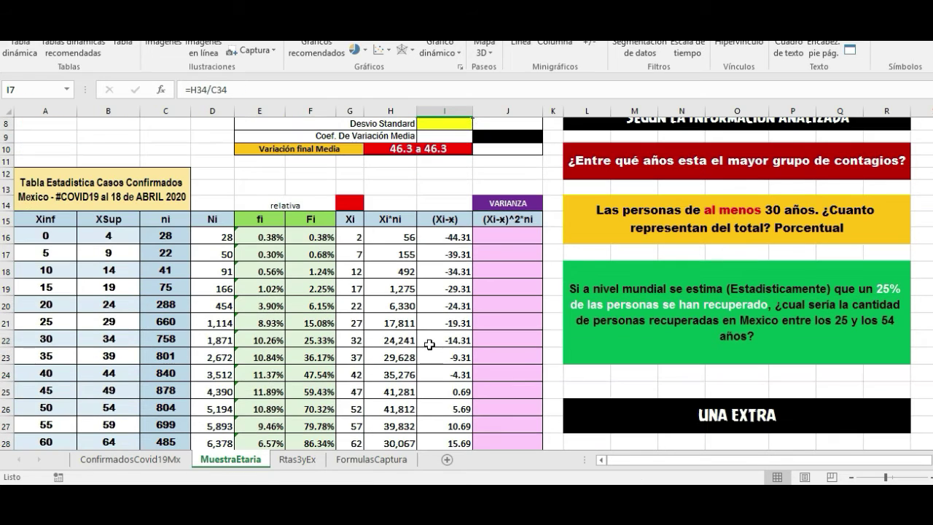
click(443, 423)
click(440, 323)
click(441, 271)
click(448, 252)
click(452, 333)
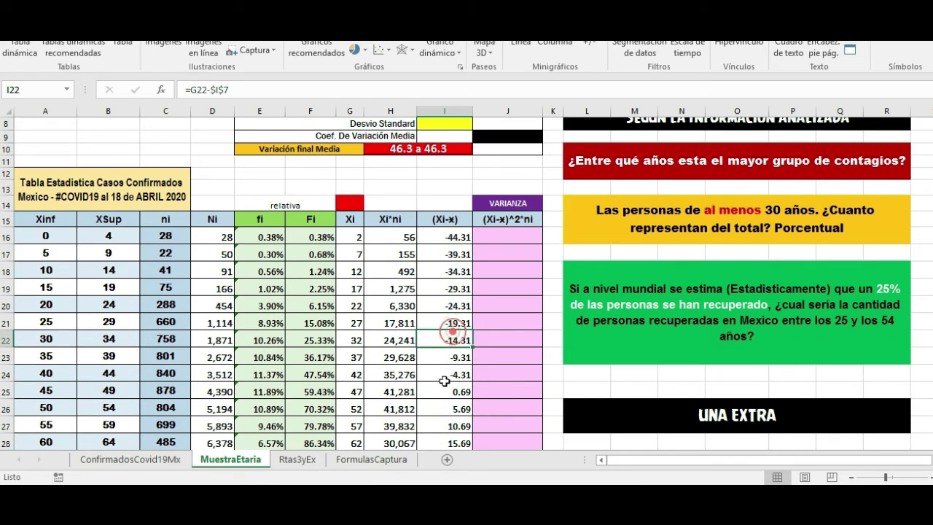
click(452, 286)
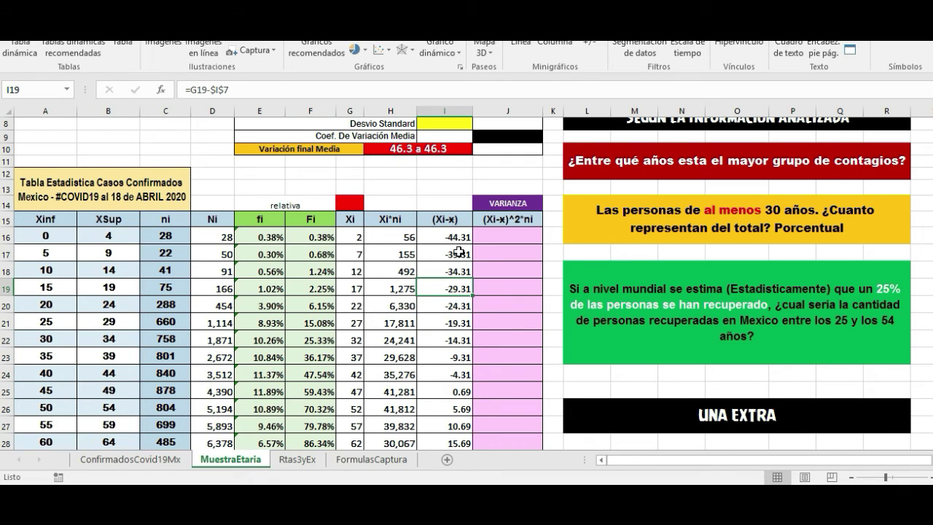
drag(499, 340, 500, 327)
Enter the formula =I16^2*C16 in cell J16 to multiply the squared deviation by the frequency
click(490, 234)
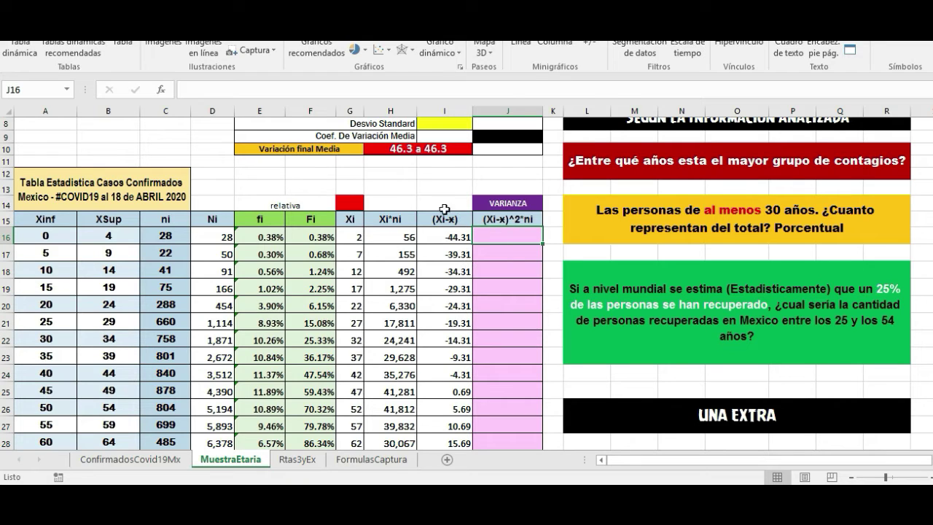
click(485, 232)
click(493, 251)
click(487, 229)
text(=)
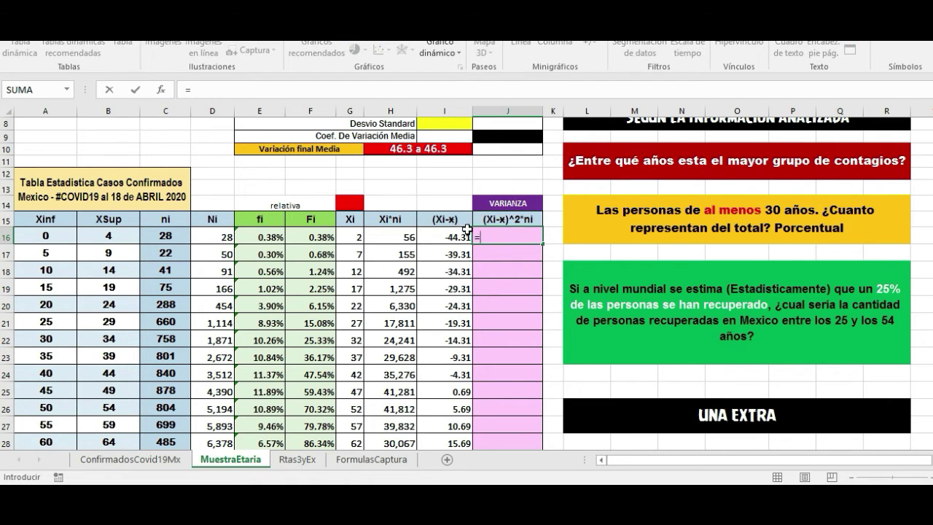
click(442, 237)
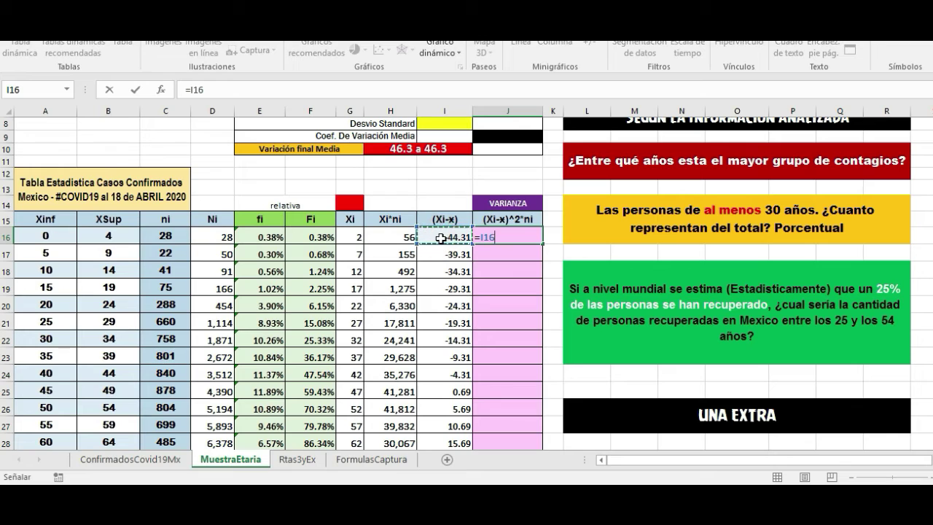
text(^^)
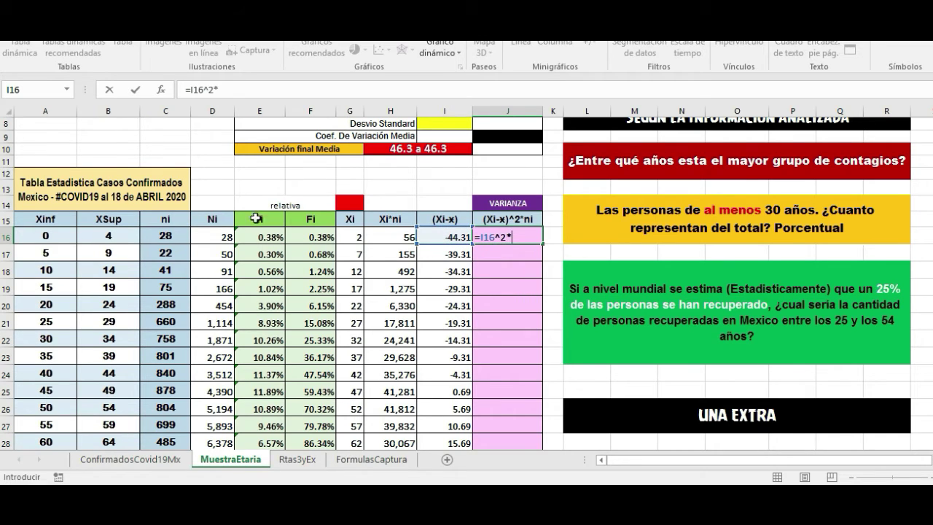
click(170, 237)
key(Return)
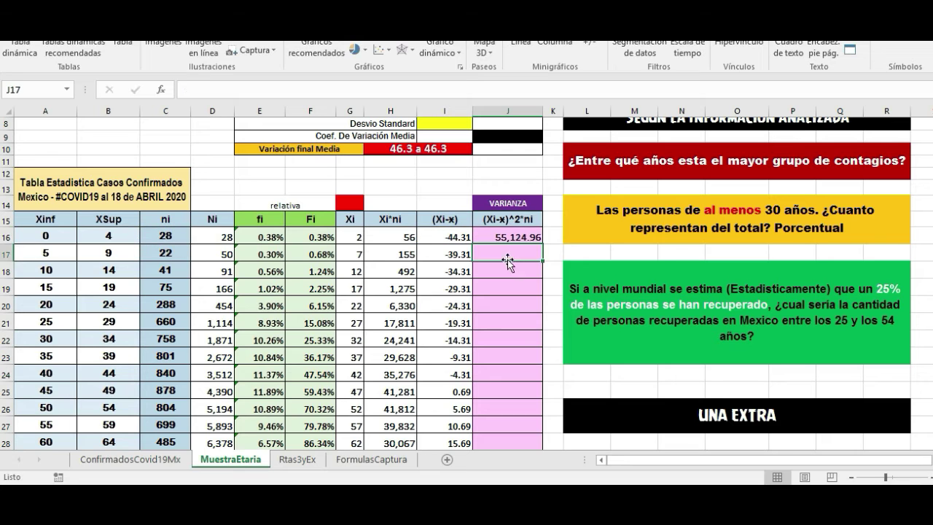
Fill the J16 formula down the (Xi-ӿ)^2*ni variance column to row 33
click(501, 236)
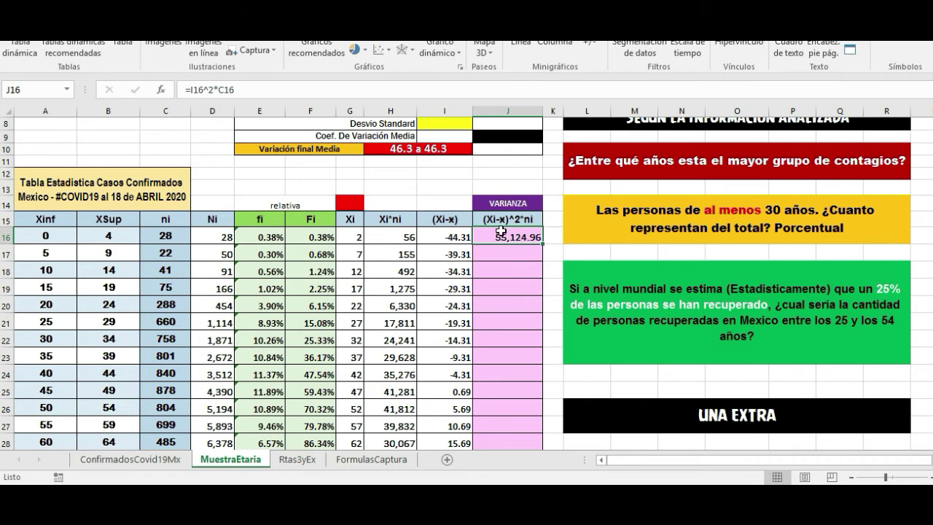
scroll(505, 222, down, 1)
click(469, 203)
scroll(460, 251, up, 2)
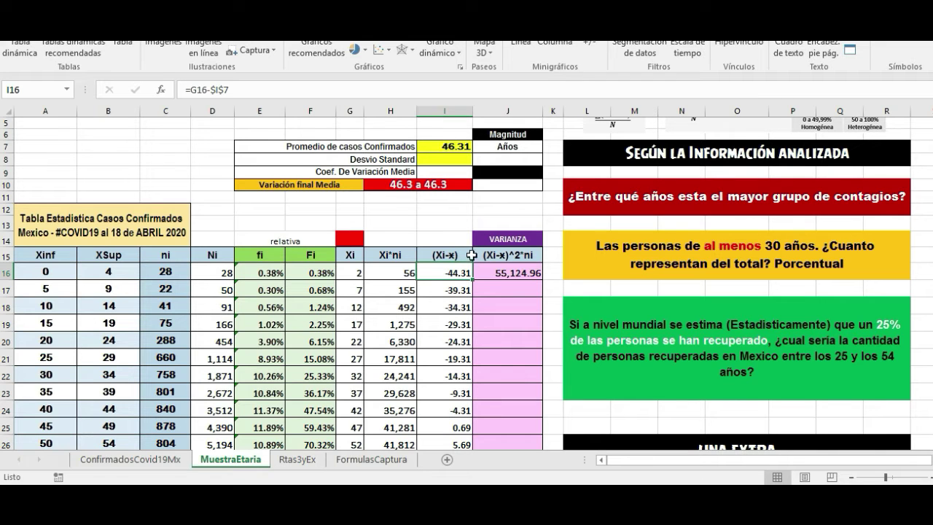
click(519, 272)
scroll(519, 272, down, 3)
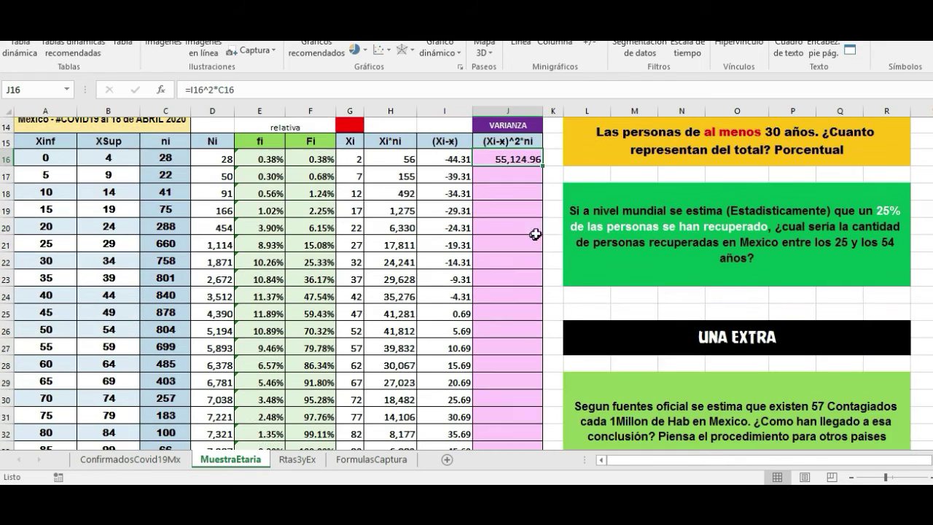
drag(541, 166, 523, 403)
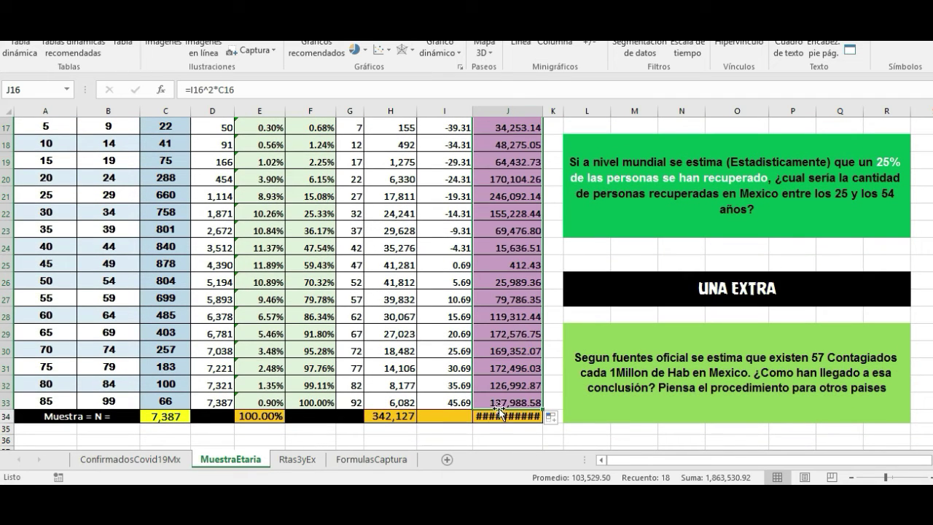
scroll(487, 331, up, 4)
Examine the deviation and variance columns, relating them to the case frequencies of the age groups from 35 to 54
click(506, 307)
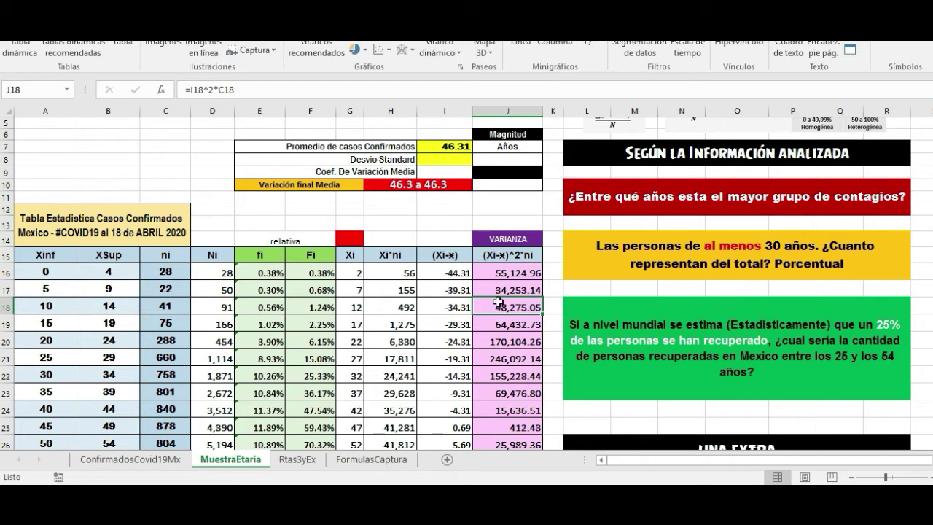
click(453, 274)
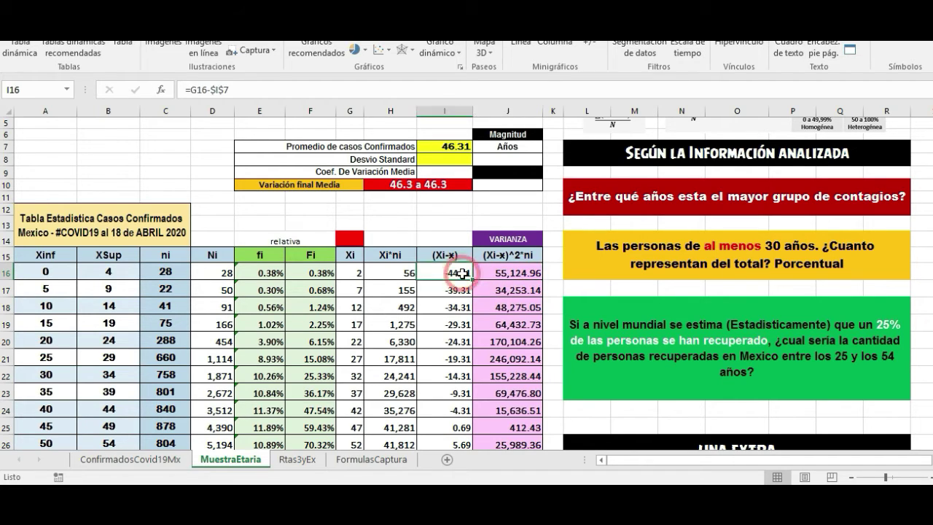
scroll(447, 274, down, 4)
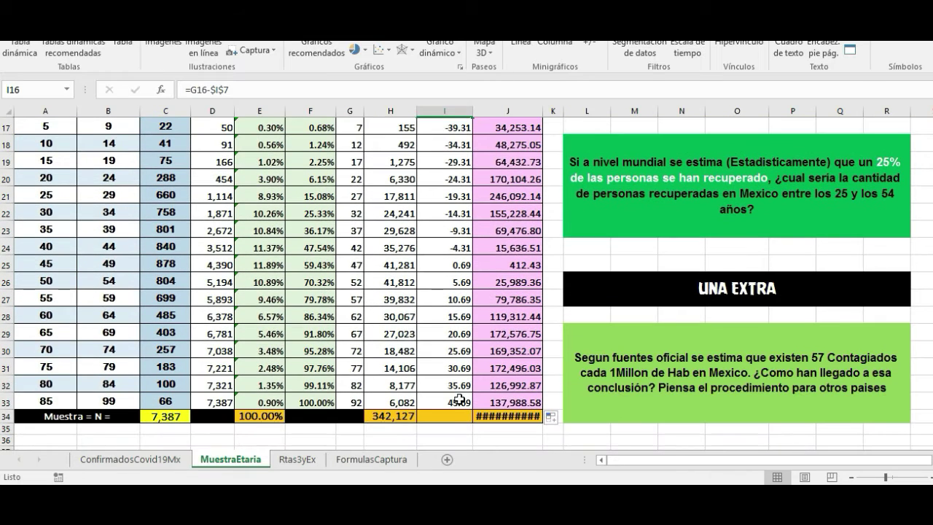
scroll(492, 278, up, 2)
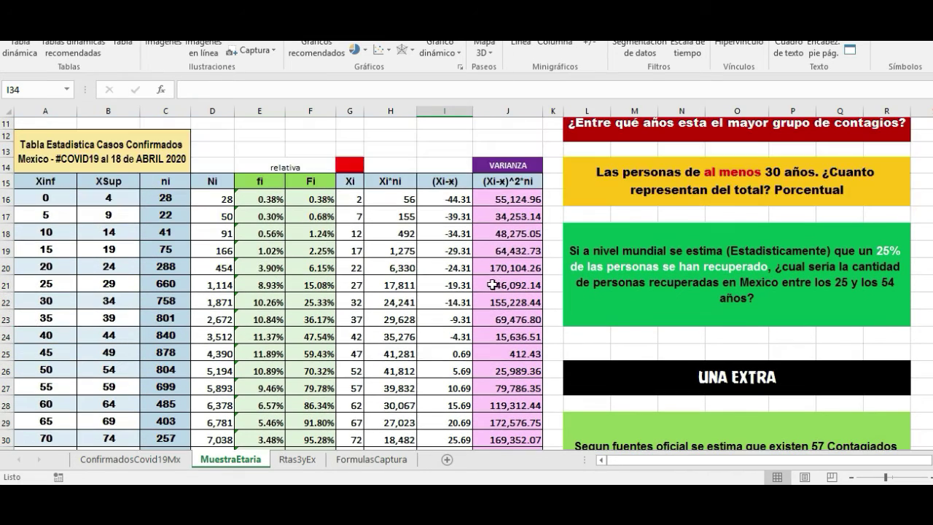
click(490, 201)
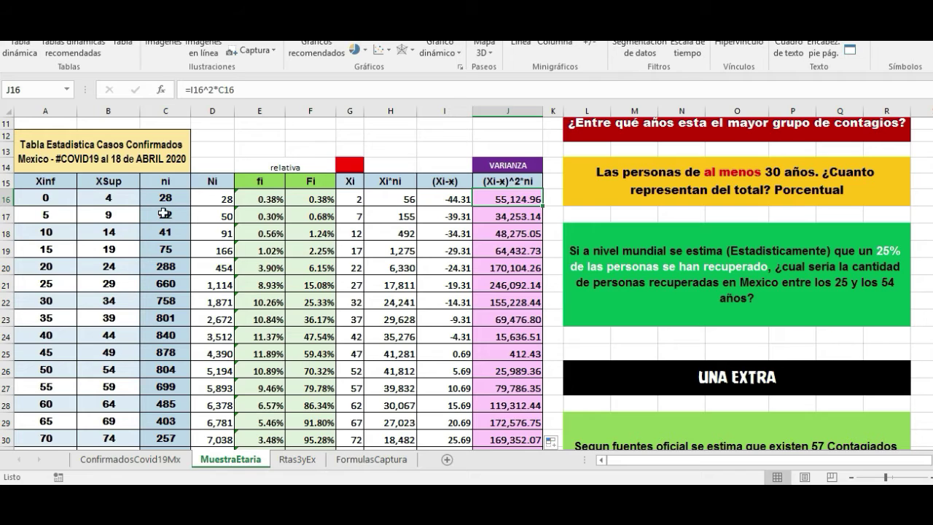
drag(152, 268, 161, 351)
drag(166, 319, 166, 369)
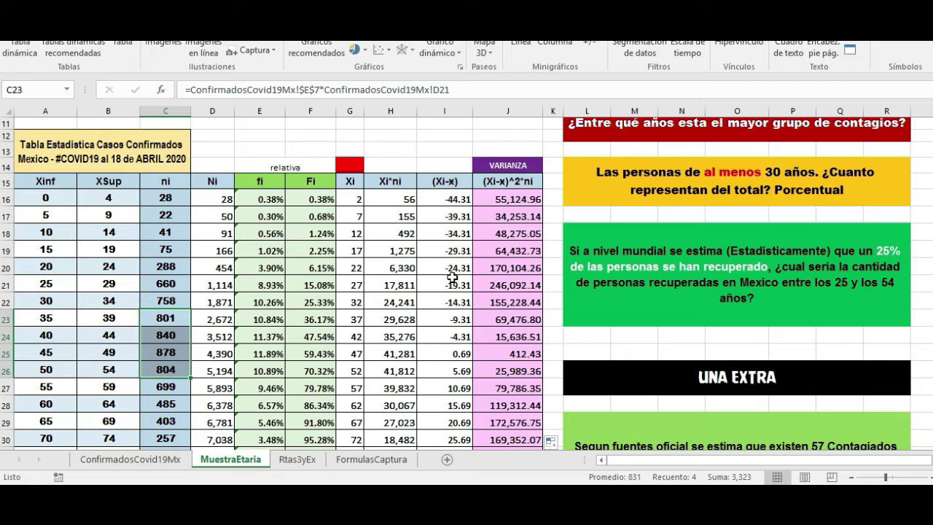
drag(175, 337, 521, 372)
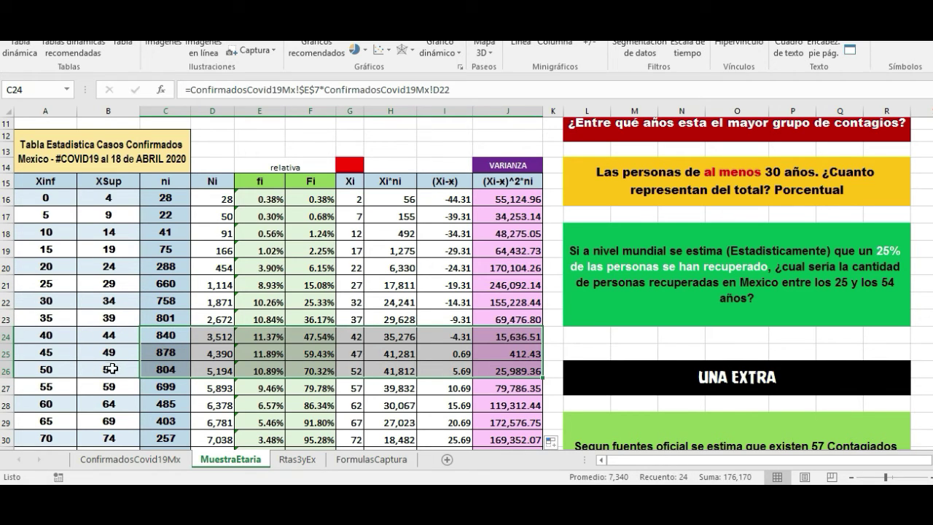
Compare the average age with the 45–49 group's midpoint and deviation, and check the 40–44 group's deviation
scroll(466, 266, up, 2)
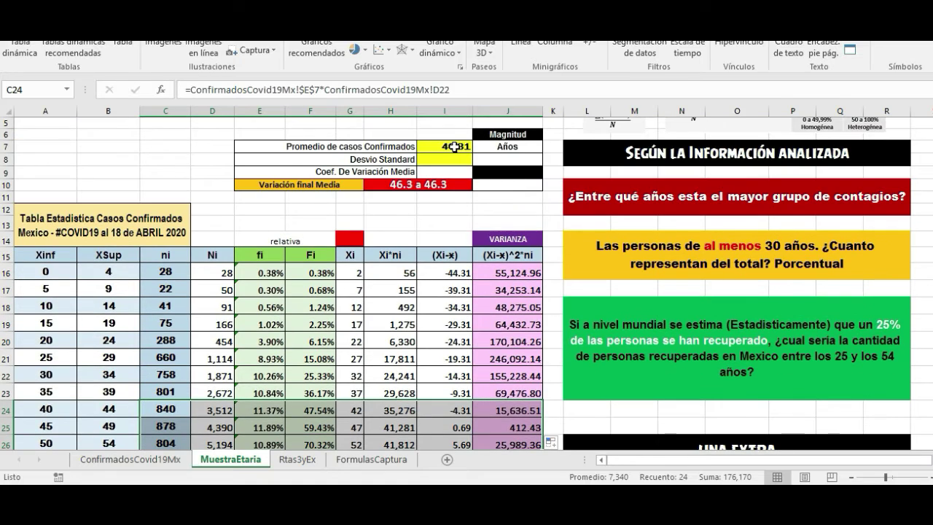
scroll(314, 234, down, 2)
drag(66, 350, 175, 353)
click(350, 352)
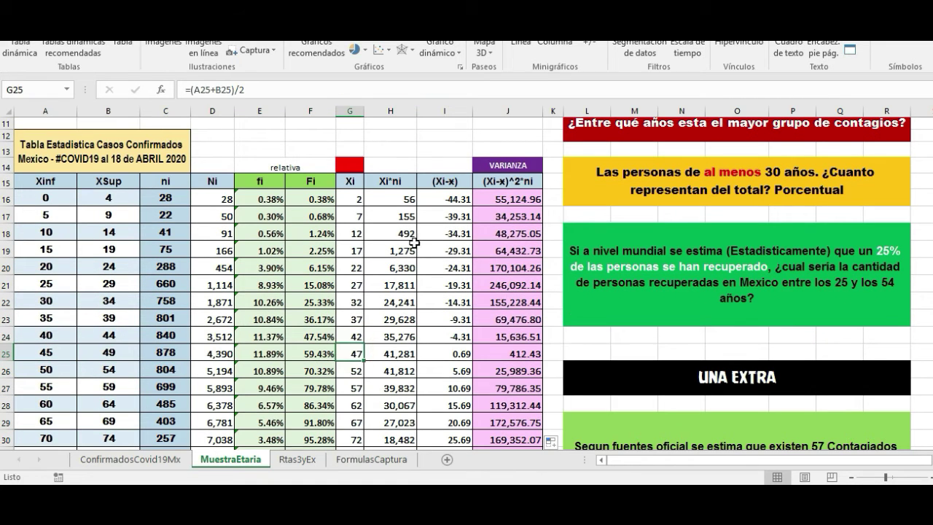
click(460, 354)
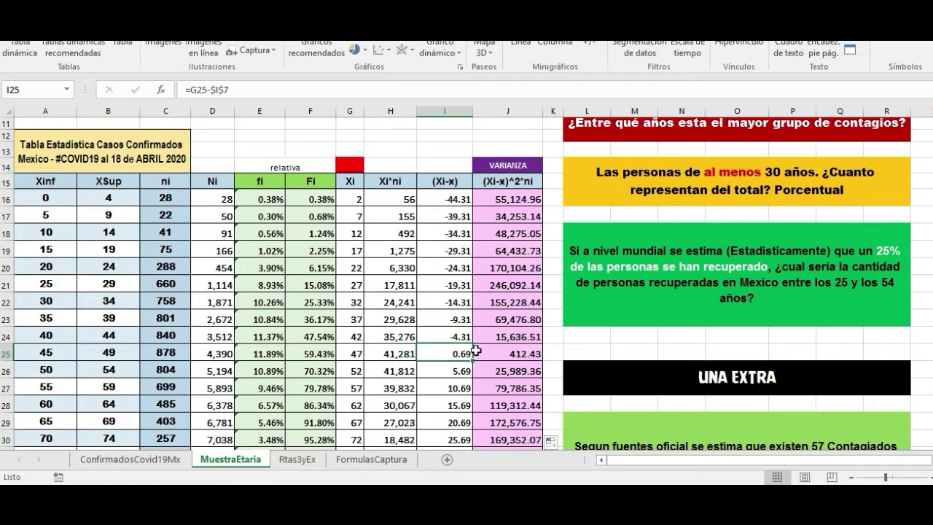
click(453, 337)
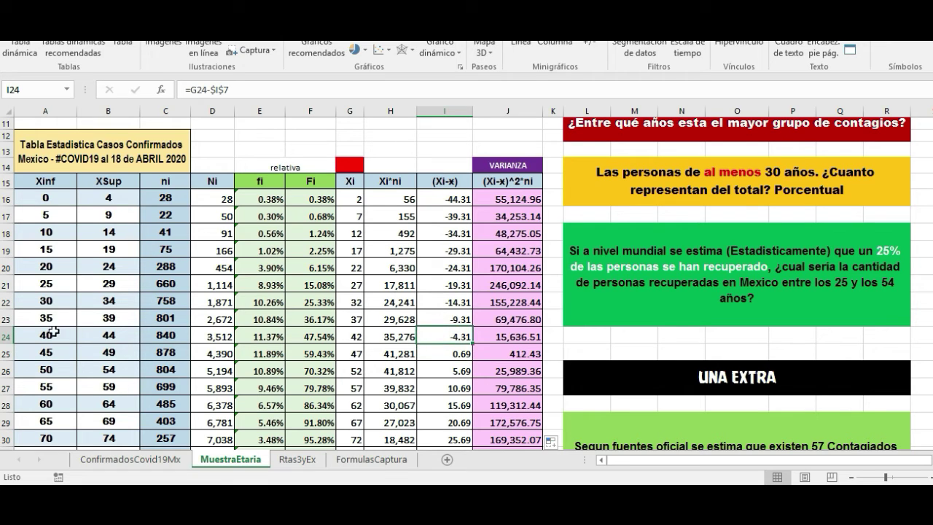
Compare the frequencies of the 45–49 and 40–44 age groups with the 40–44 group's variance term
click(159, 351)
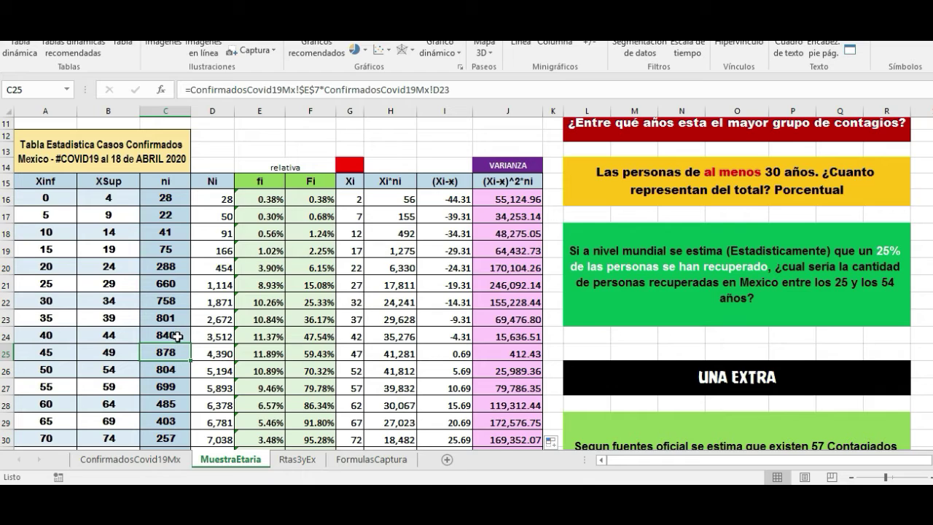
click(177, 334)
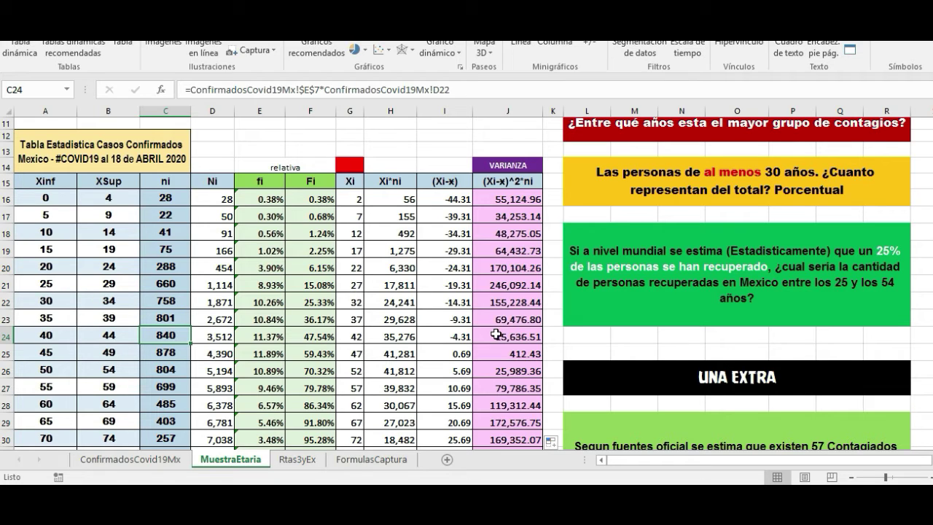
mouse_move(495, 335)
mouse_down()
mouse_move(492, 348)
mouse_move(496, 339)
mouse_up()
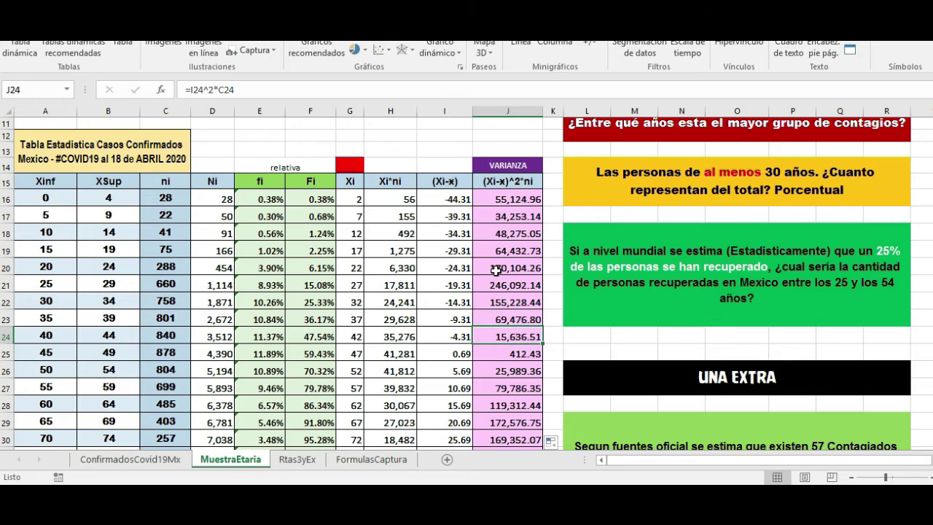
Widen column J so the total of the (Xi-ӿ)^2*ni column in J34 fits its cell
scroll(496, 270, down, 3)
click(506, 364)
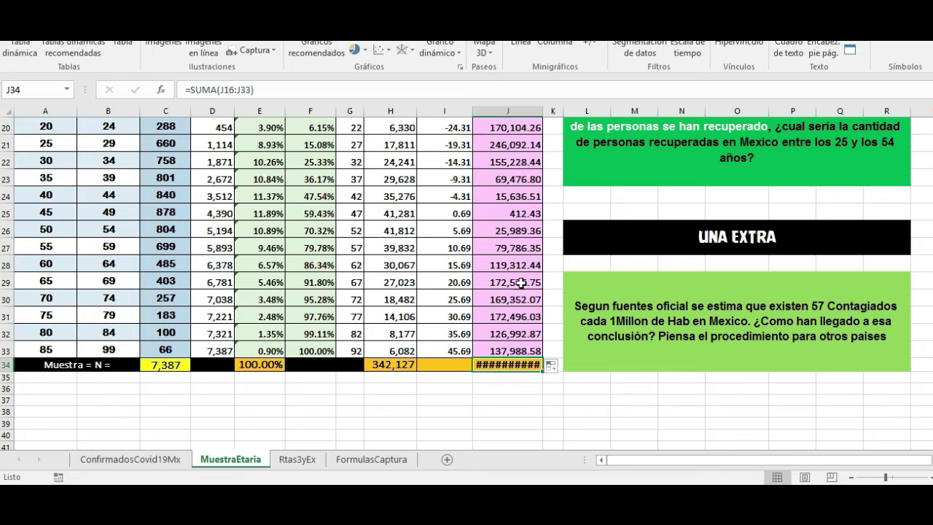
double_click(544, 110)
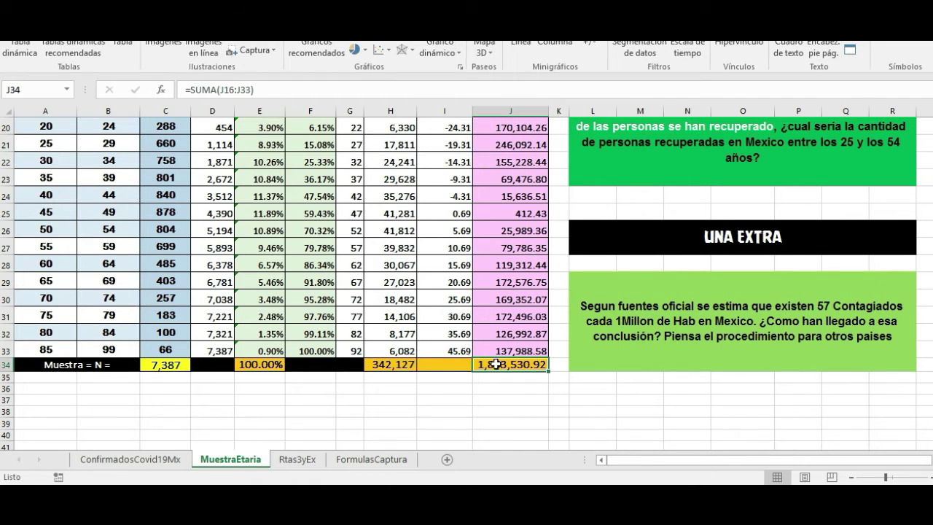
drag(550, 109, 559, 109)
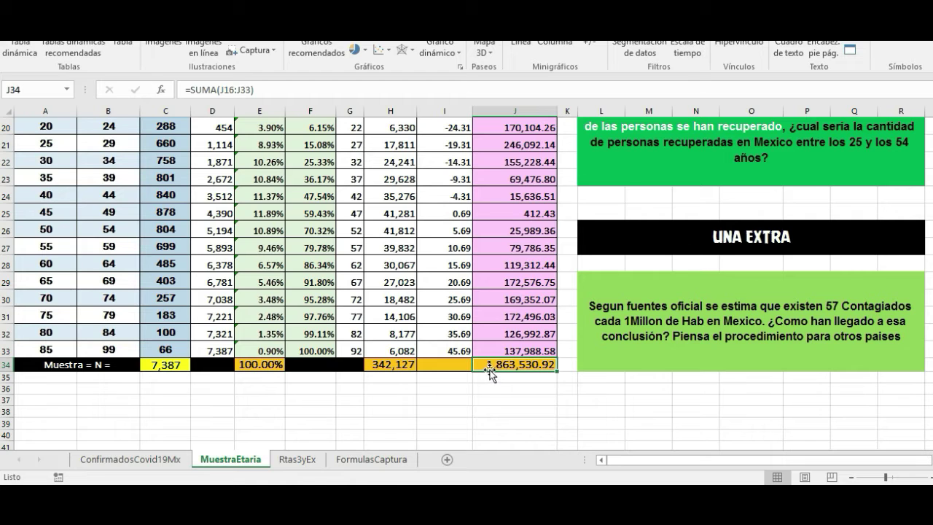
Calculate the variance in J36 by dividing the squared-deviation total by the sample size with =J34/C34
click(515, 391)
scroll(517, 375, up, 5)
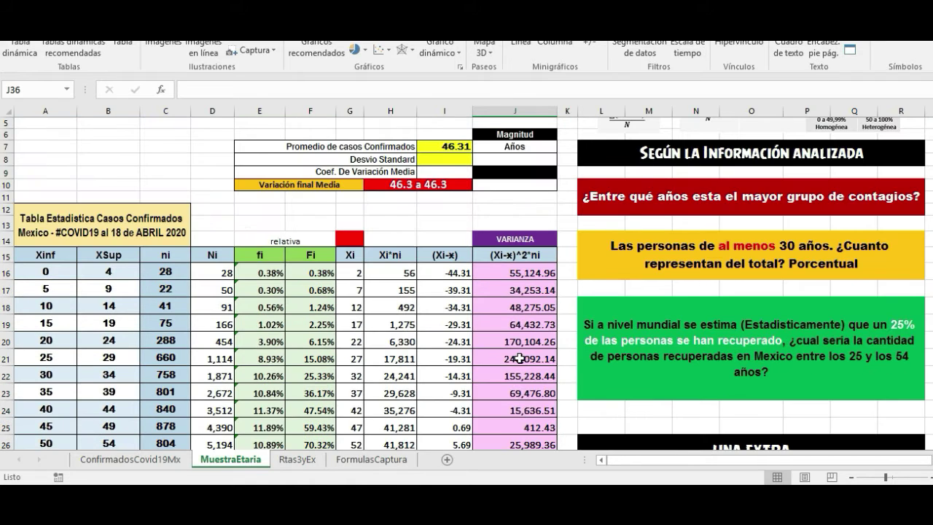
scroll(576, 350, up, 2)
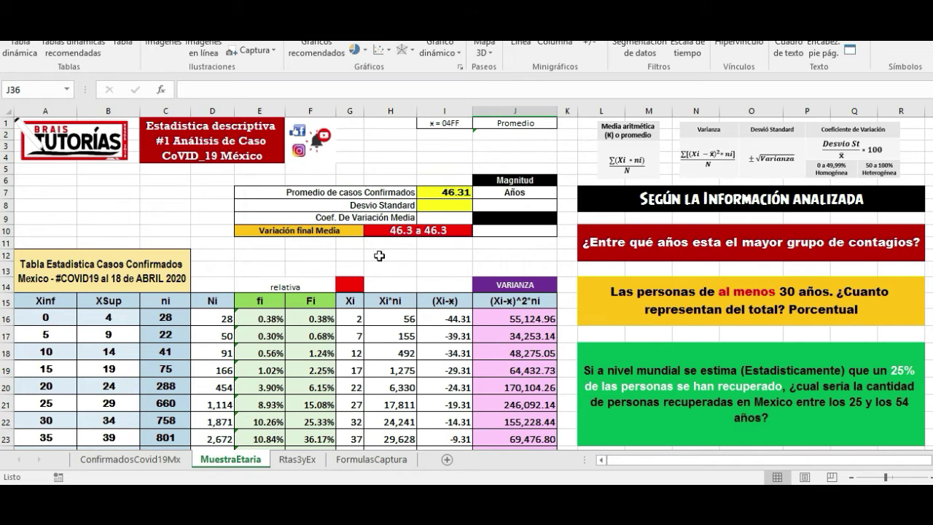
scroll(408, 332, down, 6)
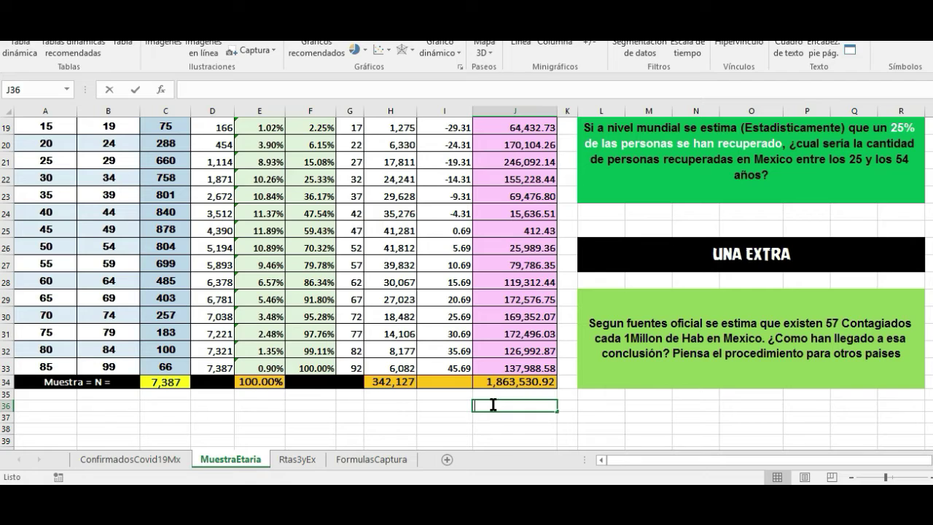
text(=)
click(481, 380)
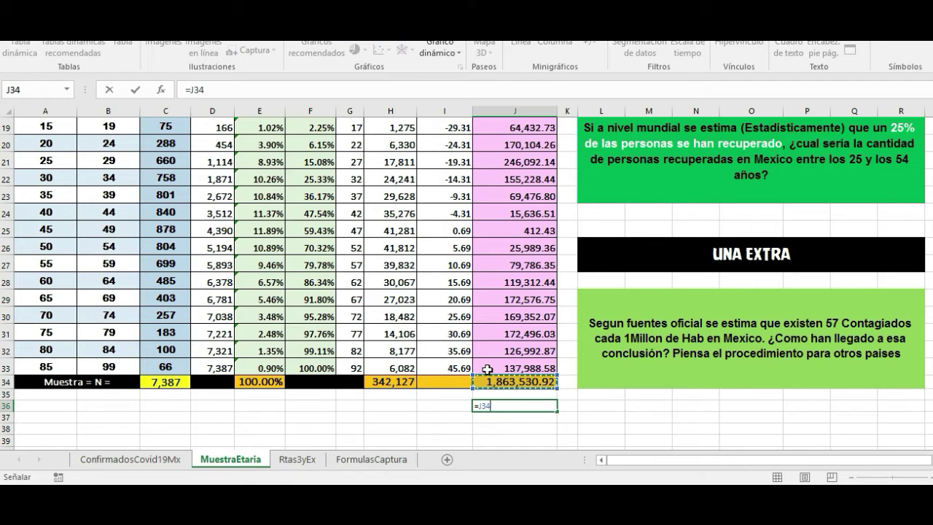
text(/)
click(174, 383)
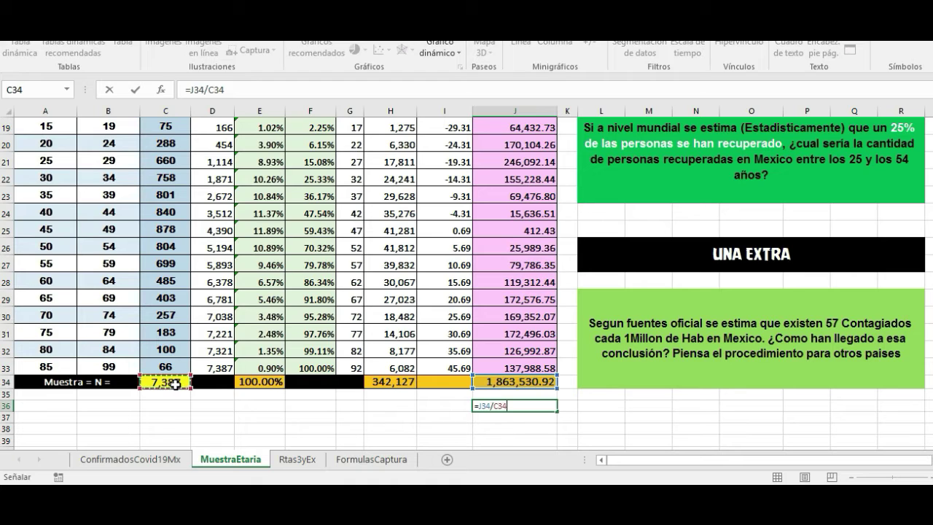
key(Return)
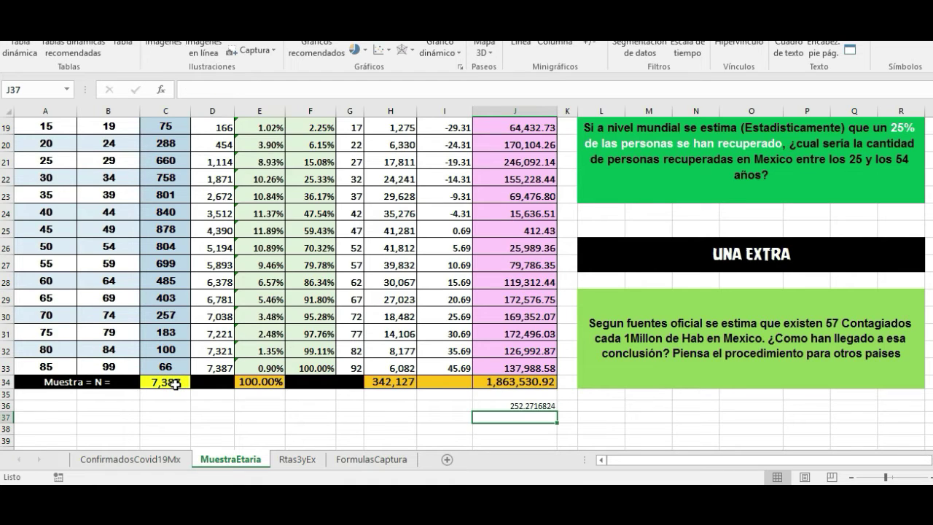
Format the variance in J36 to show two decimal places
click(496, 397)
click(494, 405)
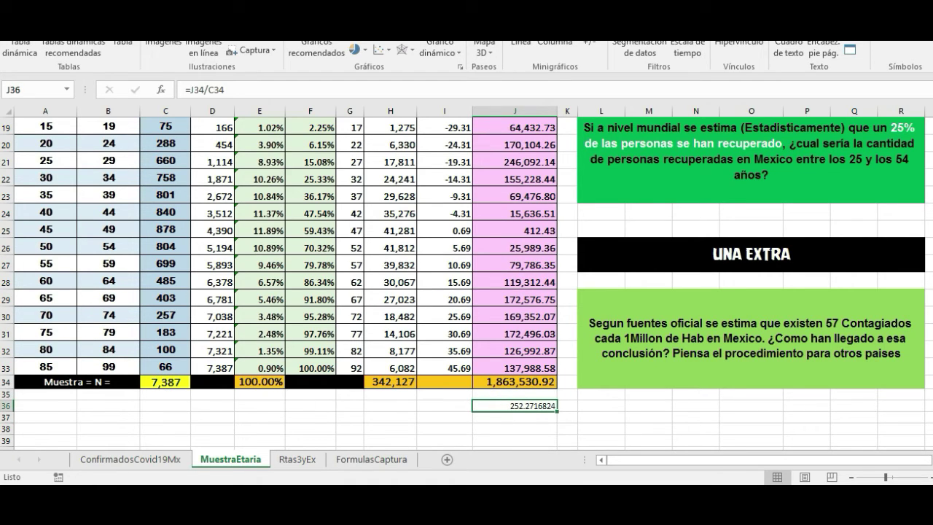
click(61, 15)
click(503, 30)
click(471, 77)
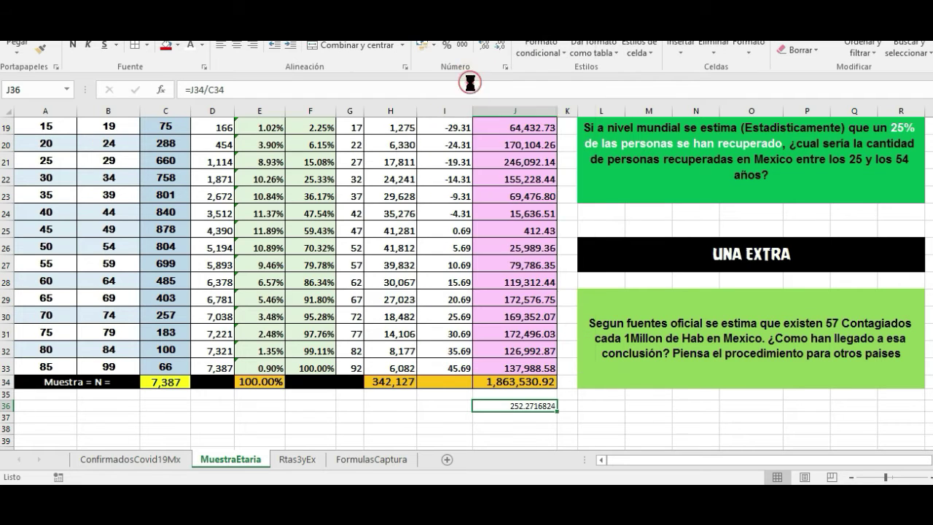
click(545, 415)
click(545, 406)
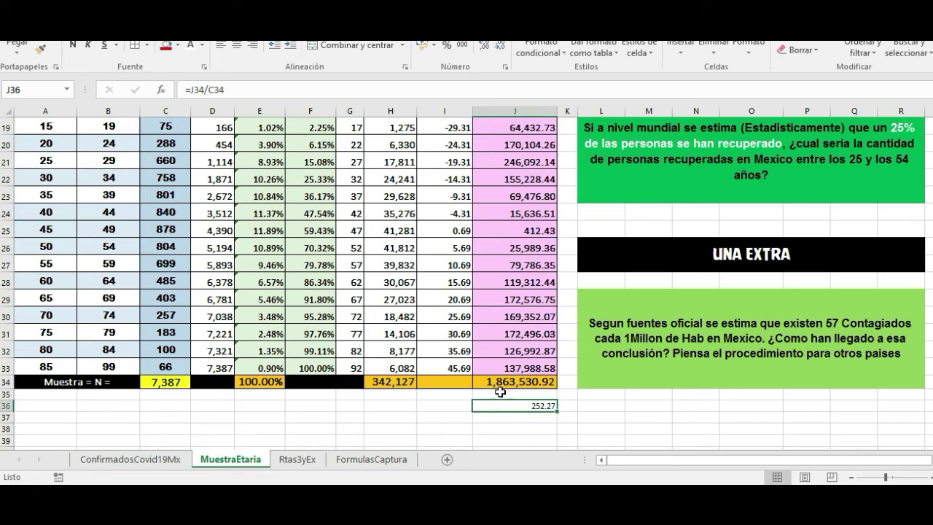
Review the squared-deviation total in J34 and the sample size in C34 that produce the variance in J36
click(498, 383)
click(172, 382)
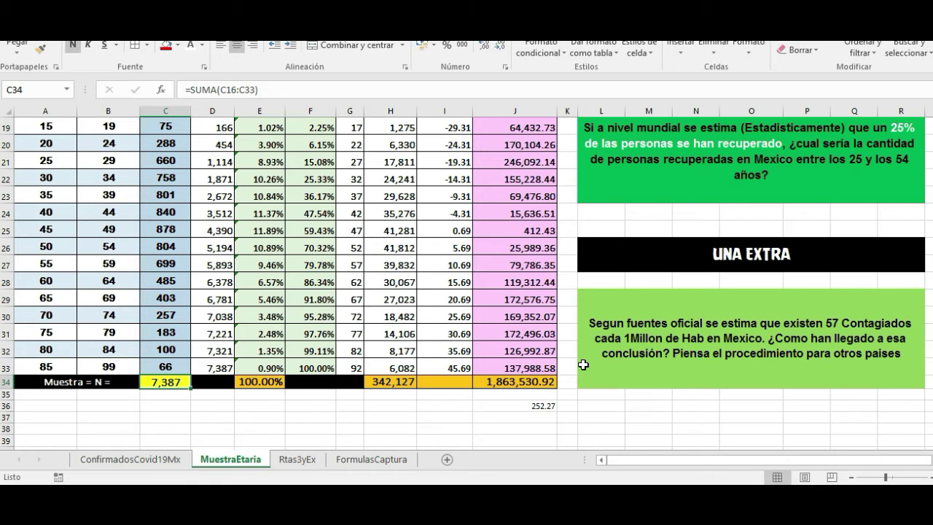
click(523, 406)
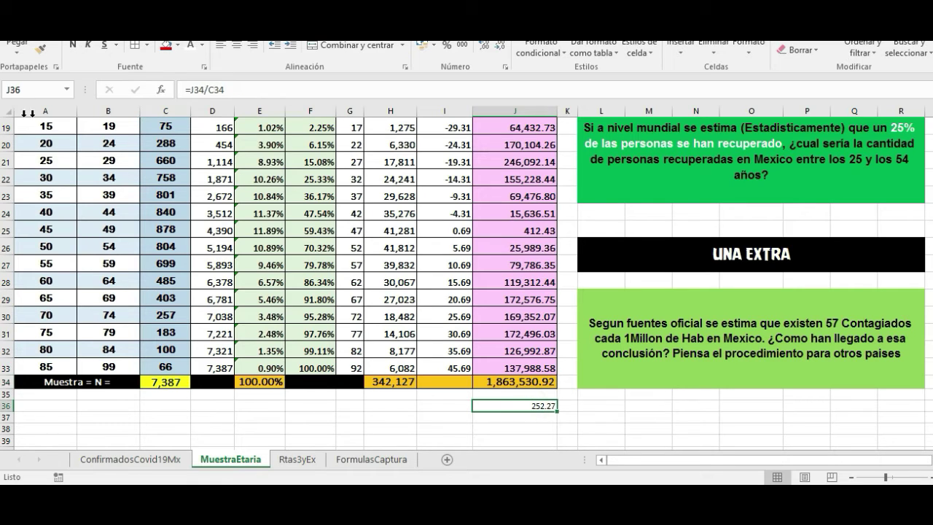
Calculate the Desvio Standard in I8 as the square root of the variance with =J36^0.5
scroll(395, 266, up, 6)
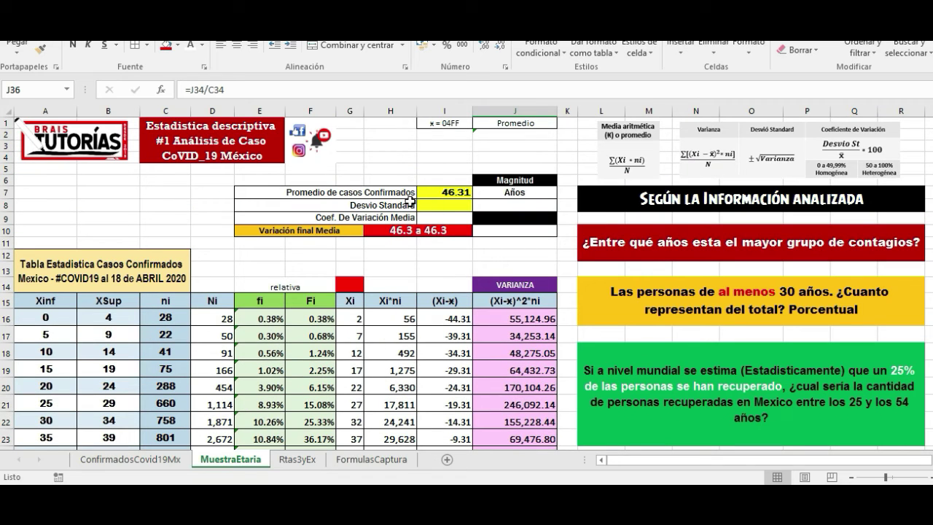
click(433, 206)
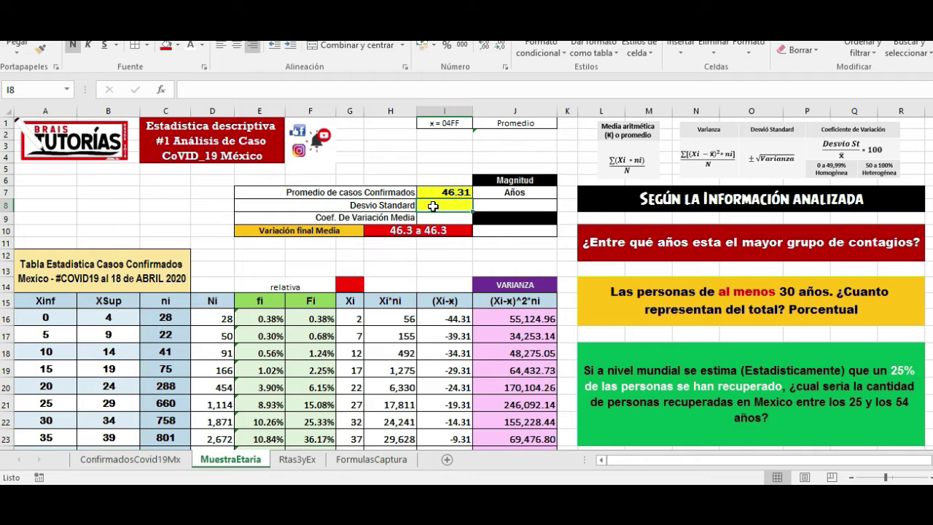
text(=J36)
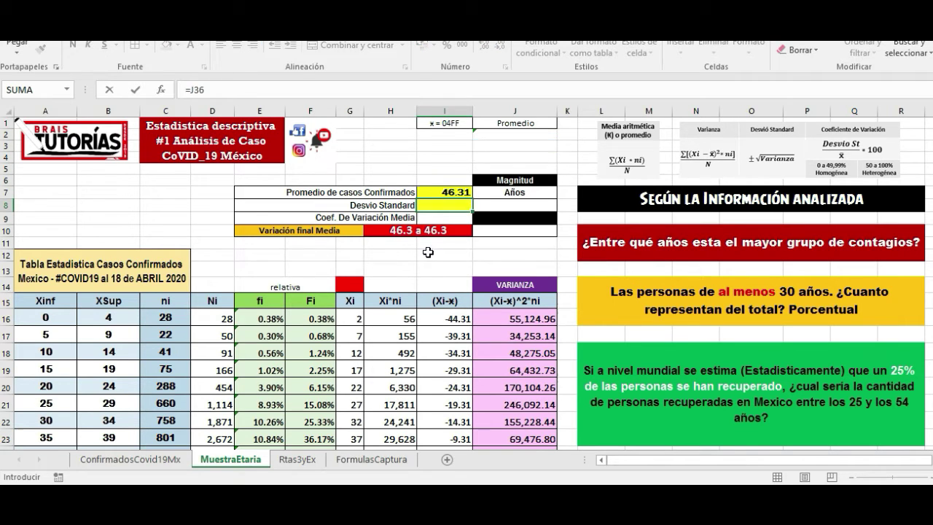
scroll(428, 253, down, 6)
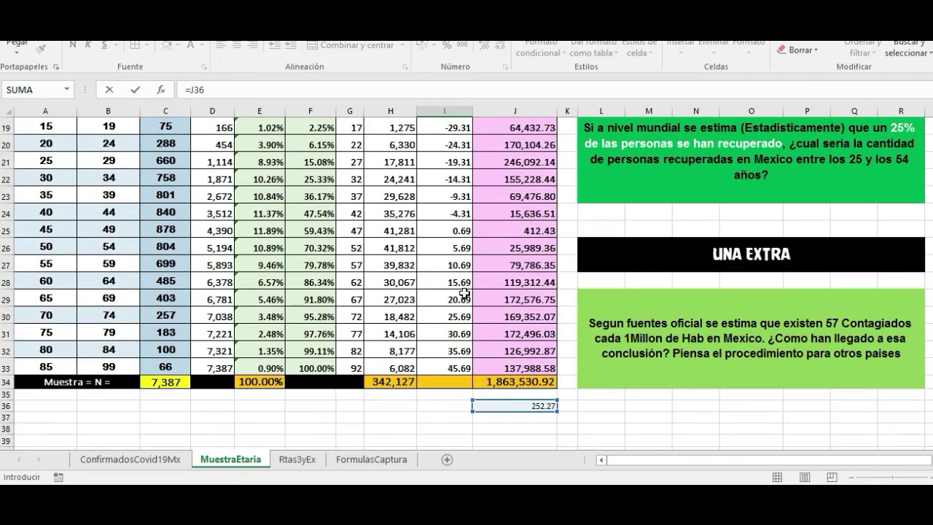
scroll(437, 328, up, 6)
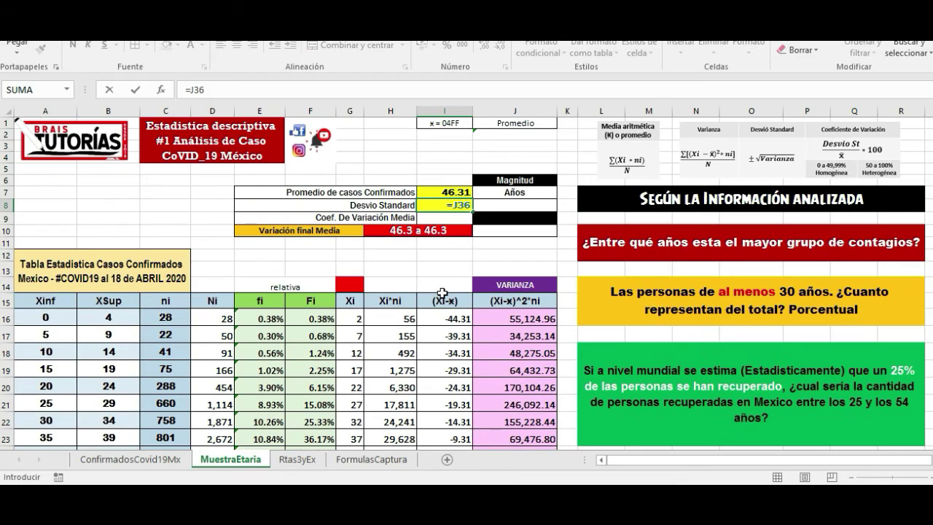
text(^0.5)
key(Return)
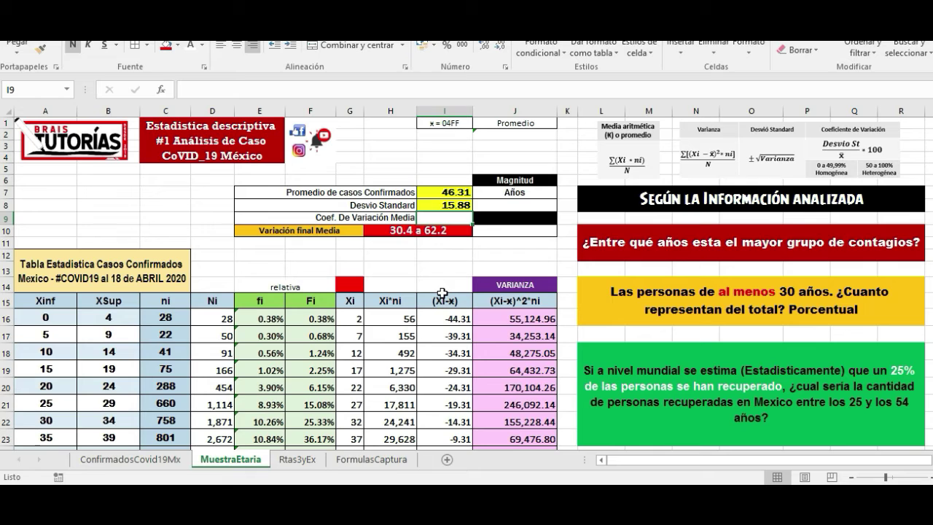
Test the 0.5 exponent as a square root by entering =4^0.5 in empty cell C8
click(433, 161)
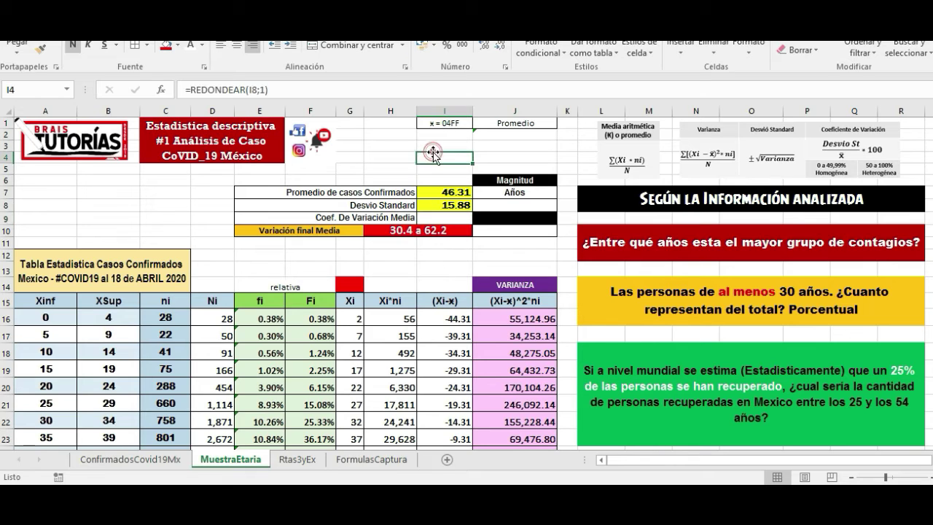
click(172, 205)
text(=4)
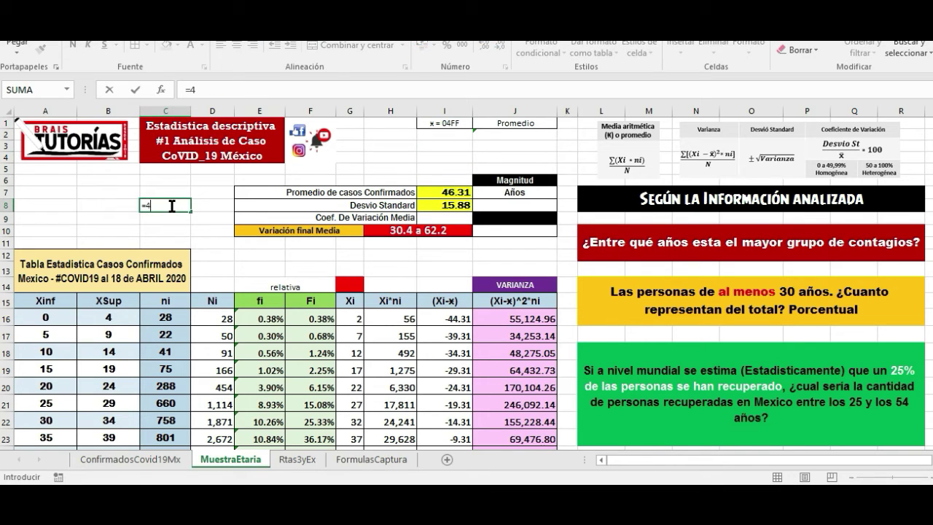
text(*0.5)
key(Return)
click(171, 205)
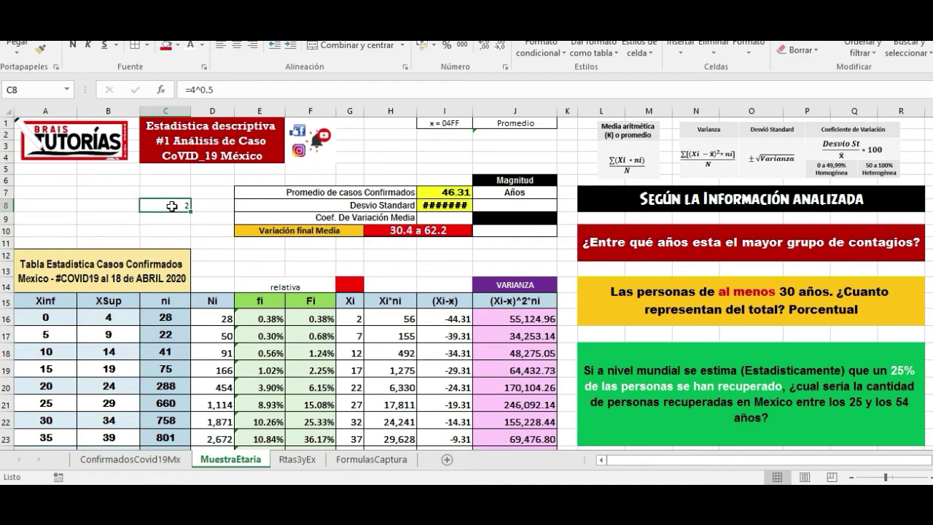
Change the test formula in C8 to =16^0.5 and clear the cell
click(194, 89)
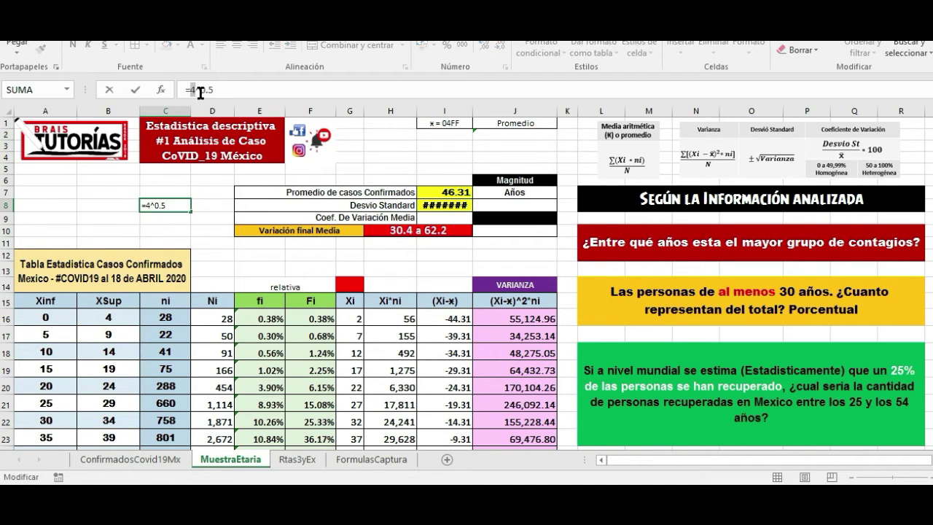
key(Return)
click(164, 207)
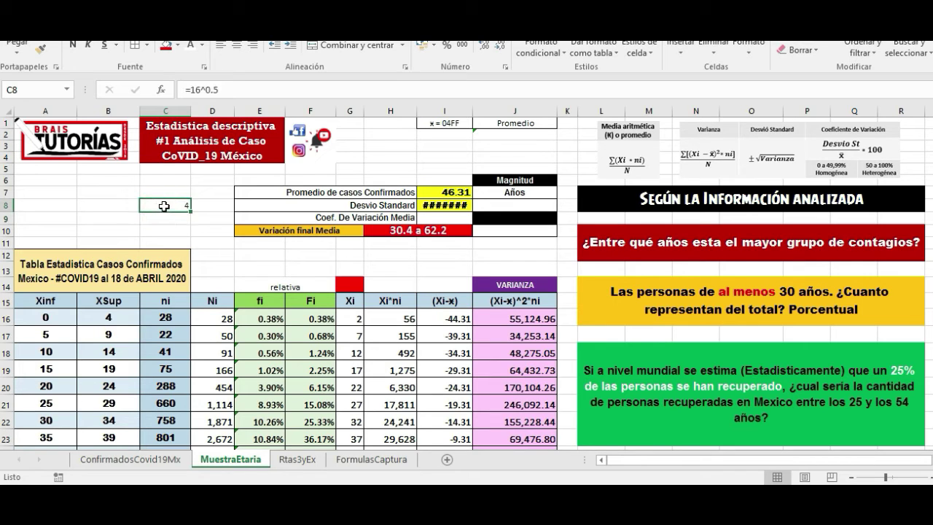
key(Delete)
Examine the standard deviation in I8 and the Variación final Media range formula in H10
click(438, 204)
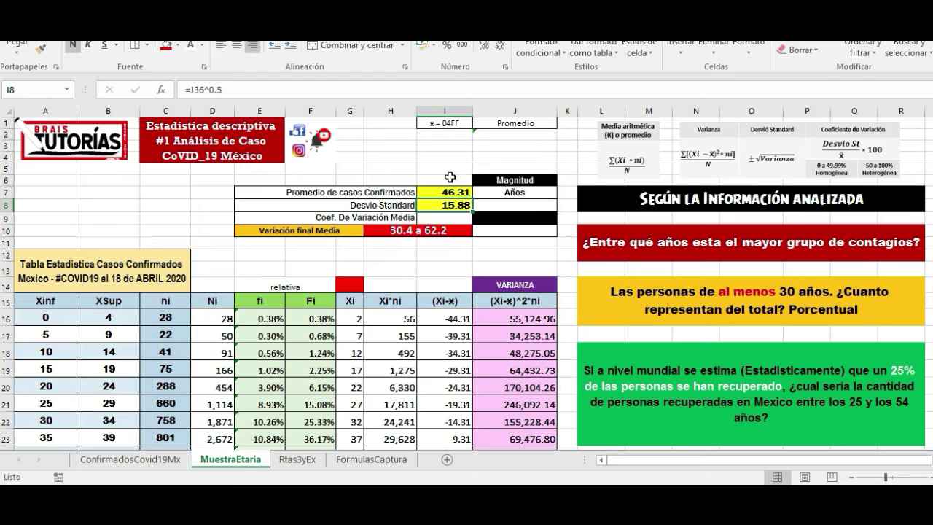
click(396, 229)
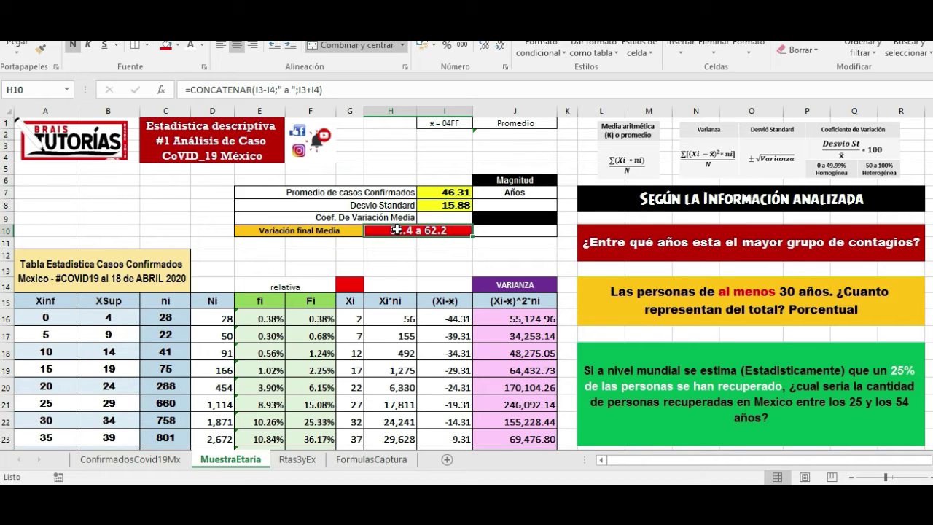
click(432, 206)
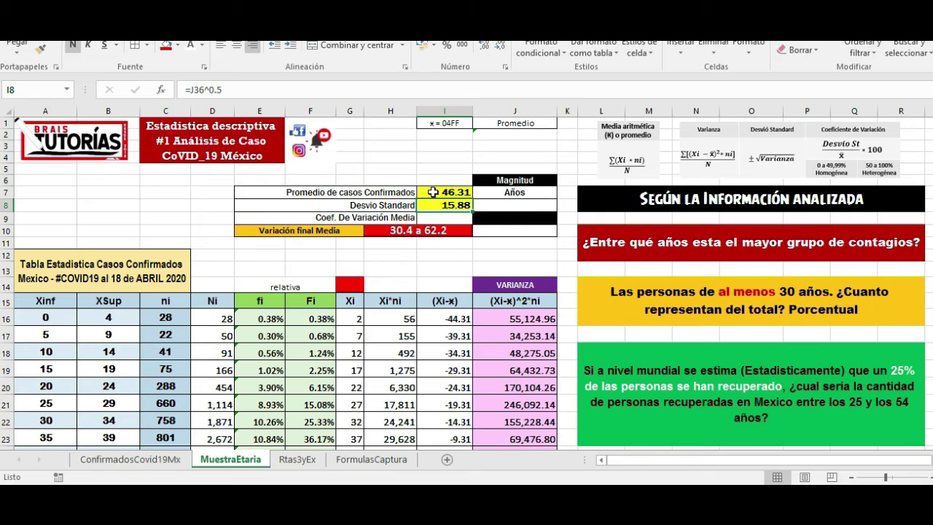
Enter Años as the Magnitud of the Desvio Standard in J8
click(485, 204)
text(Años)
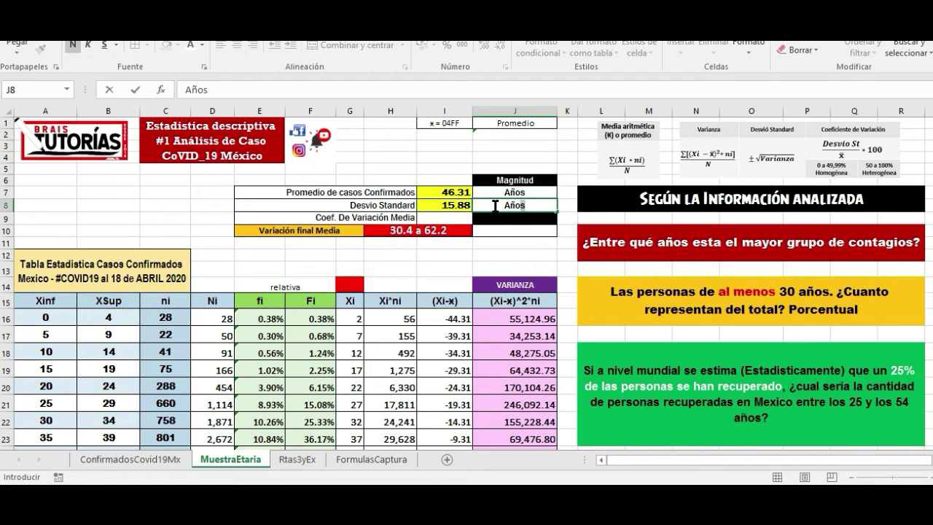
key(Return)
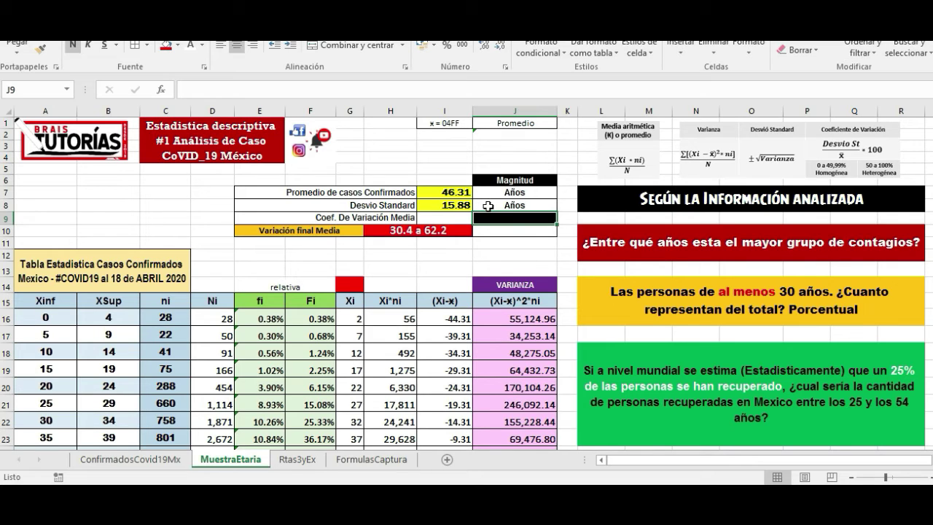
click(488, 206)
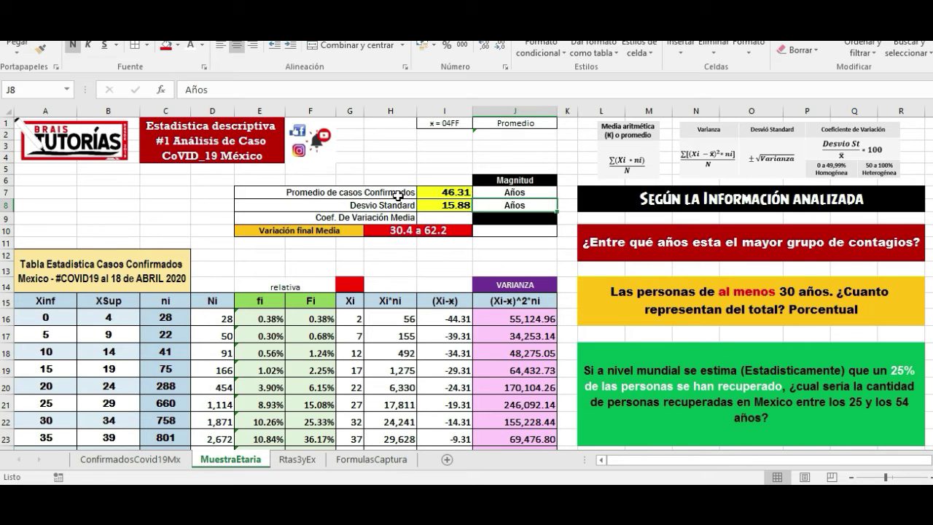
Calculate the Coef. De Variación Media in I9 by dividing the standard deviation by the mean with =I8/I7
click(436, 218)
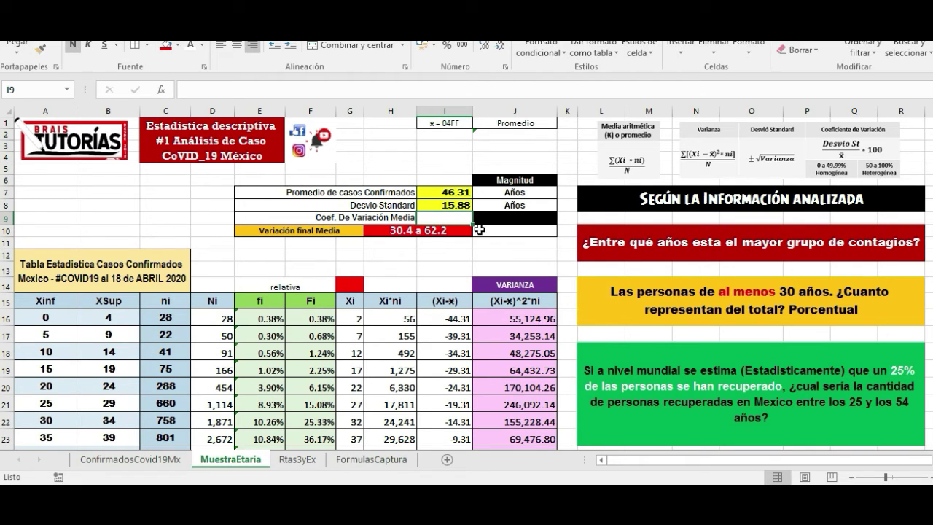
click(438, 204)
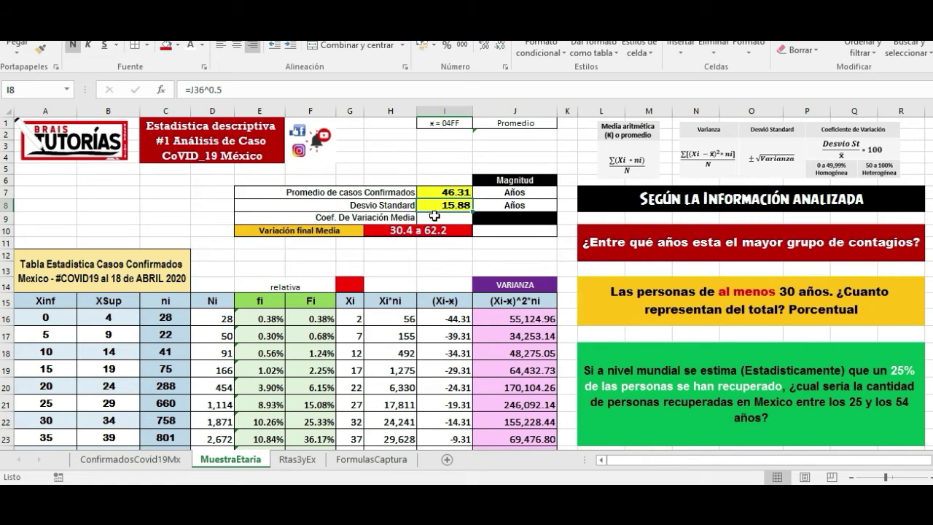
click(434, 216)
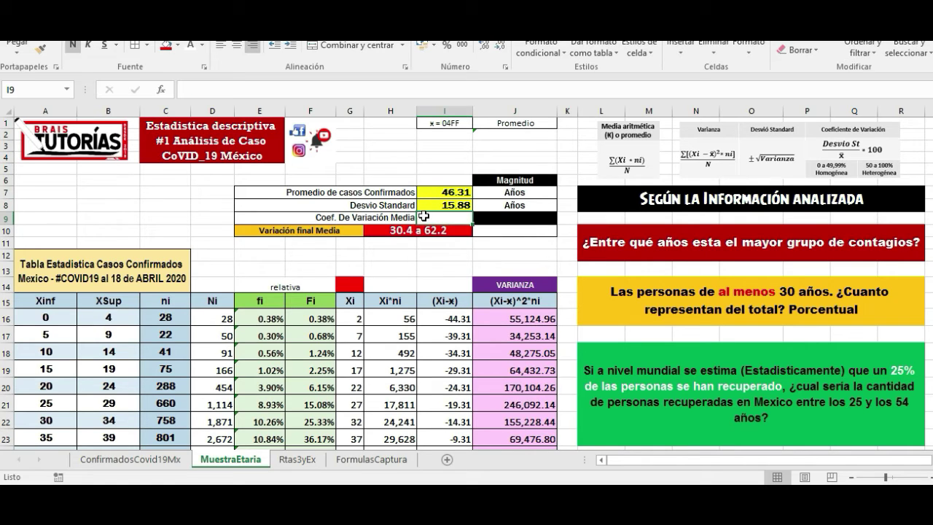
text(=)
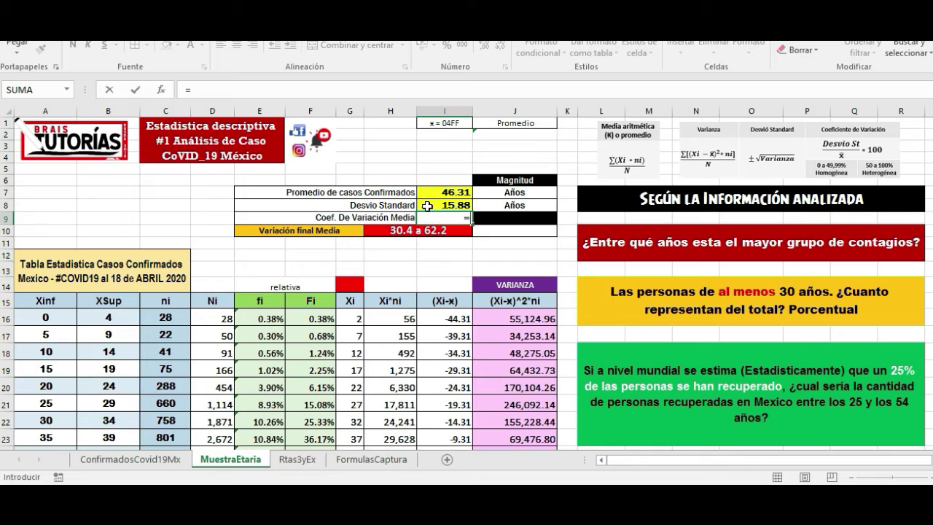
click(427, 205)
text(/)
click(428, 192)
key(Return)
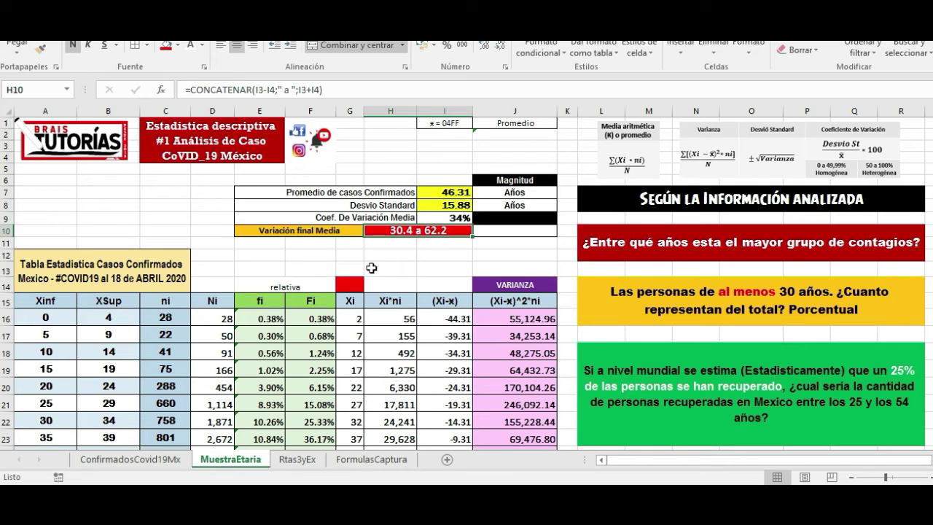
click(437, 219)
click(493, 42)
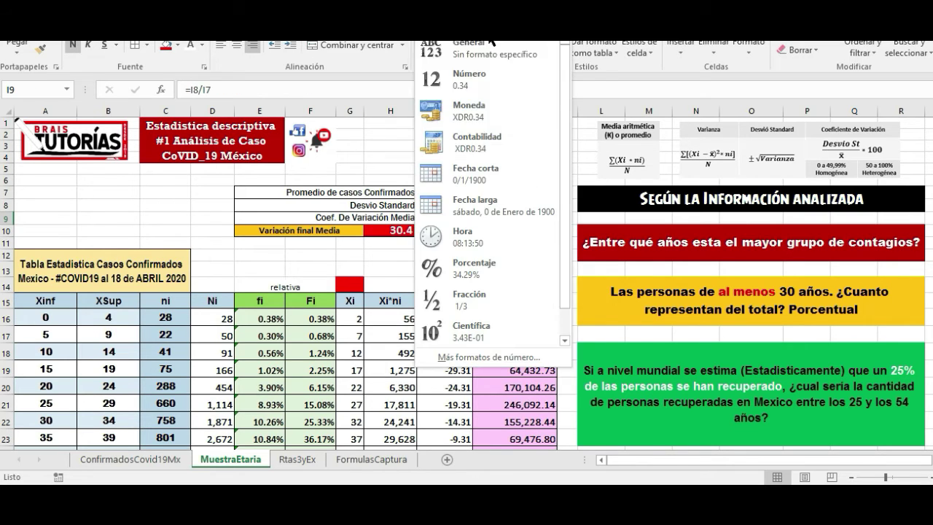
click(501, 31)
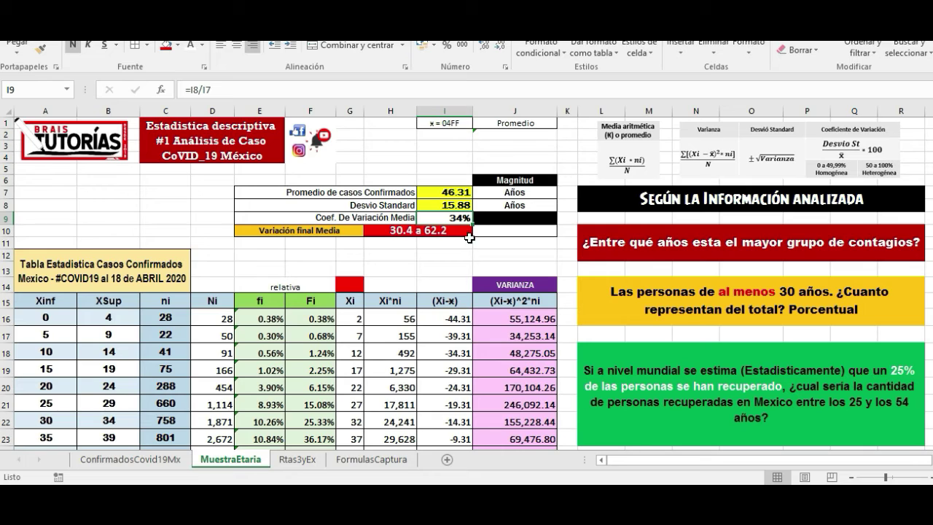
Enter Años as the Magnitud of the Variación final Media in J10
click(492, 231)
text(Años)
key(Return)
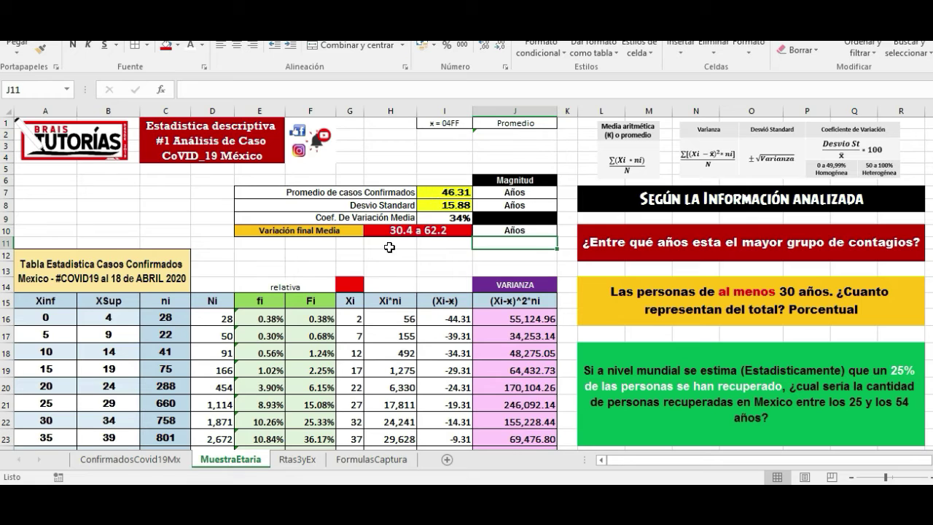
Inspect the CONCATENAR formula in H10 and retype its " a " separator text
click(405, 231)
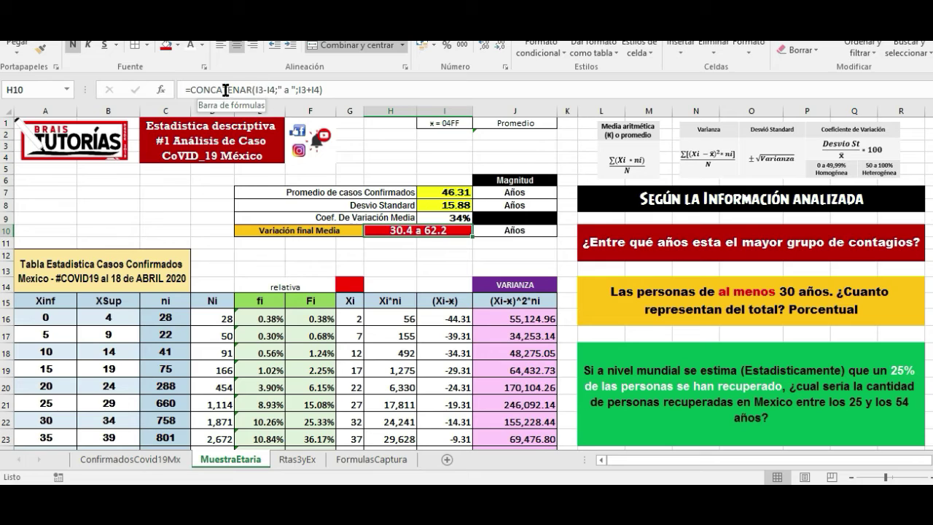
click(255, 89)
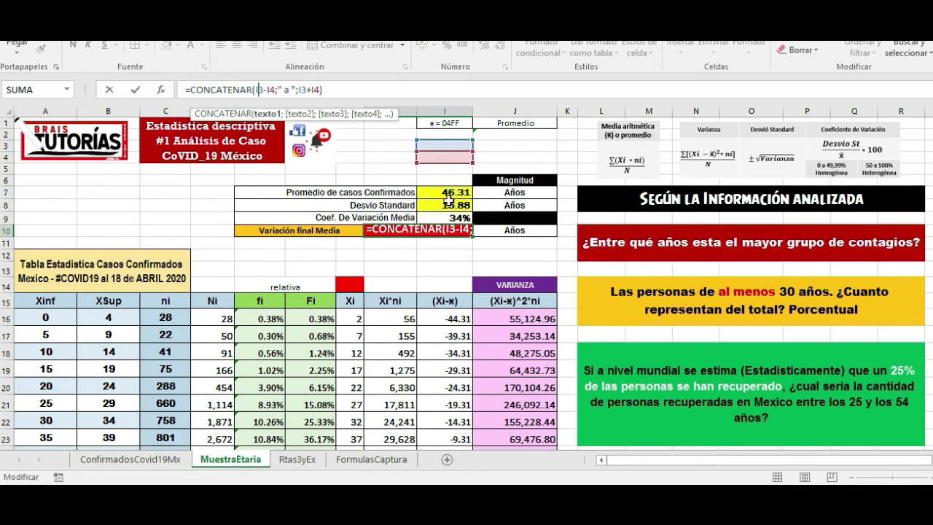
click(283, 89)
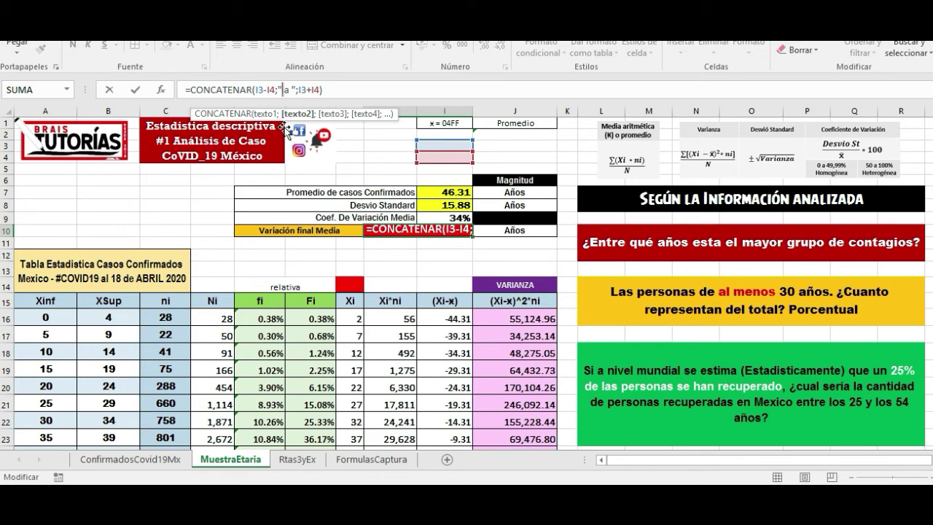
key(Delete)
key(Delete)
text(a)
key(Return)
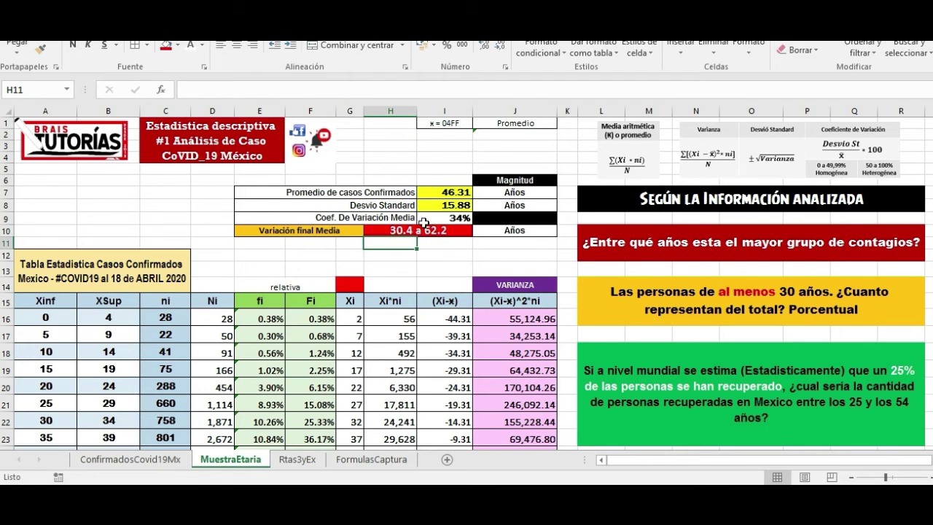
Clear the Magnitud entry for the Variación final Media in J10
click(503, 231)
key(Delete)
click(400, 260)
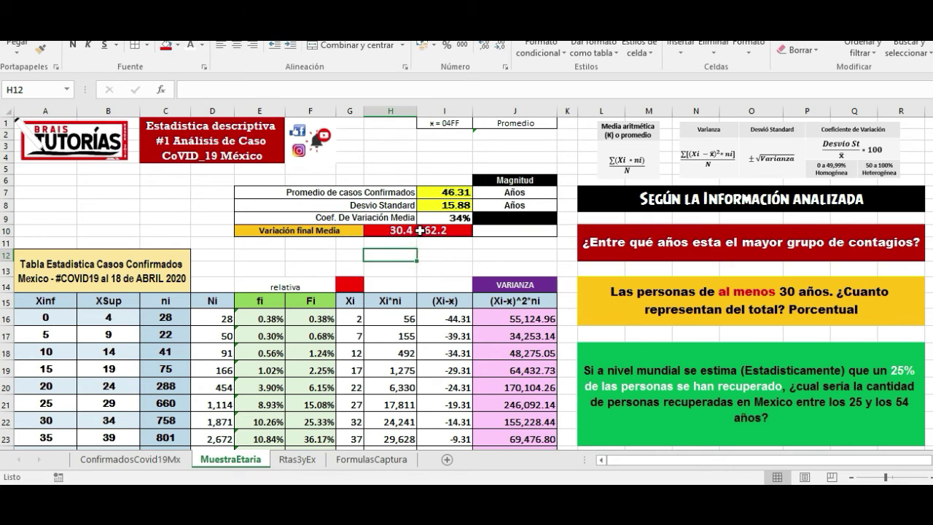
Append the text " Años" to the Variación final Media formula in H10, giving =CONCATENAR(I3-I4;" a ";I3+I4;" Años")
click(420, 230)
click(319, 90)
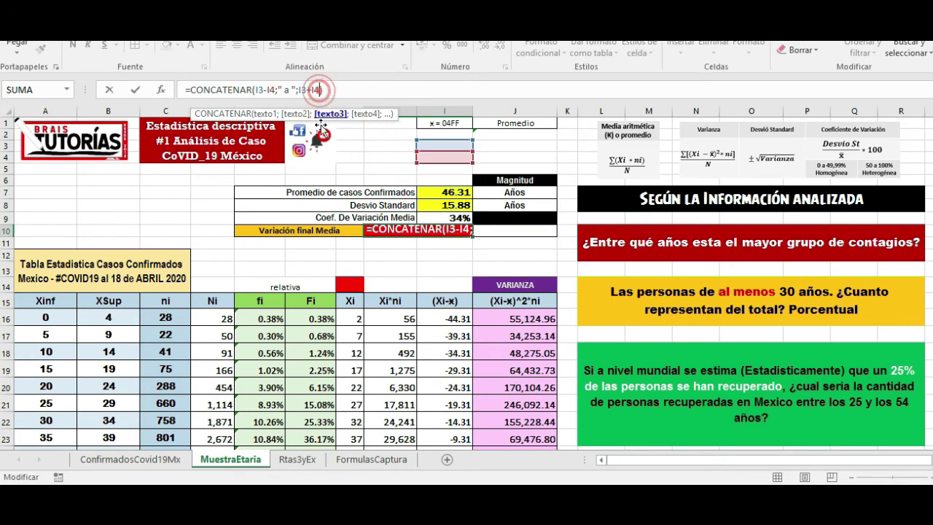
text(;"")
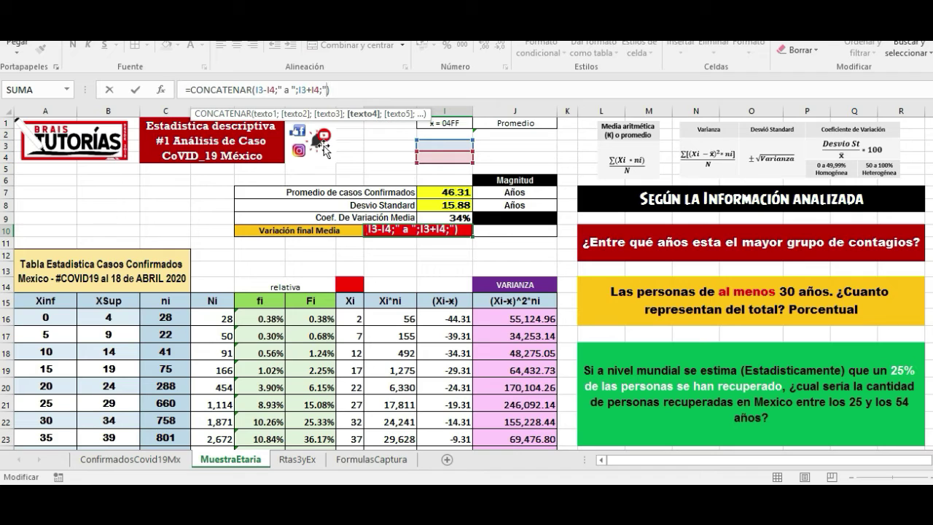
text(Años)
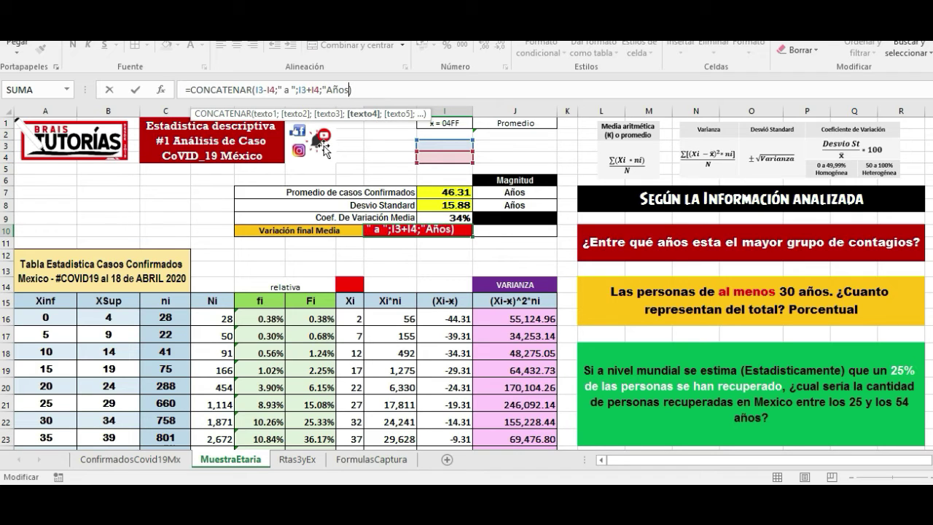
text(")
key(BackSpace)
click(327, 90)
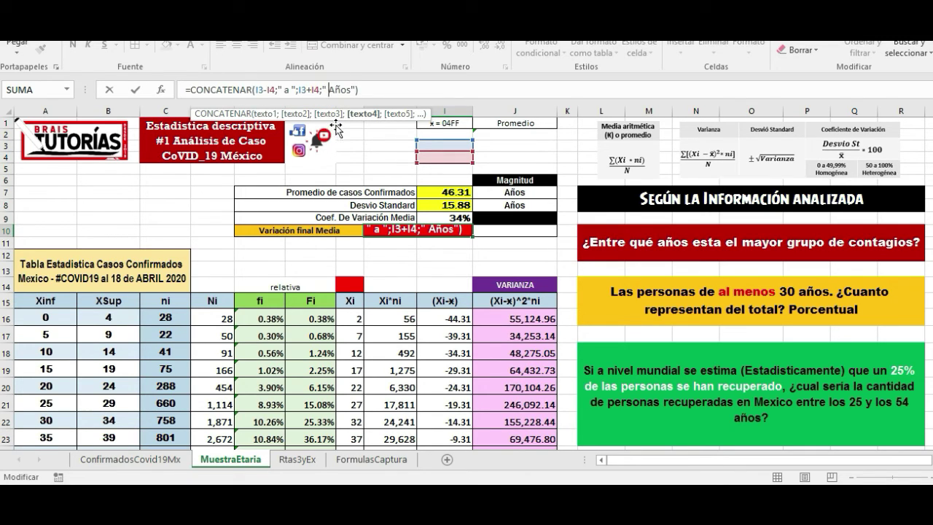
key(Return)
click(410, 230)
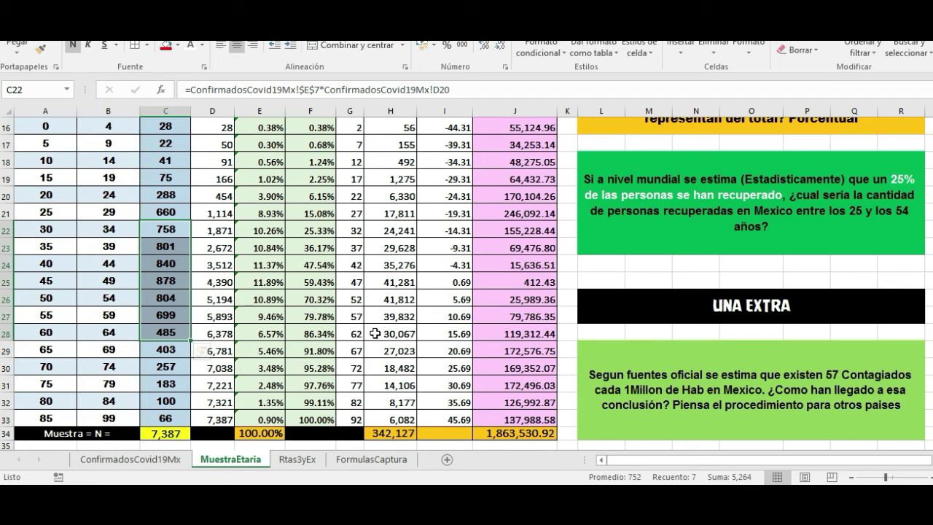
Compare the ni counts for the age groups with the Variación final Media range, and review the coefficient, mean and standard deviation formulas
scroll(363, 310, up, 1)
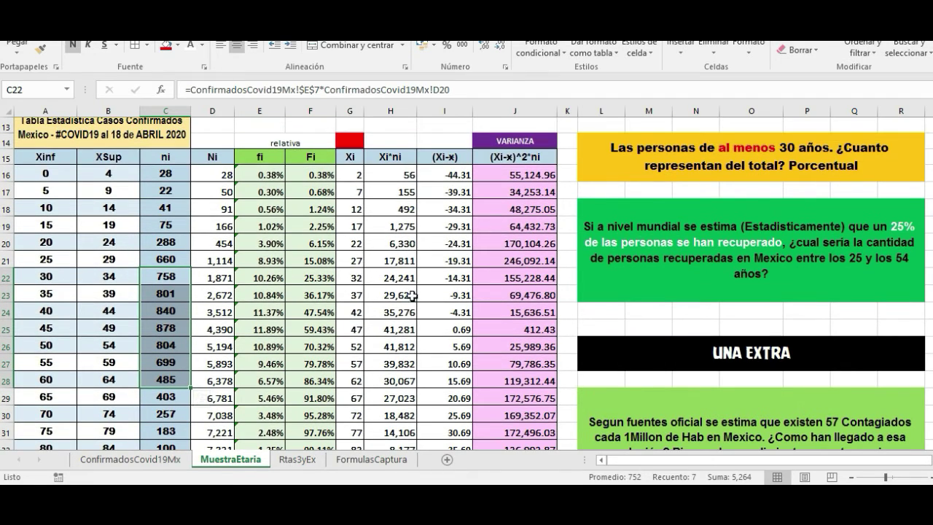
scroll(413, 295, up, 4)
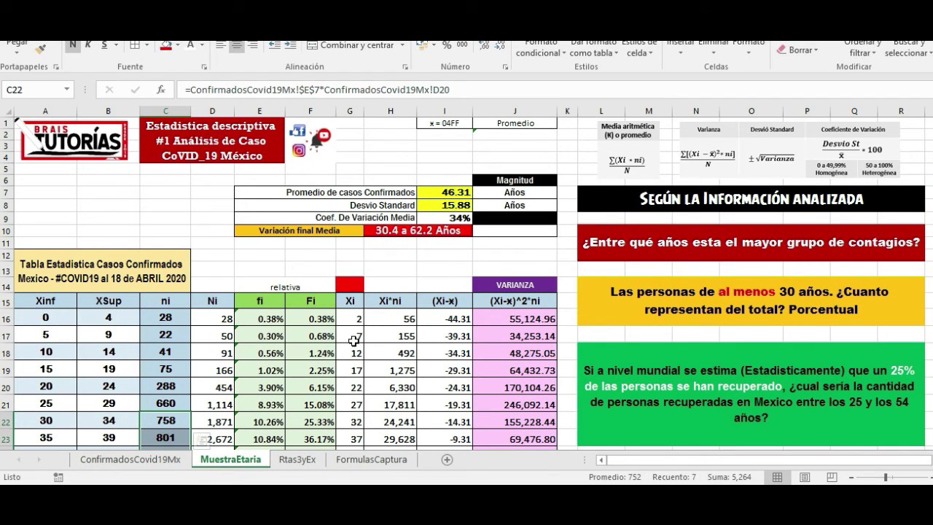
scroll(348, 337, down, 3)
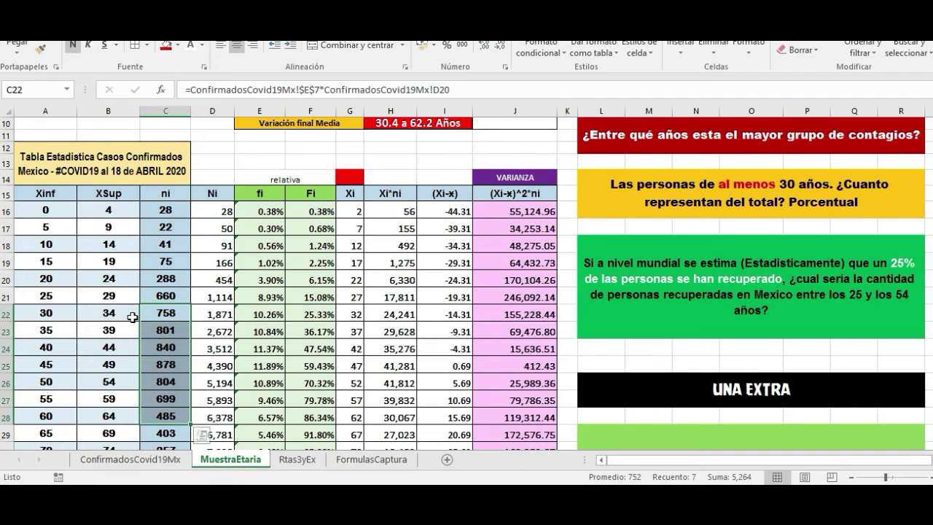
scroll(159, 323, down, 3)
click(159, 323)
scroll(292, 320, up, 4)
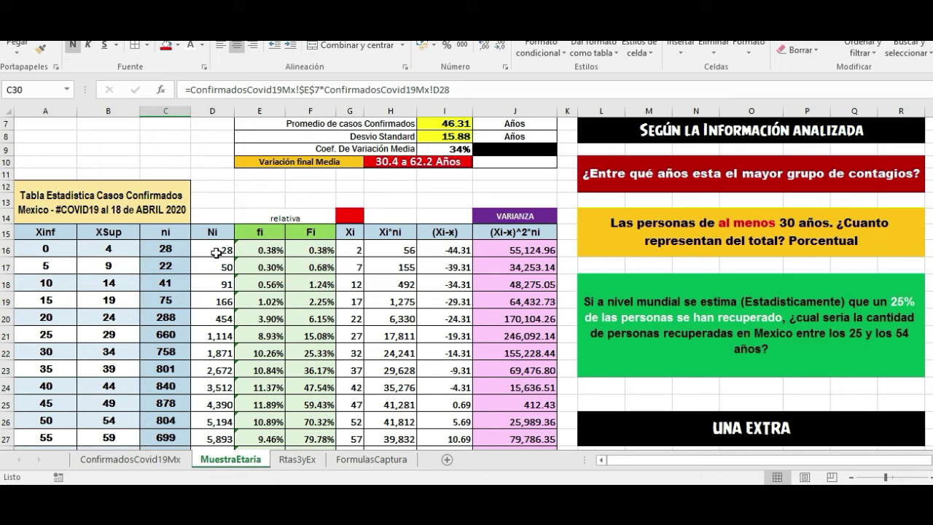
click(442, 149)
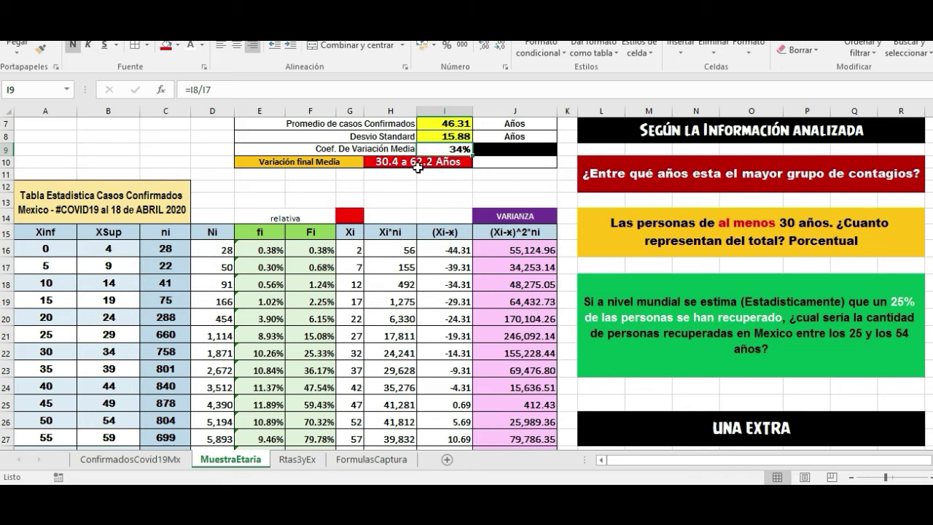
scroll(350, 289, up, 1)
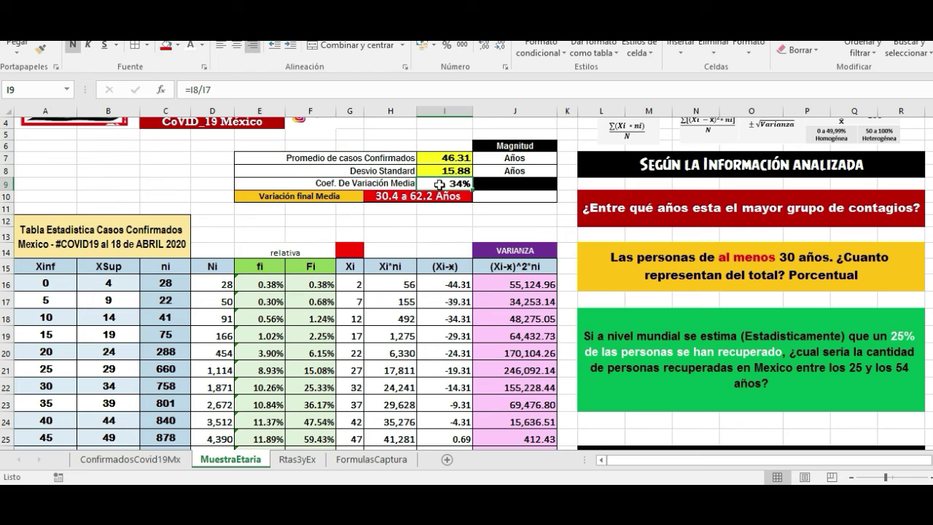
click(439, 159)
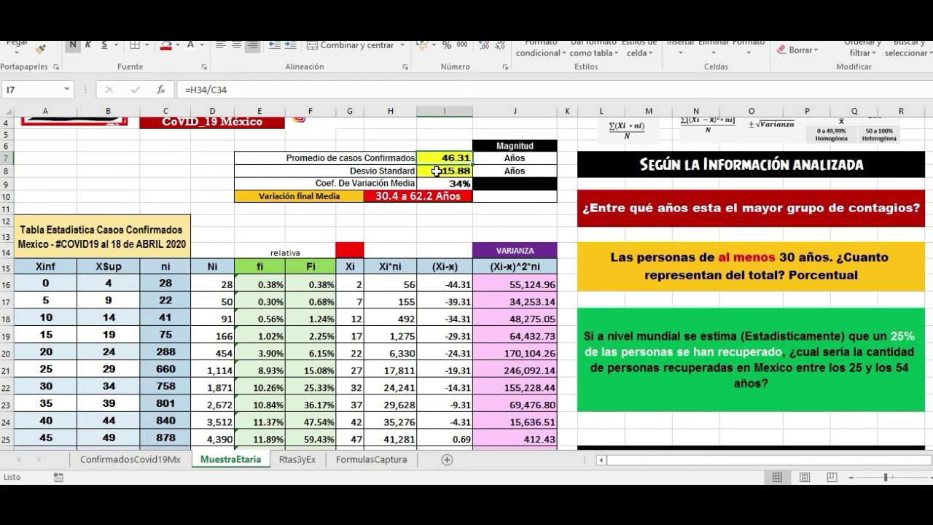
click(436, 172)
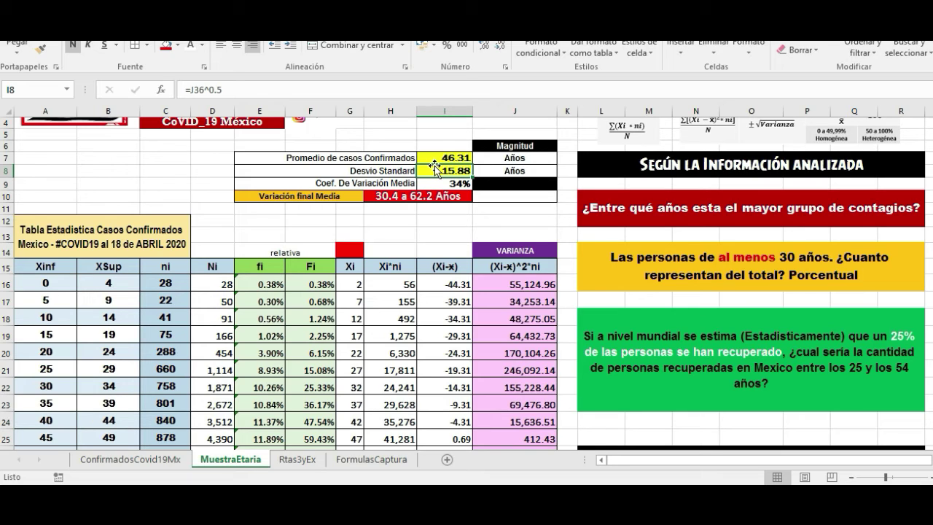
click(436, 158)
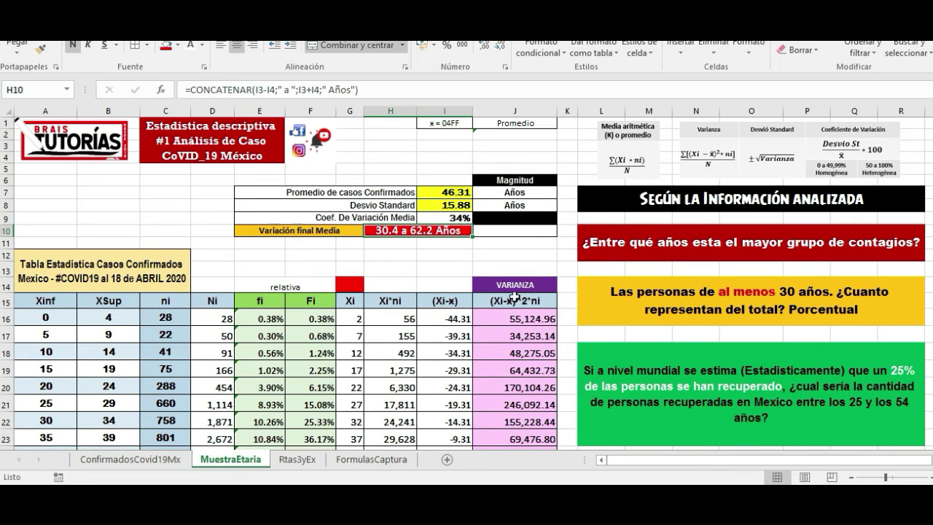
Examine the question about which ages hold the largest group of contagions alongside the variation range, table headers and fi and Fi columns
click(515, 298)
scroll(604, 256, down, 2)
scroll(600, 268, up, 2)
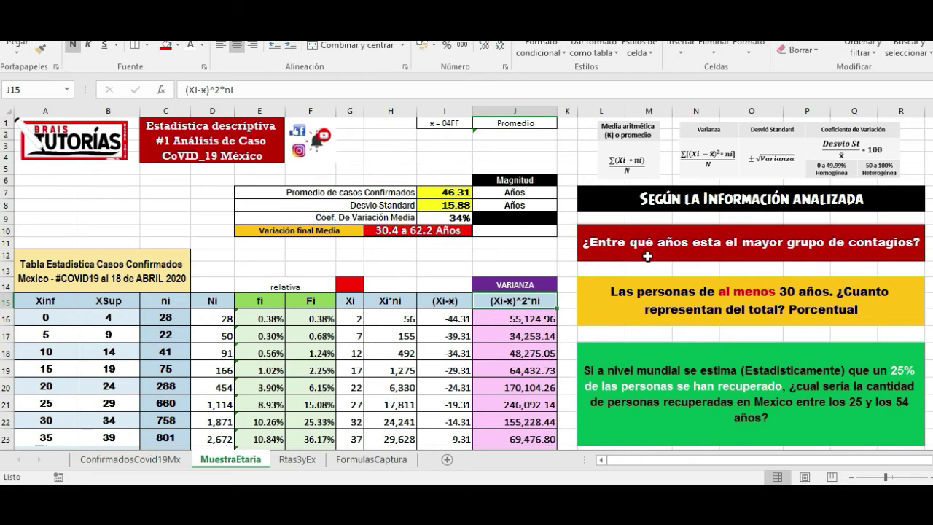
click(380, 231)
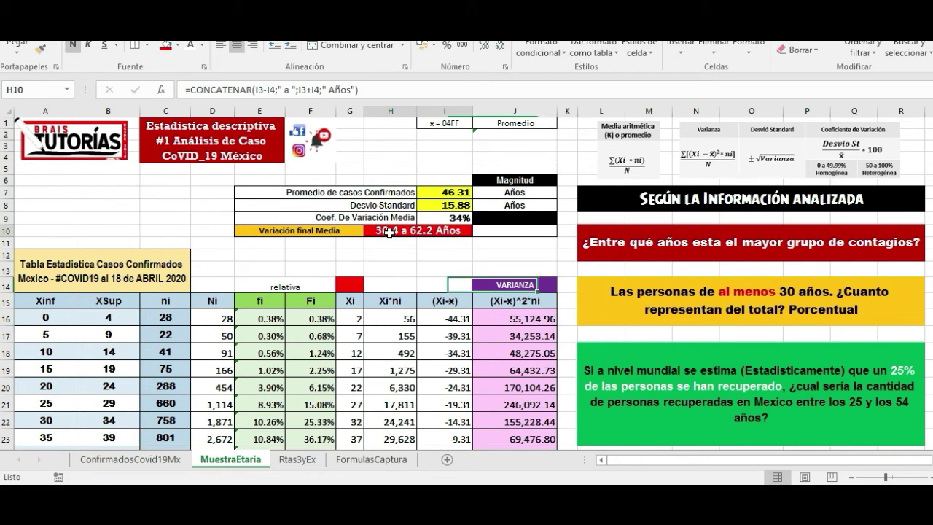
click(634, 244)
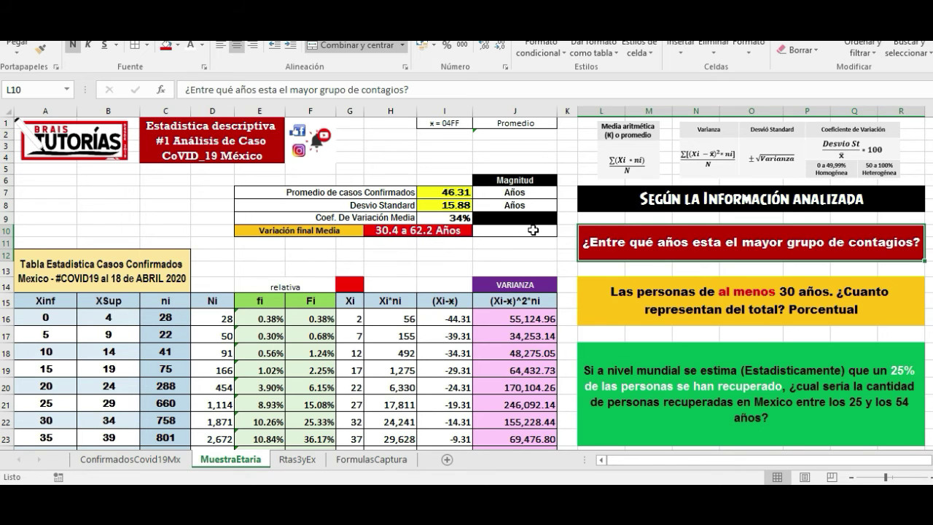
scroll(631, 202, down, 2)
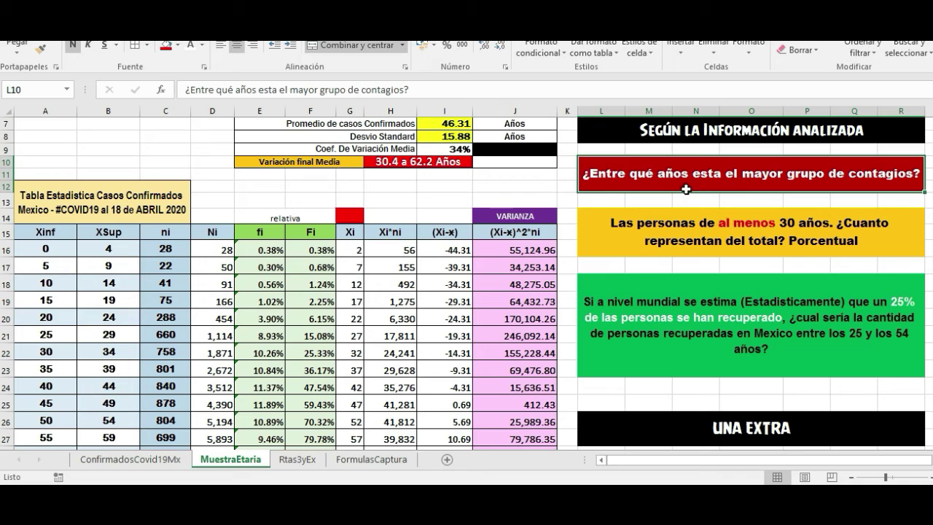
click(386, 137)
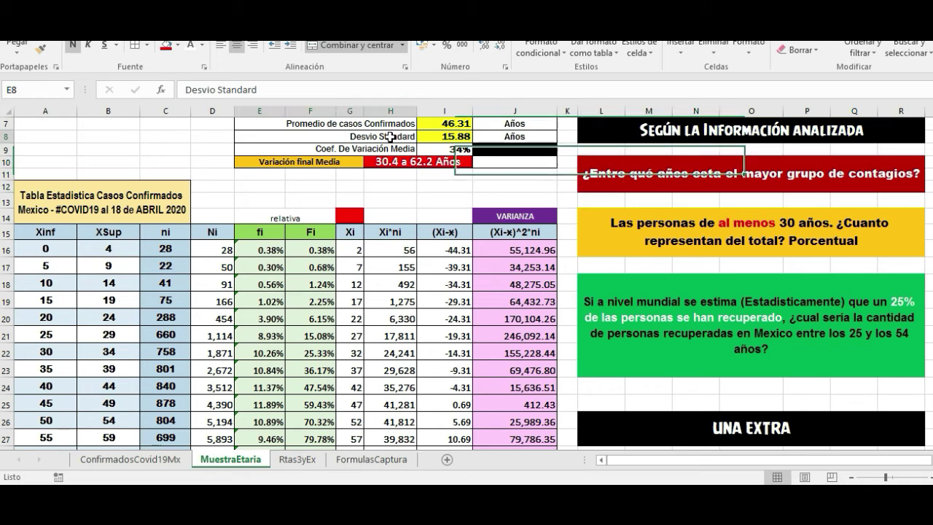
click(510, 251)
drag(511, 232, 22, 231)
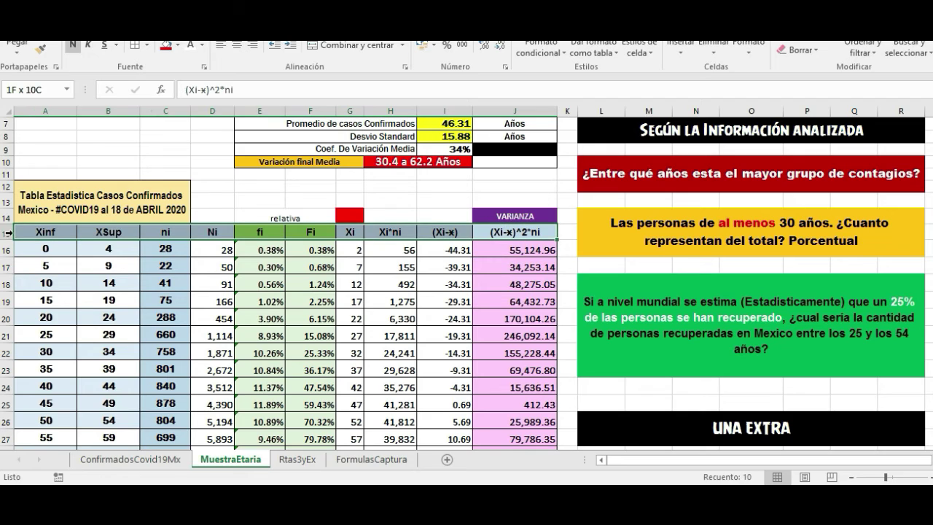
drag(269, 232, 296, 227)
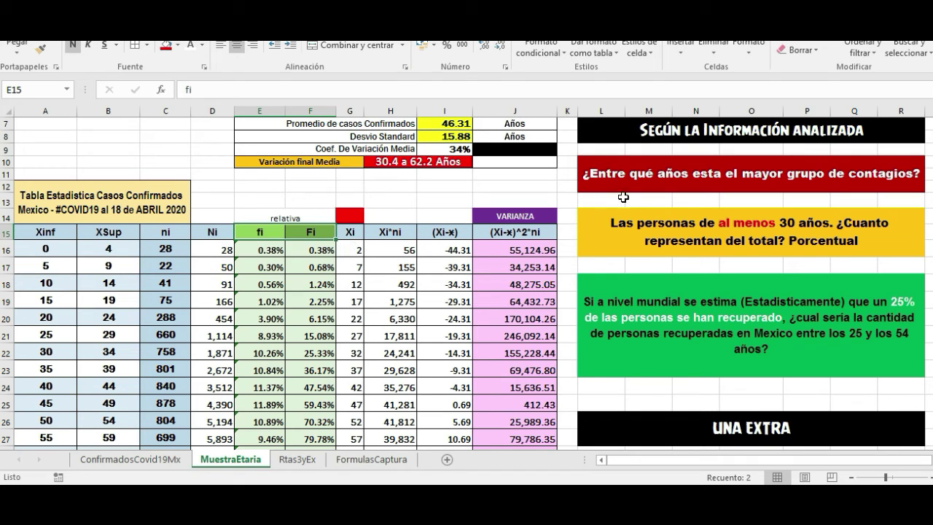
click(595, 176)
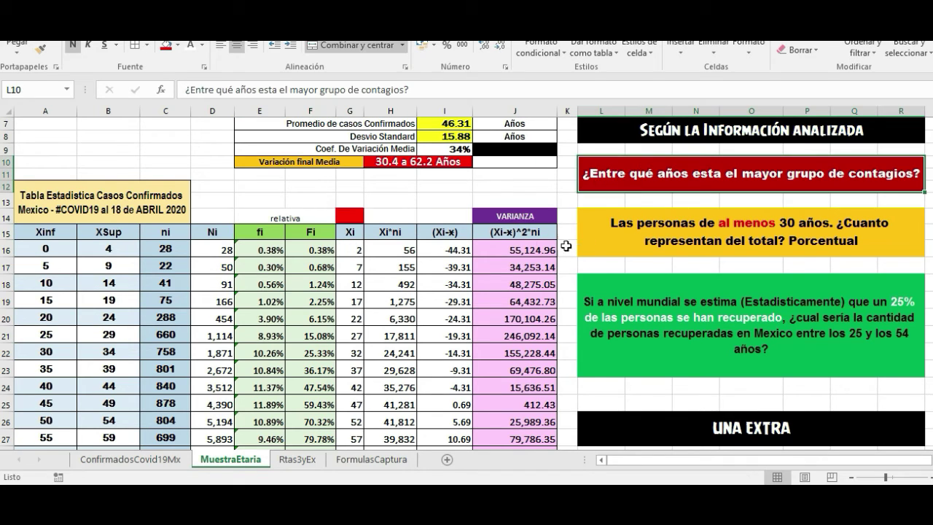
Review the frequency table headers, the reference formulas and the MuestraEtaria questions on people of at least 30, recovered people and the extra
click(280, 234)
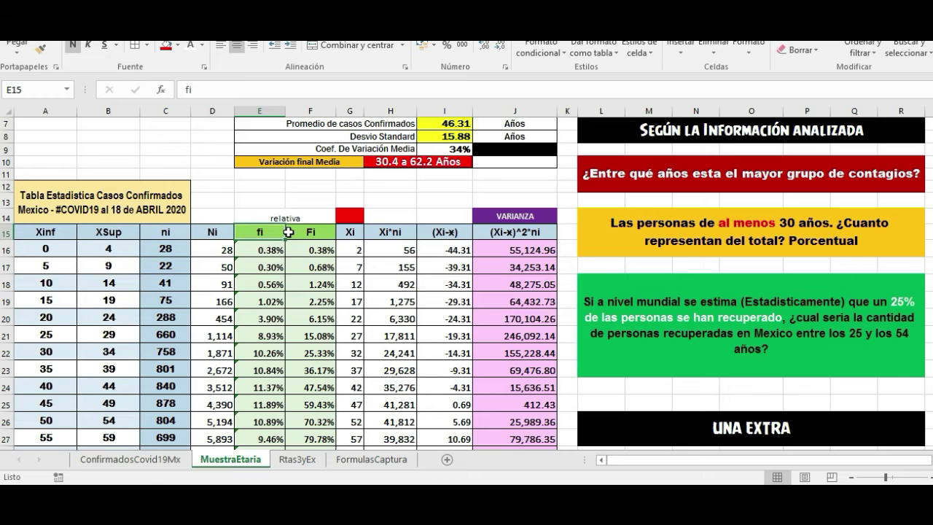
click(139, 463)
drag(515, 232, 88, 240)
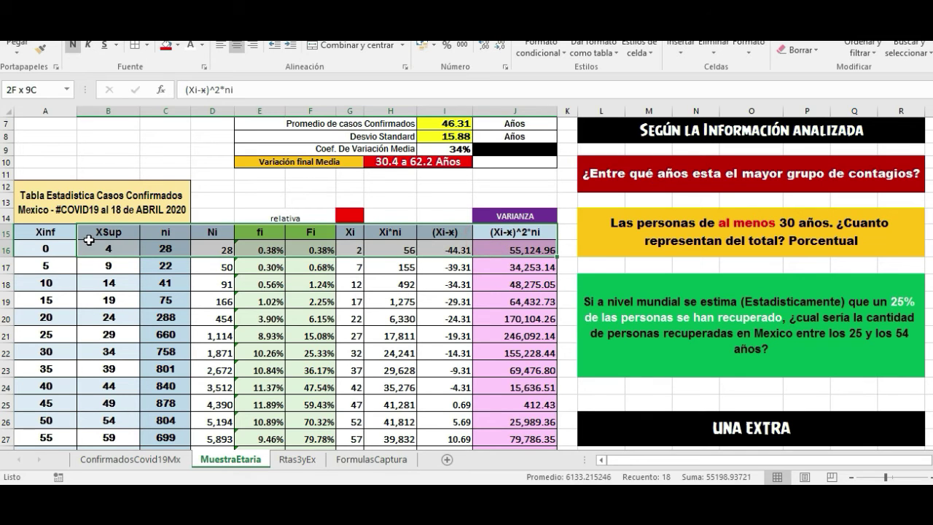
scroll(400, 258, up, 2)
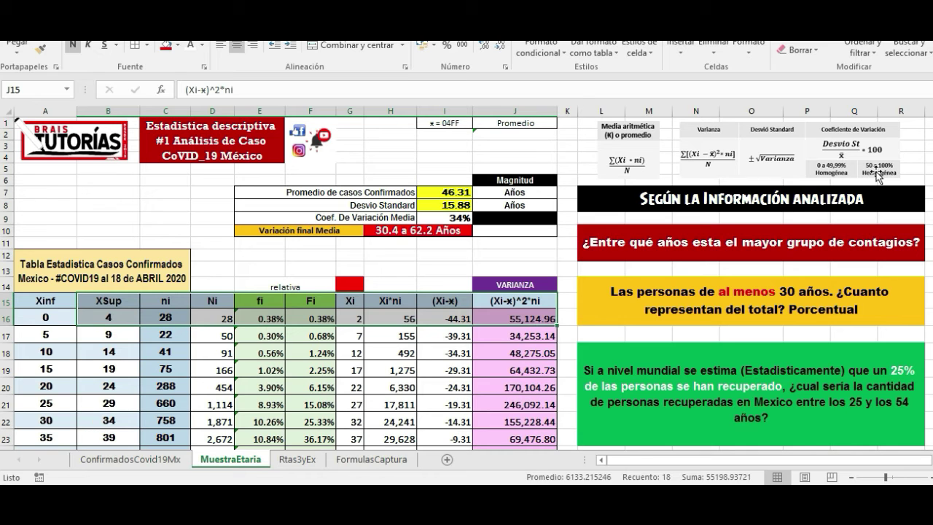
click(729, 300)
scroll(664, 350, down, 2)
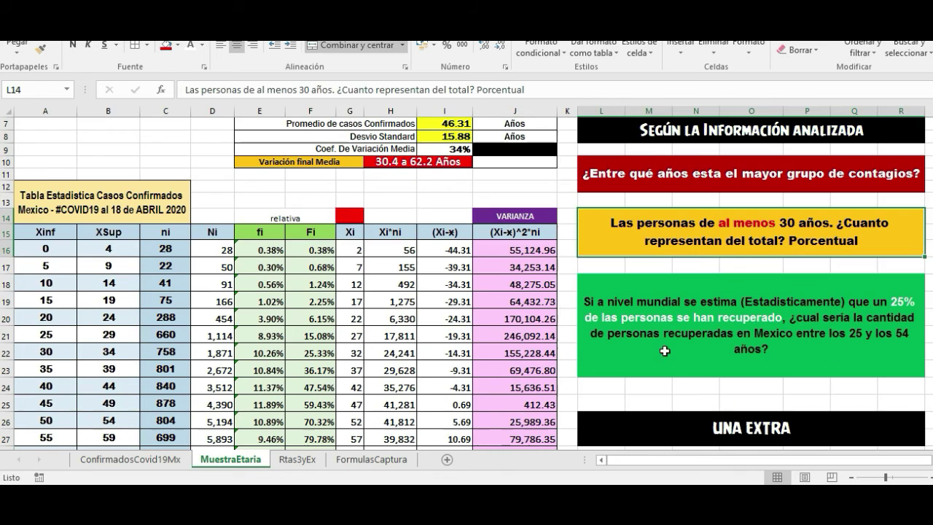
click(650, 333)
scroll(583, 319, down, 3)
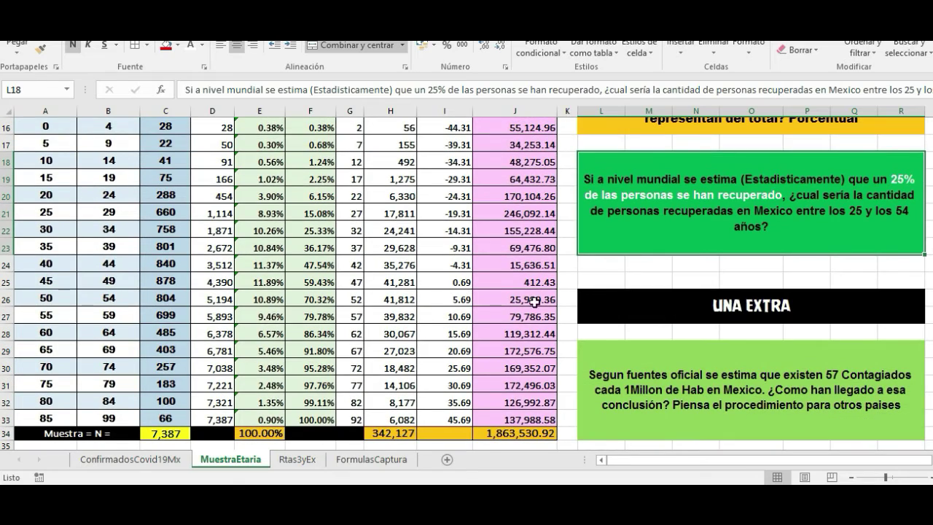
scroll(432, 305, down, 2)
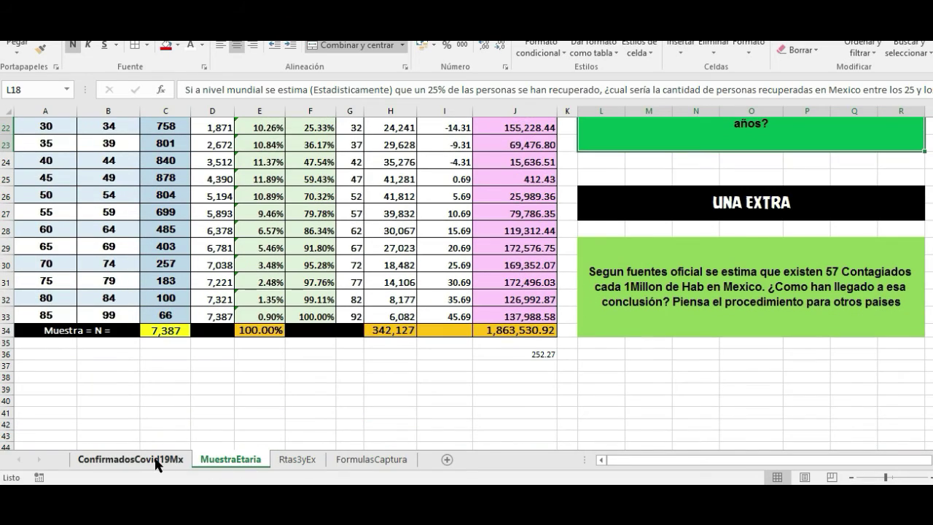
Compare the recovered-people and UNA EXTRA questions on MuestraEtaria with their solution layout on the Rtas3yEx sheet
click(135, 460)
click(228, 459)
click(297, 461)
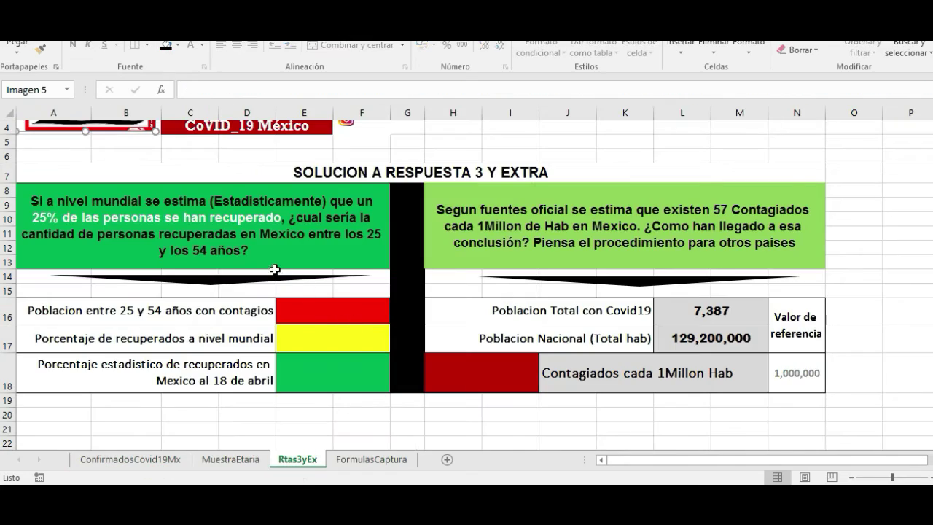
click(222, 460)
scroll(616, 289, up, 1)
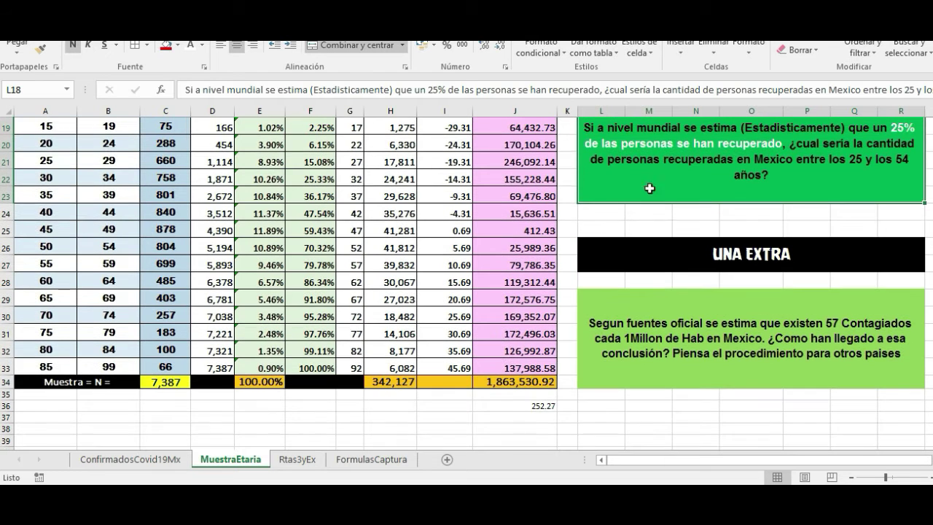
click(637, 360)
click(297, 459)
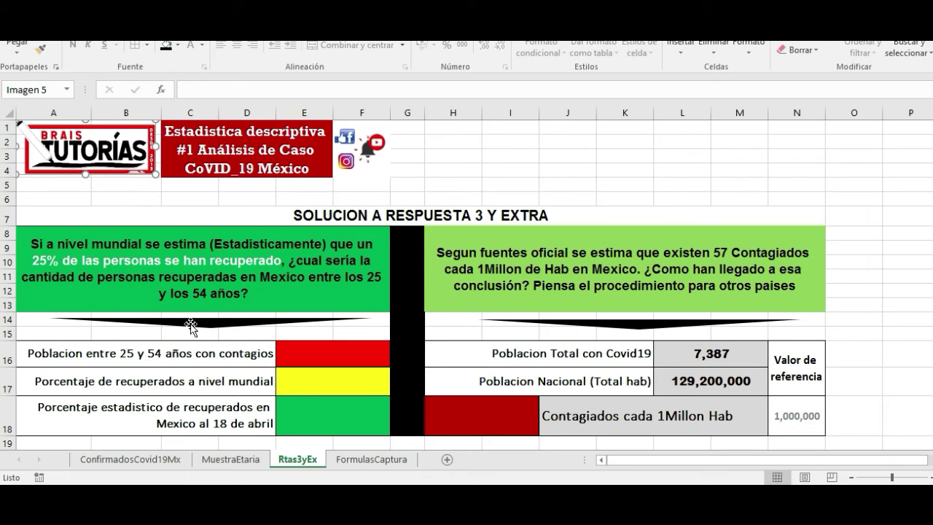
Examine the age groups from 25 to 54 and their ni counts in C21:C26 on the MuestraEtaria sheet
click(202, 462)
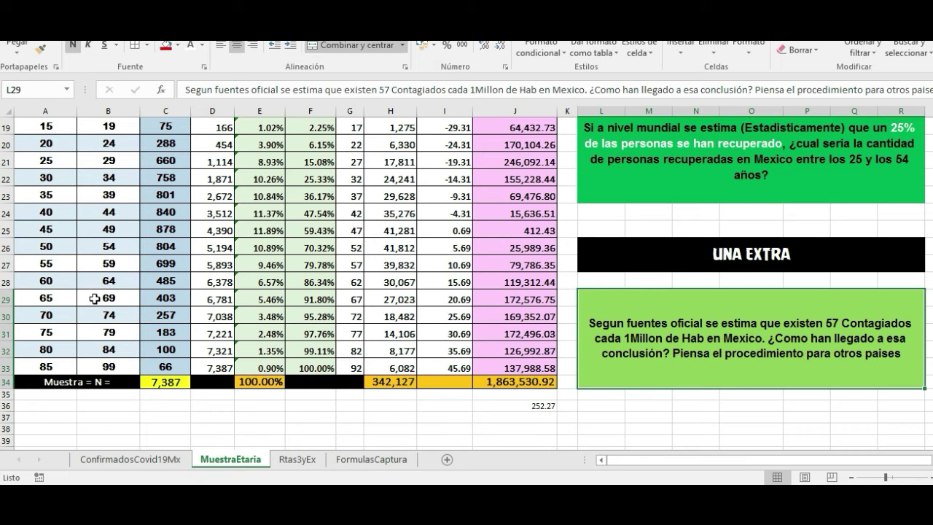
drag(47, 161, 47, 192)
drag(96, 210, 104, 243)
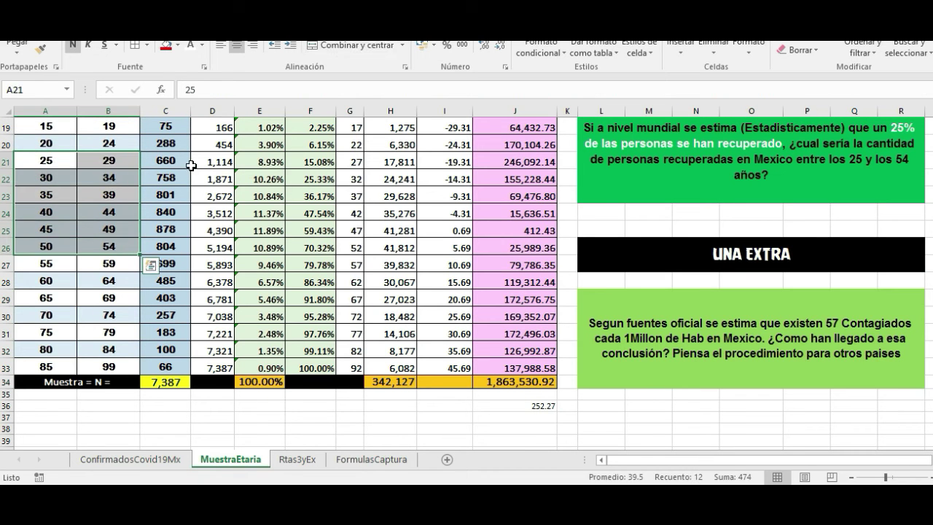
drag(170, 161, 167, 247)
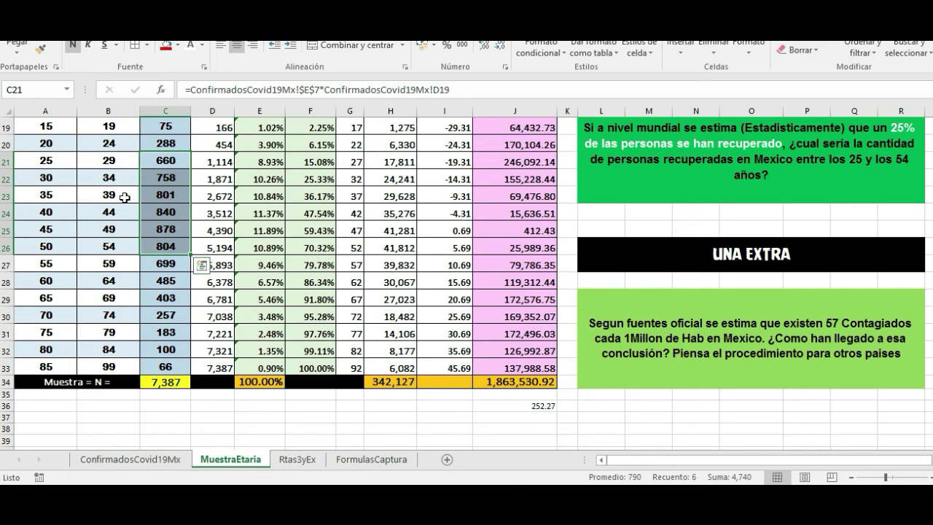
Calculate Poblacion entre 25 y 54 años con contagios in E16 of Rtas3yEx with =SUMA(MuestraEtaria!C21:C26)
click(298, 459)
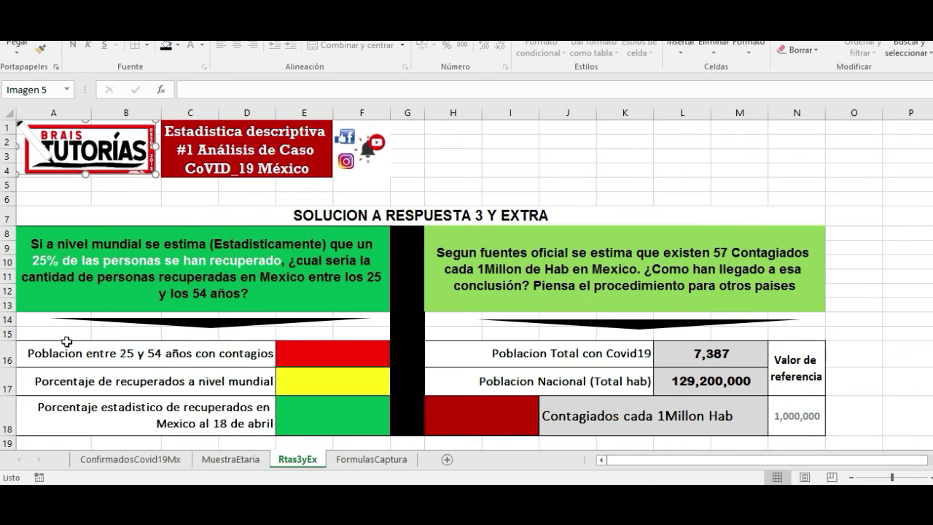
click(294, 356)
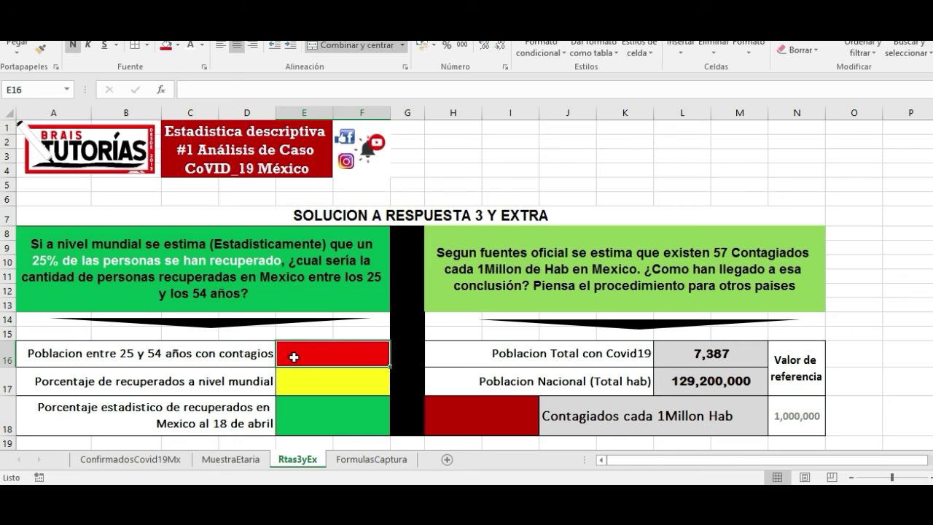
text(=)
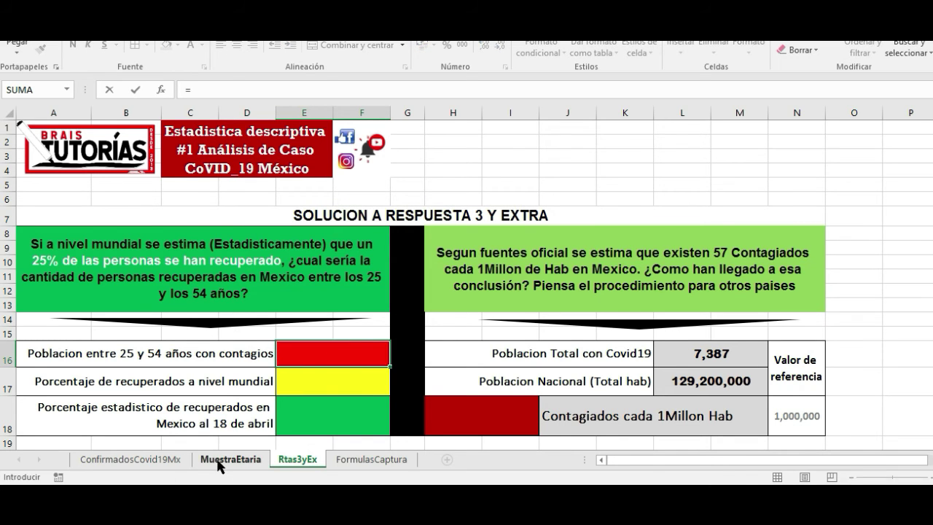
click(221, 460)
drag(160, 161, 170, 248)
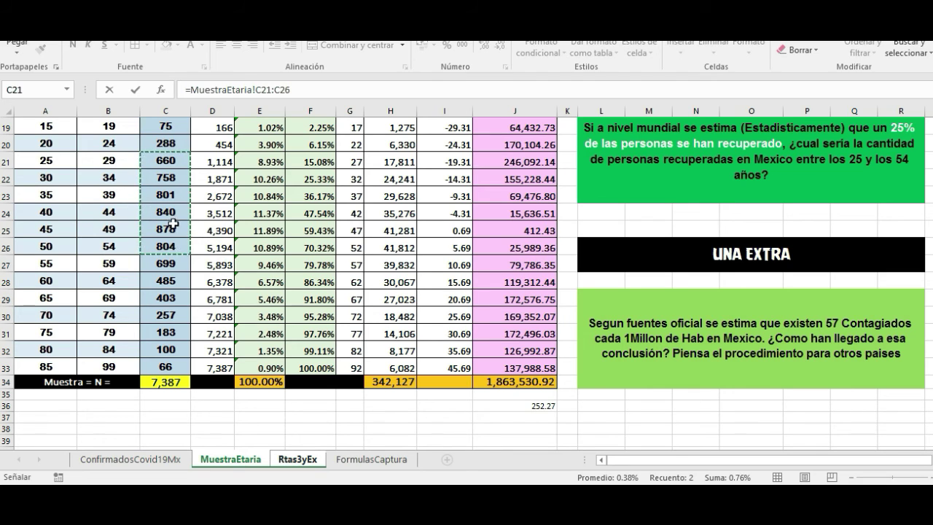
click(188, 89)
text(suma)
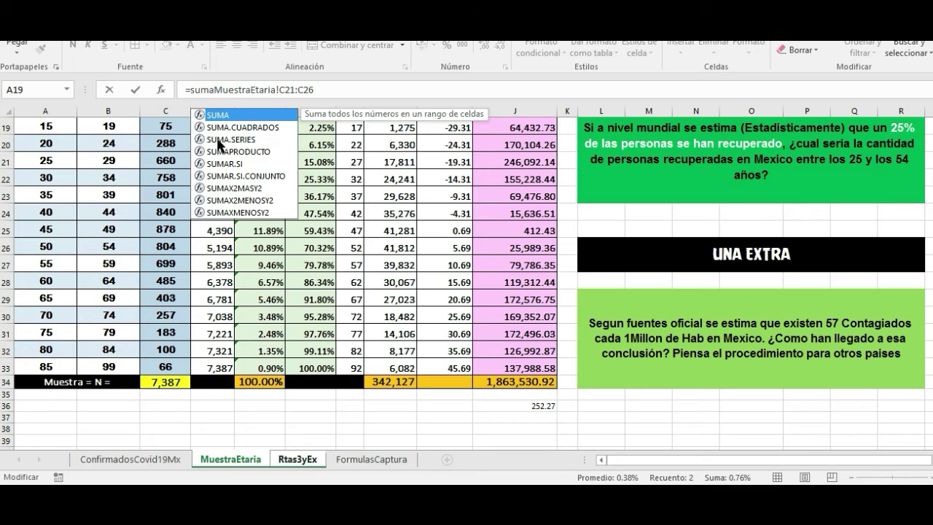
double_click(219, 116)
click(361, 89)
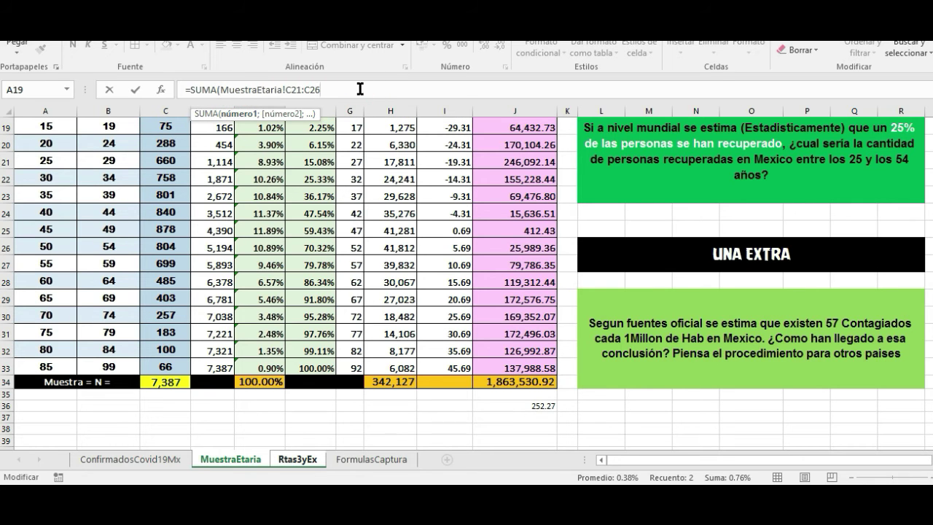
key(Return)
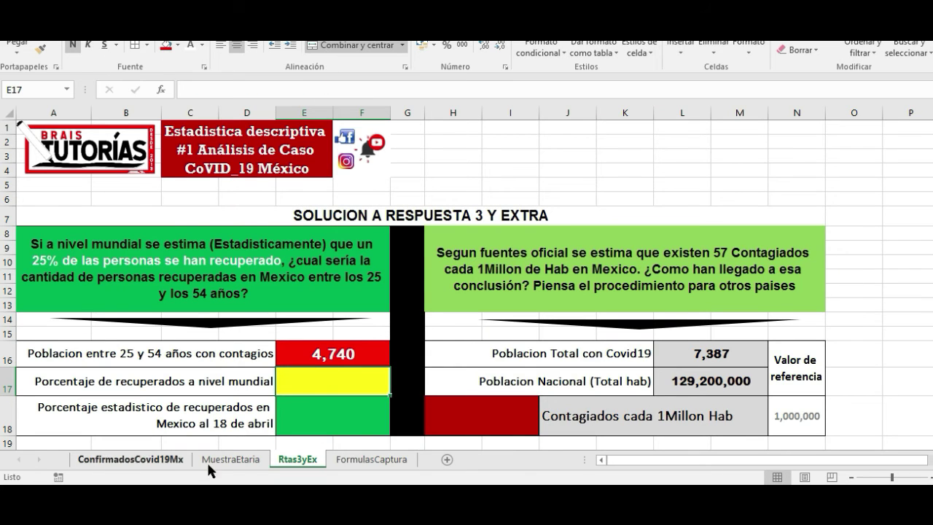
Check the MuestraEtaria age rows starting at 25 and the ni counts that feed the infected-population sum
click(234, 460)
click(178, 178)
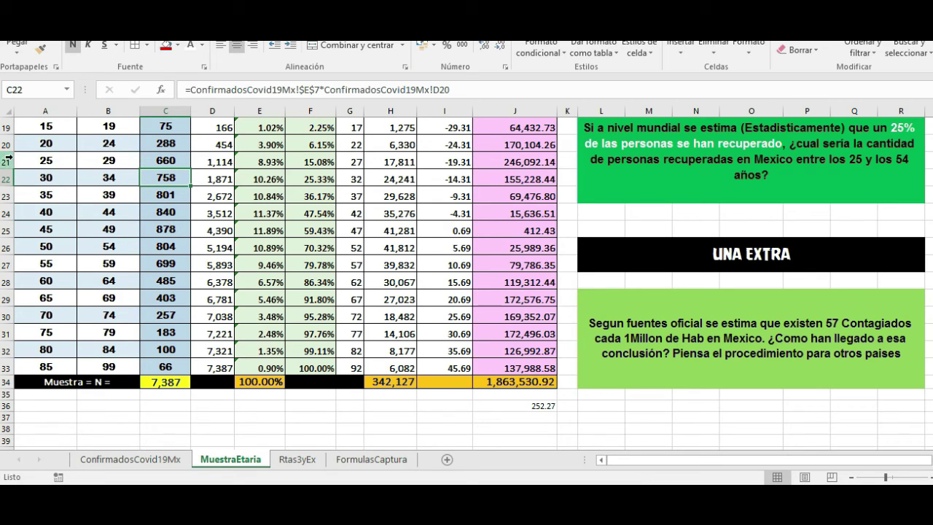
click(41, 160)
click(146, 161)
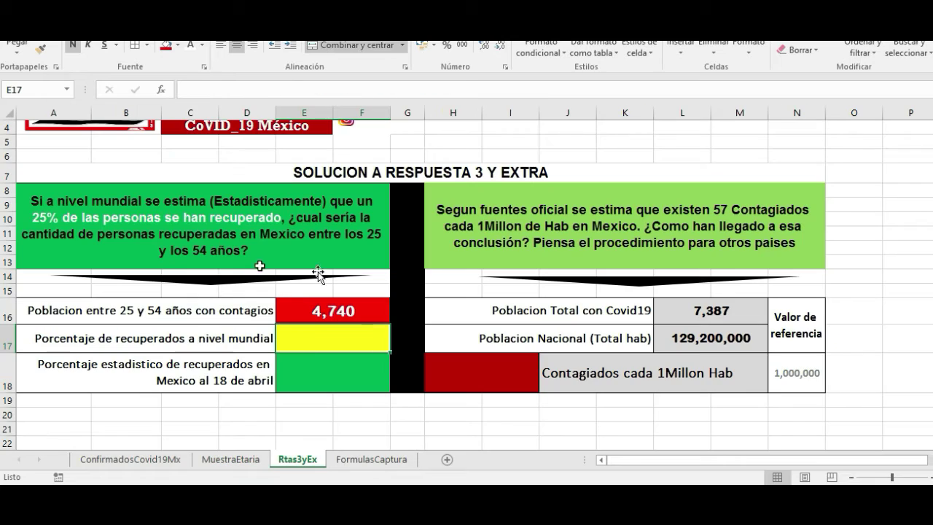
Set Porcentaje de recuperados a nivel mundial in E17 of Rtas3yEx to 25%
click(298, 459)
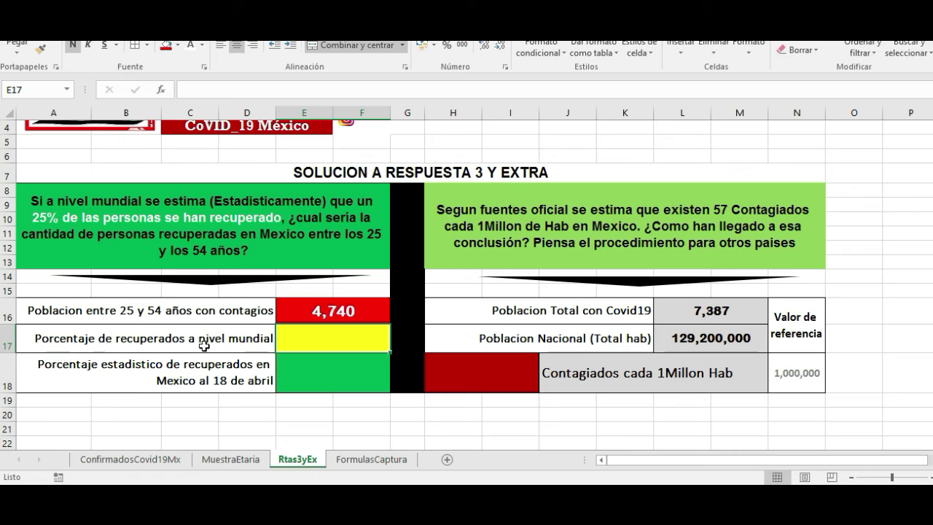
click(314, 306)
click(314, 334)
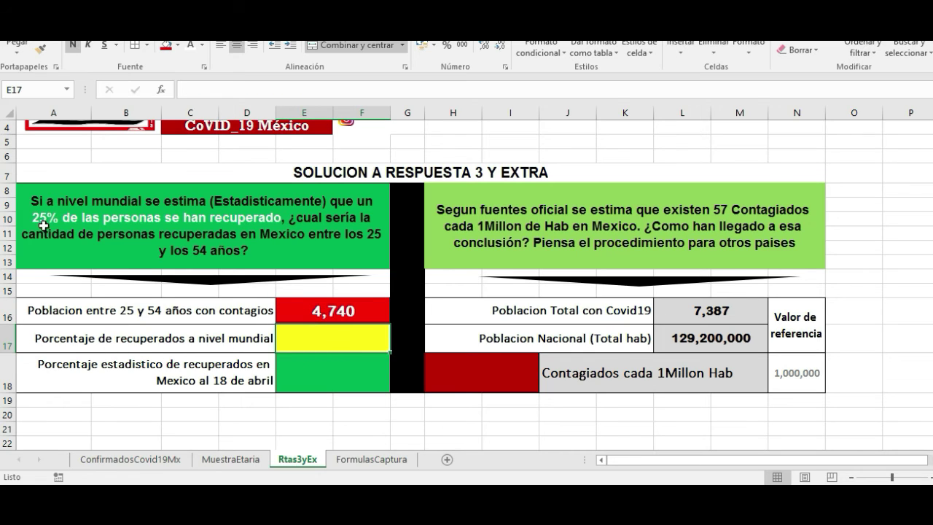
text(25%)
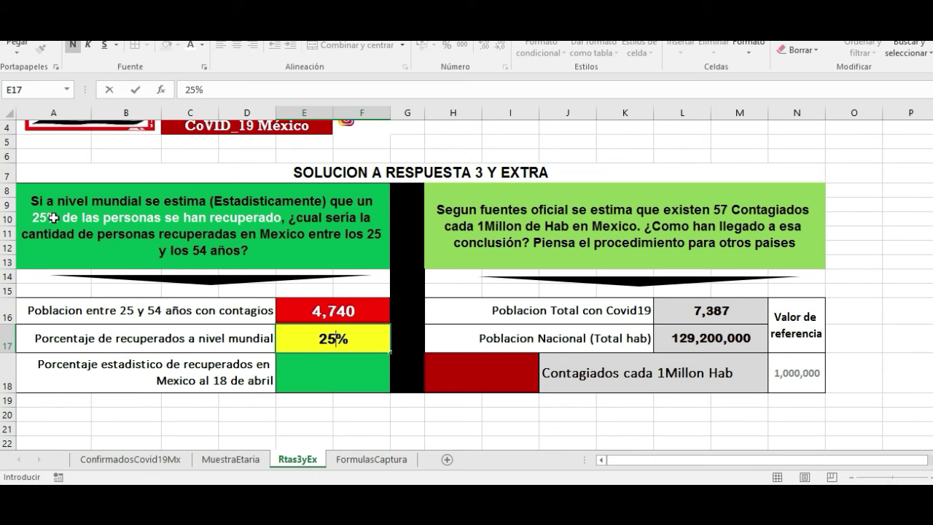
key(Return)
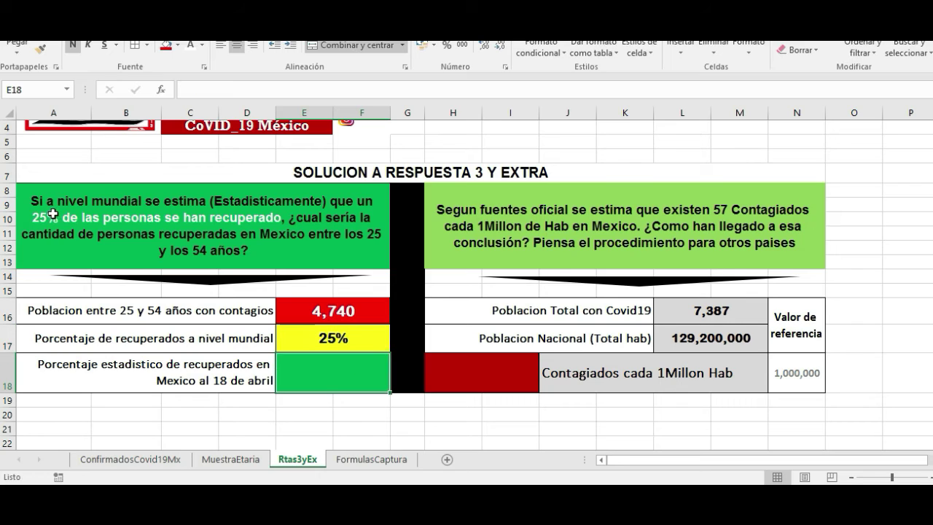
Calculate the estimated recovered people in Mexico as of 18 de abril in E18 with the formula =E16*E17
click(304, 338)
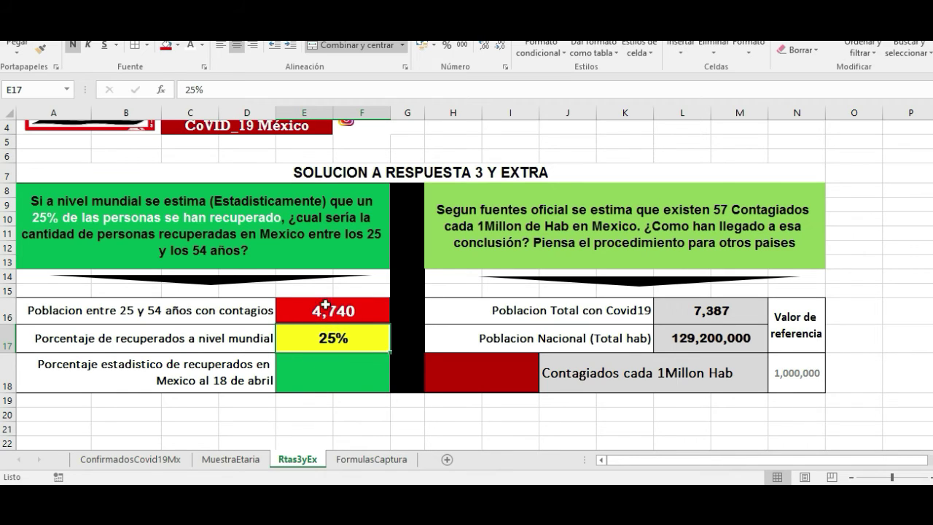
click(325, 375)
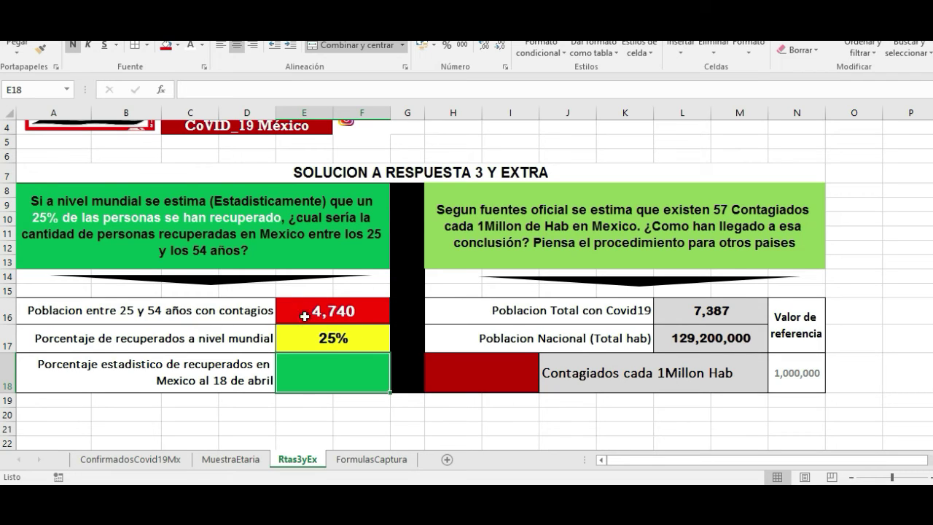
click(331, 339)
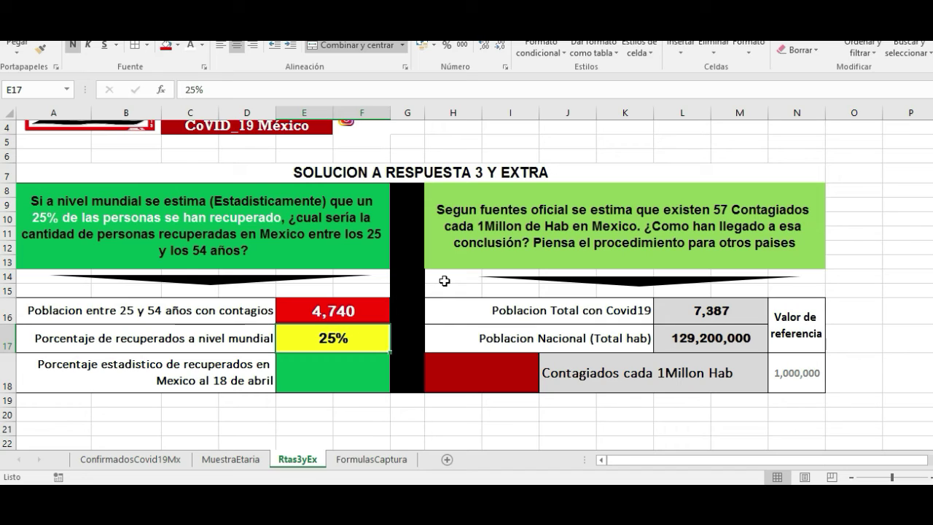
click(355, 313)
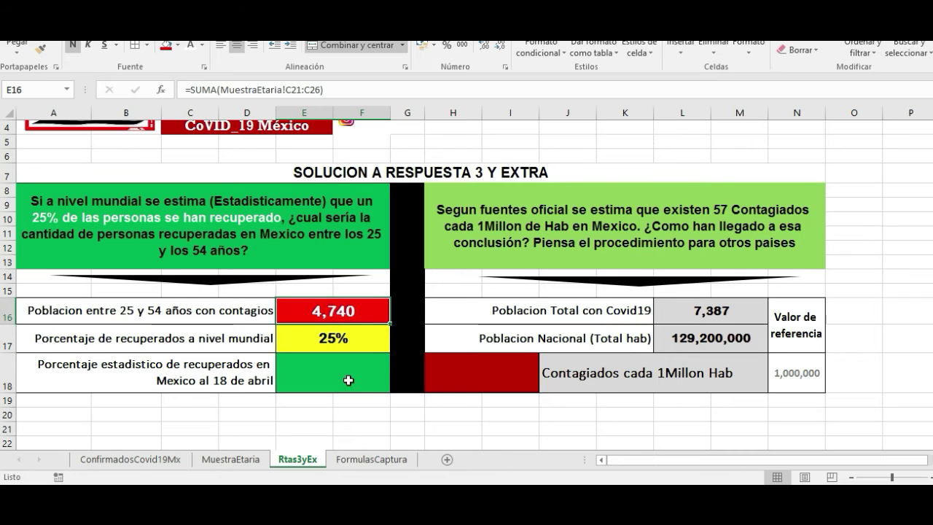
click(348, 381)
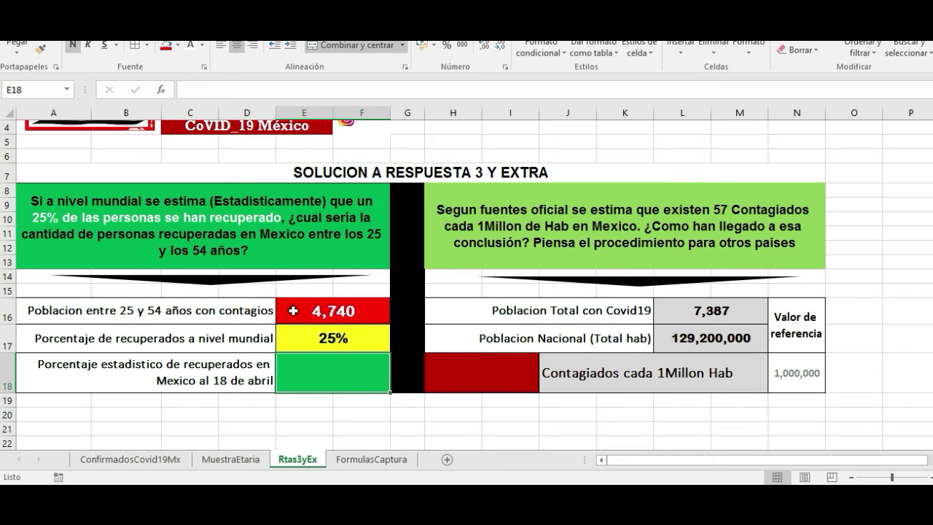
text(=)
click(319, 314)
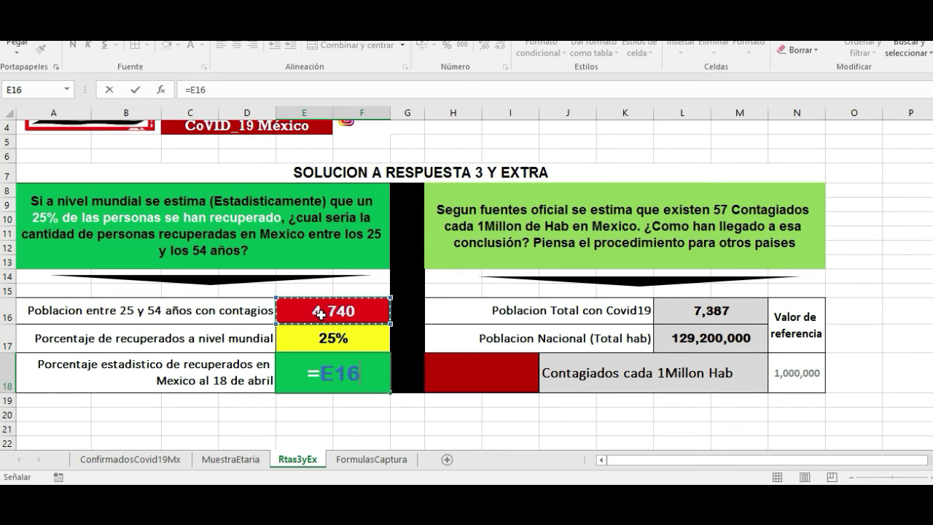
text(*)
click(315, 337)
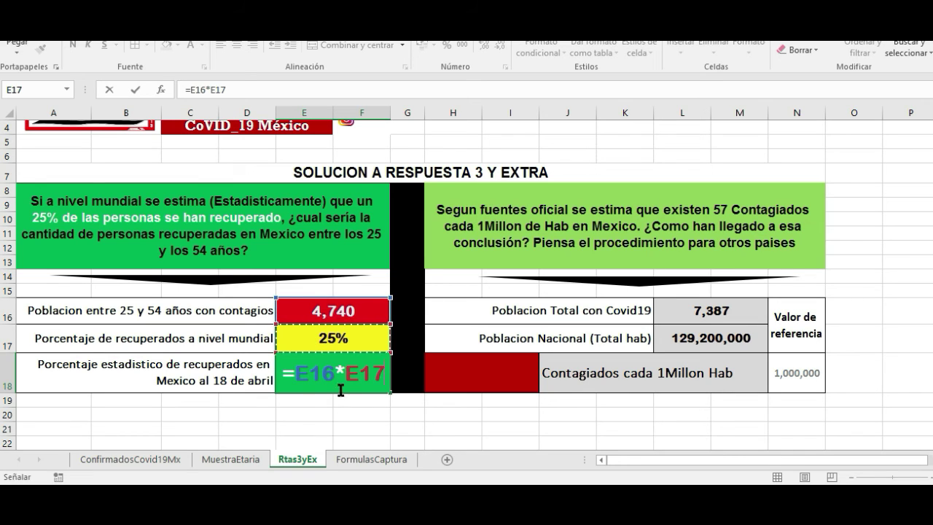
key(Return)
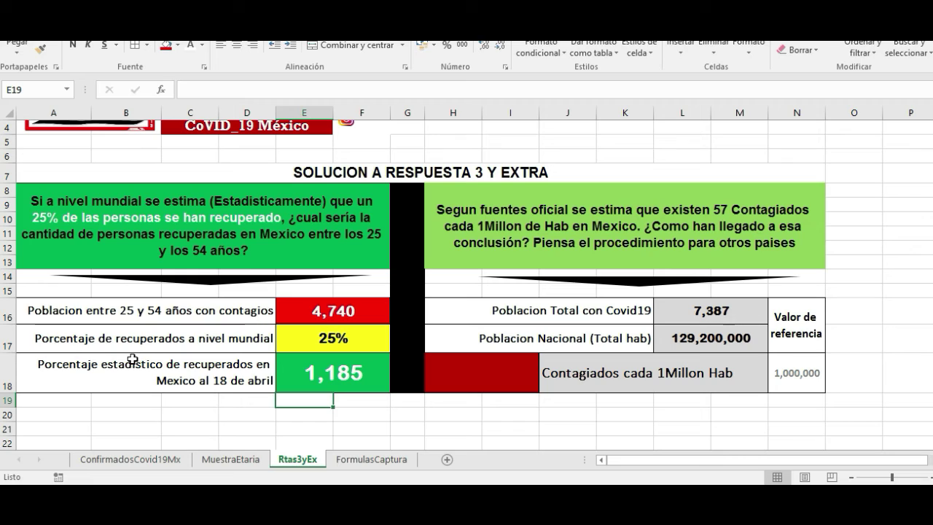
Review the recovered-people result against the infected population, and look at the Poblacion Total con Covid19 entry for the extra question
click(360, 377)
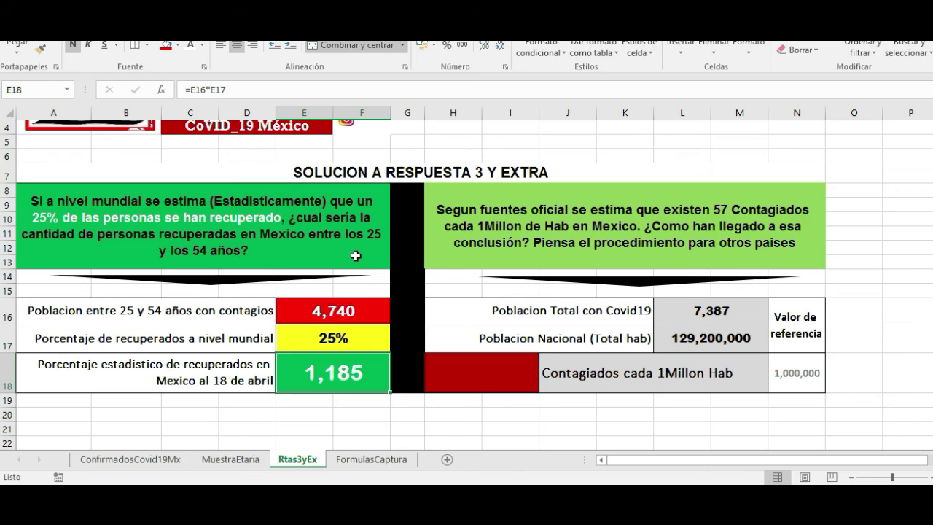
click(337, 319)
click(327, 373)
click(558, 310)
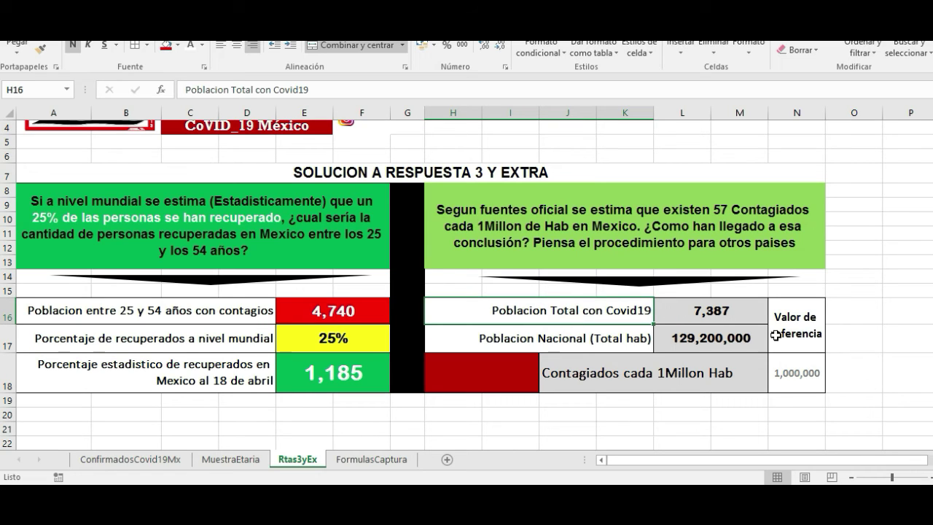
Check the Poblacion Nacional and Poblacion Total con Covid19 inputs in Rtas3yEx against the totals on the ConfirmadosCovid19Mx sheet
click(541, 338)
click(701, 346)
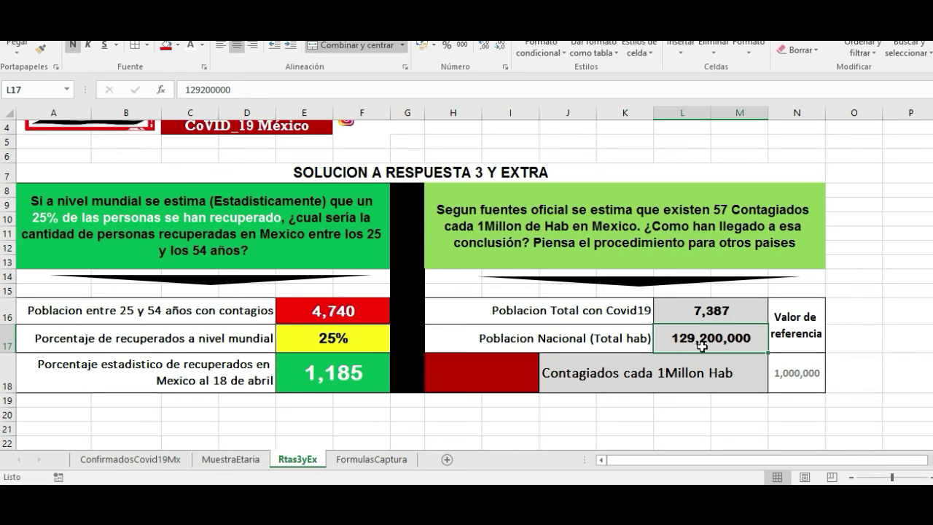
click(230, 460)
click(139, 459)
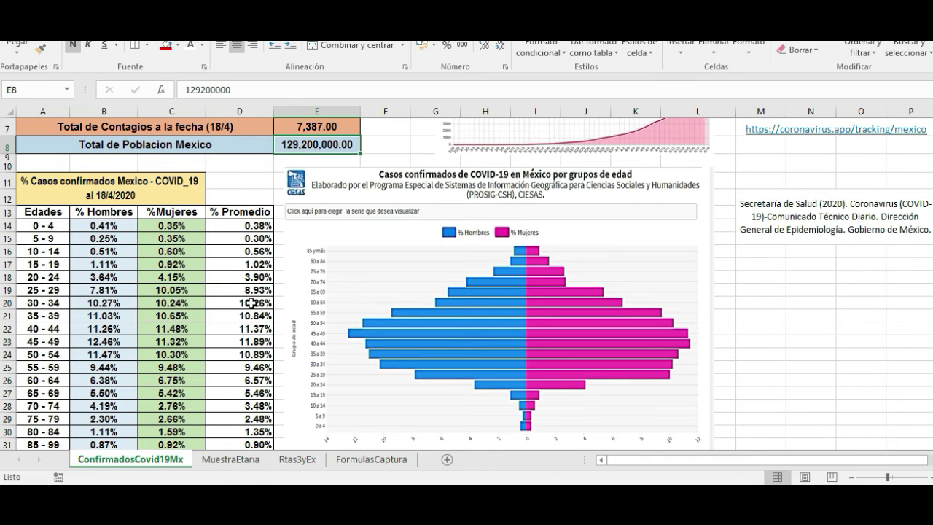
click(300, 459)
click(665, 300)
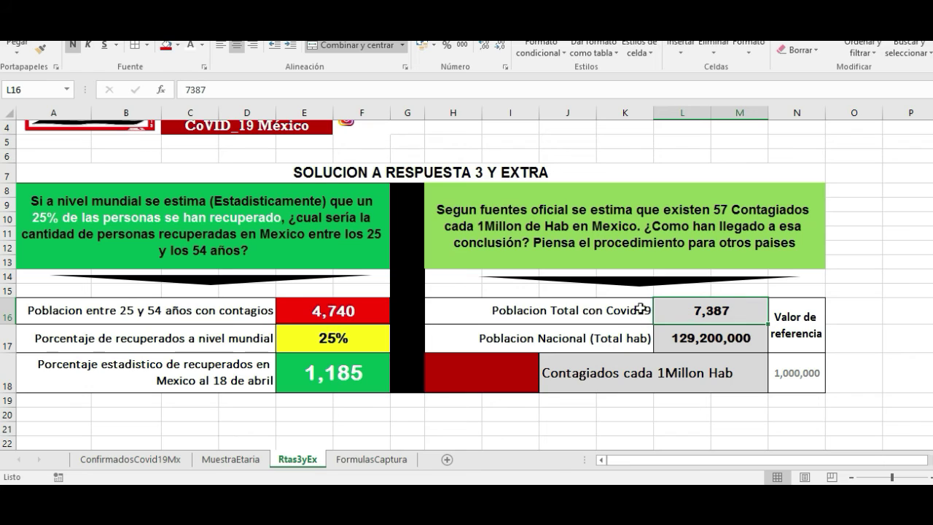
Divide the total Covid19 cases by the national population in H18 with the formula =L16/L17
click(461, 379)
text(=)
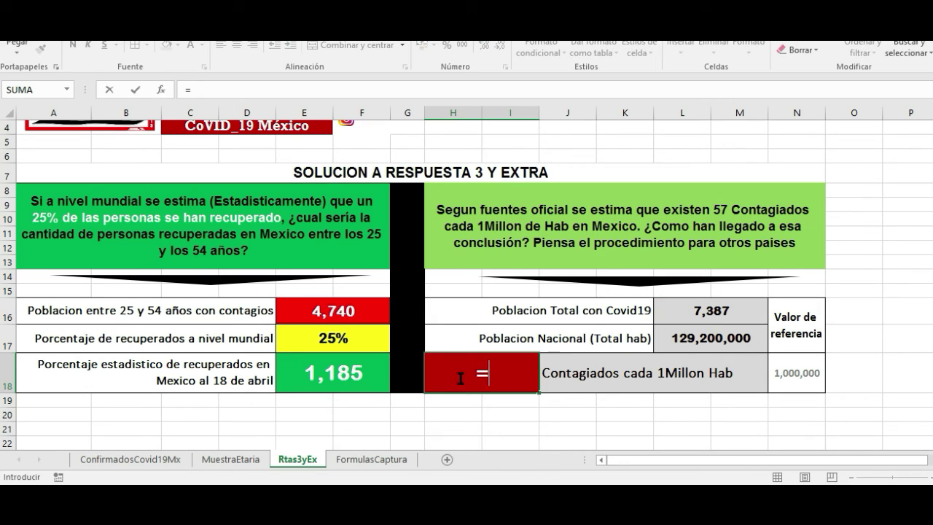
click(734, 312)
text(/)
click(718, 336)
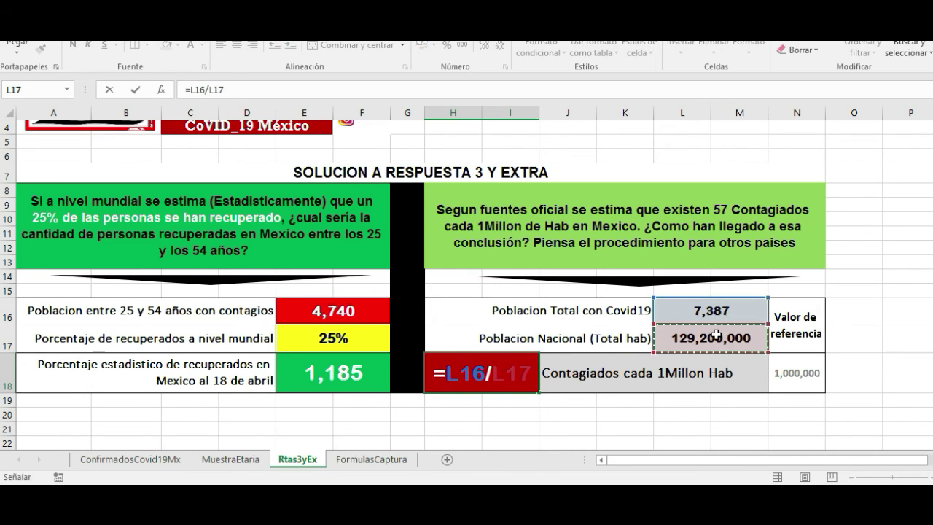
key(Return)
Format the ratio in H18 as a number with six decimal places
click(511, 371)
click(501, 36)
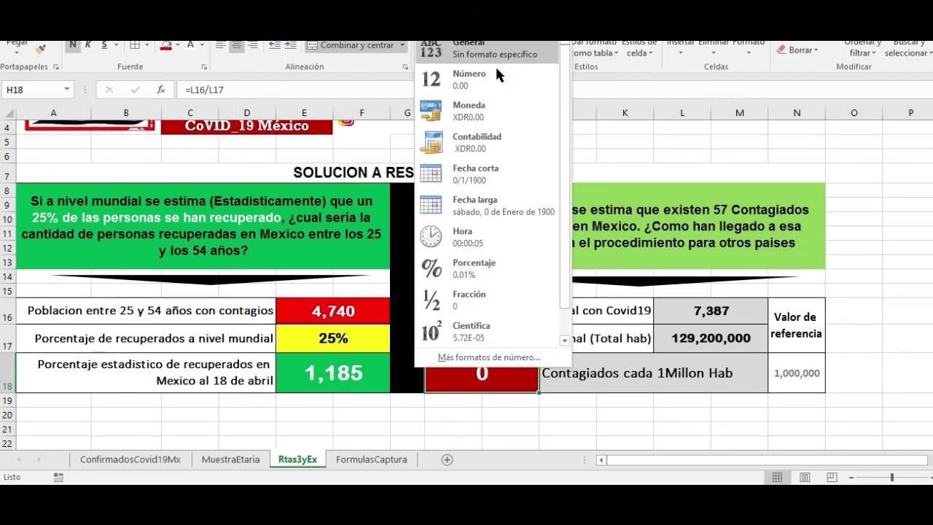
click(488, 357)
click(481, 209)
click(480, 208)
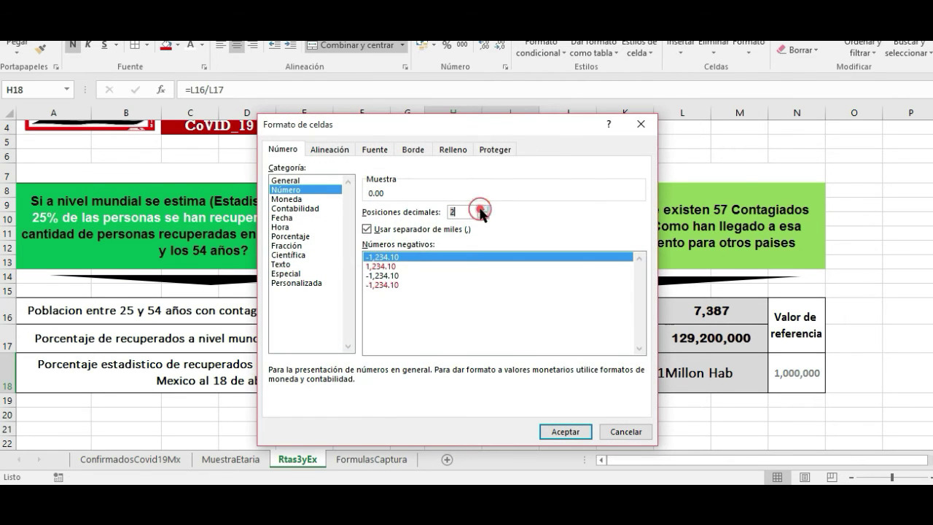
click(481, 209)
click(481, 208)
click(480, 208)
click(480, 208)
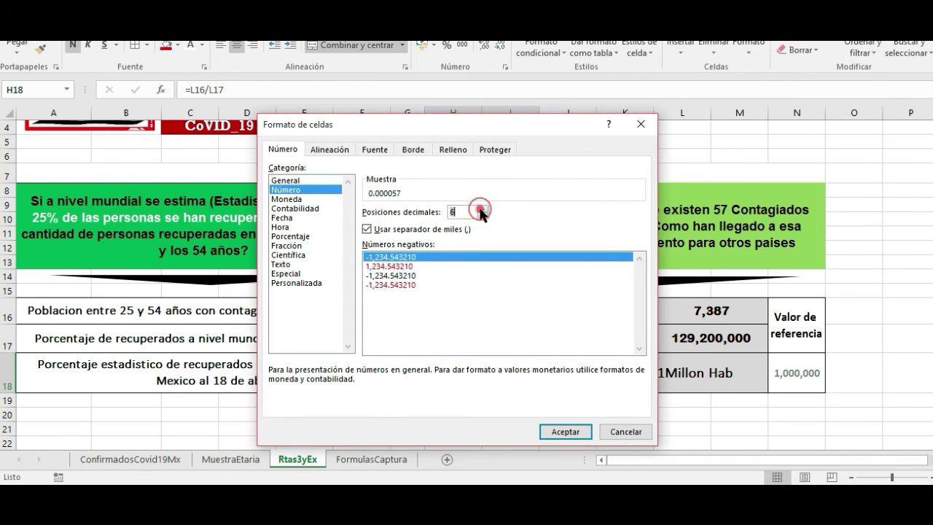
click(565, 432)
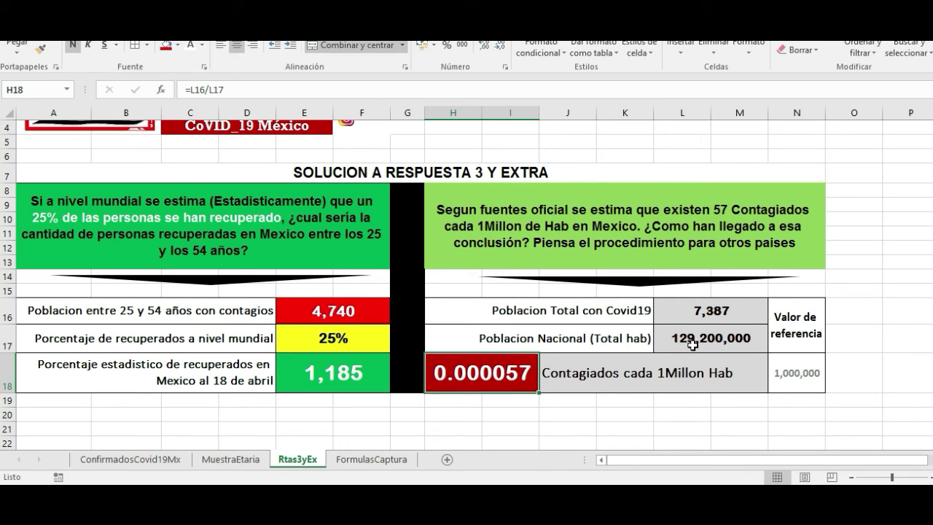
Extend the H18 formula to =L16/L17*N18 so the ratio is multiplied by the Valor de referencia
click(468, 412)
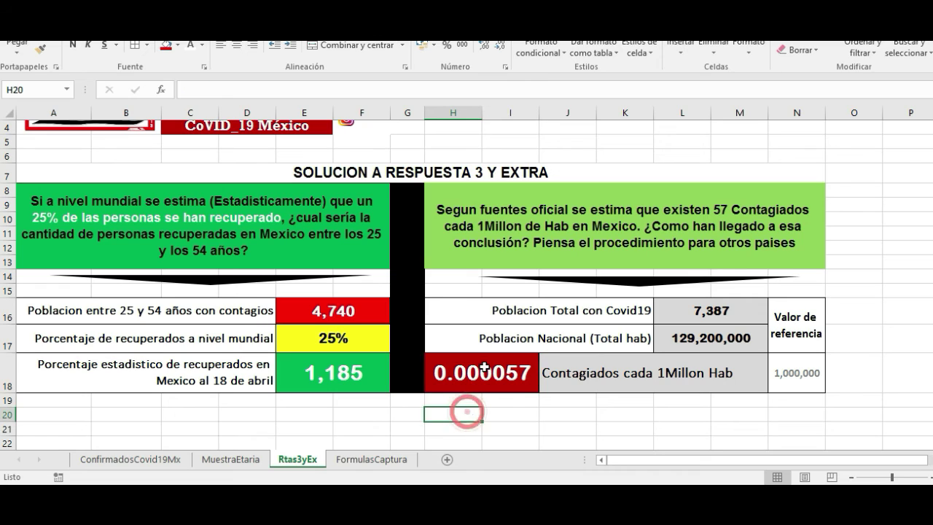
click(484, 368)
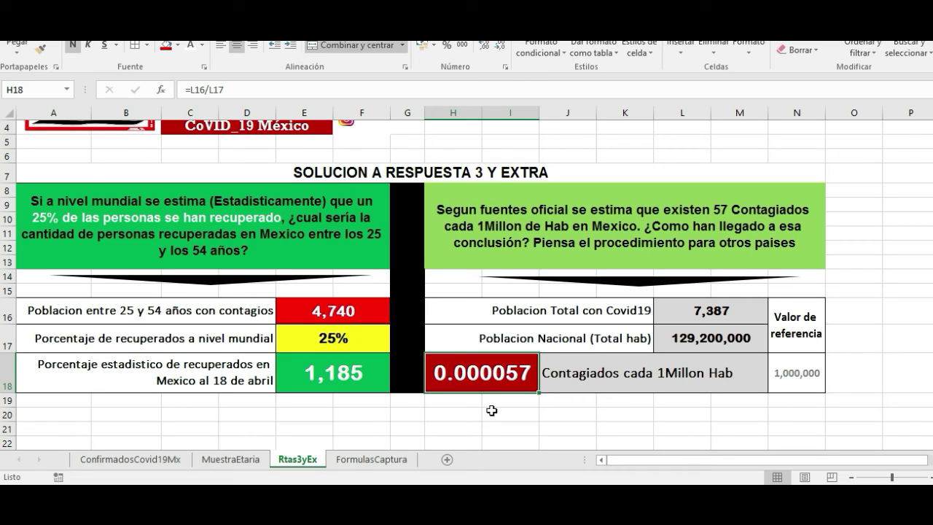
click(494, 413)
click(483, 375)
click(471, 418)
click(487, 379)
click(239, 89)
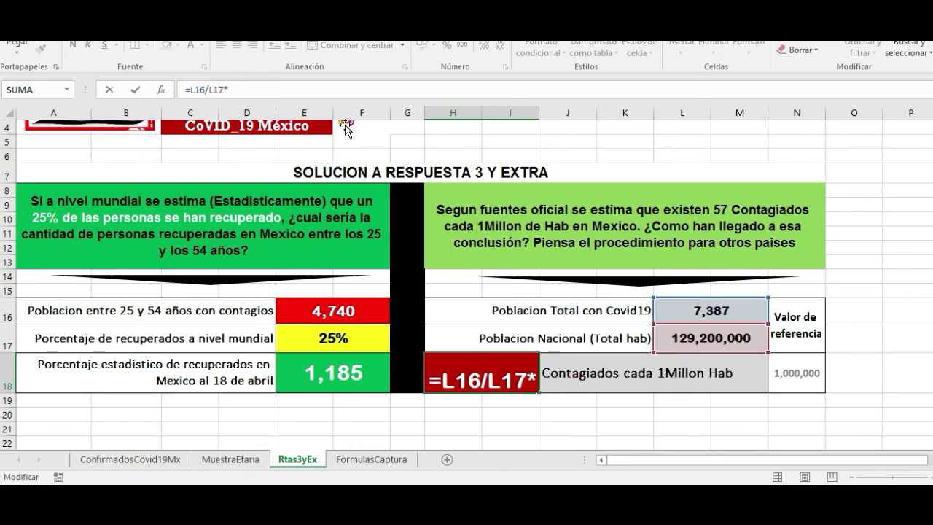
click(793, 378)
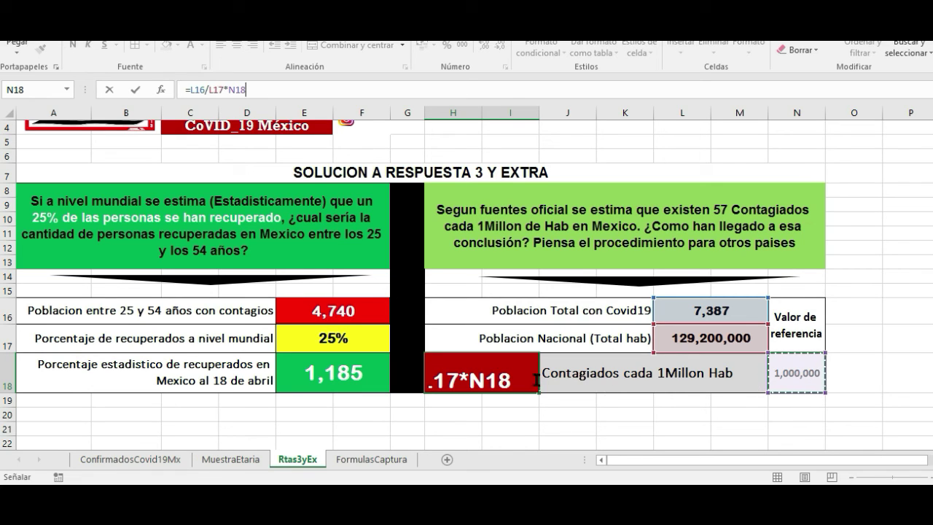
key(Return)
Format H18 as a number with zero decimal places and no thousands separator
click(510, 375)
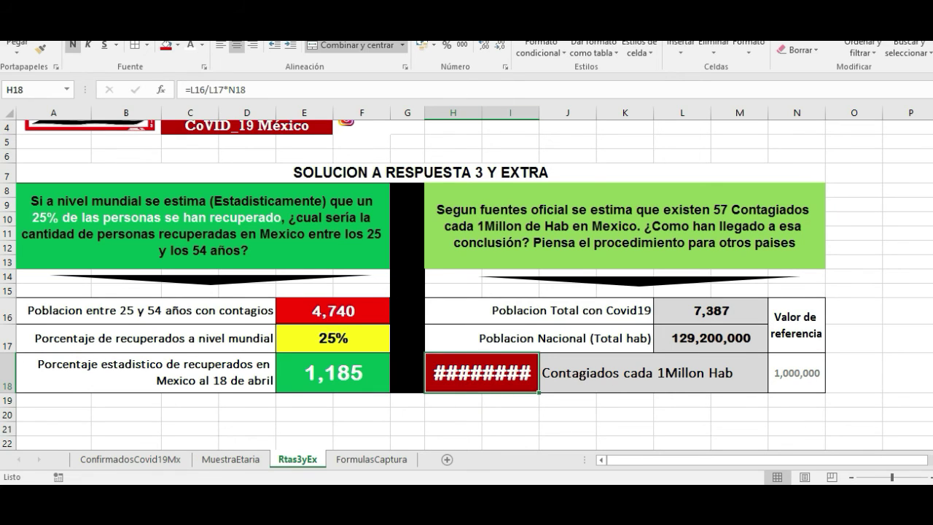
click(504, 28)
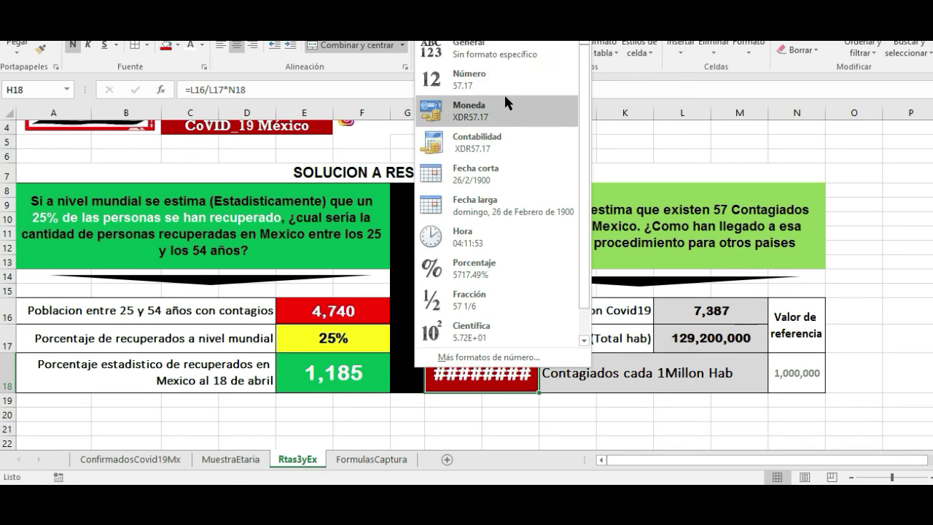
click(476, 80)
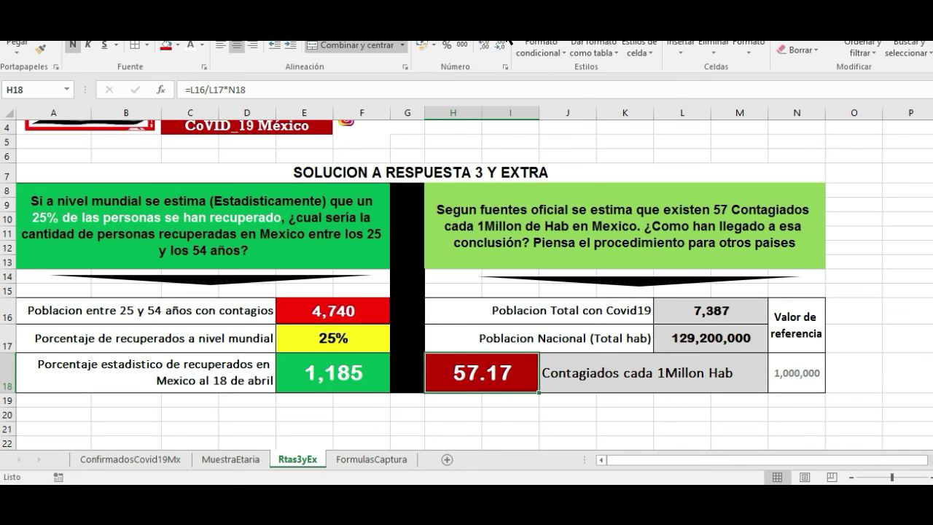
click(508, 40)
click(478, 357)
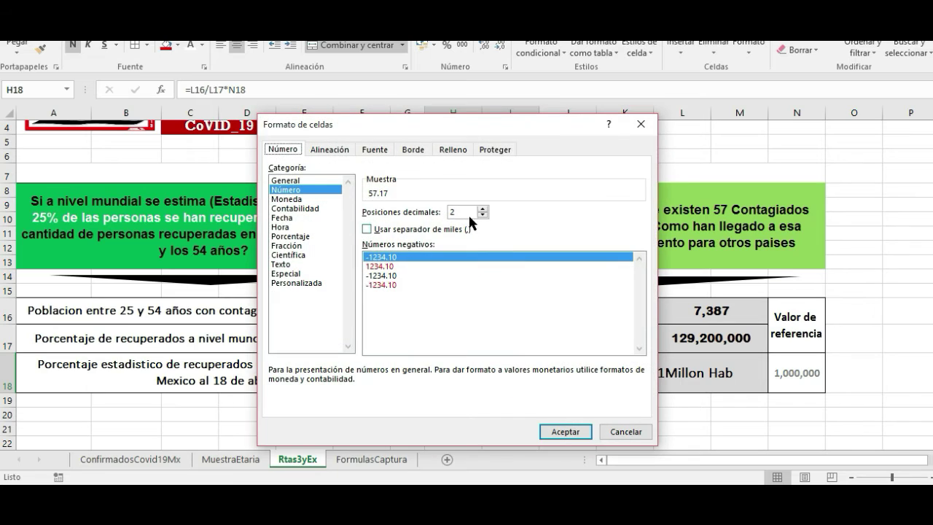
click(482, 216)
click(482, 216)
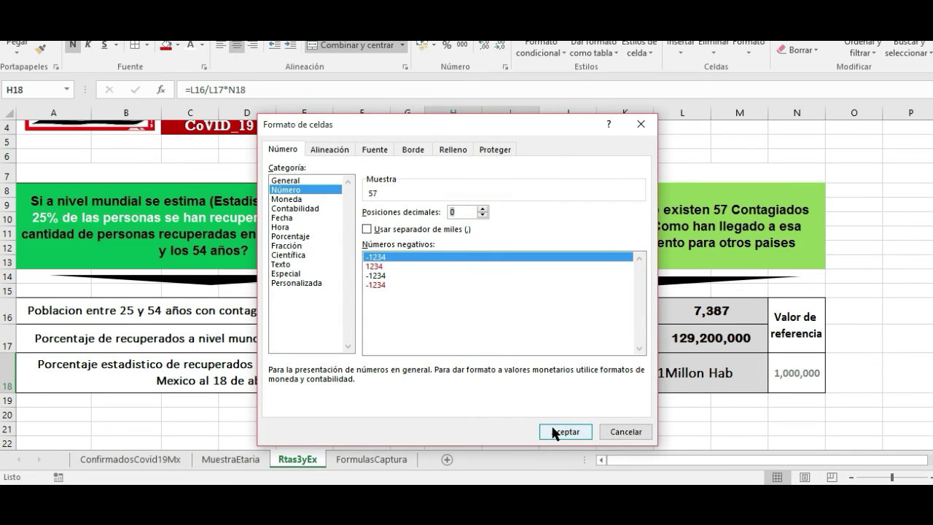
click(554, 433)
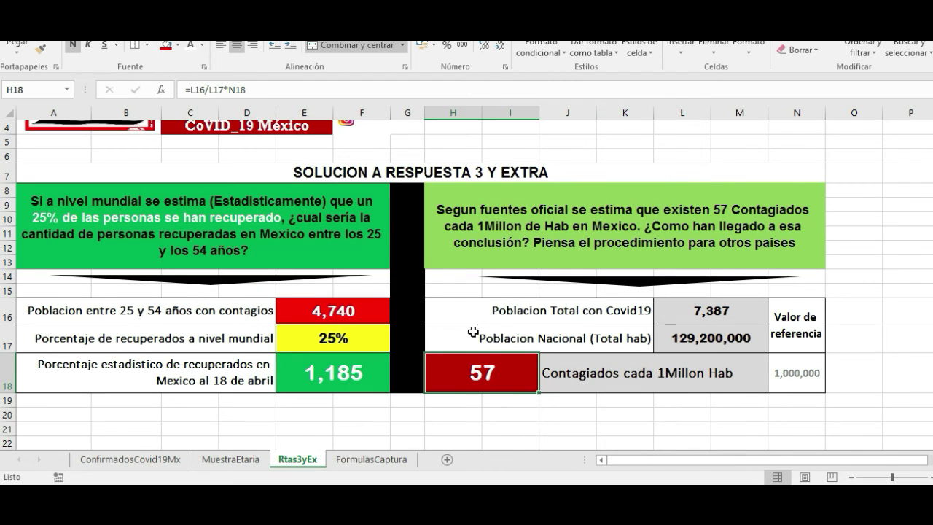
Try out fill colors for the result cell H18 and reapply its standard dark red fill
click(526, 346)
click(515, 375)
click(486, 340)
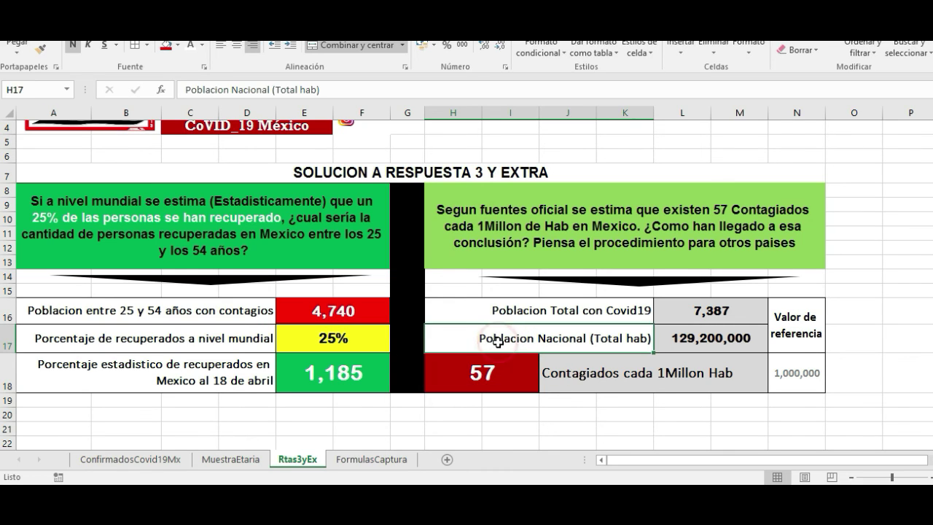
click(506, 373)
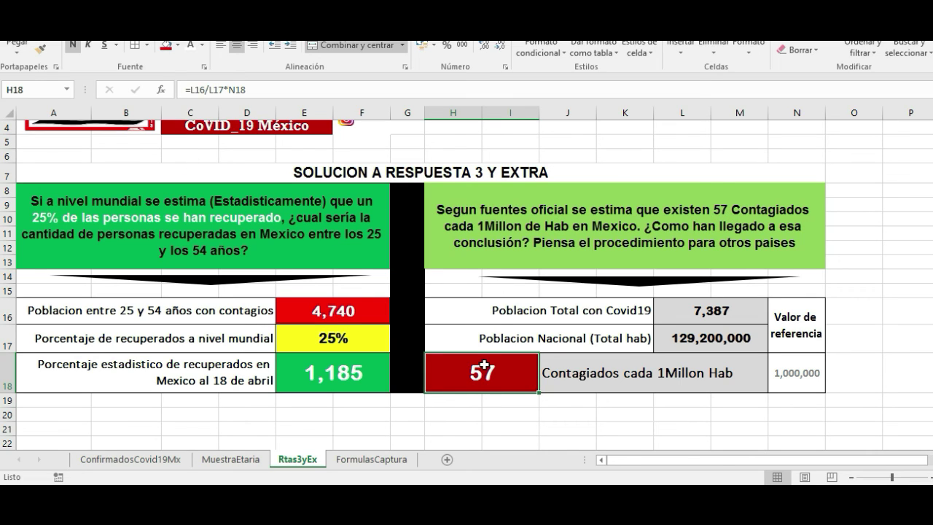
click(175, 45)
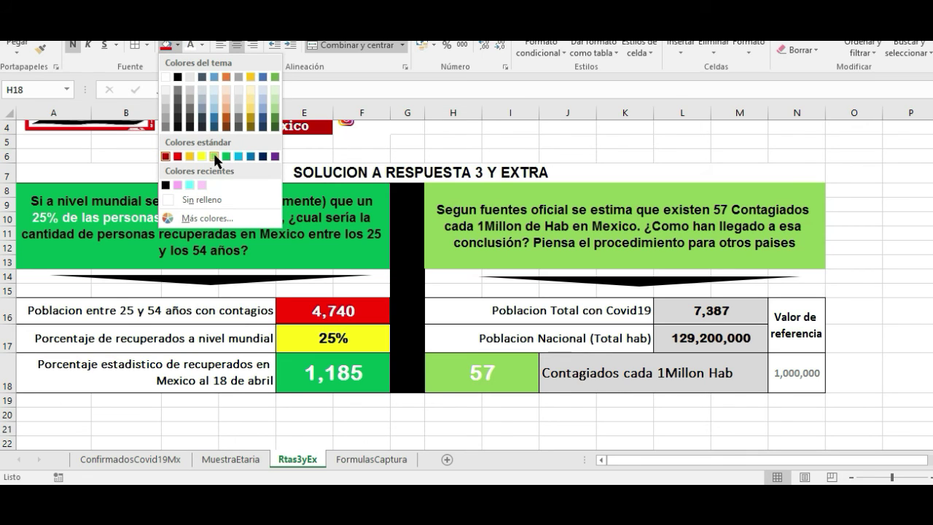
click(165, 156)
click(408, 141)
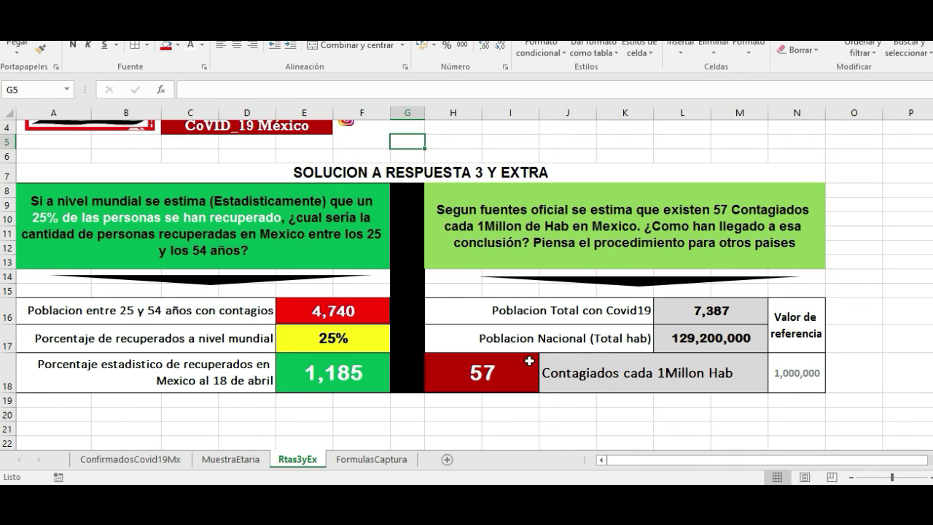
Examine the contagions-per-million formula in H18 together with the Valor de referencia entry in N18
click(506, 376)
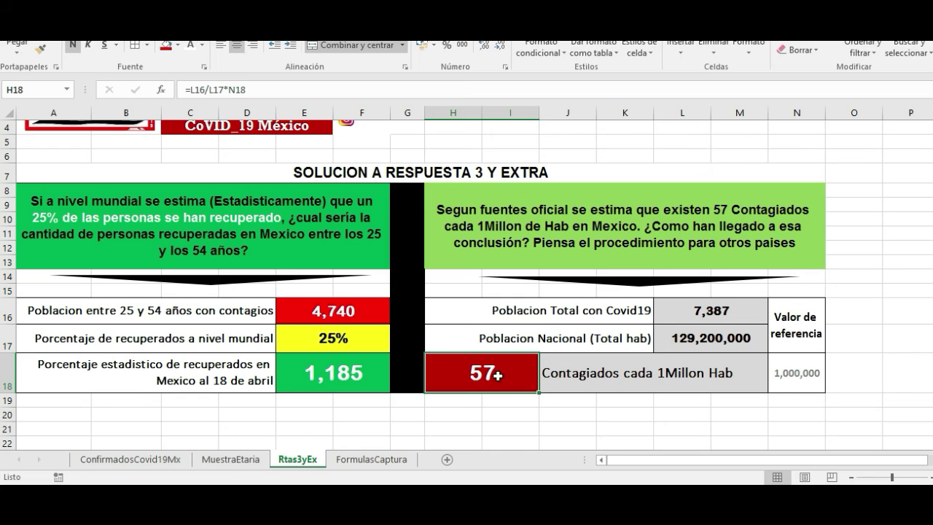
click(798, 372)
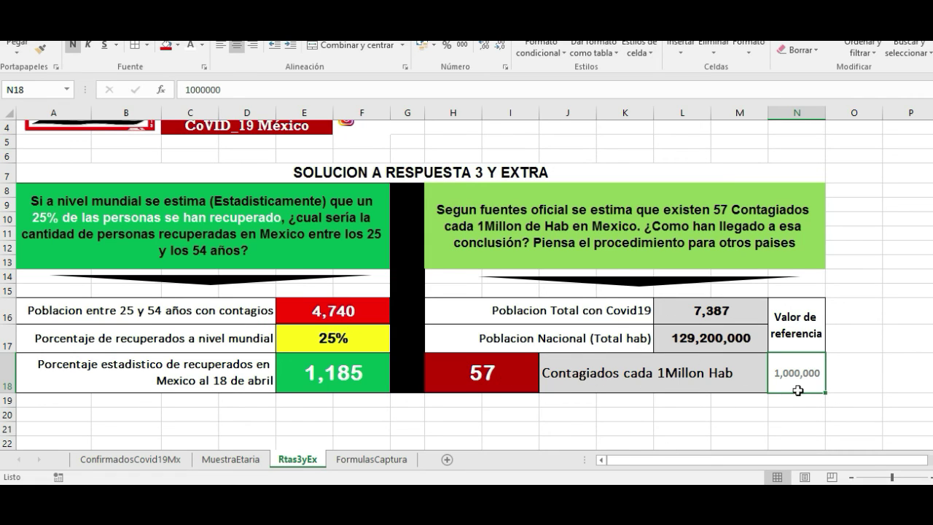
click(793, 321)
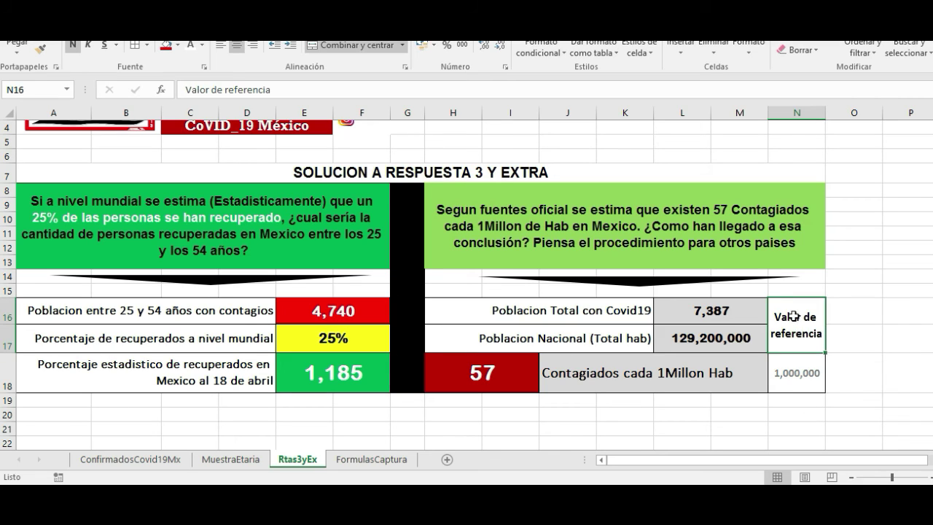
click(785, 377)
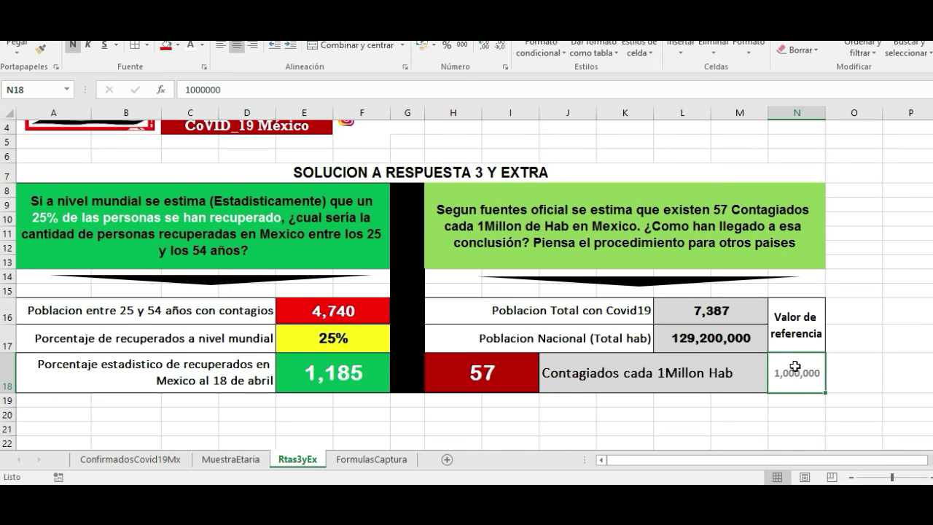
Cross-check the total cases in empty cell H20 with the formula =H18*129, and clear that cell again
click(461, 415)
text(=)
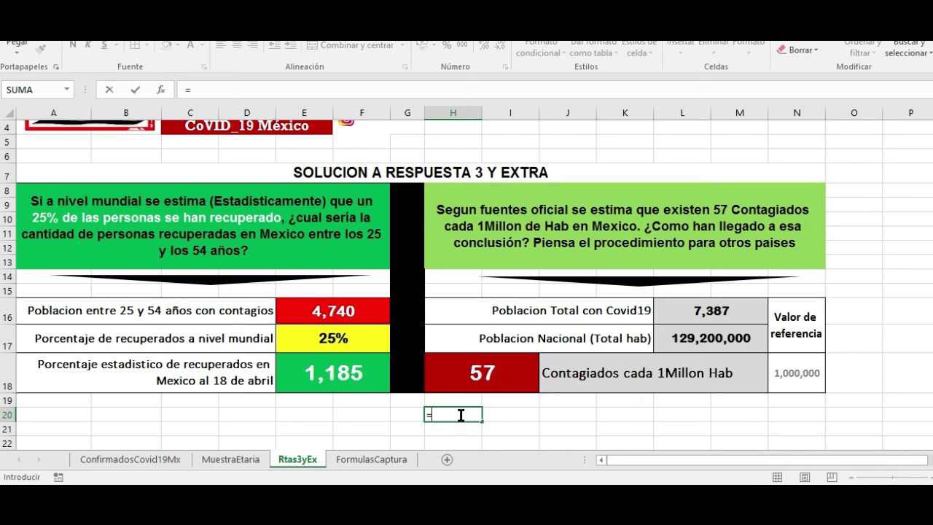
click(450, 369)
text(*129)
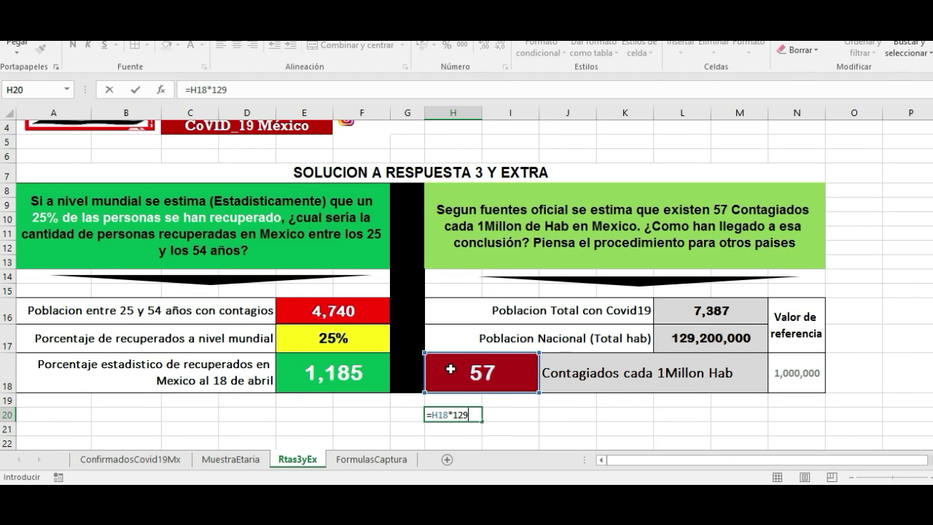
key(Return)
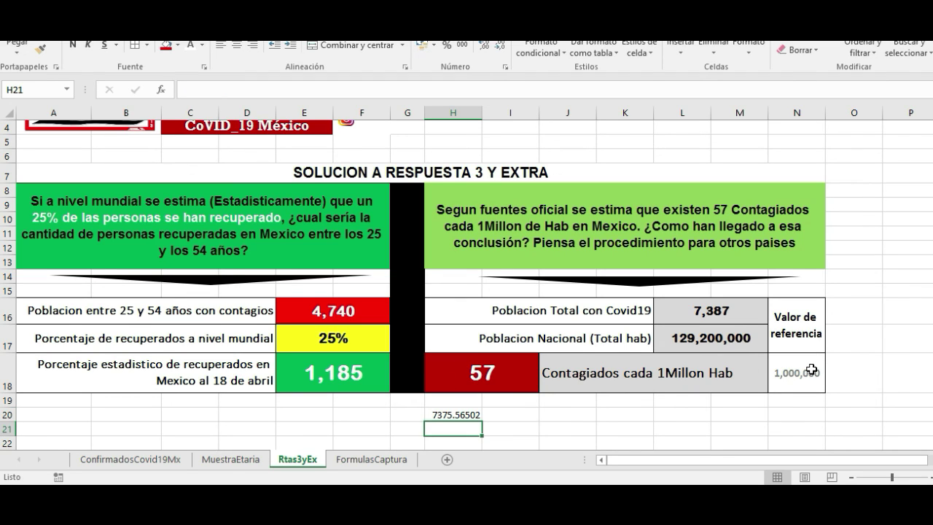
click(478, 414)
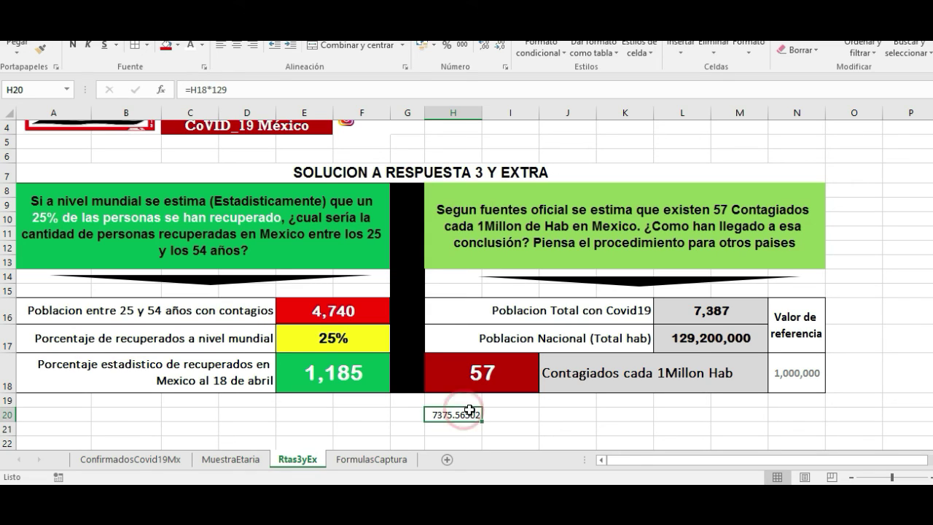
click(680, 315)
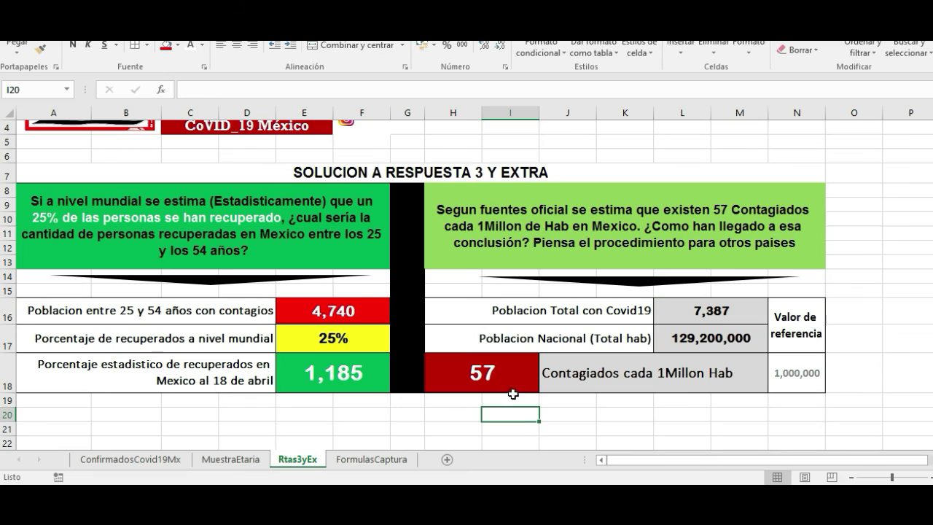
Review the final Contagiados cada 1Millon Hab result once more along with its one-million reference value
click(511, 378)
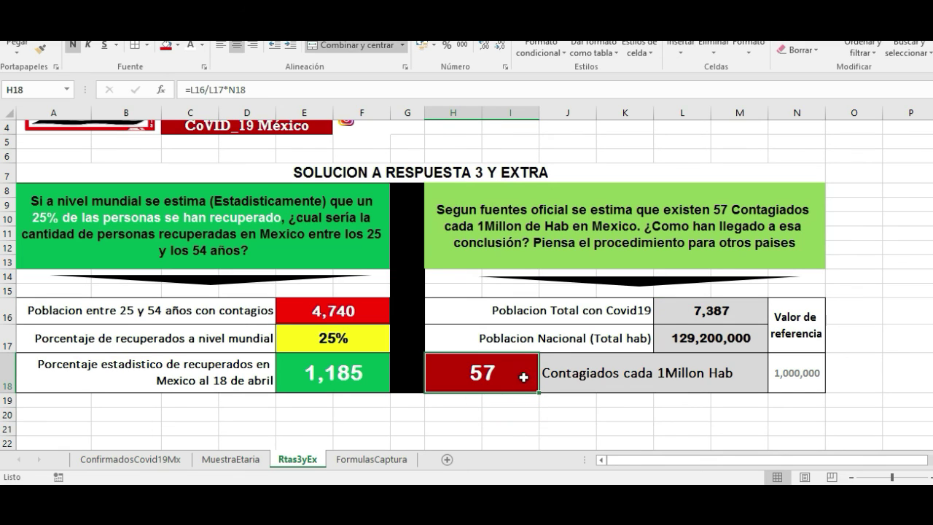
click(795, 374)
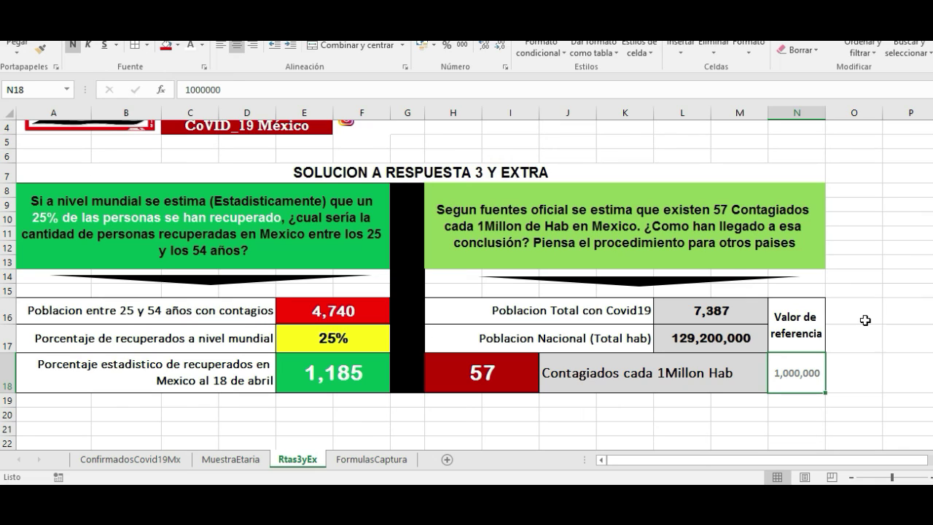
click(865, 322)
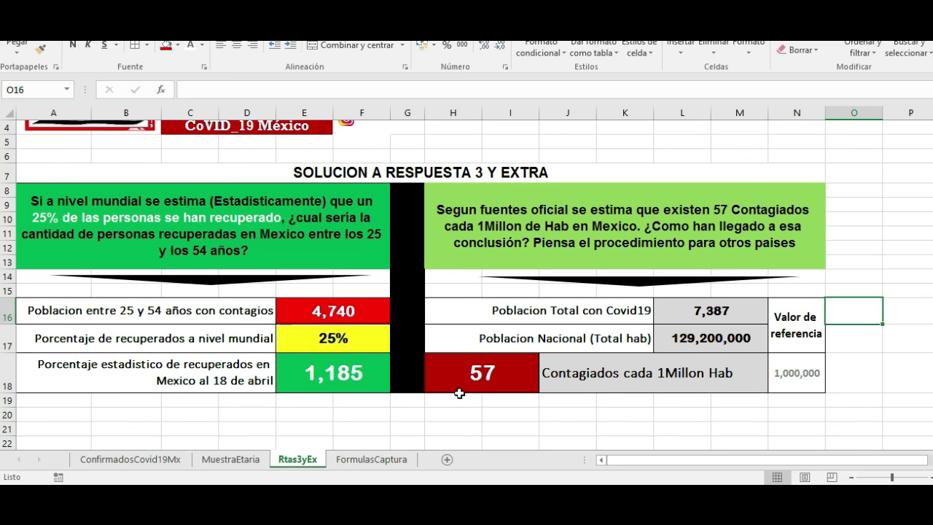
Try a Valor de referencia of 100,000 in N18, check its effect on the H18 contagion rate, and undo the change
click(503, 378)
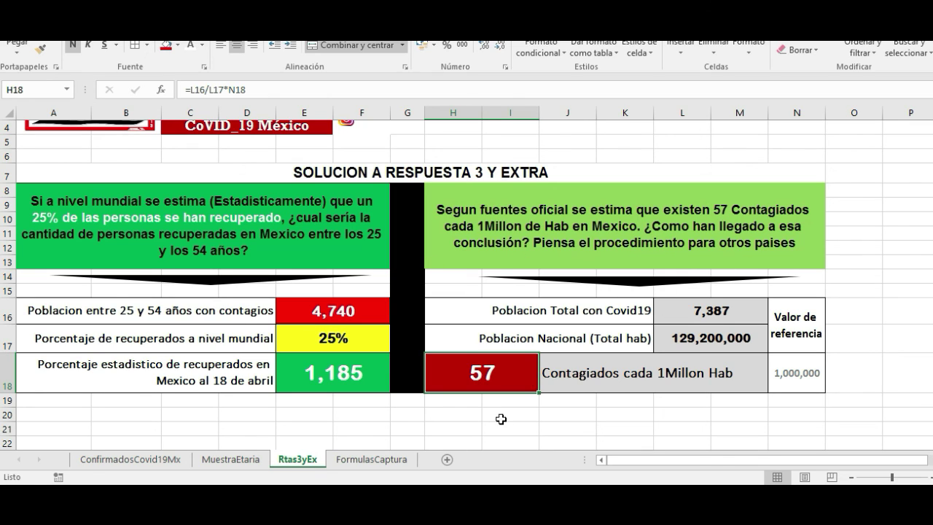
click(460, 414)
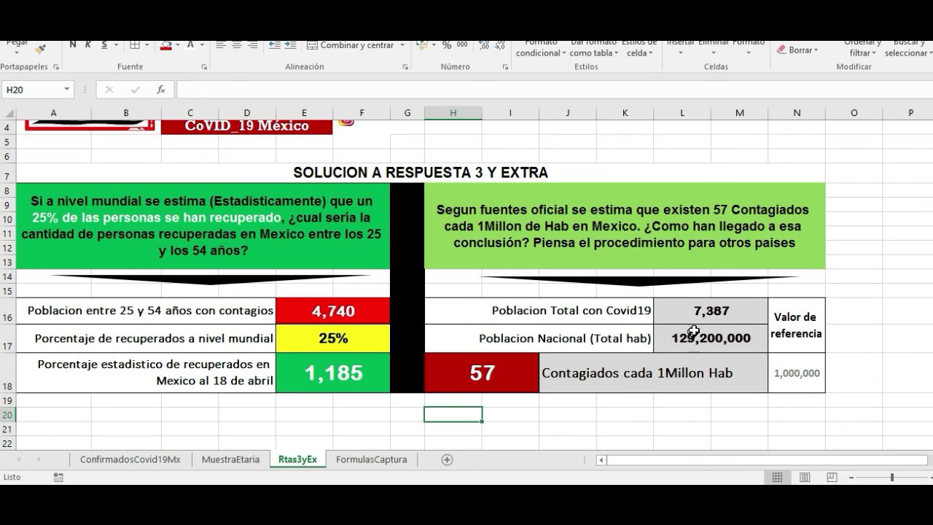
click(790, 379)
text(100,000)
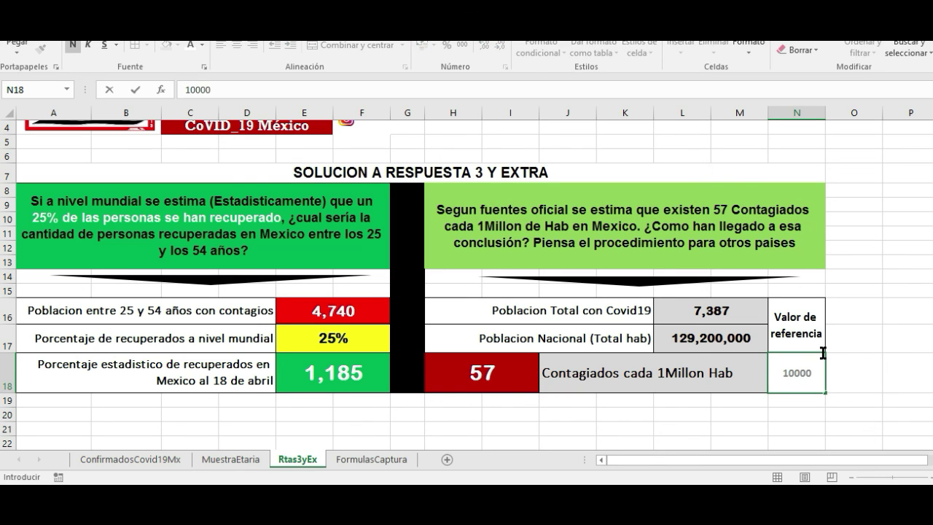
key(Return)
click(487, 375)
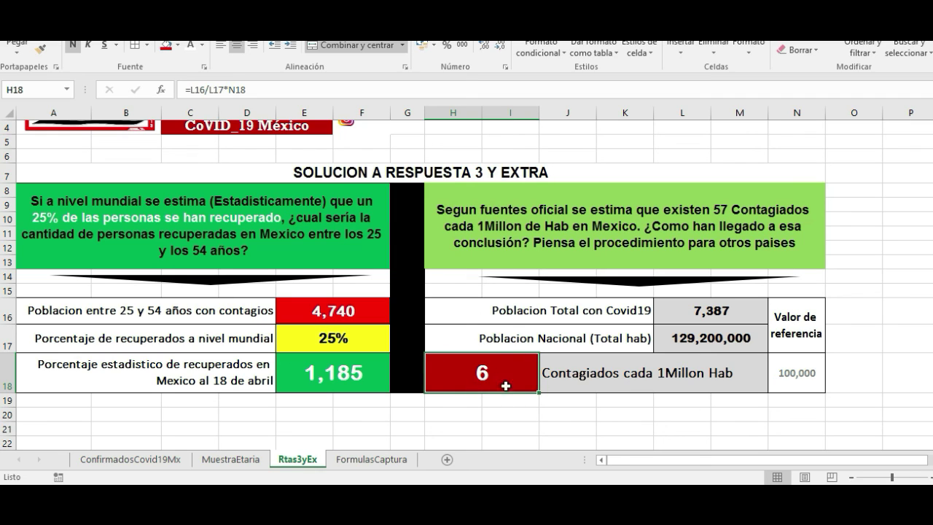
key(ctrl+z)
key(ctrl+z)
click(864, 333)
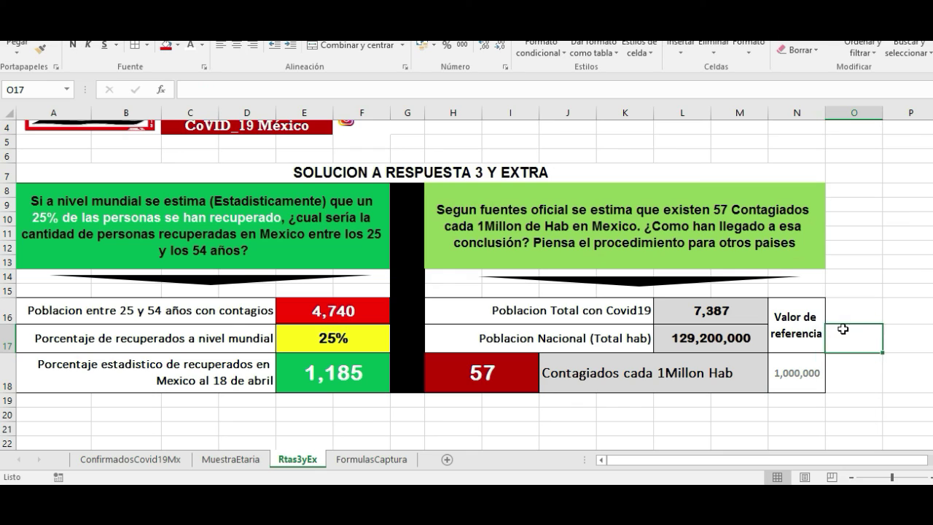
Check the reference value in N18 against the Poblacion Nacional row of the contagions-per-million solution
click(810, 379)
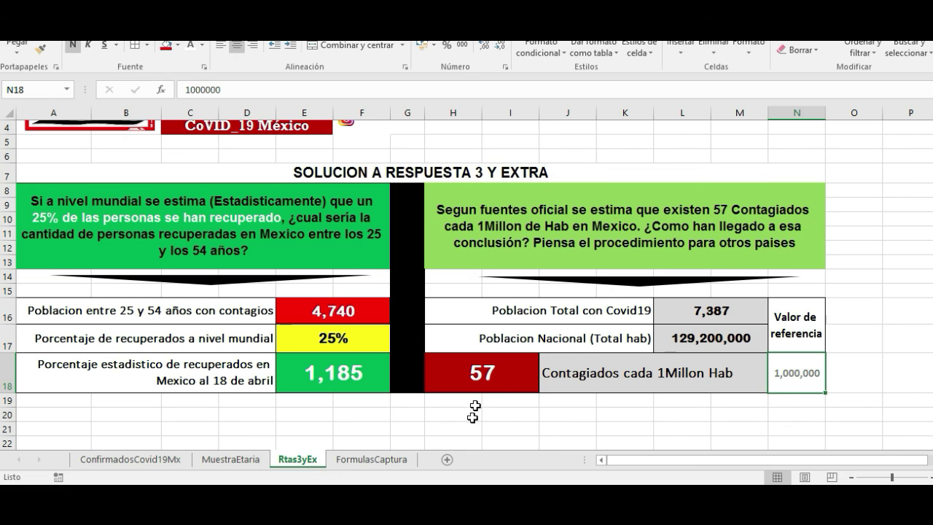
click(525, 413)
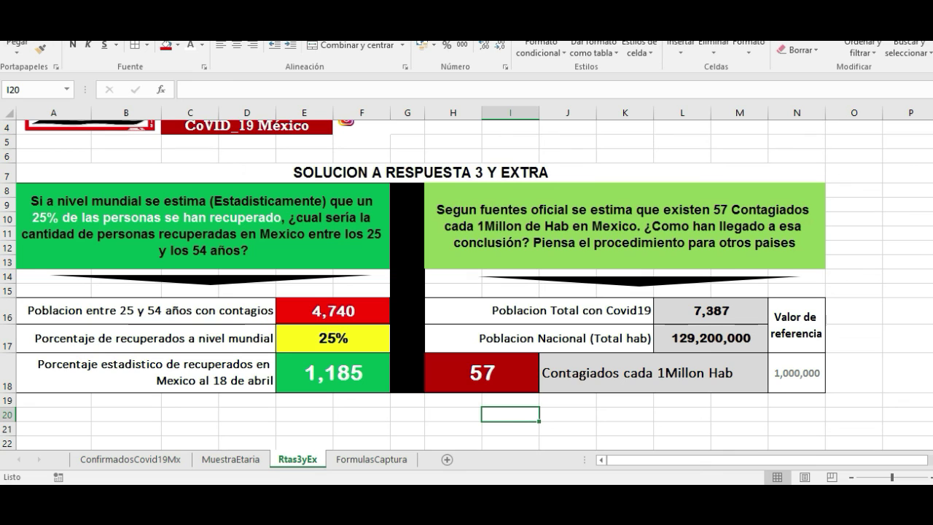
click(519, 332)
scroll(321, 328, up, 1)
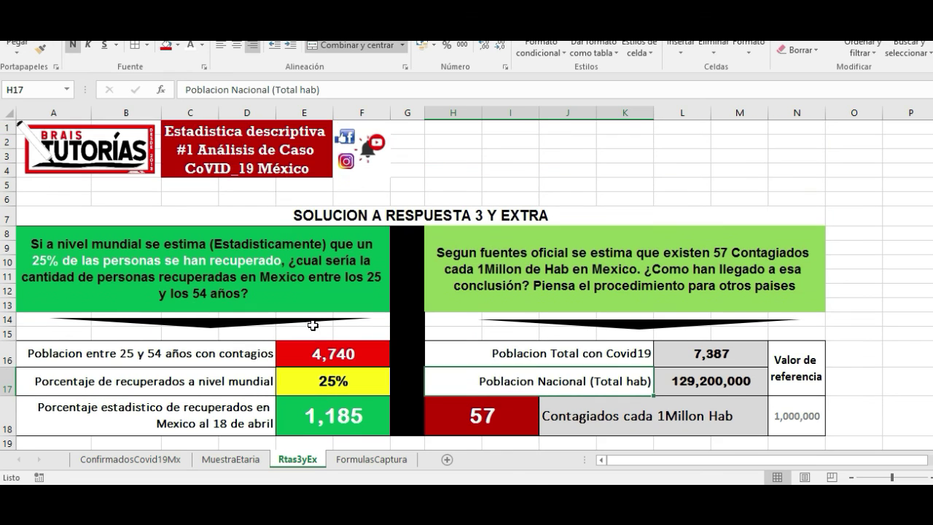
Review the formulas on FormulasCaptura, the MuestraEtaria table and the ConfirmadosCovid19Mx source data, ending on the Rtas3yEx solutions
click(365, 460)
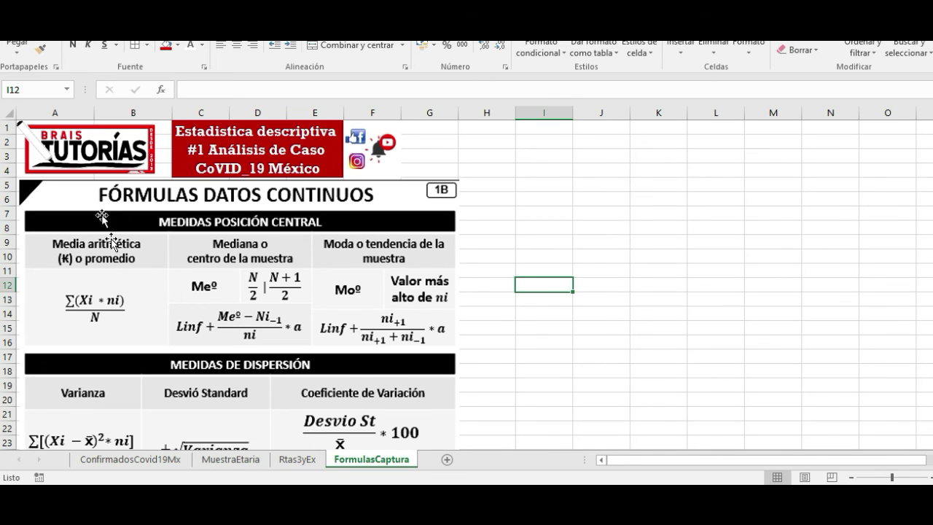
scroll(249, 254, down, 1)
scroll(249, 253, down, 2)
click(250, 458)
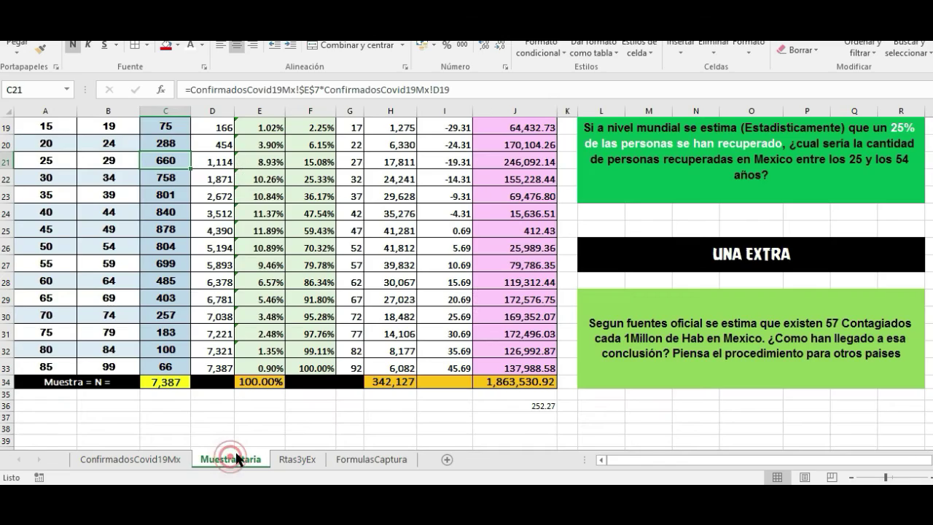
scroll(522, 252, up, 6)
click(362, 459)
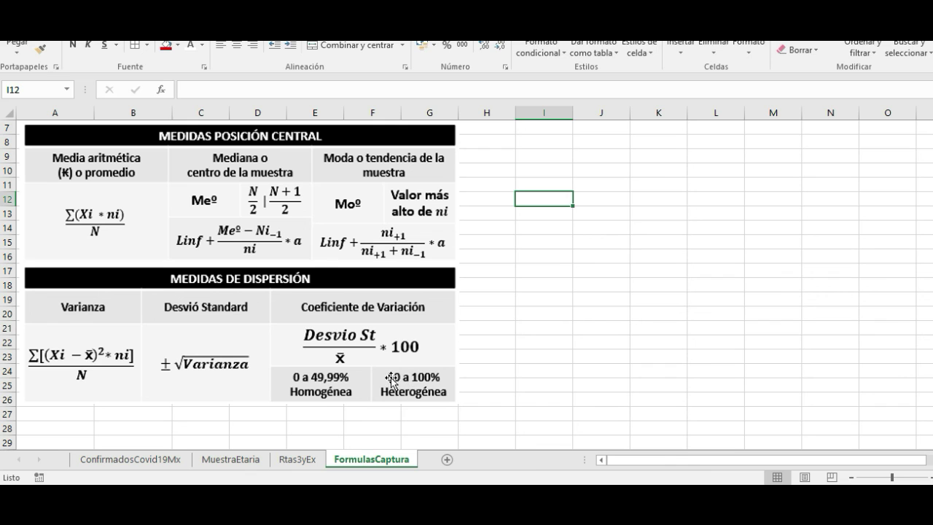
click(116, 460)
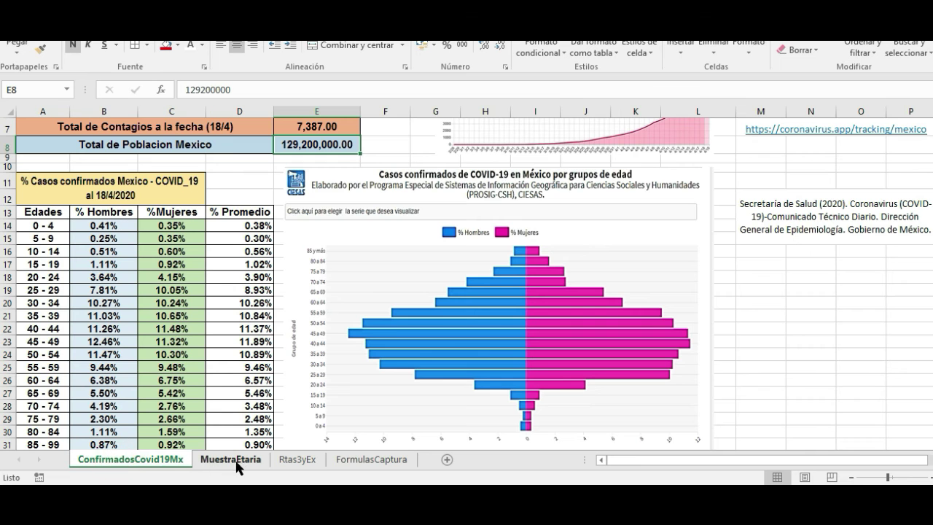
click(299, 460)
scroll(313, 268, down, 2)
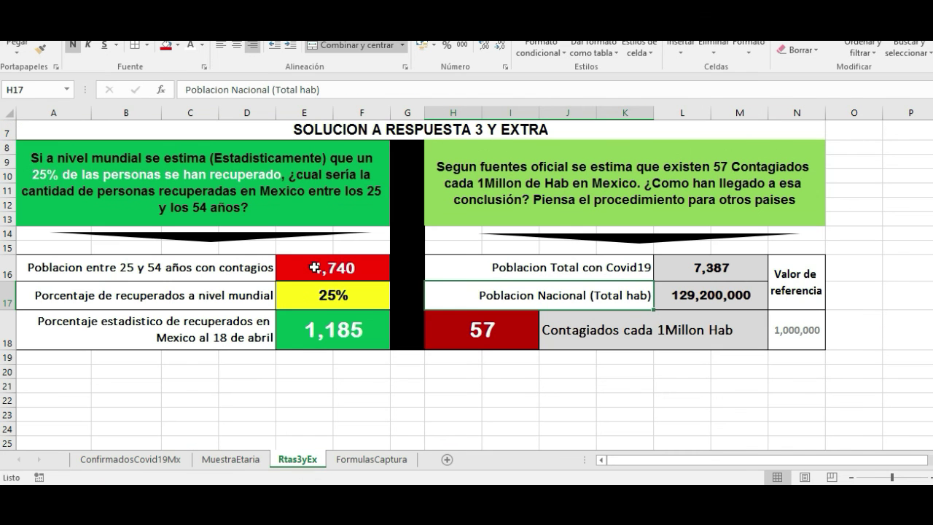